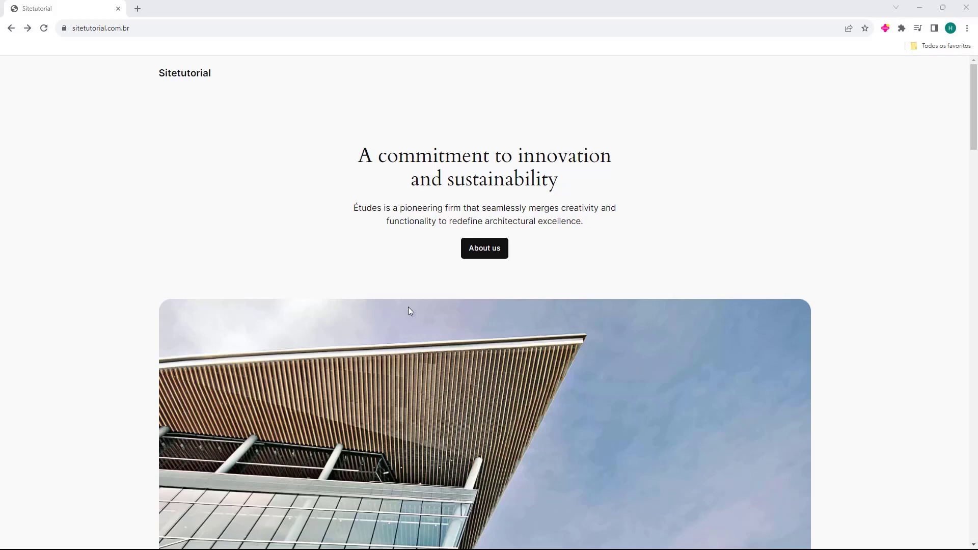
Step: Append /wp-admin to the site address to reach the WordPress login page
scroll(689, 286, "down", 15)
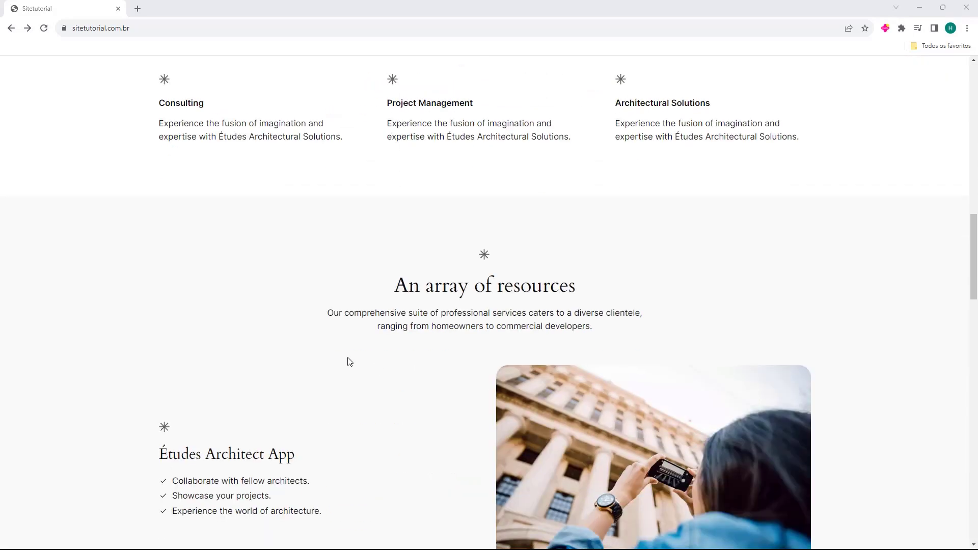
scroll(241, 331, "up", 7)
scroll(241, 331, "up", 10)
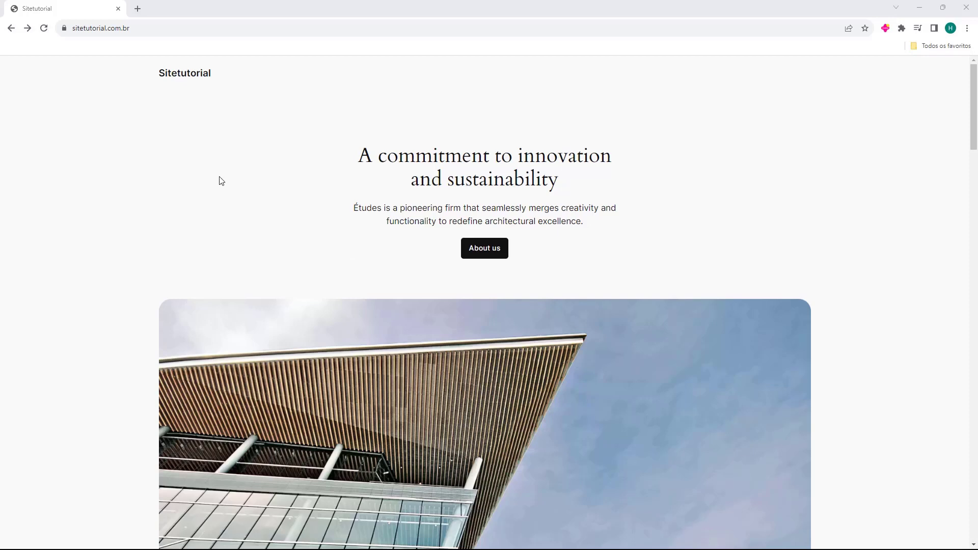
left_click(170, 33)
left_click(218, 30)
type("//")
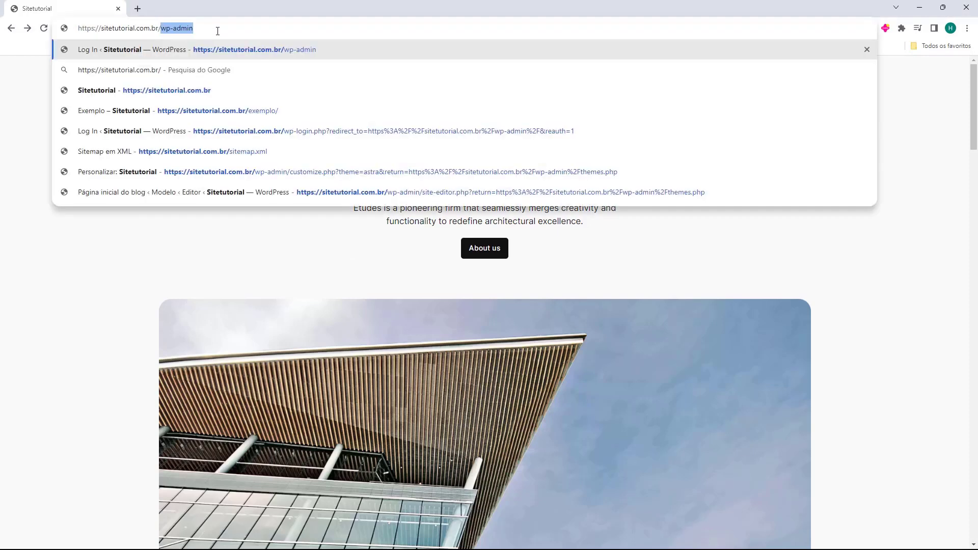
type("wp-admin")
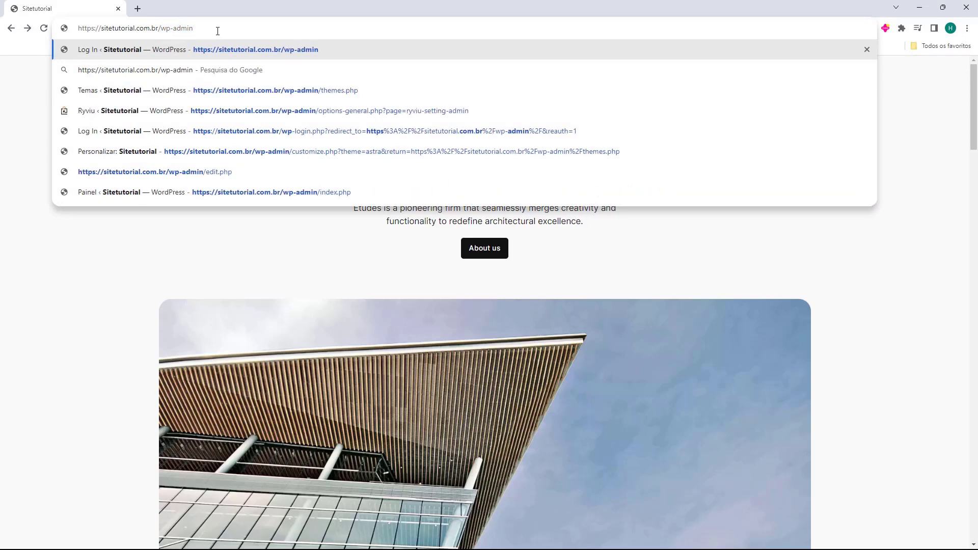
key("Return")
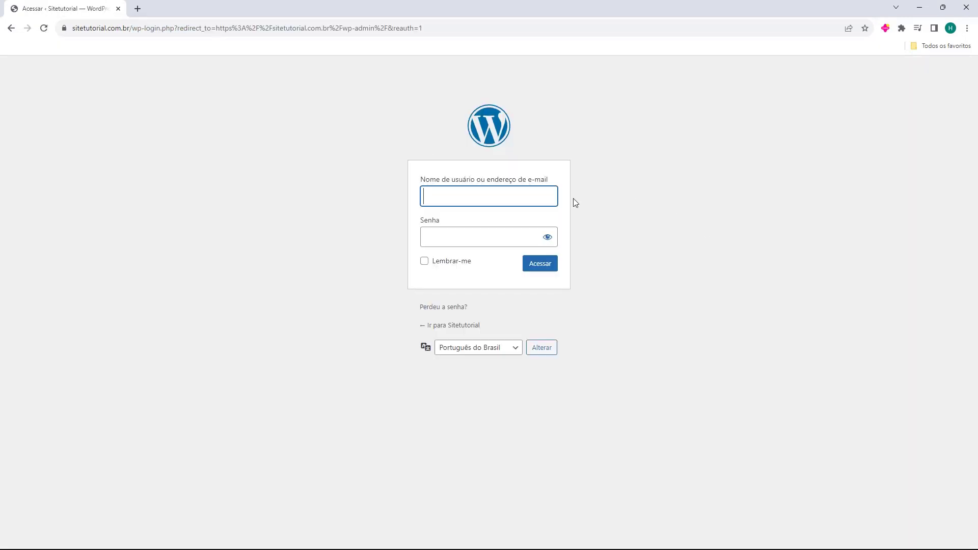
Step: Log in with the admin username and password via Acessar
type("fernando")
key("Tab")
type("**********")
left_click(362, 214)
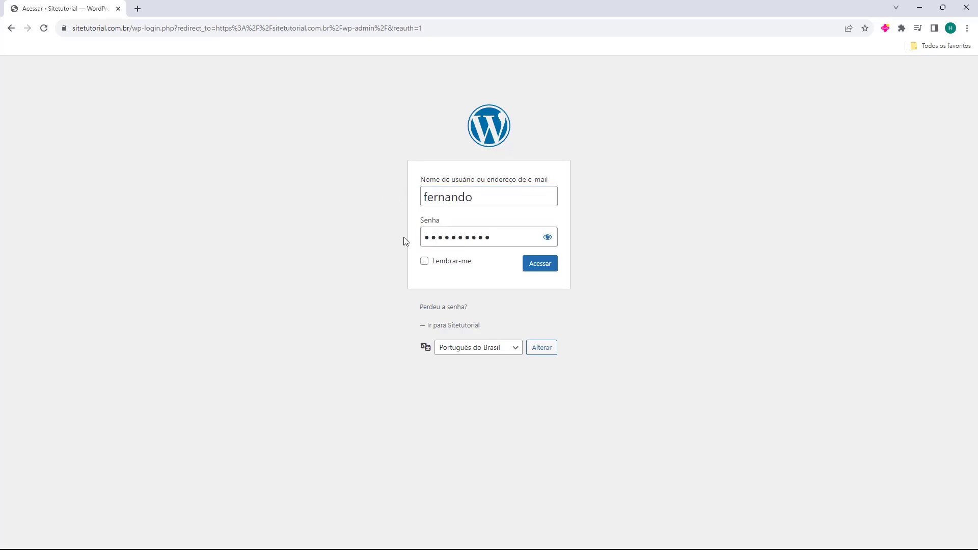
left_click(538, 272)
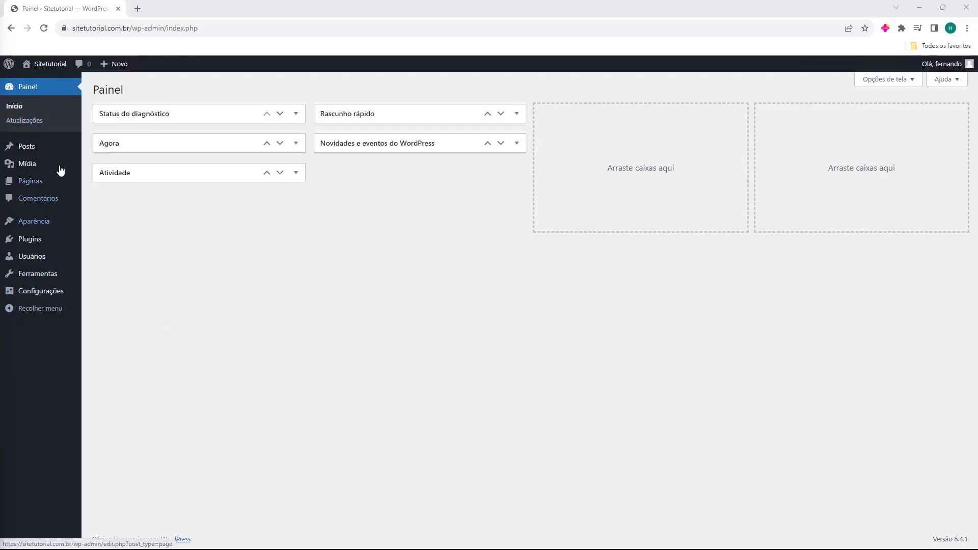
Step: Go to Plugins > Adicionar plugin and focus the Pesquisar plugins box
left_click(37, 244)
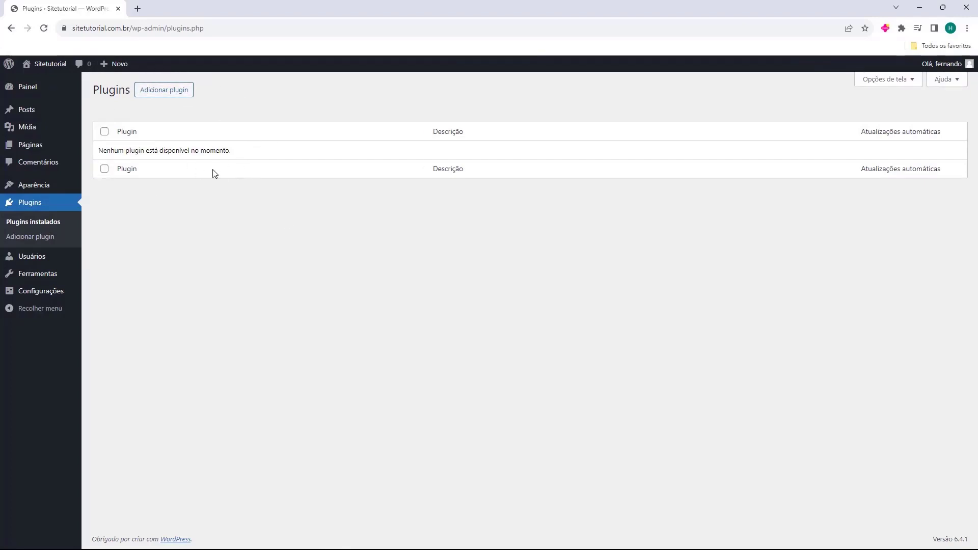
left_click(159, 93)
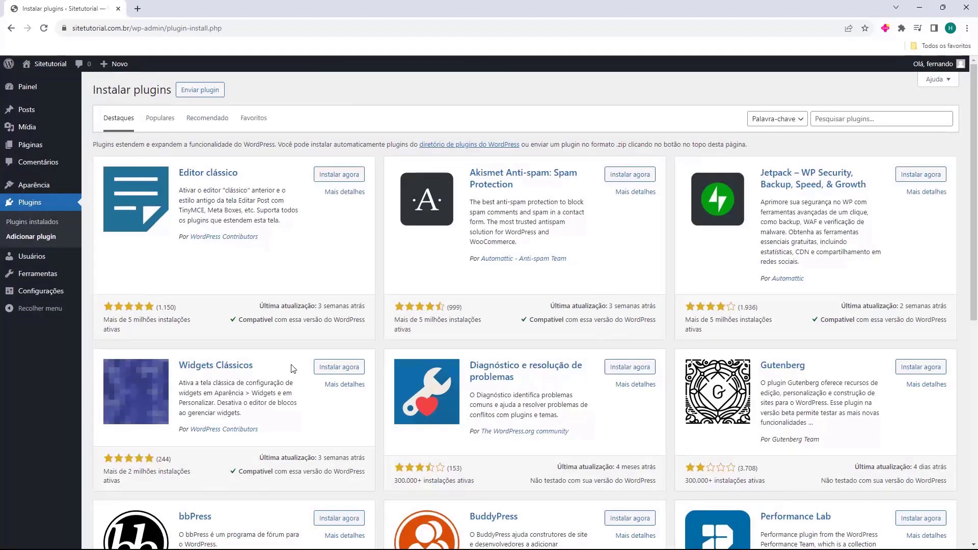
scroll(399, 179, "down", 4)
scroll(602, 229, "down", 3)
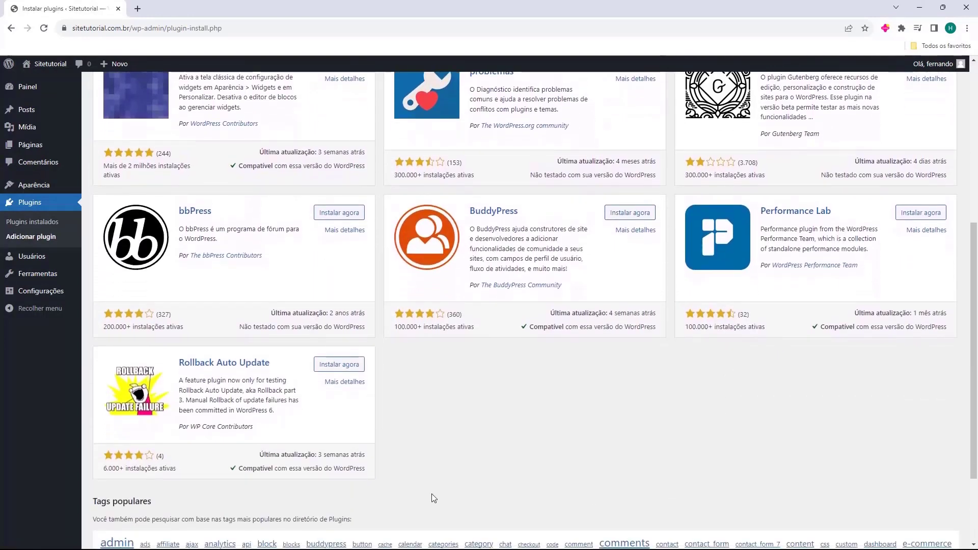
scroll(614, 472, "up", 3)
scroll(614, 472, "up", 3)
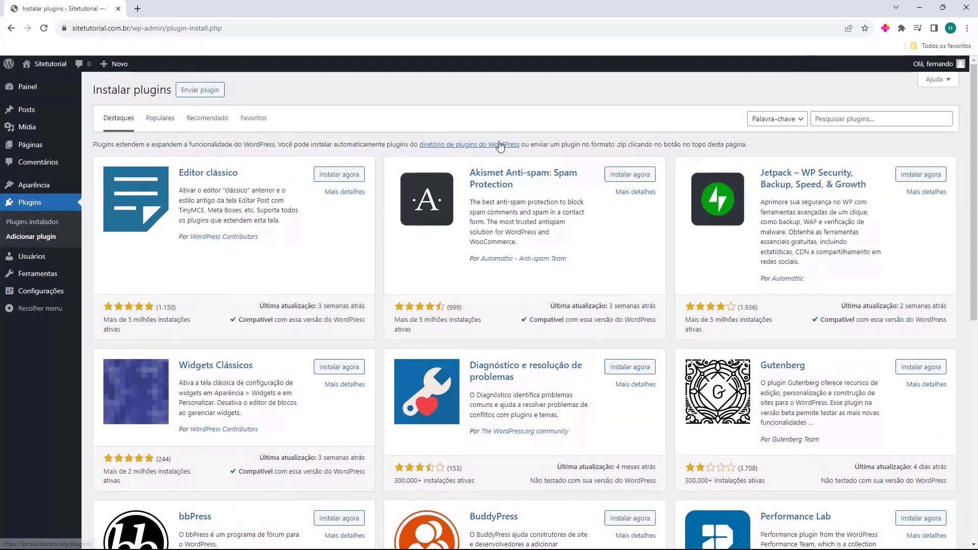
left_click(814, 119)
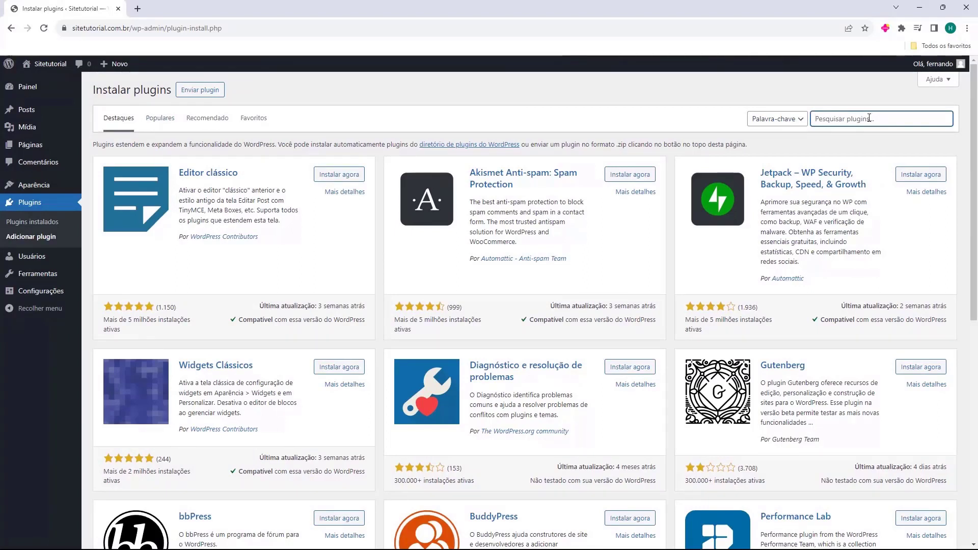
Step: Search for 'elementor', then install and activate Elementor Website Builder
type("elementor")
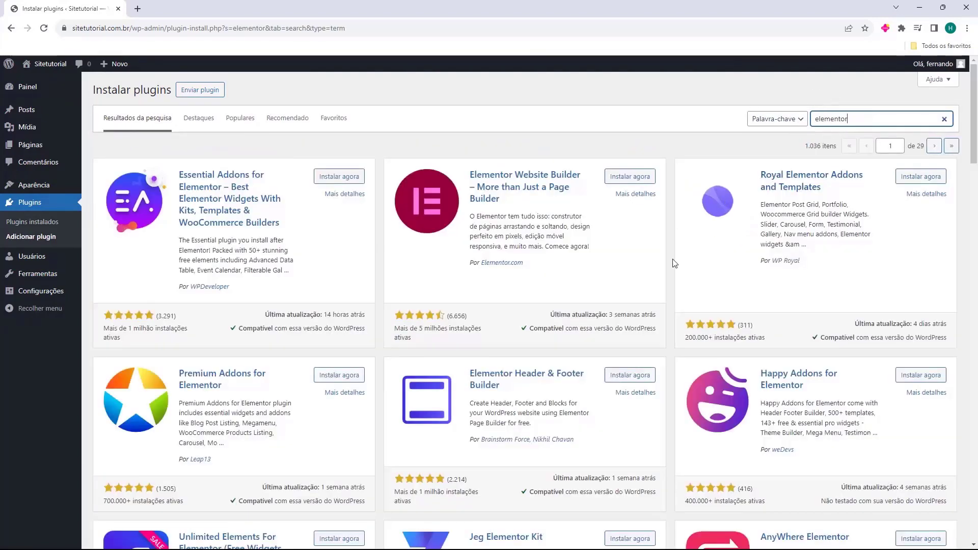
scroll(842, 270, "down", 4)
scroll(458, 168, "up", 4)
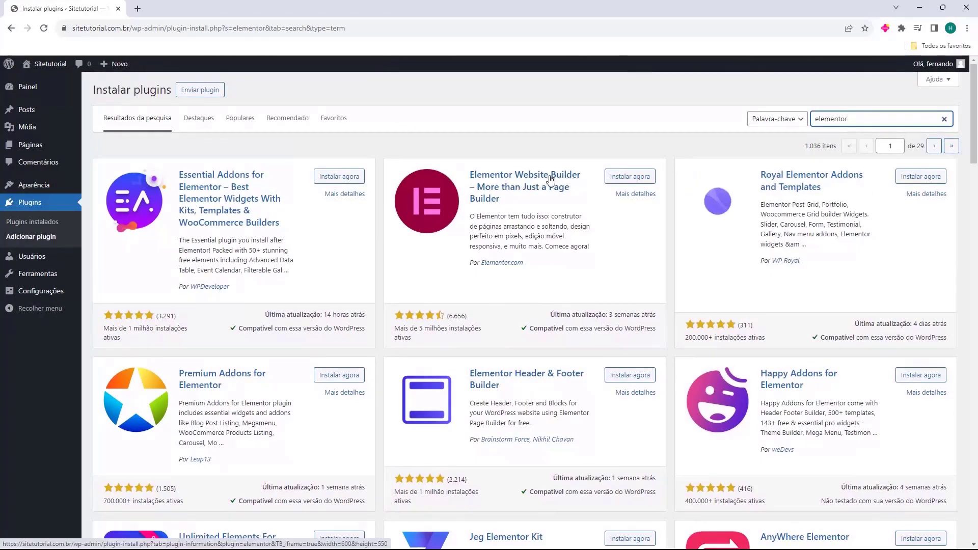
left_click(629, 178)
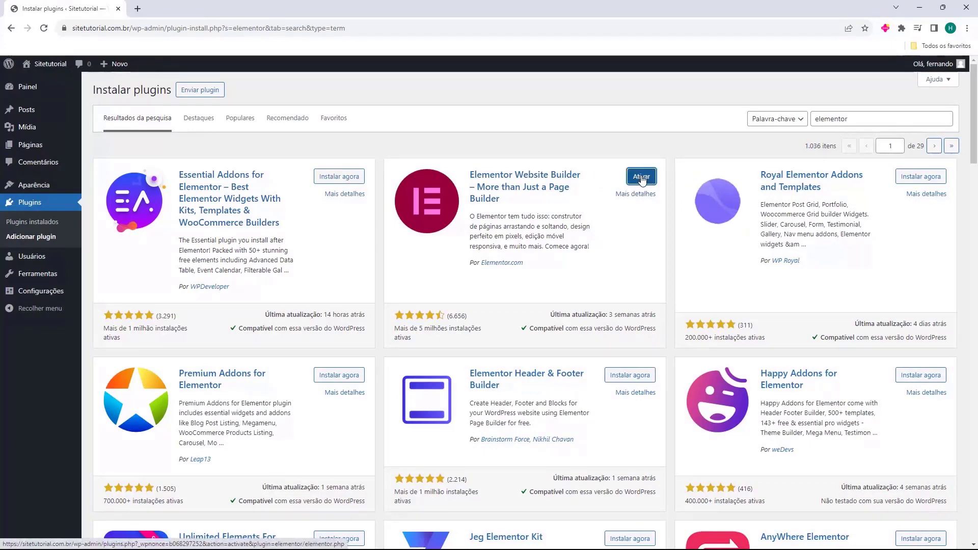
left_click(641, 178)
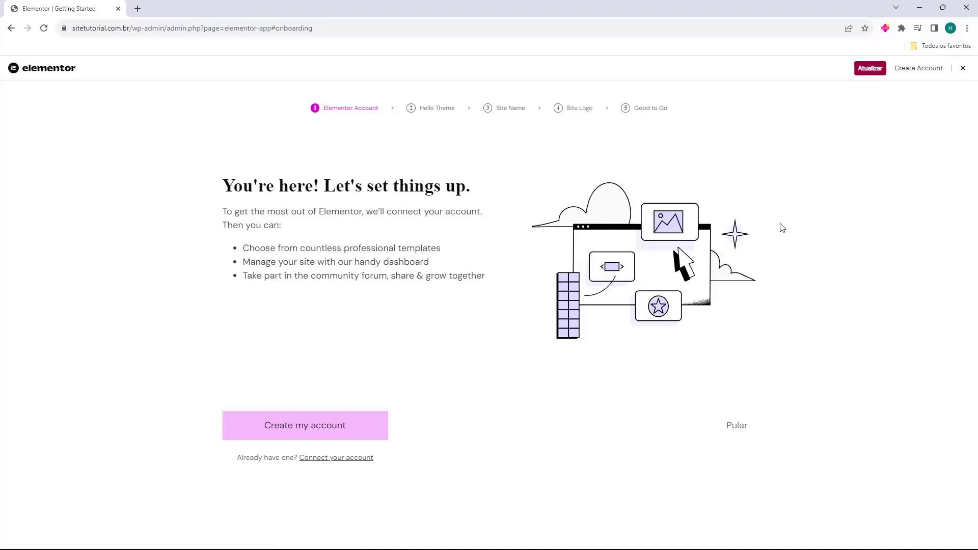
Step: Close Elementor onboarding, collapse Visão geral do Elementor, and return to Adicionar plugin
left_click(963, 69)
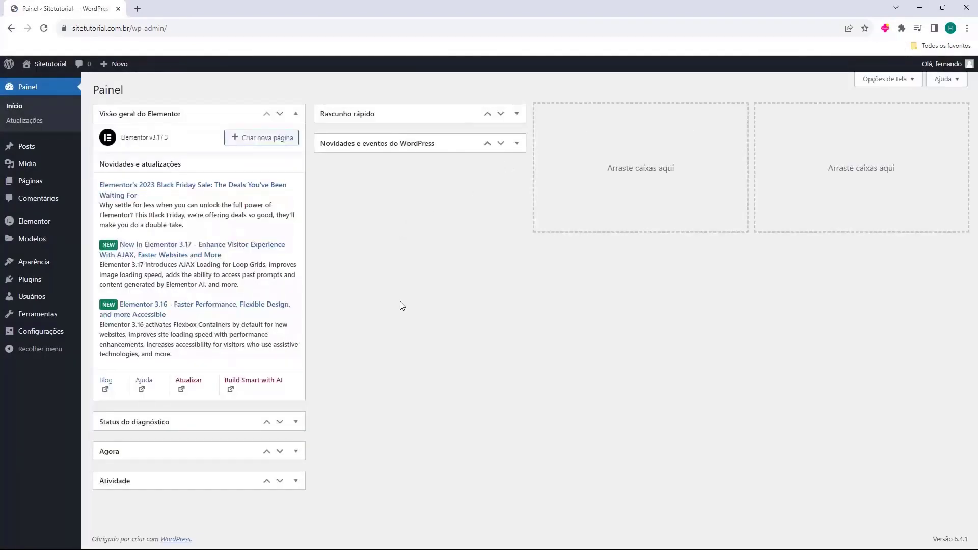
left_click(295, 114)
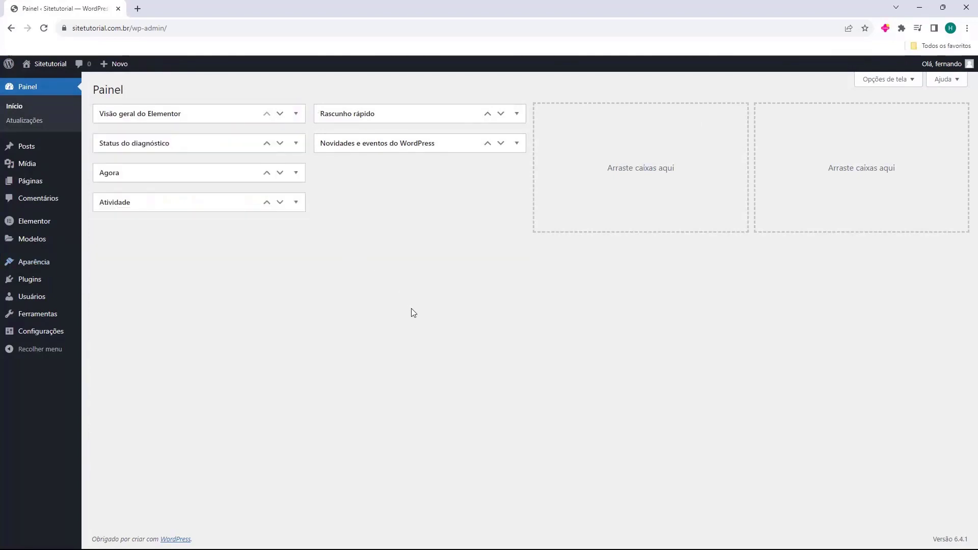
mouse_move(32, 283)
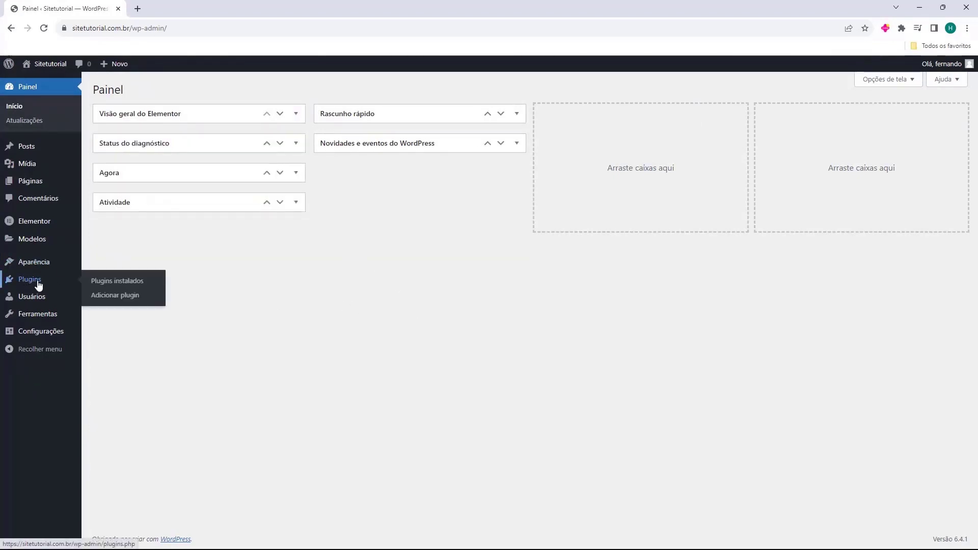
left_click(30, 282)
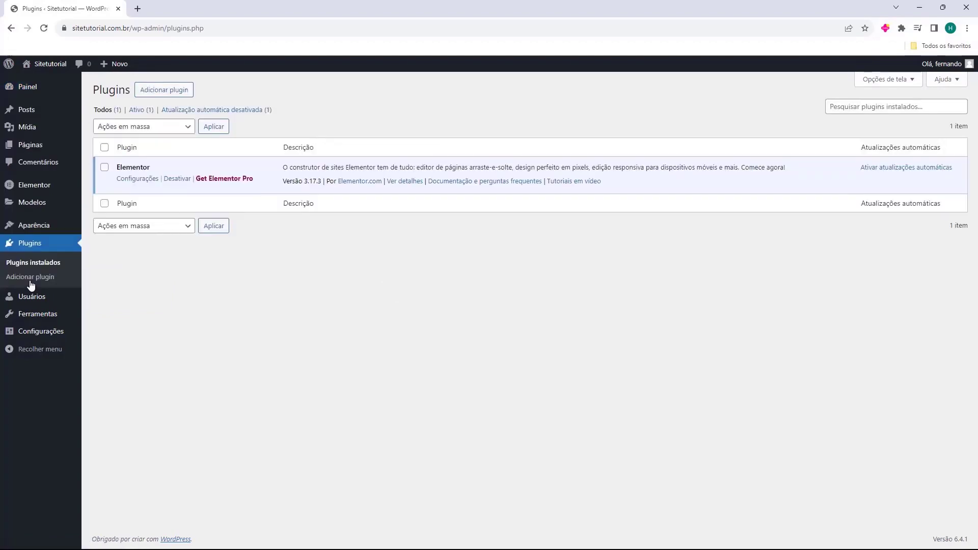
left_click(159, 94)
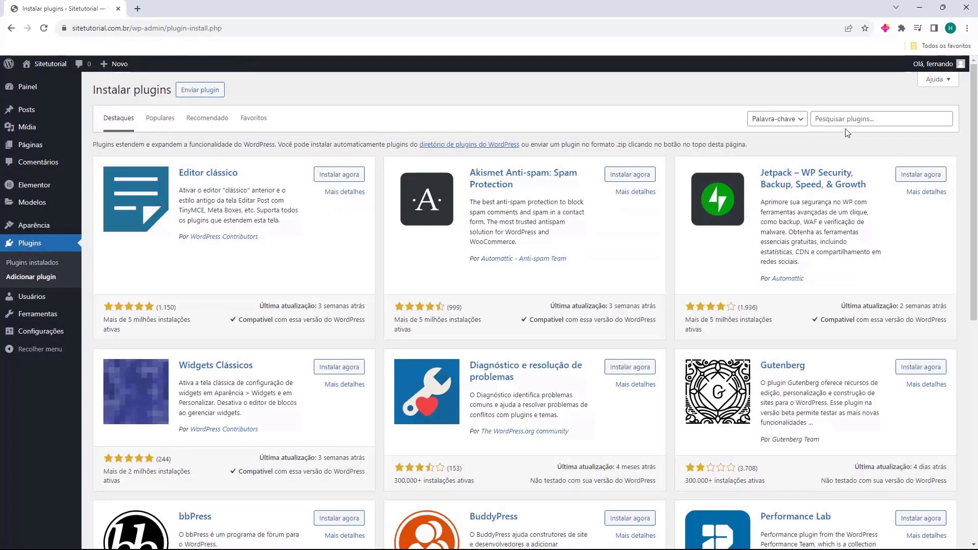
Step: Search for 'woocommerce', then install and activate the WooCommerce plugin
left_click(853, 122)
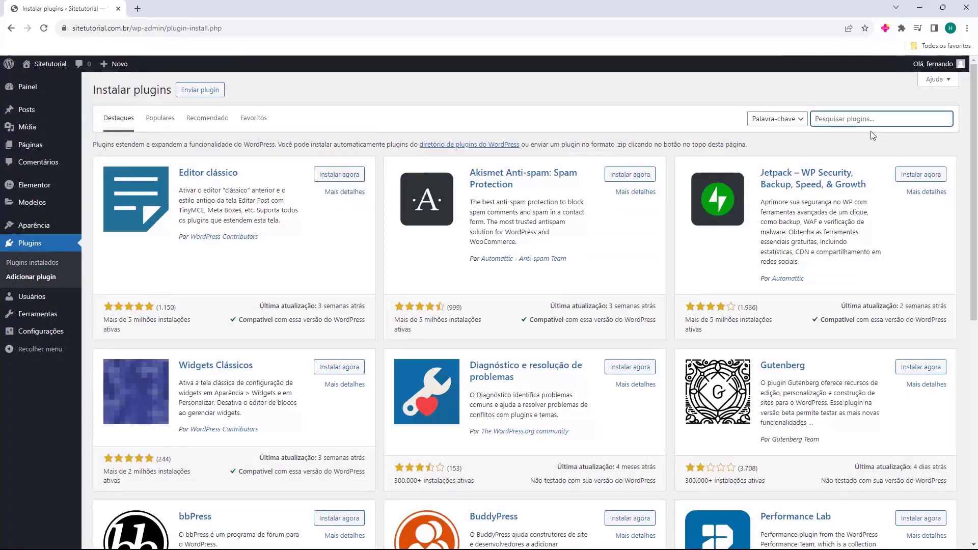
type("woocommerce")
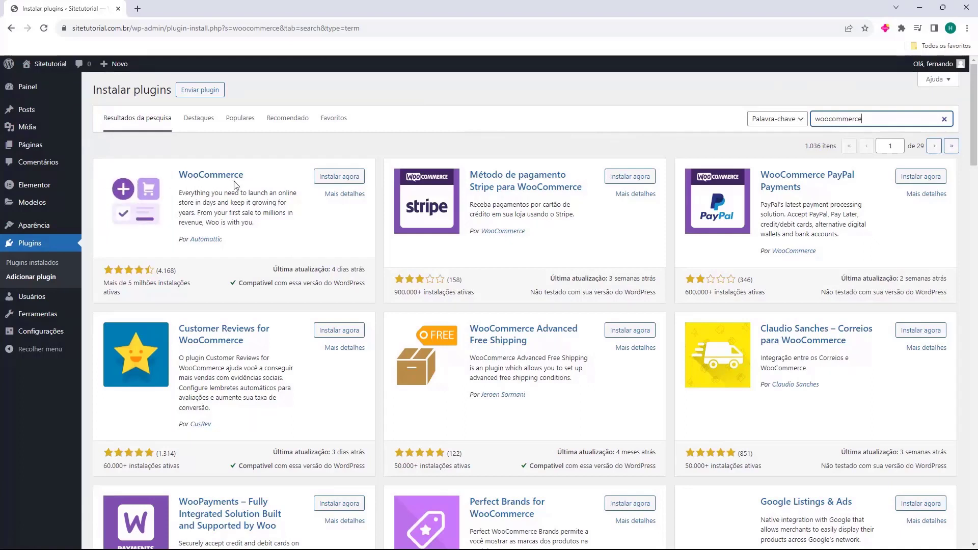
left_click(340, 178)
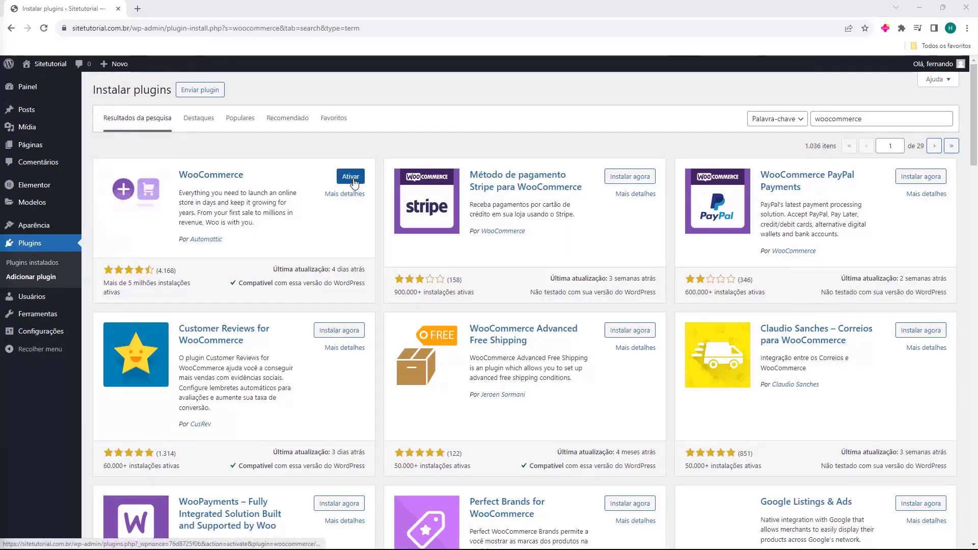
left_click(351, 178)
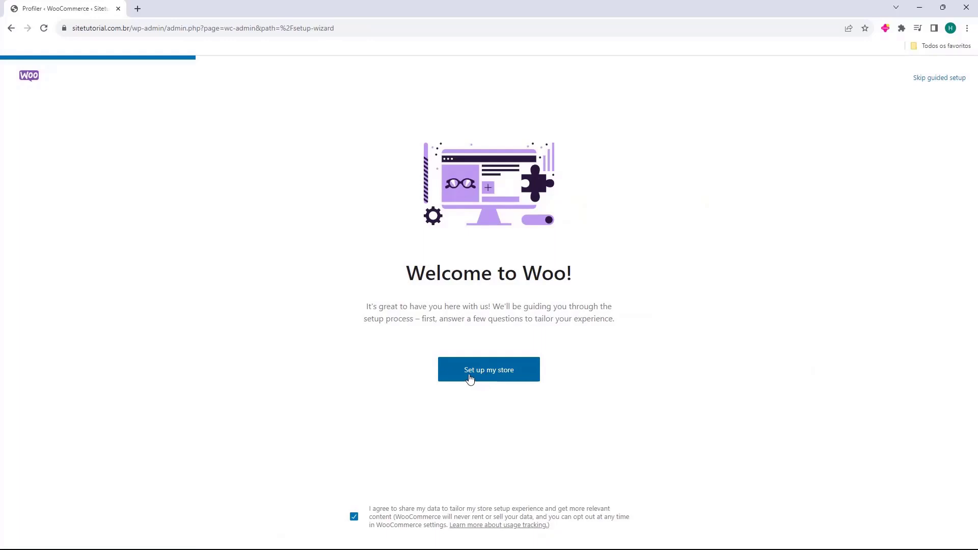
Step: Begin Set up my store and continue with 'Estou apenas começando meus negócios'
left_click(481, 371)
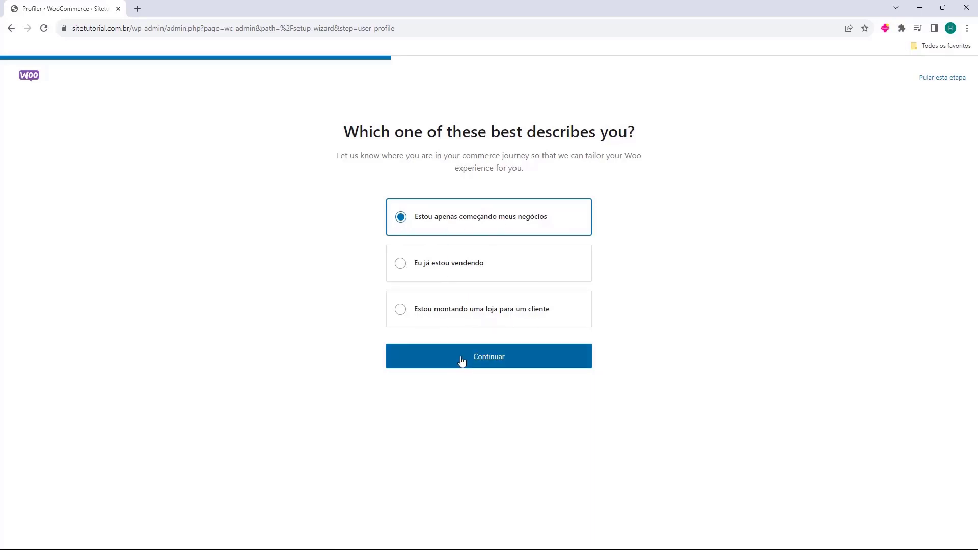
left_click(488, 360)
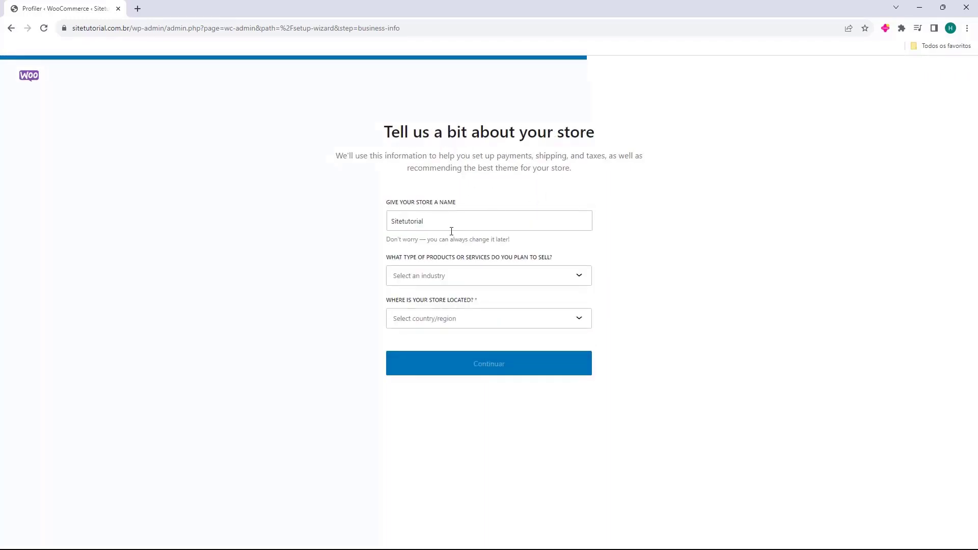
Step: Keep the store name Sitetutorial and choose Eletrônicos e computadores as the industry
left_click_drag(396, 222, 438, 224)
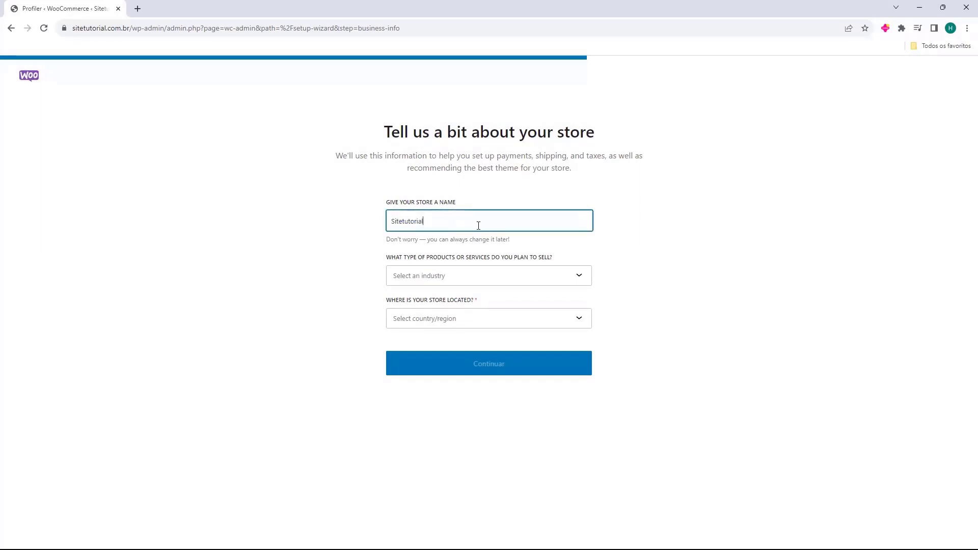
double_click(391, 226)
left_click(364, 227)
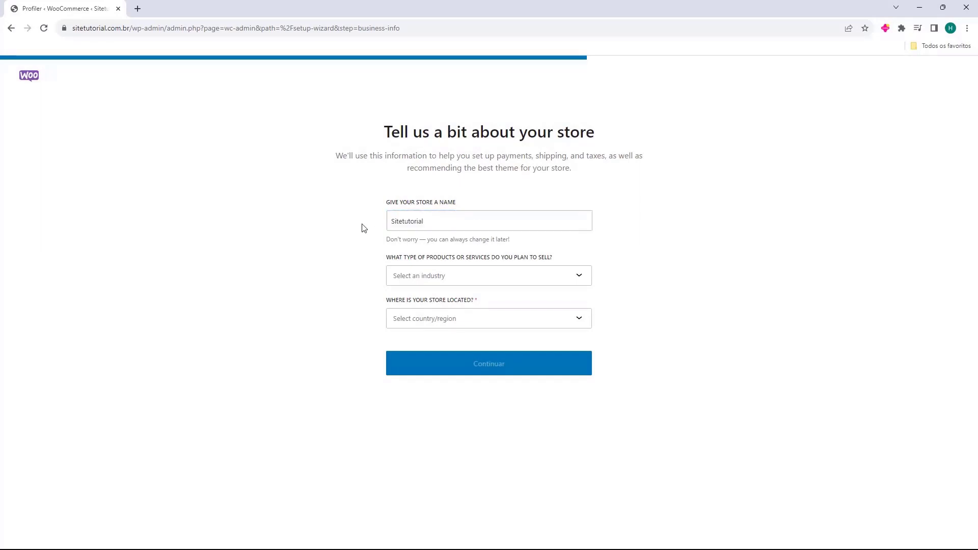
double_click(419, 221)
left_click(417, 222)
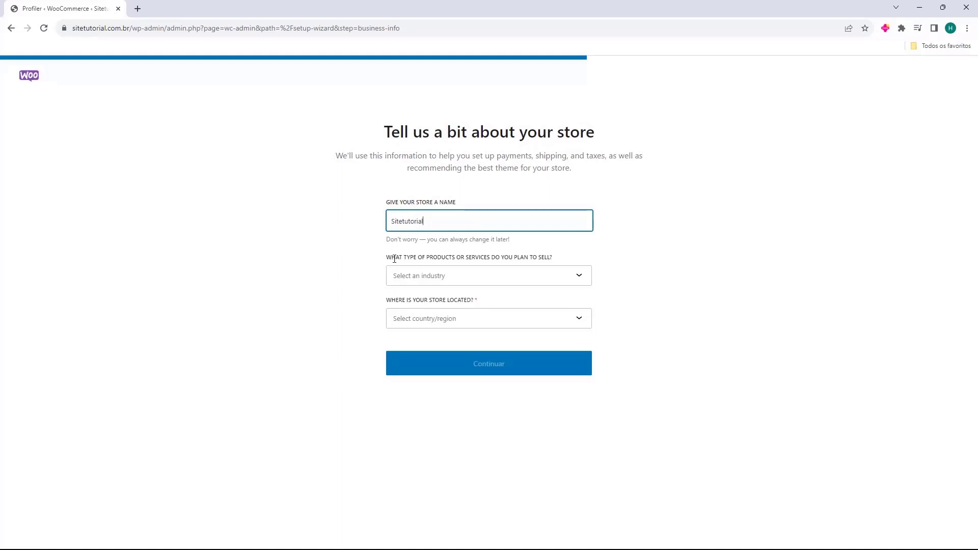
left_click(395, 277)
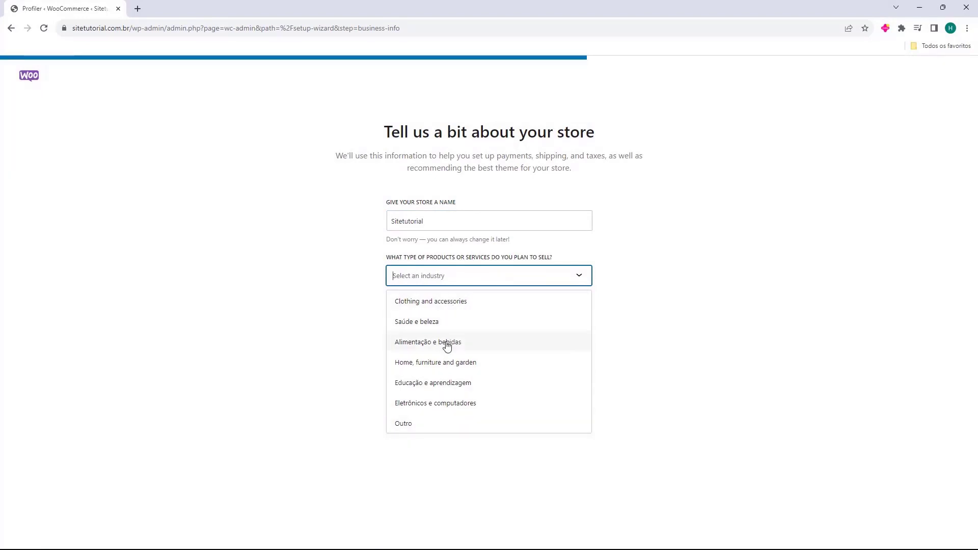
left_click(425, 410)
left_click(437, 279)
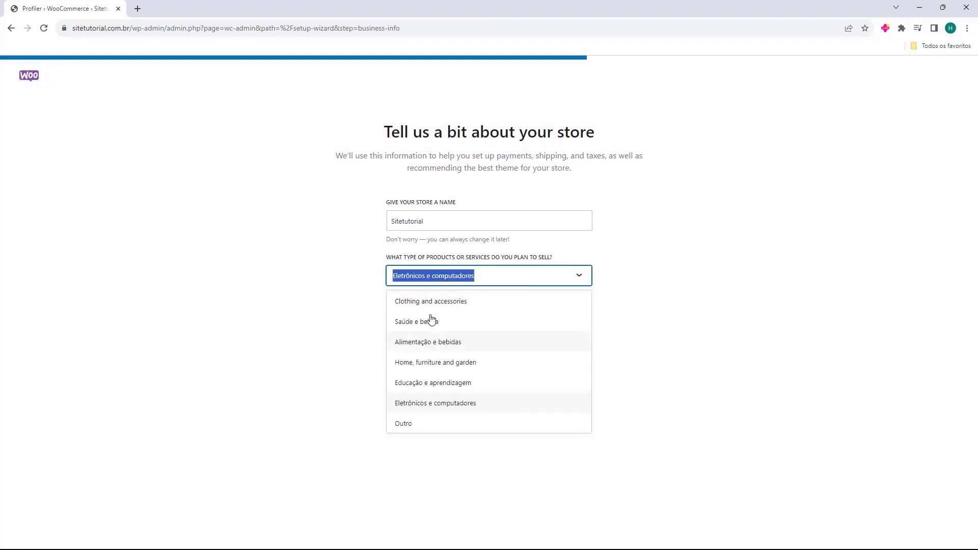
left_click(403, 405)
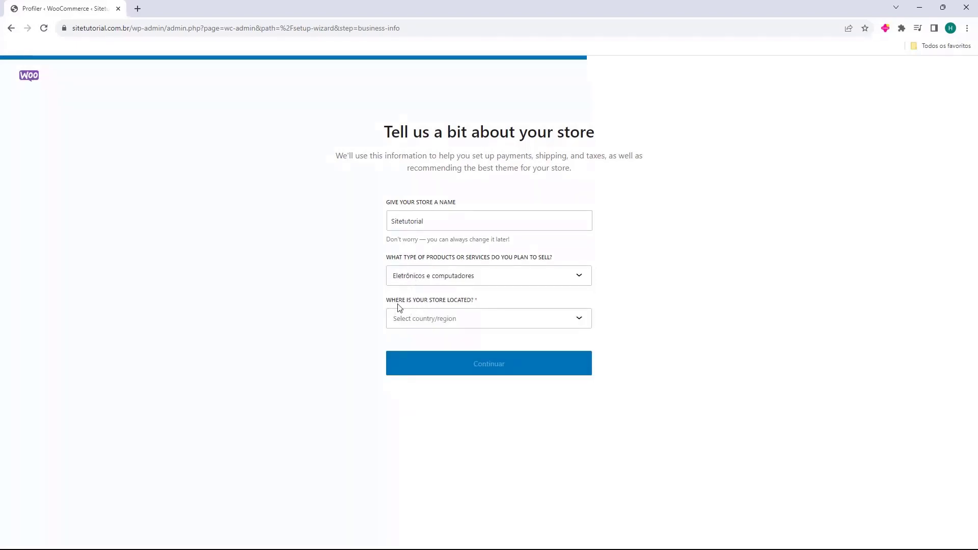
Step: Search 'brasil' and set the store location to Brasil — Santa Catarina
left_click(426, 323)
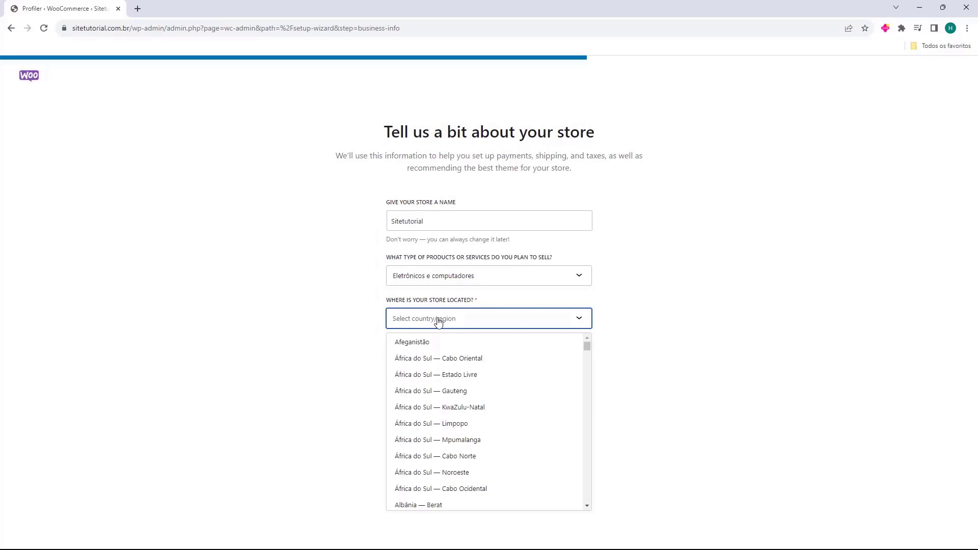
type("bras")
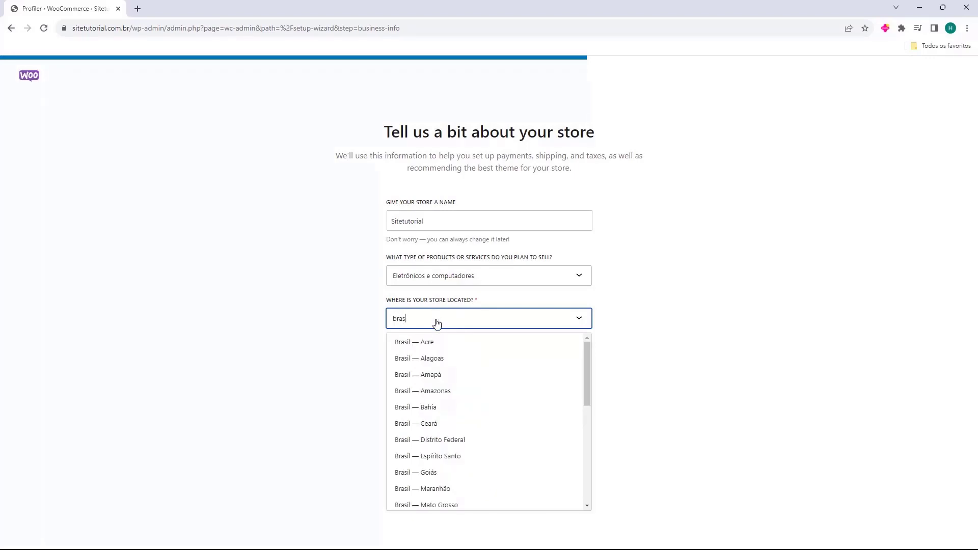
type("il")
scroll(449, 358, "down", 3)
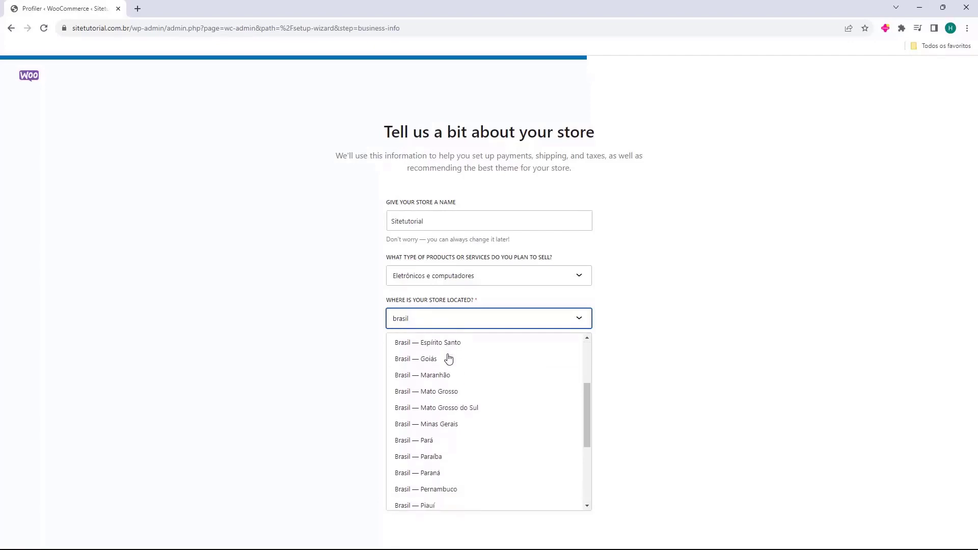
scroll(448, 358, "down", 3)
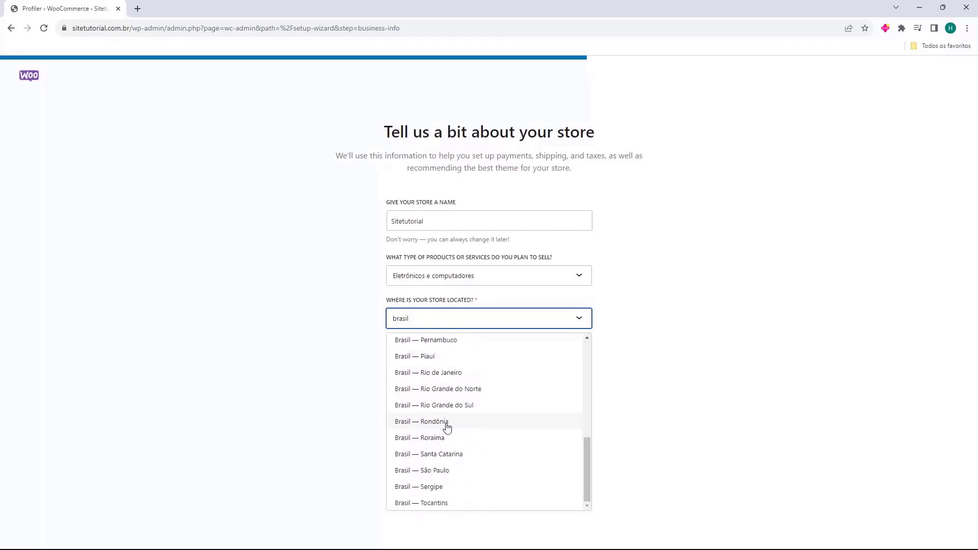
left_click(401, 460)
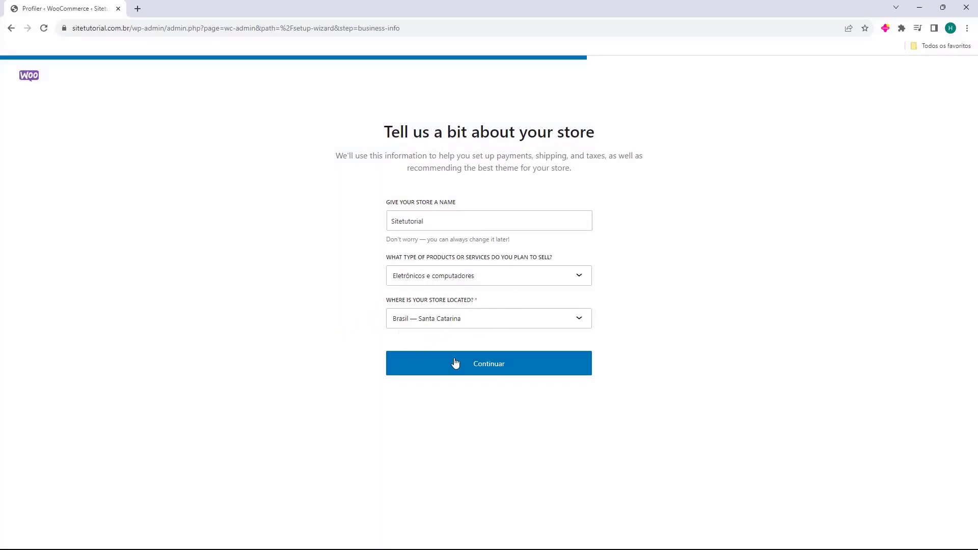
Step: Submit store details, uncheck TikTok, MailPoet, Jetpack, Pinterest and Google Listings & Ads, and continue
left_click(487, 370)
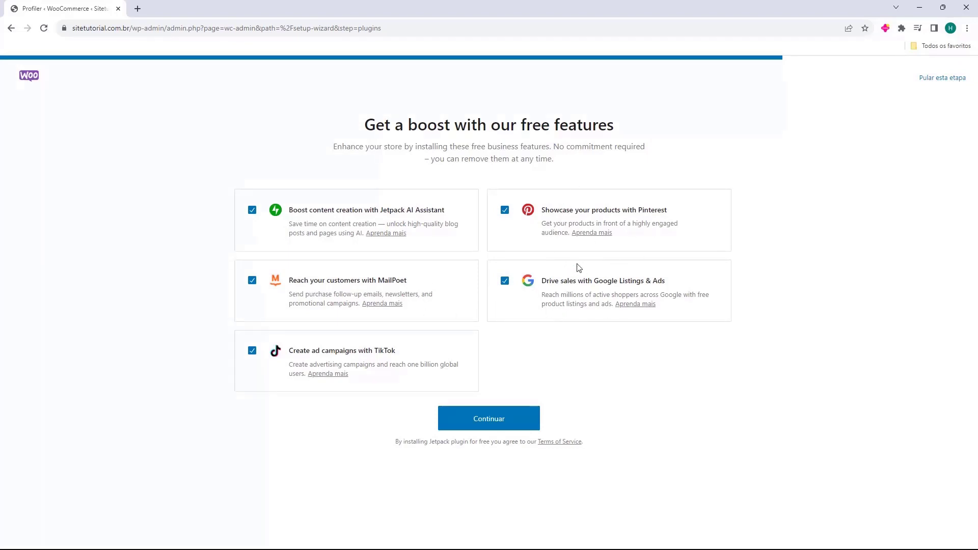
left_click(252, 350)
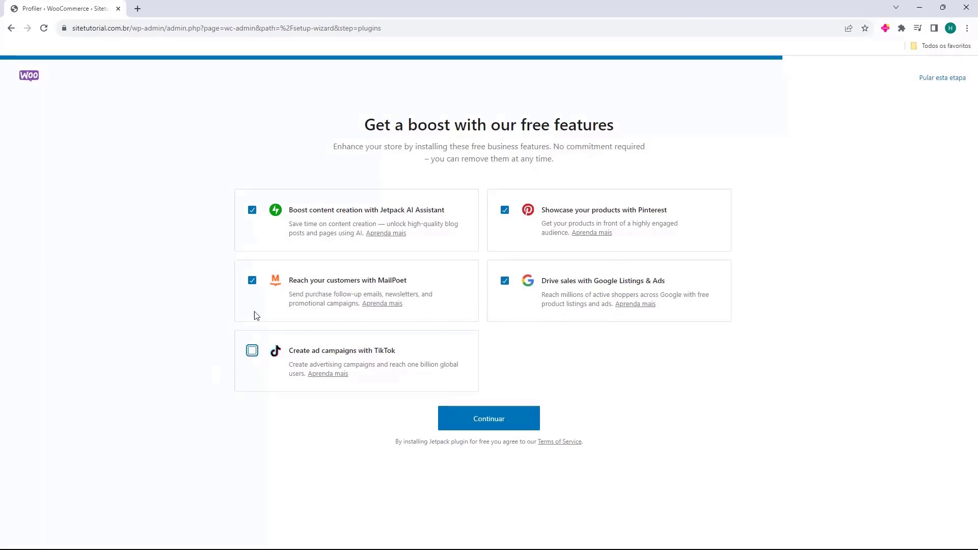
left_click(252, 280)
left_click(252, 210)
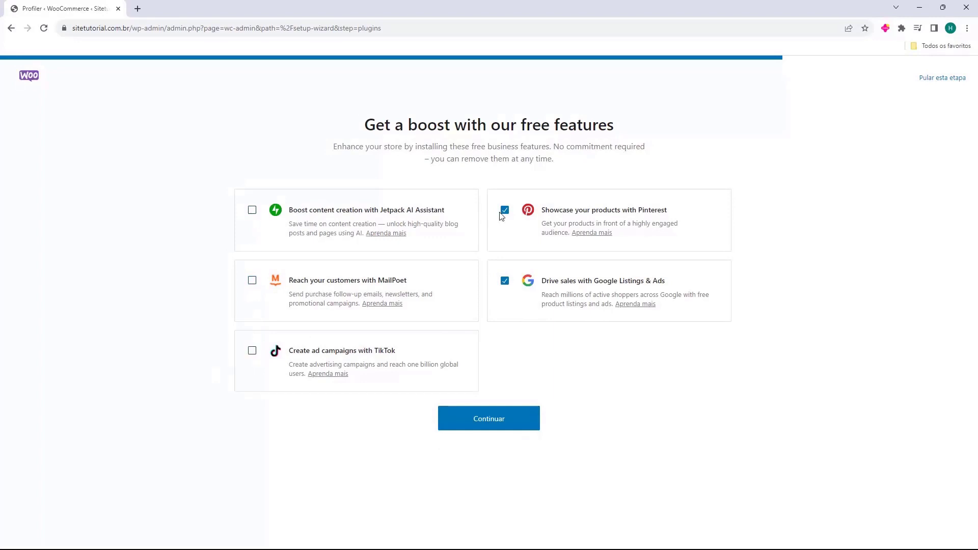
left_click(502, 212)
left_click(505, 281)
left_click(509, 368)
left_click(489, 426)
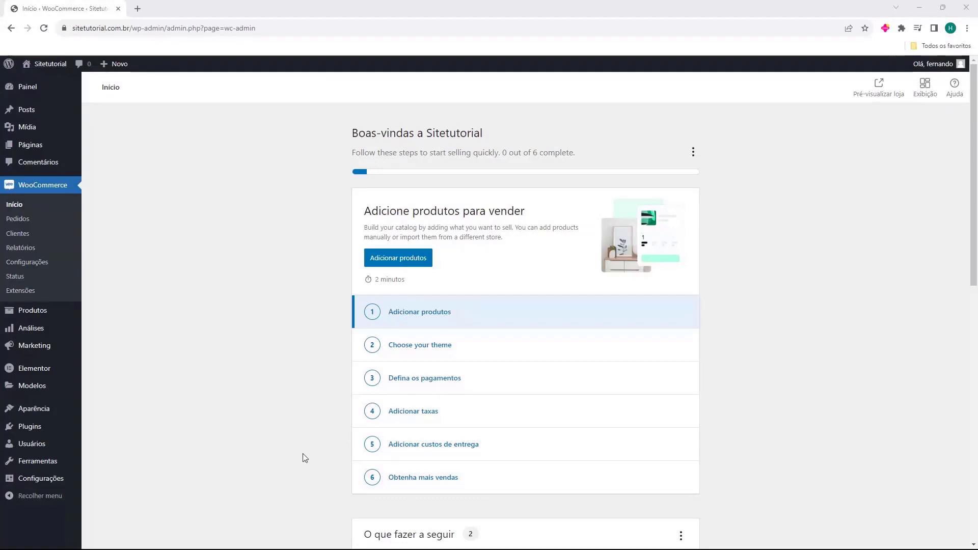
Step: Scroll through the WooCommerce Início dashboard and back to the top
scroll(312, 283, "down", 7)
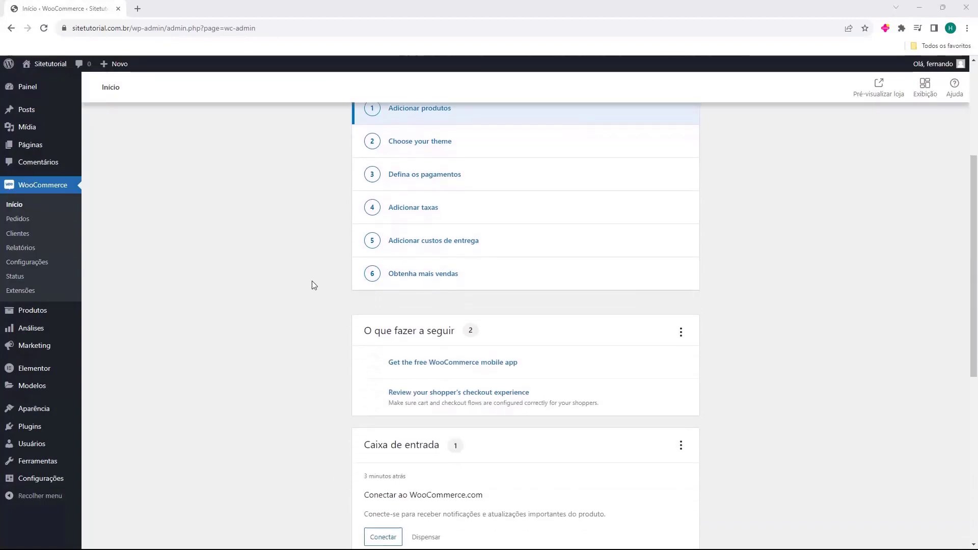
scroll(311, 284, "down", 4)
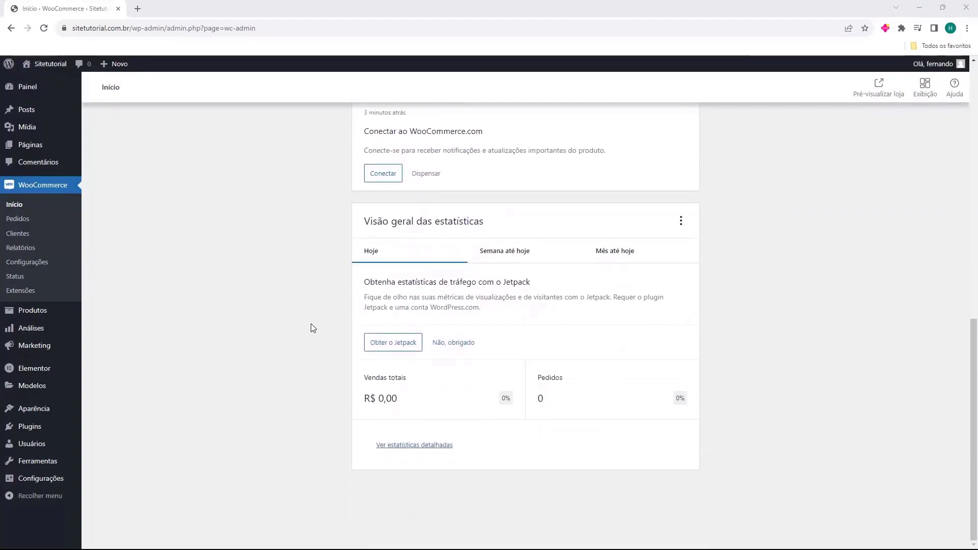
scroll(313, 331, "up", 11)
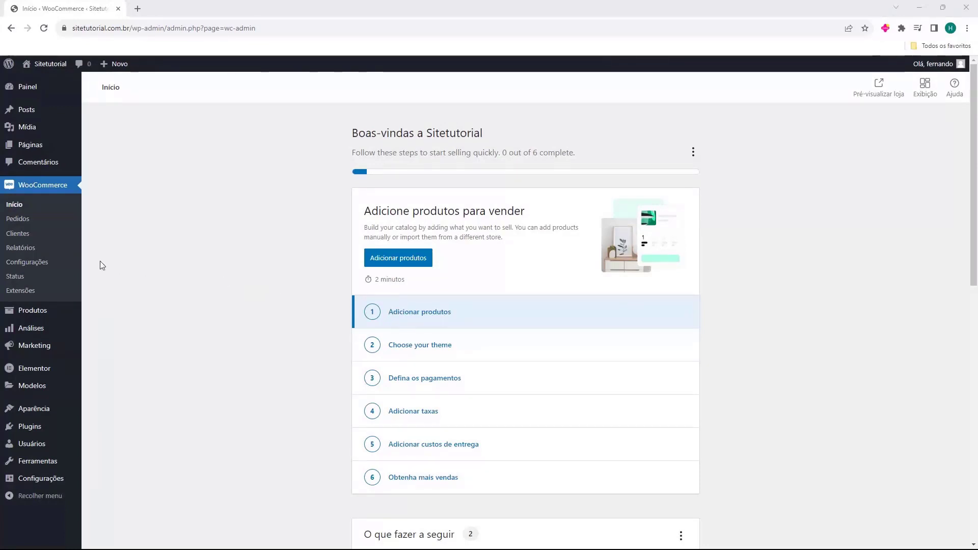
Step: From Adicionar plugin, search 'mercado pago' and install and activate Mercado Pago para WooCommerce
left_click(30, 427)
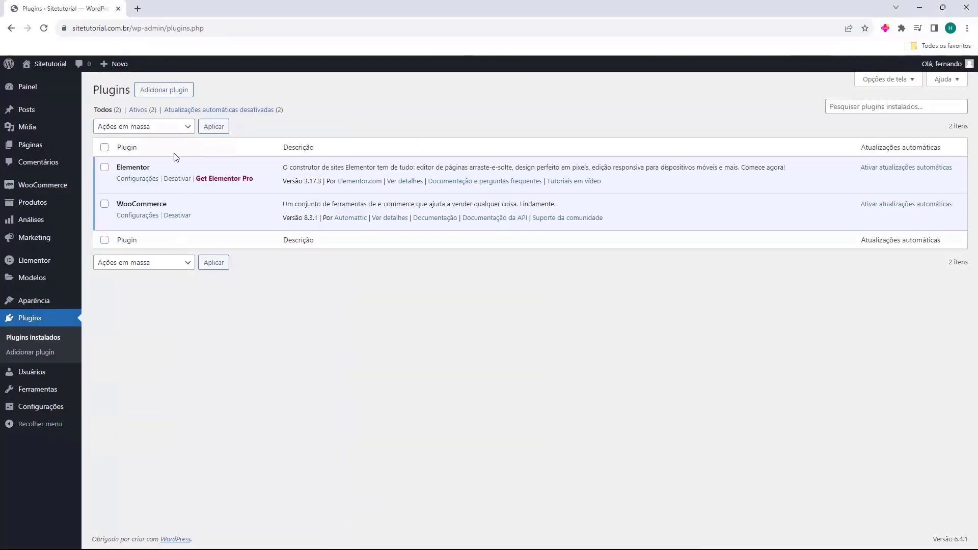
left_click(162, 94)
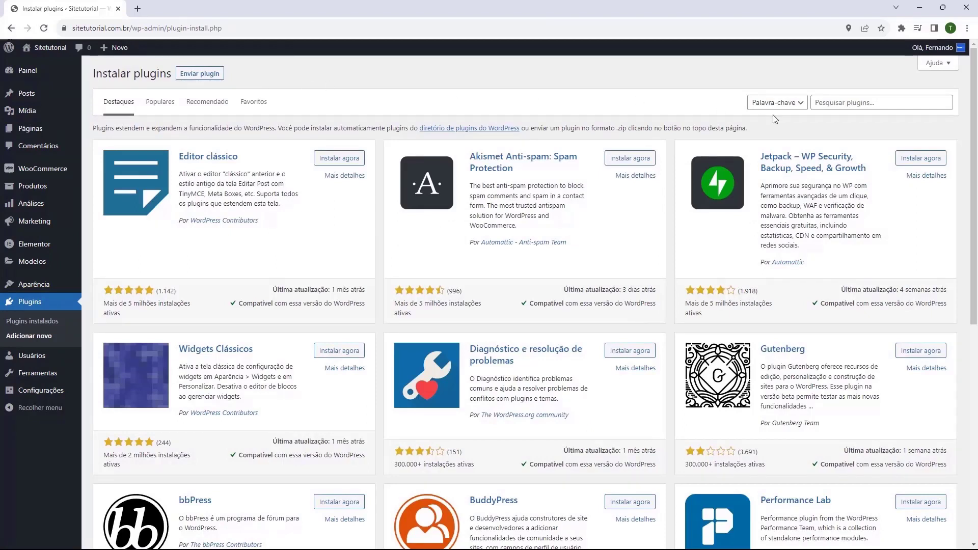
left_click(841, 108)
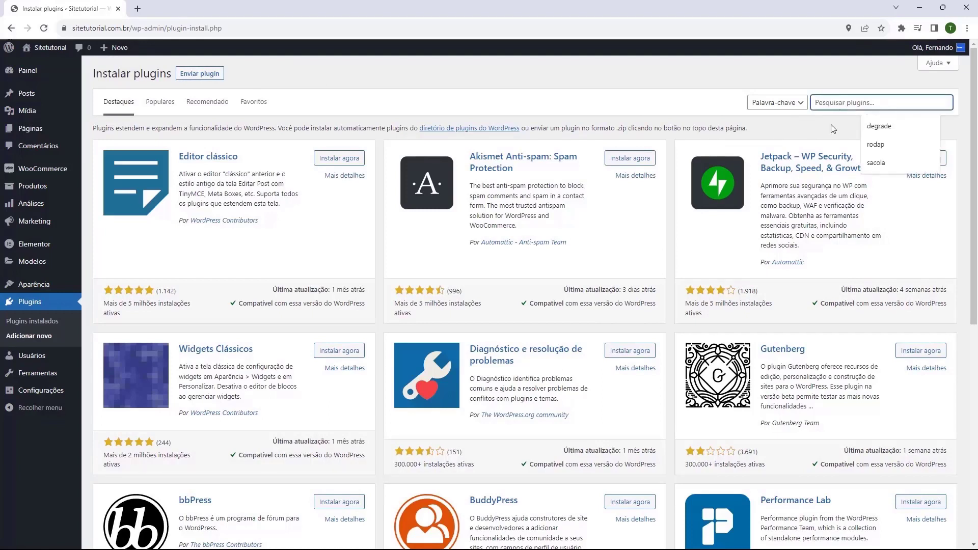
type("mer")
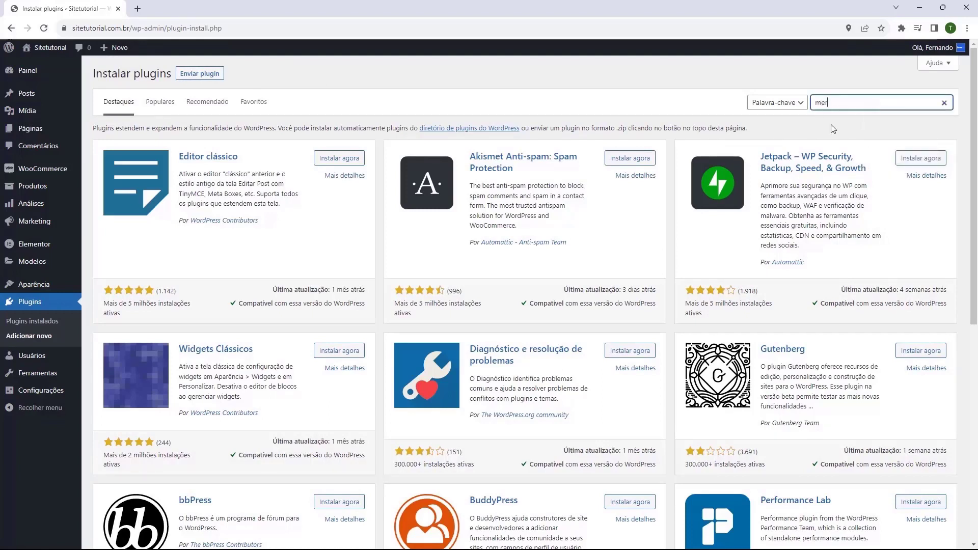
type("cado pago")
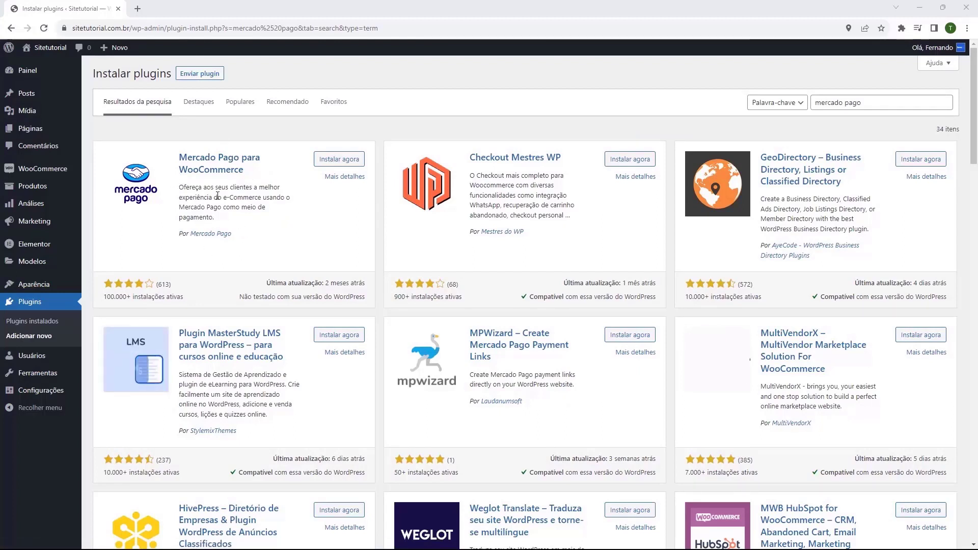
left_click(338, 162)
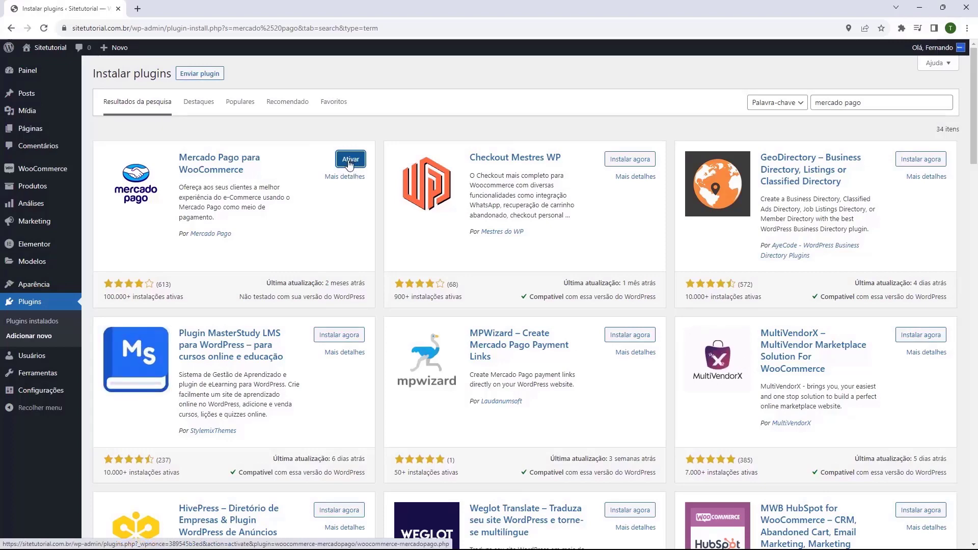
left_click(350, 163)
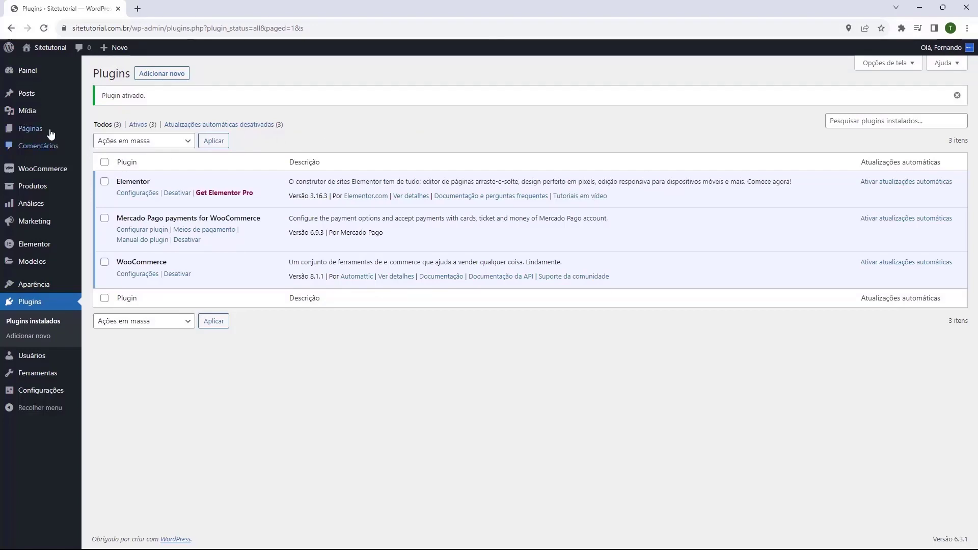
Step: Open WooCommerce's Mercado Pago settings and expand '1. Integre a loja com o Mercado Pago'
mouse_move(40, 176)
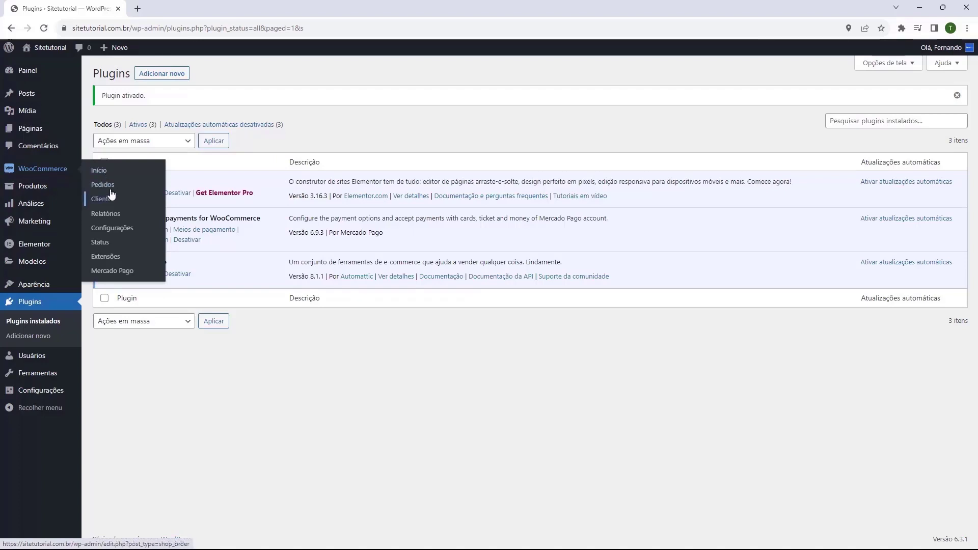
left_click(108, 274)
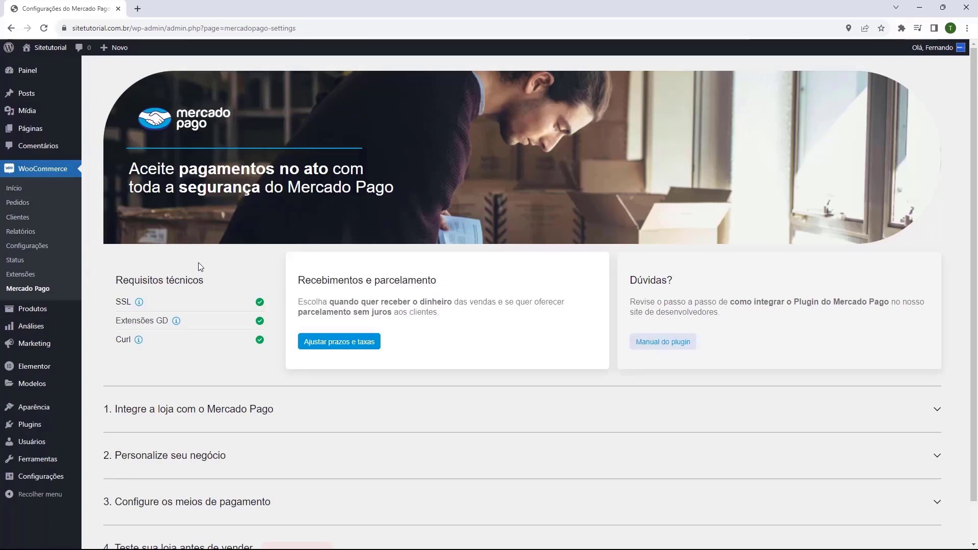
scroll(200, 267, "down", 1)
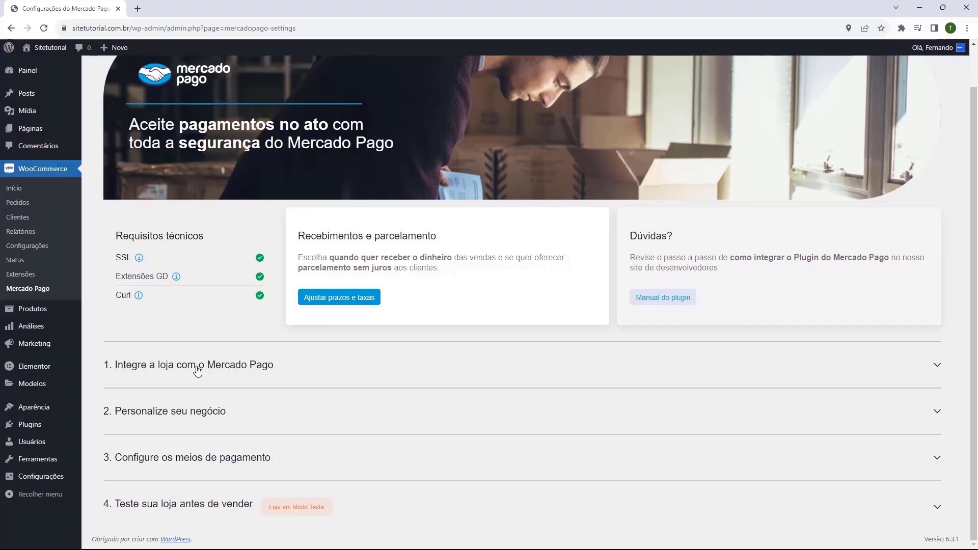
left_click(198, 365)
scroll(218, 258, "down", 4)
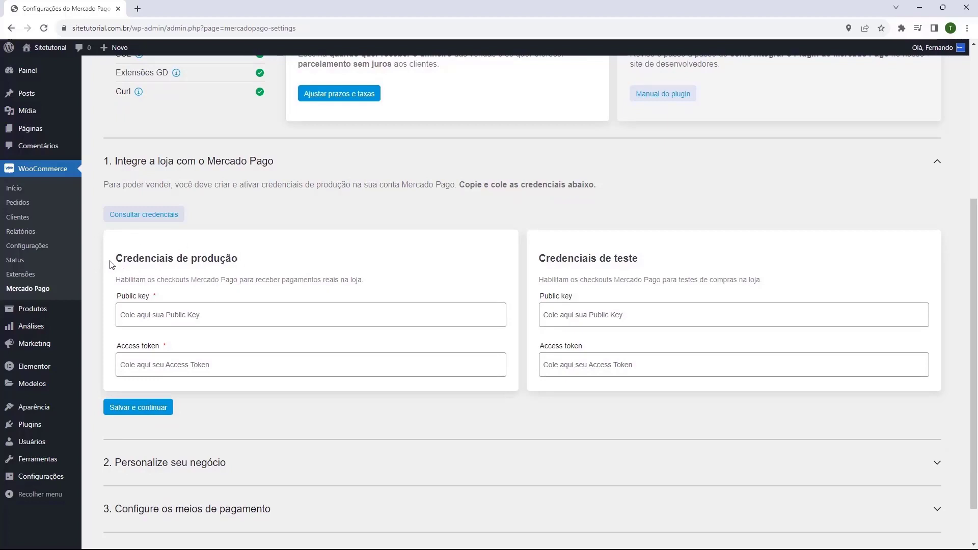
Step: Copy the Public Key from Mercado Pago's Credenciais de produção, then return to the WordPress tab
left_click(144, 215)
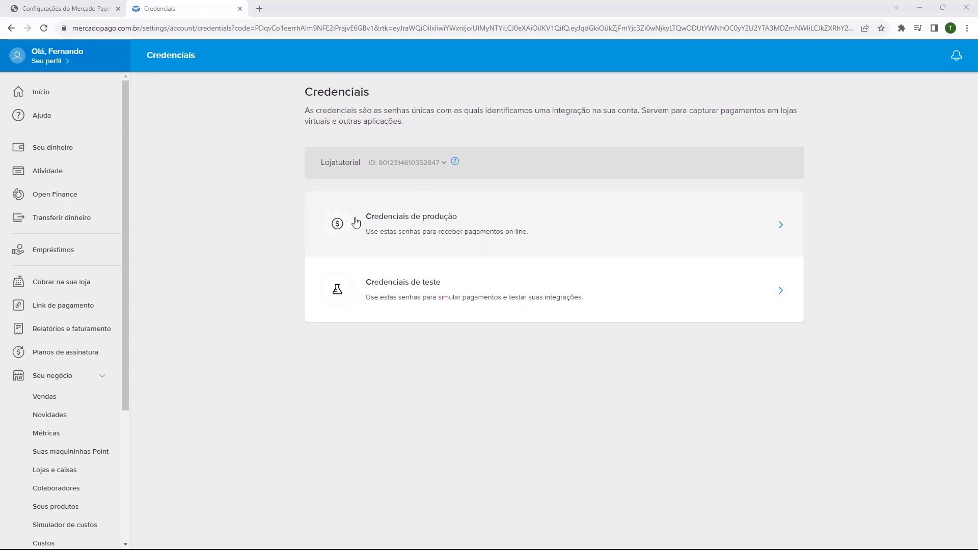
left_click(394, 224)
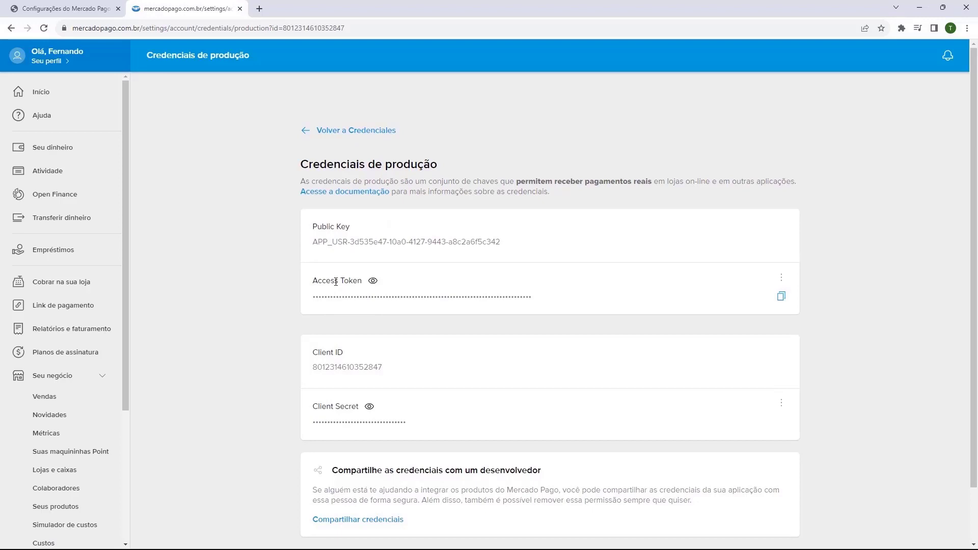
left_click_drag(312, 226, 346, 226)
left_click(348, 226)
left_click(782, 249)
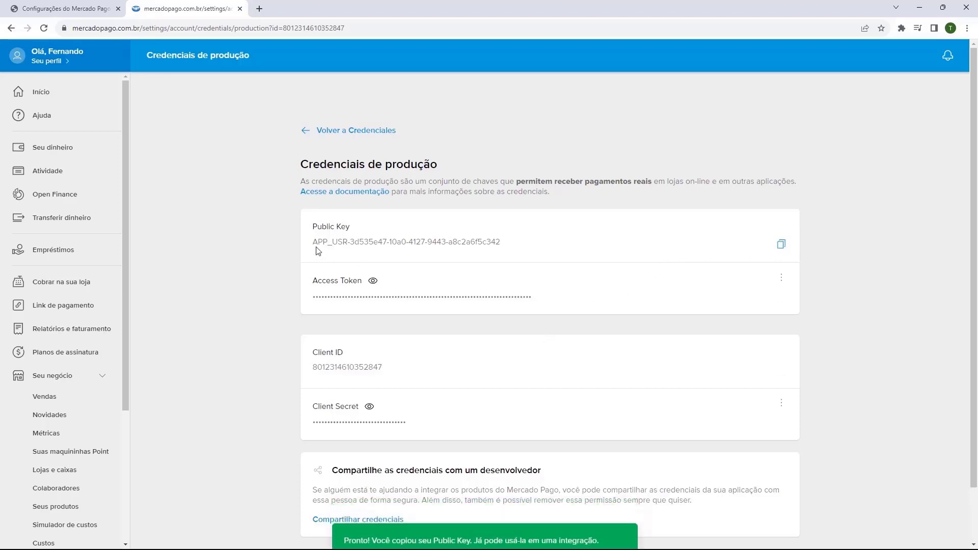
left_click(65, 9)
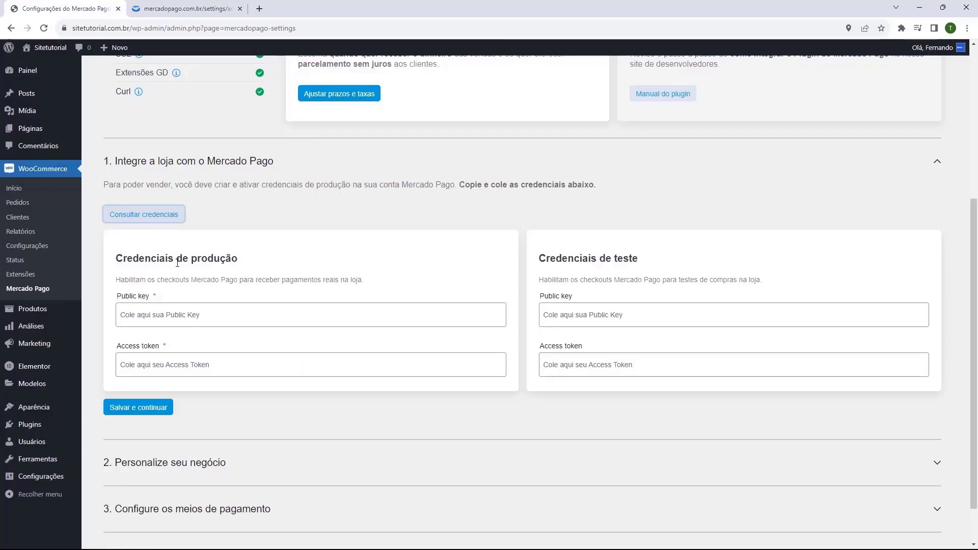
Step: Paste the production Public Key and the copied Access Token into WordPress's Mercado Pago fields
left_click(130, 318)
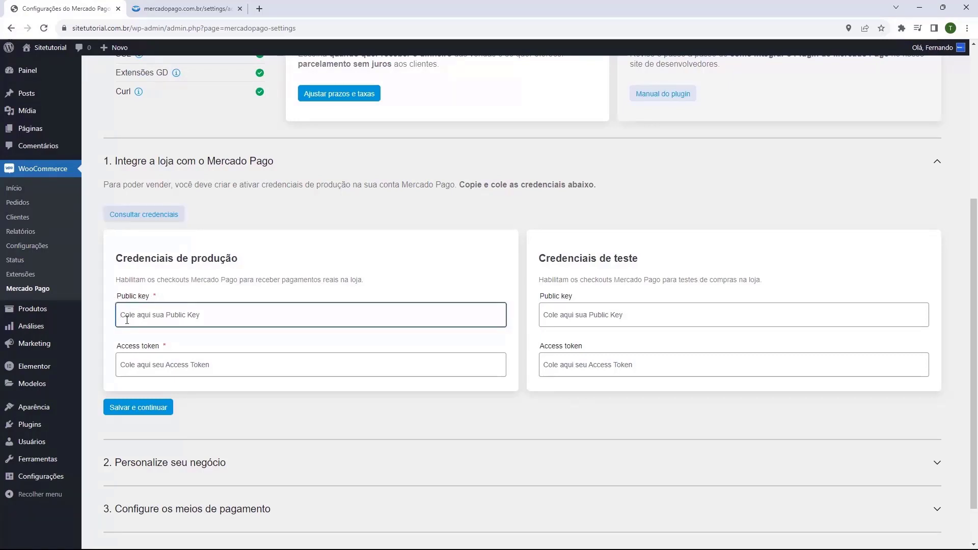
key("ctrl+v")
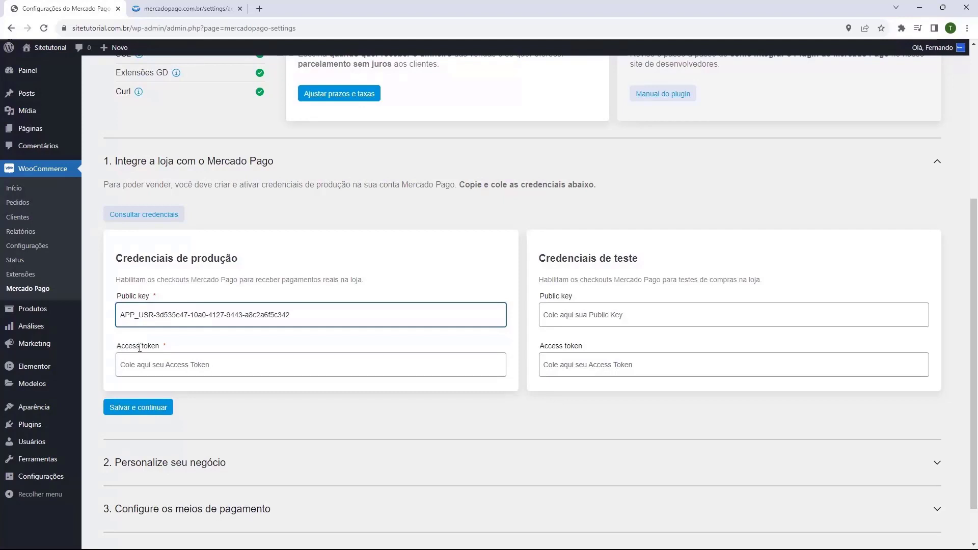
left_click(180, 11)
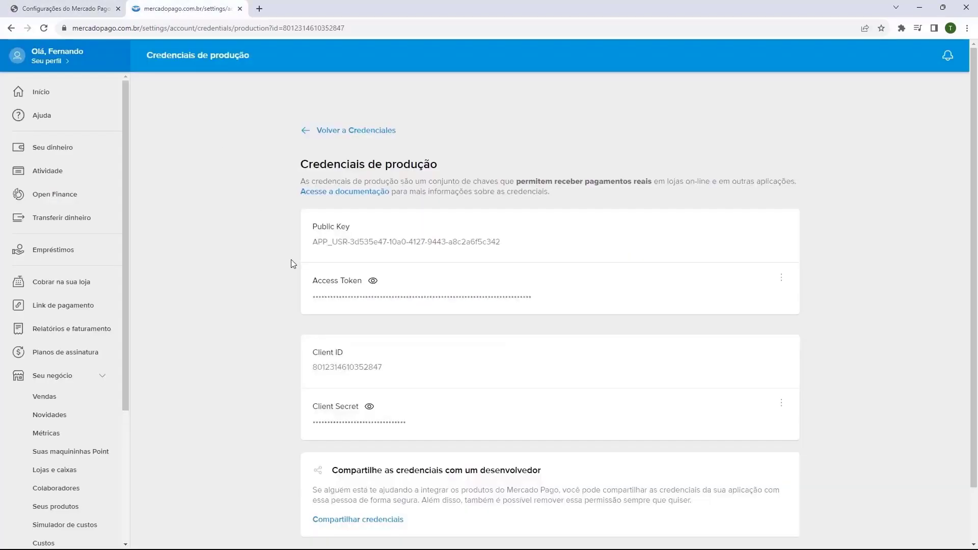
mouse_move(312, 283)
left_click(372, 281)
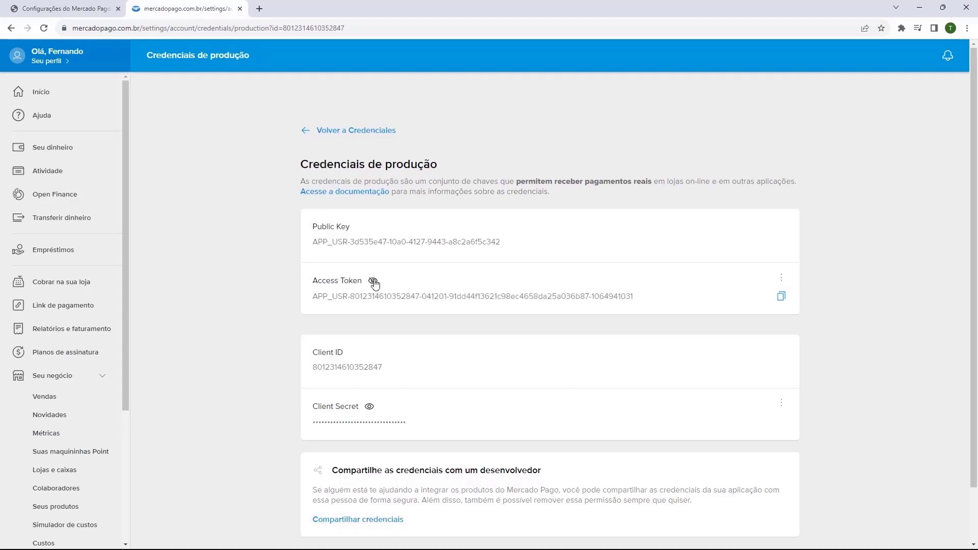
left_click(373, 282)
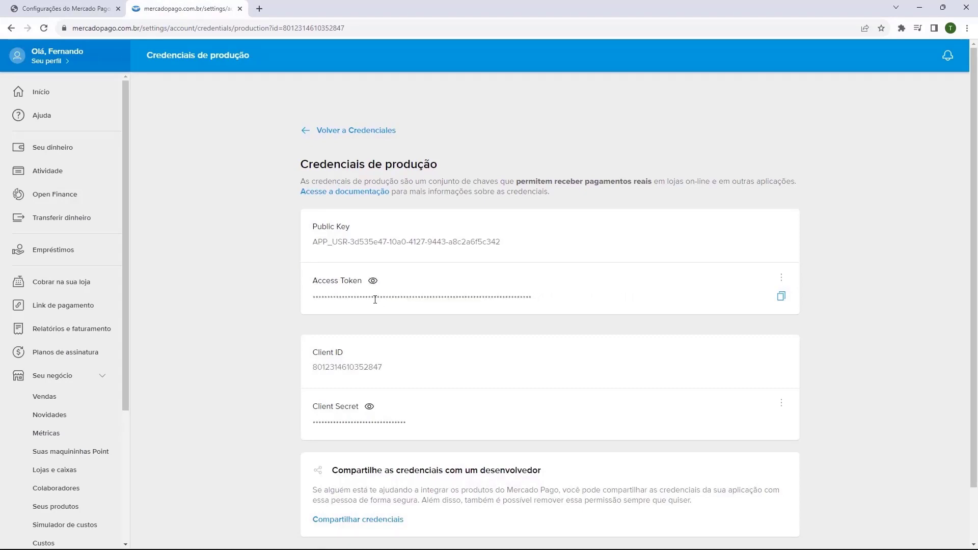
left_click(780, 298)
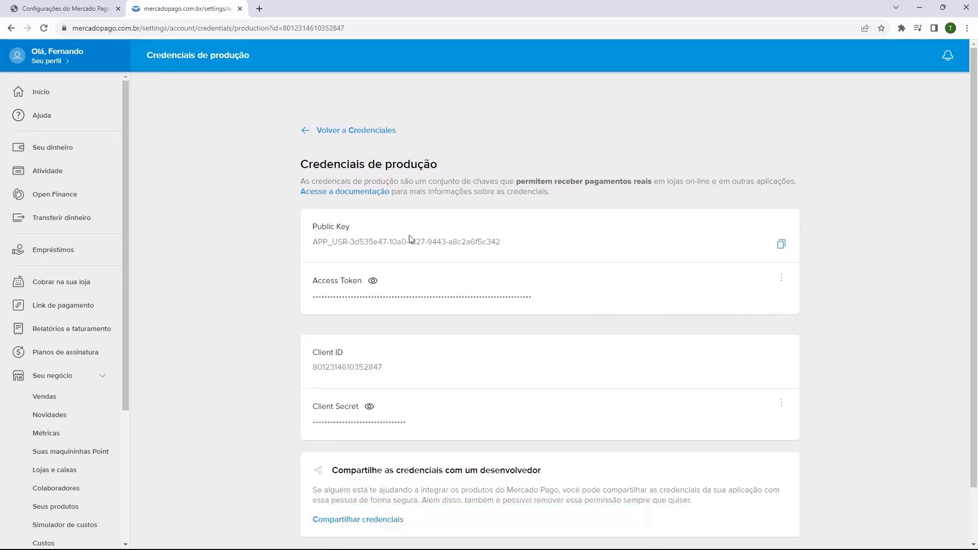
left_click(67, 9)
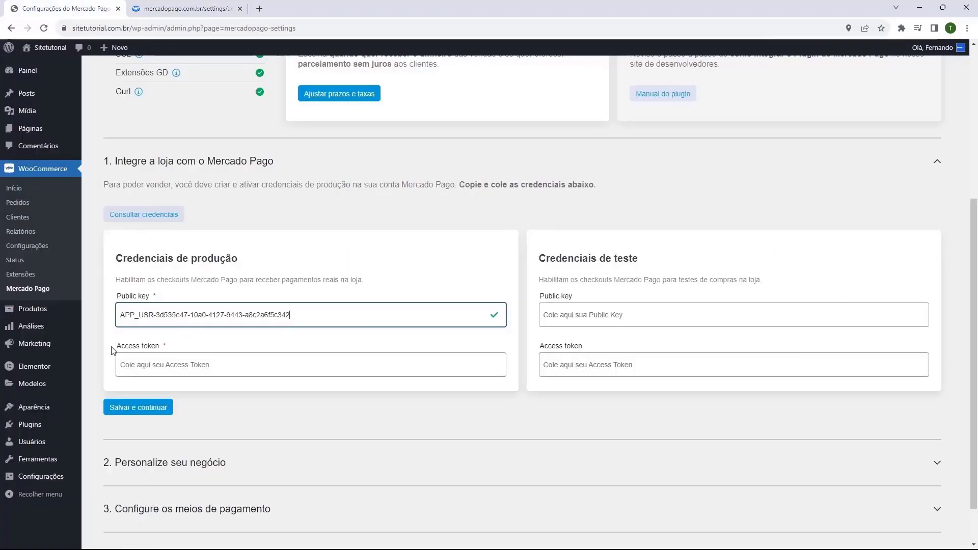
left_click(154, 365)
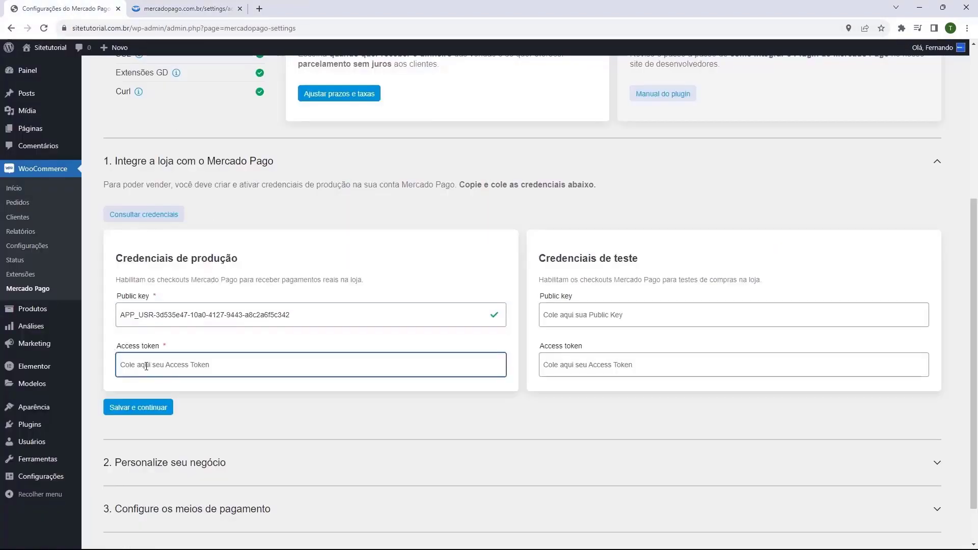
key("ctrl+v")
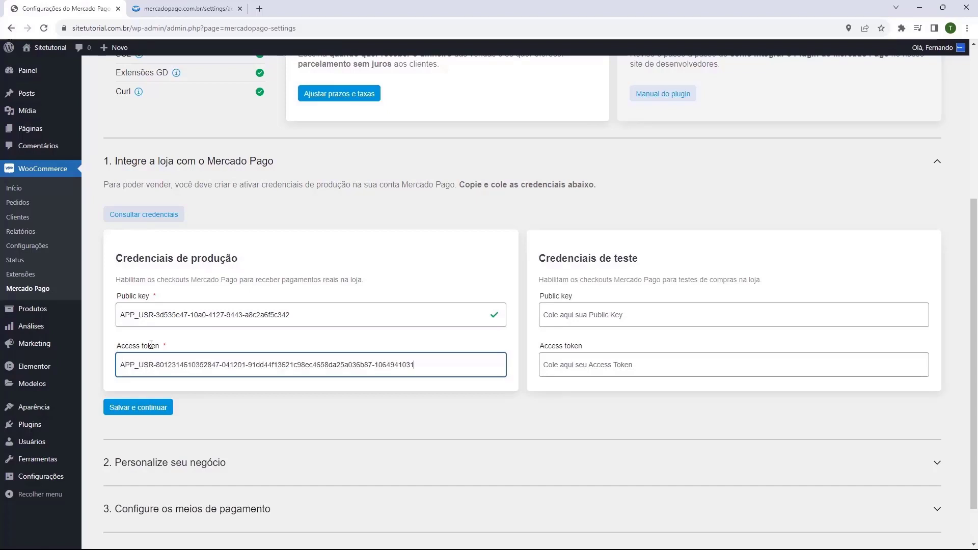
left_click(114, 346)
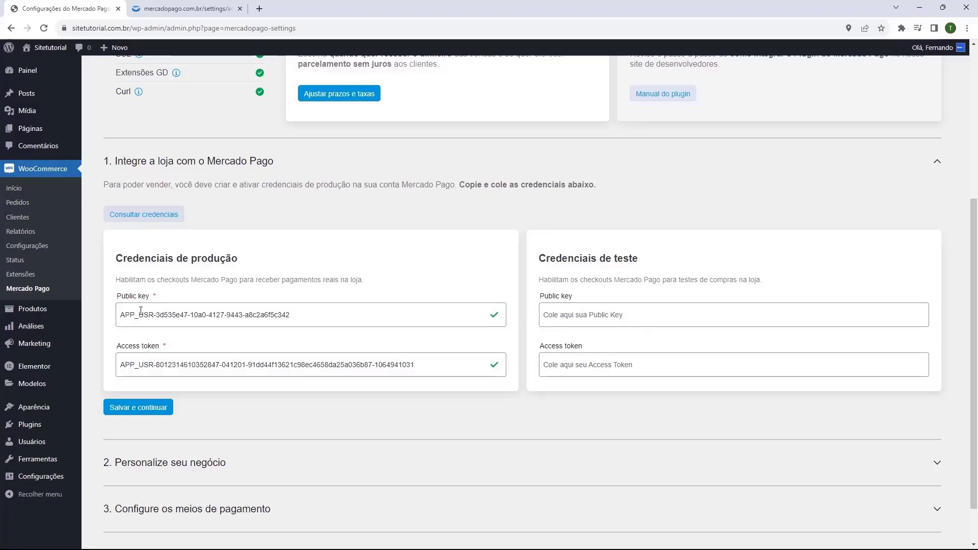
Step: Save the credentials, then set store name 'Lojatutorial' with category Other categories and save
left_click(131, 415)
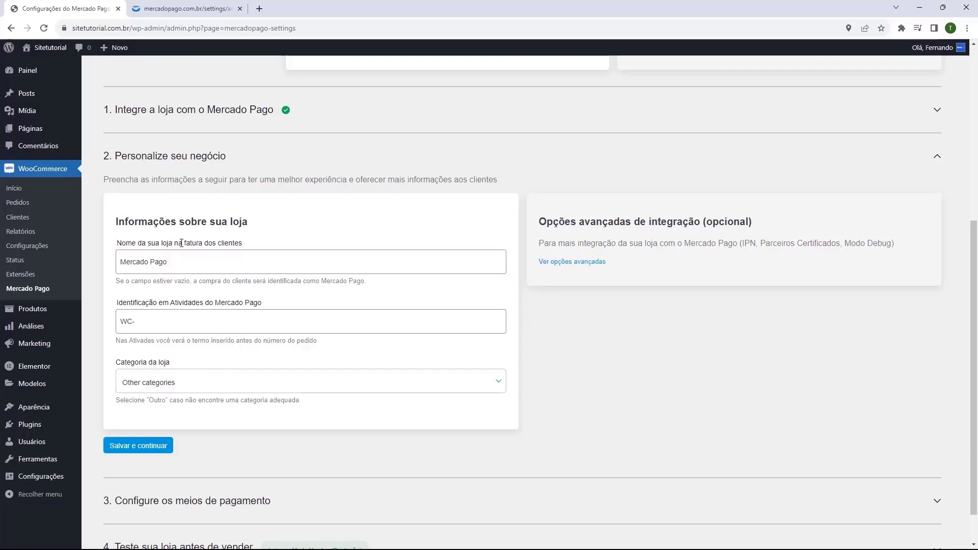
left_click(177, 265)
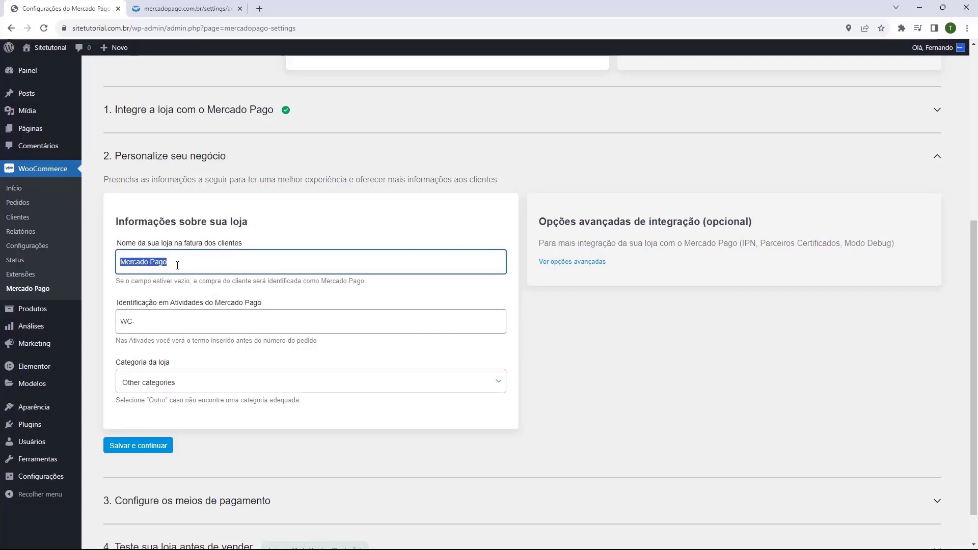
type("Lo")
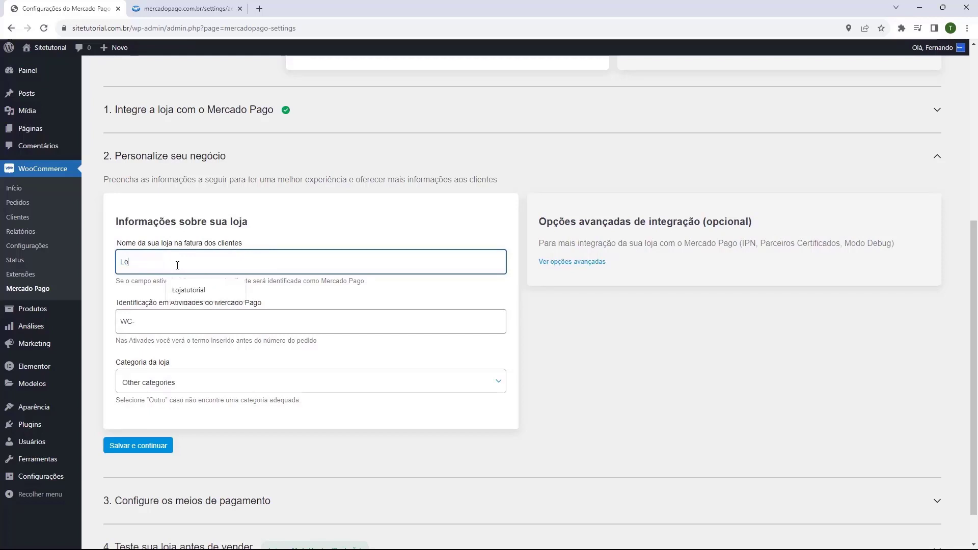
type("jatutorial")
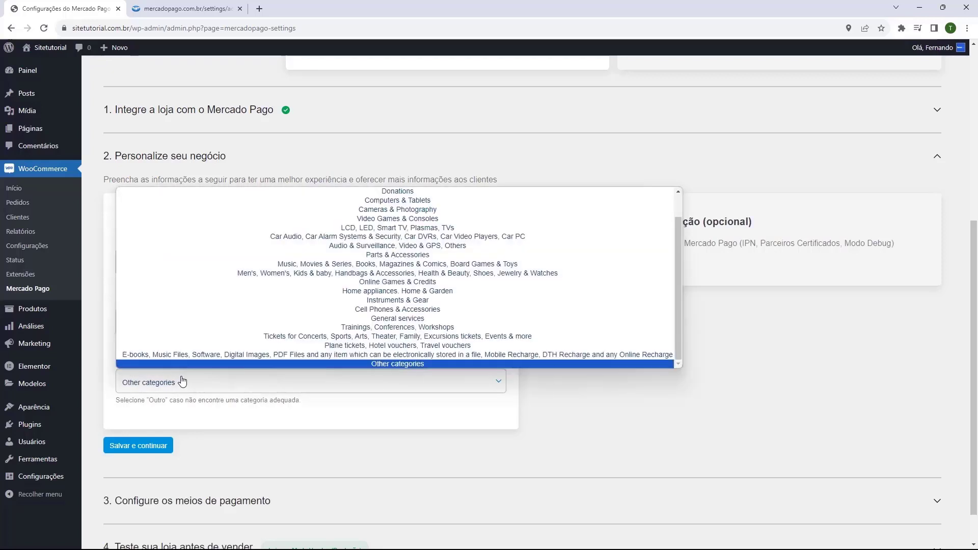
left_click(186, 381)
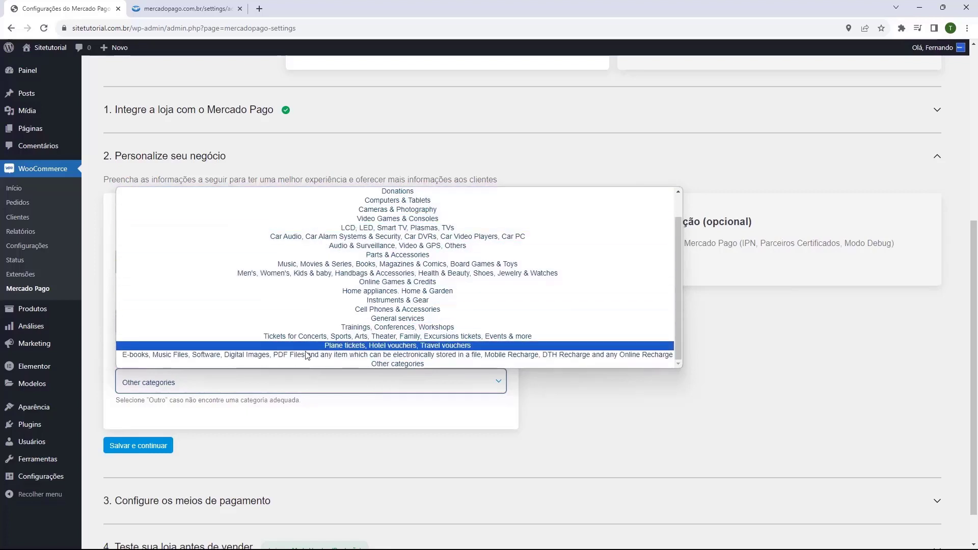
left_click(371, 364)
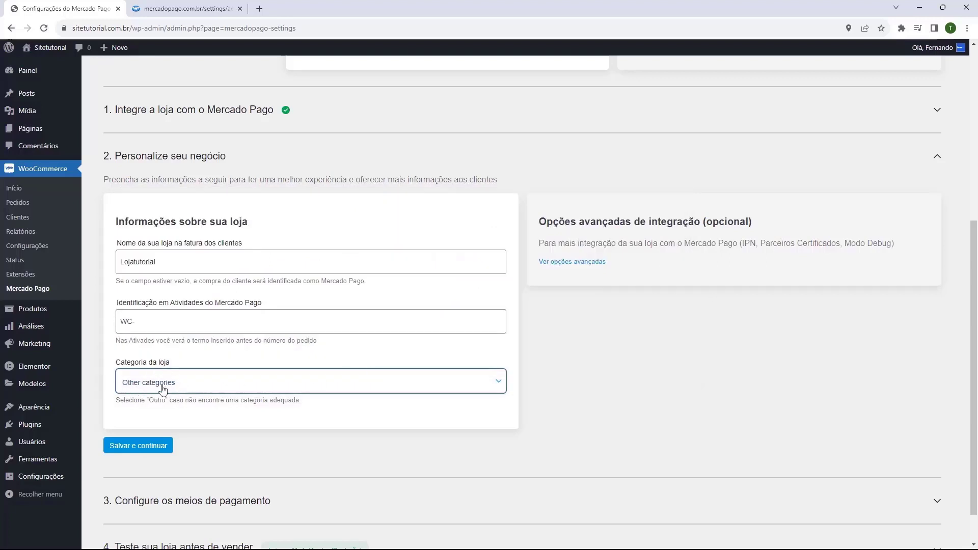
left_click(123, 452)
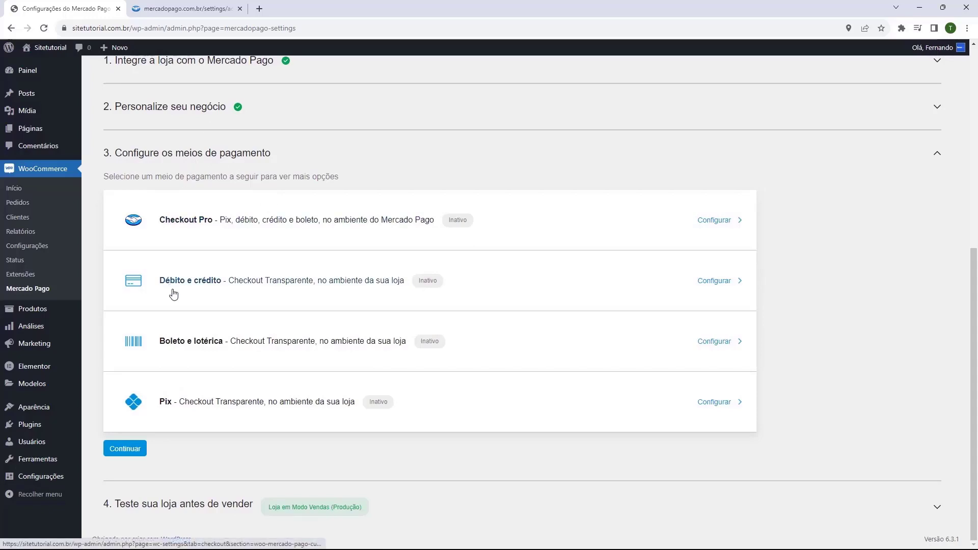
Step: Expand the '4. Teste sua loja antes de vender' setup step
left_click(112, 508)
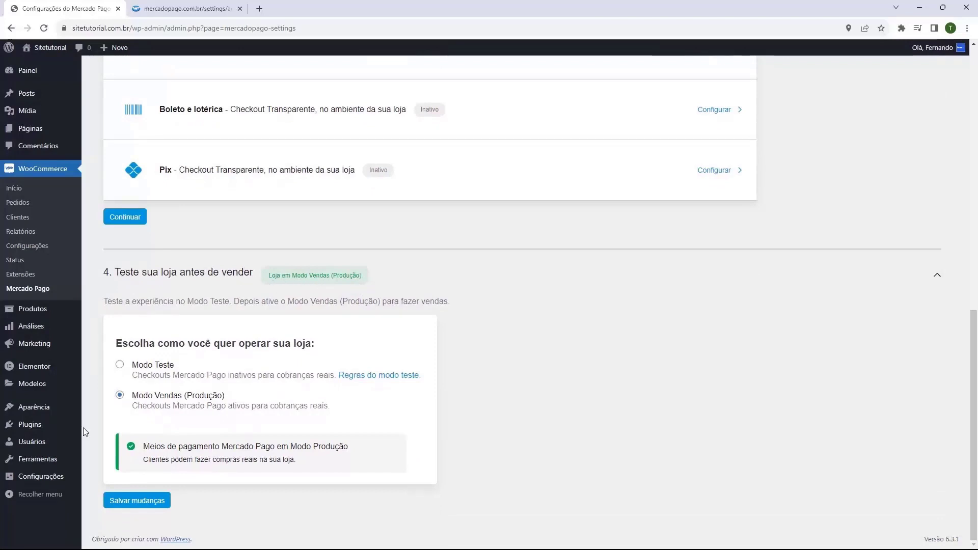
Step: Leave Modo Vendas (Produção) selected after trying Modo Teste, and save with Salvar mudanças
left_click(120, 364)
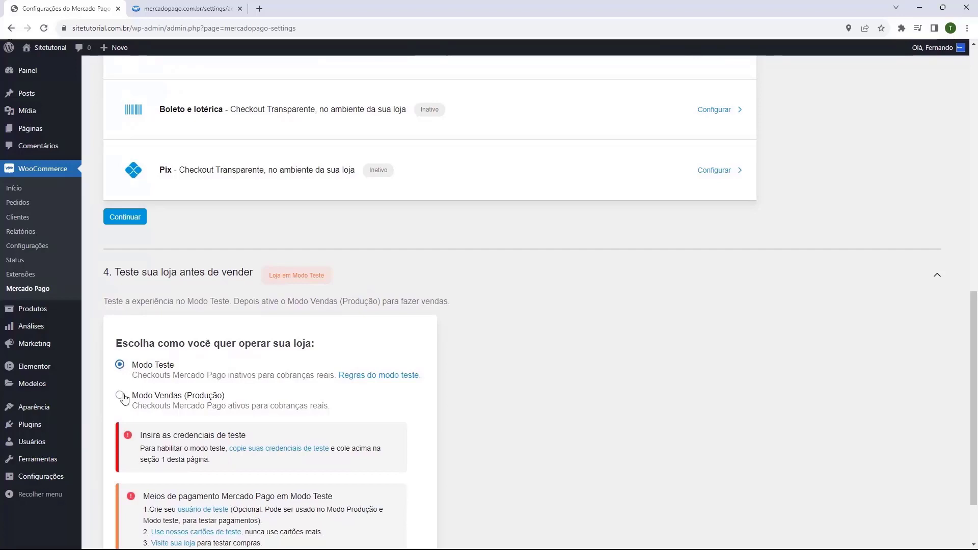
left_click(120, 396)
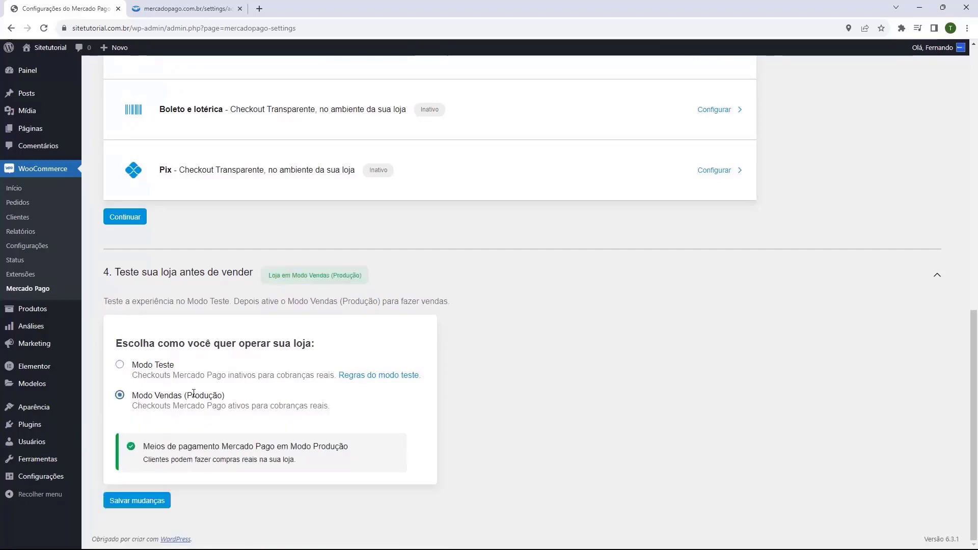
left_click(128, 502)
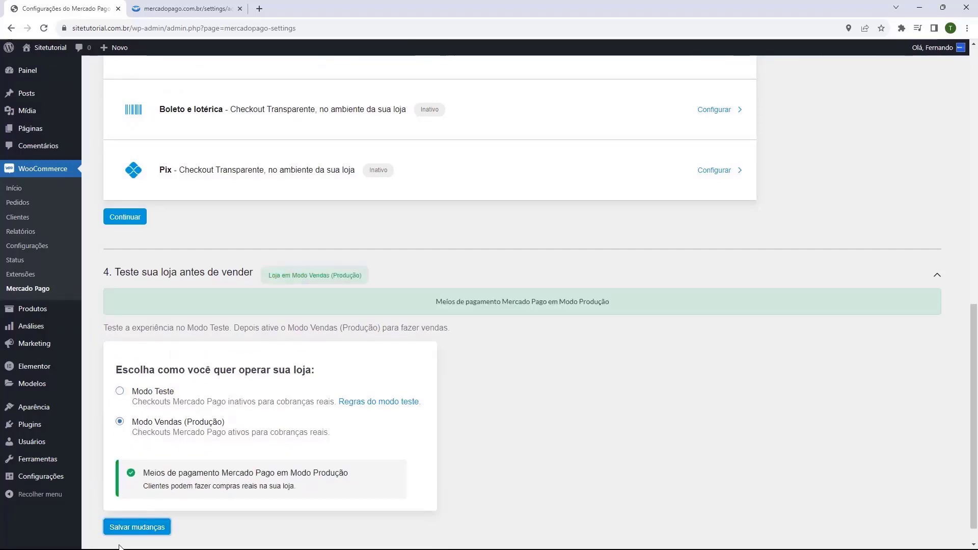
scroll(179, 502, "up", 5)
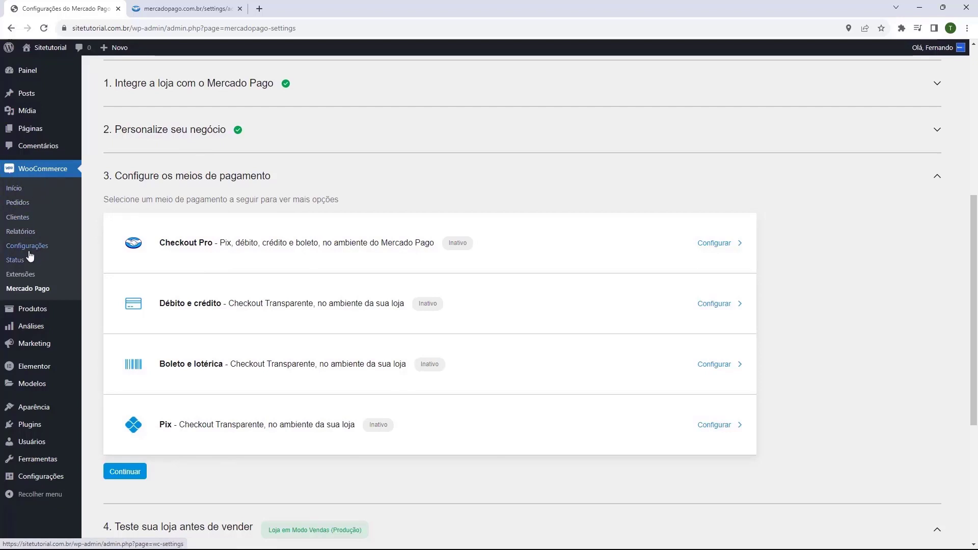
Step: In WooCommerce Pagamentos, enable Débito e crédito, Boleto e lotérica and Pix, then save
left_click(8, 254)
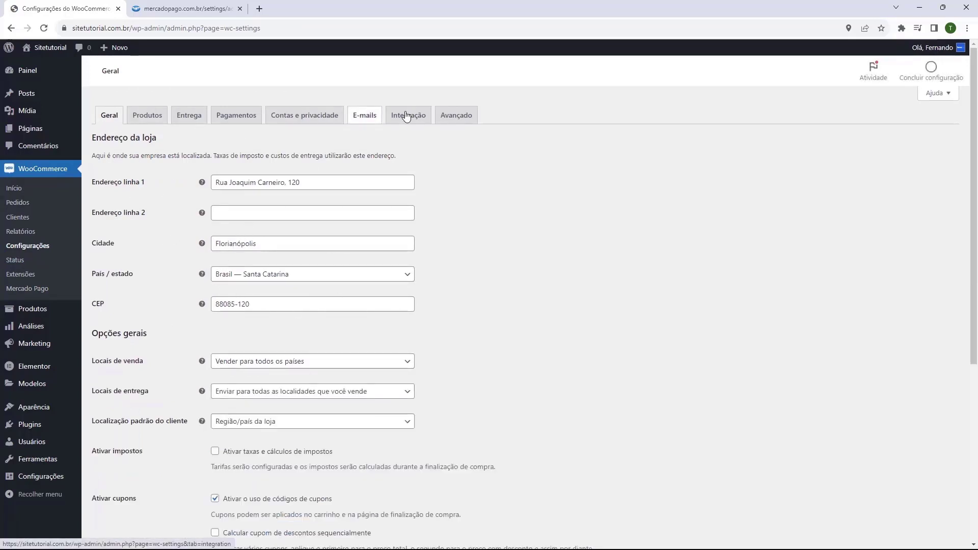
left_click(237, 122)
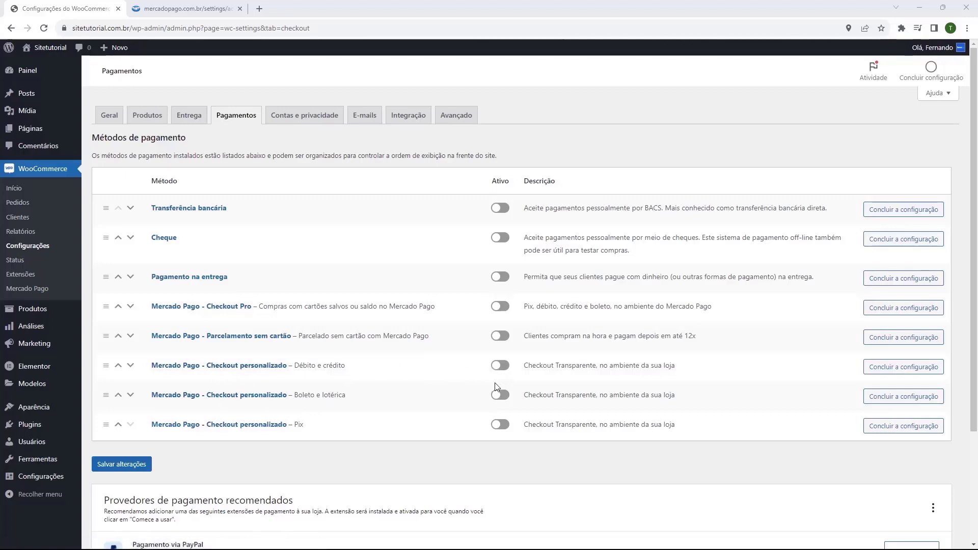
left_click(500, 366)
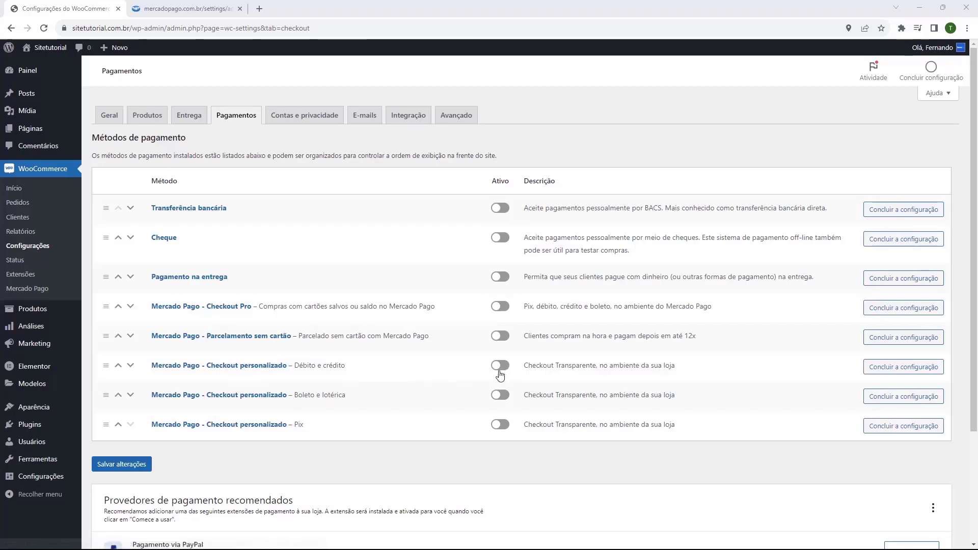
left_click(500, 396)
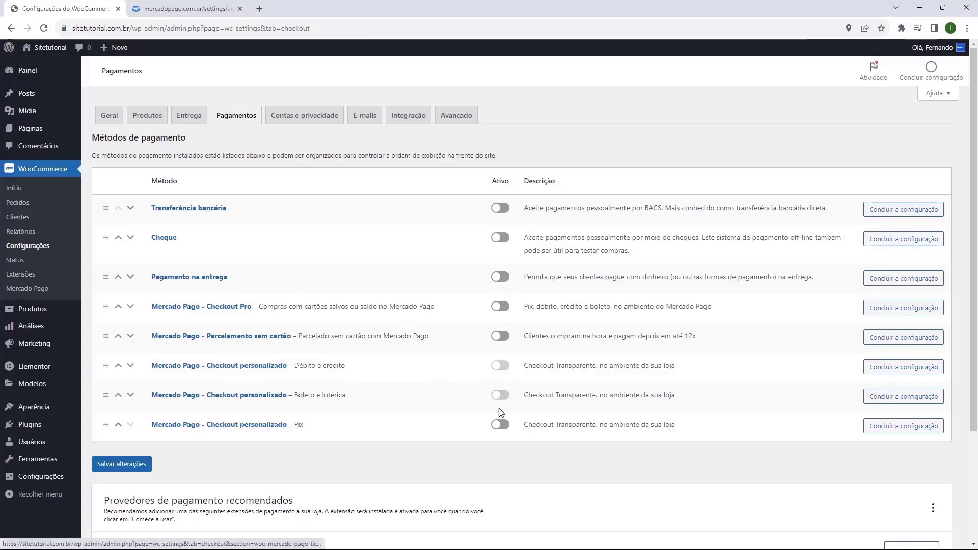
left_click(500, 424)
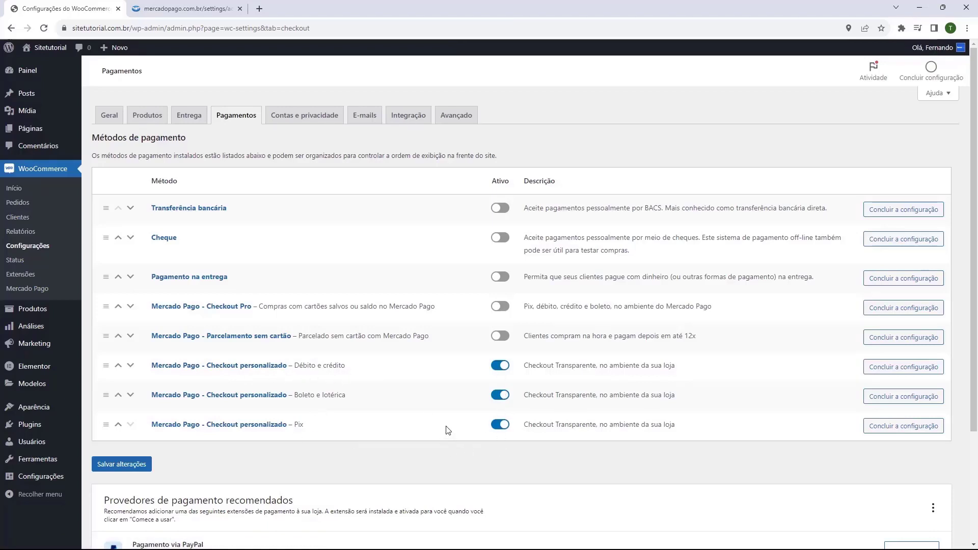
left_click(108, 471)
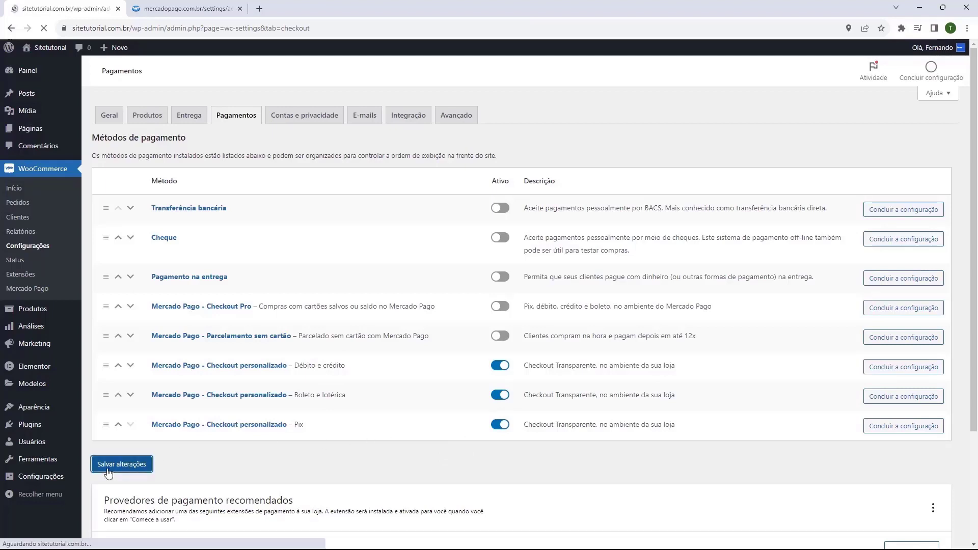
scroll(228, 440, "down", 1)
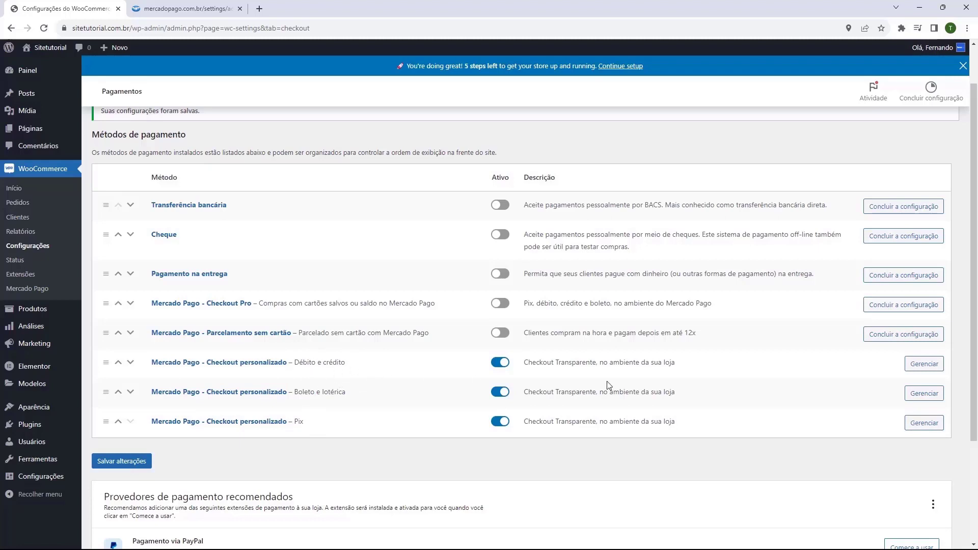
Step: Save the Débito e crédito checkout settings as they are and go back to Pagamentos
left_click(912, 364)
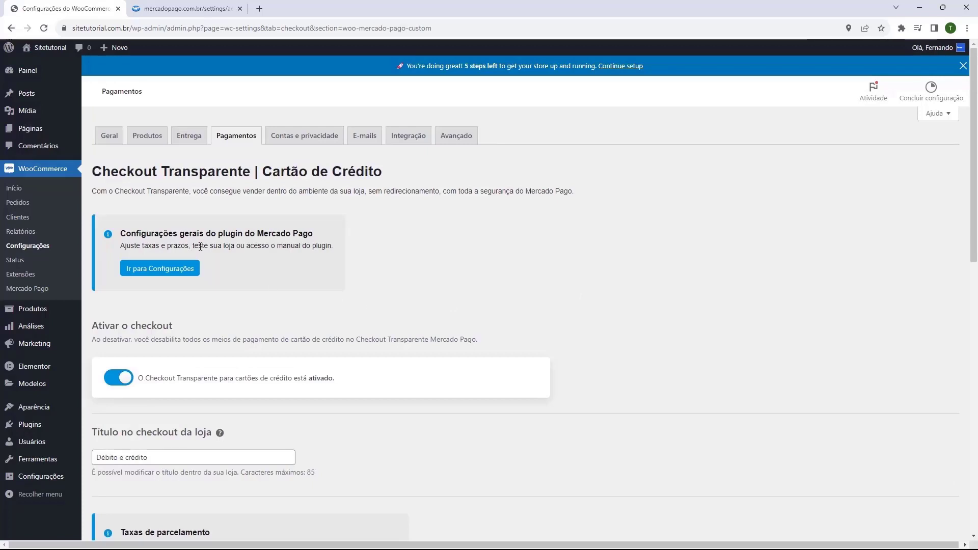
scroll(168, 235, "down", 2)
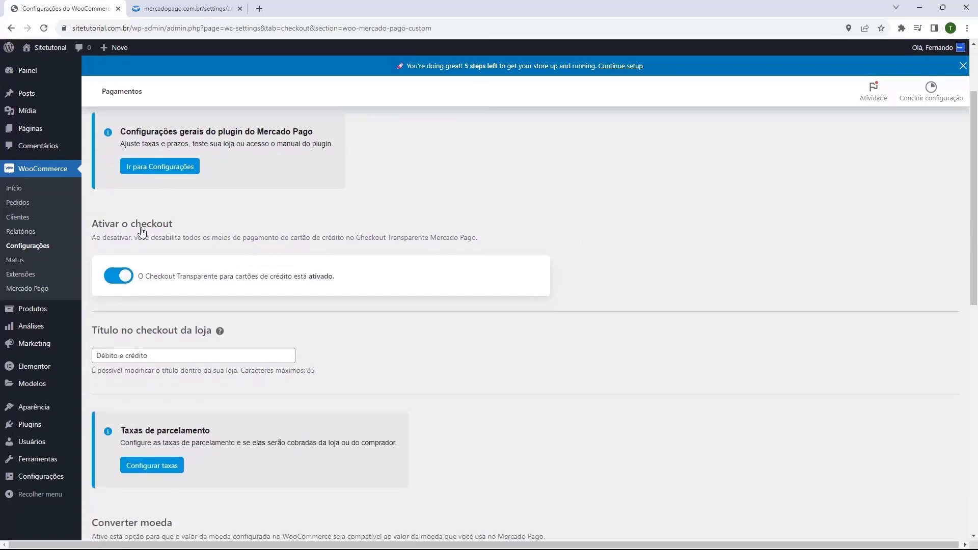
scroll(142, 233, "down", 2)
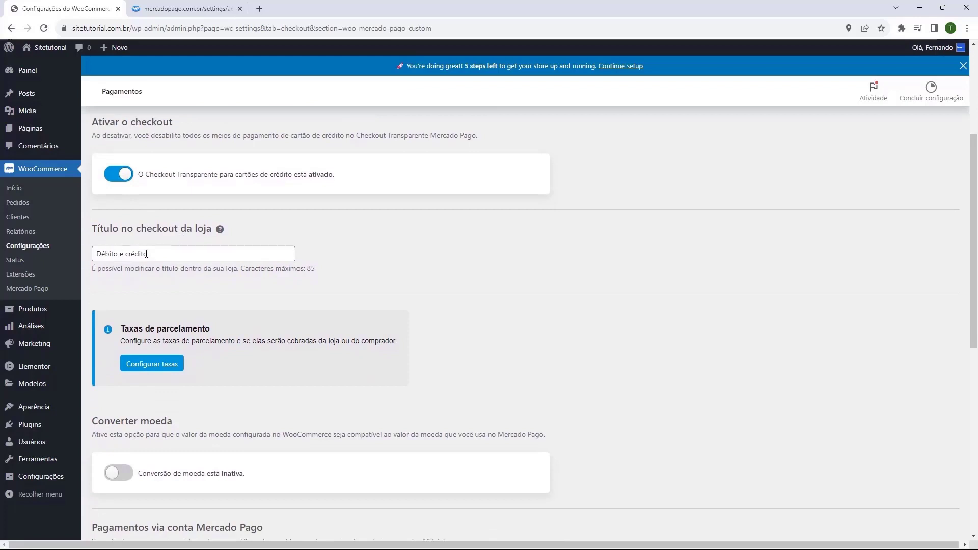
scroll(146, 254, "down", 3)
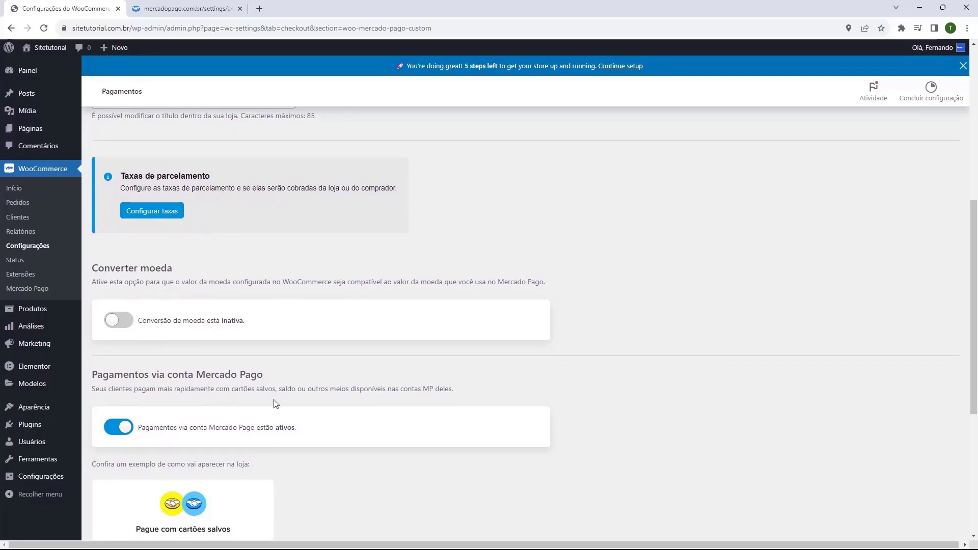
scroll(231, 340, "down", 2)
scroll(156, 275, "down", 2)
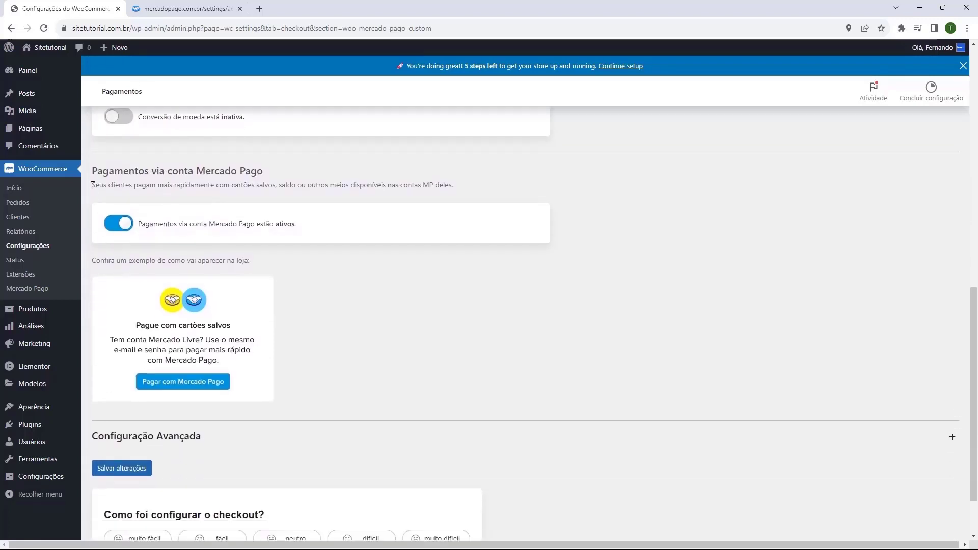
scroll(131, 213, "down", 2)
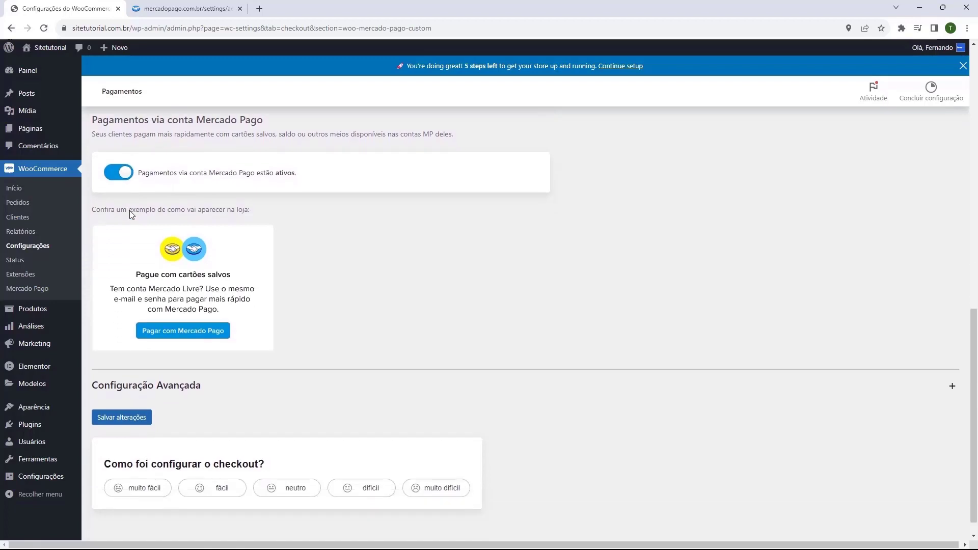
scroll(152, 265, "up", 1)
scroll(117, 230, "up", 1)
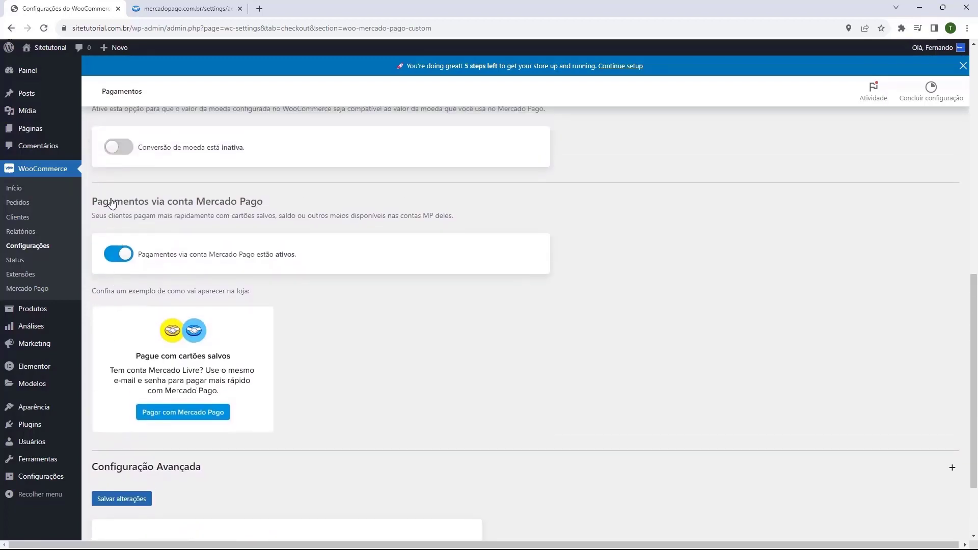
scroll(123, 265, "up", 2)
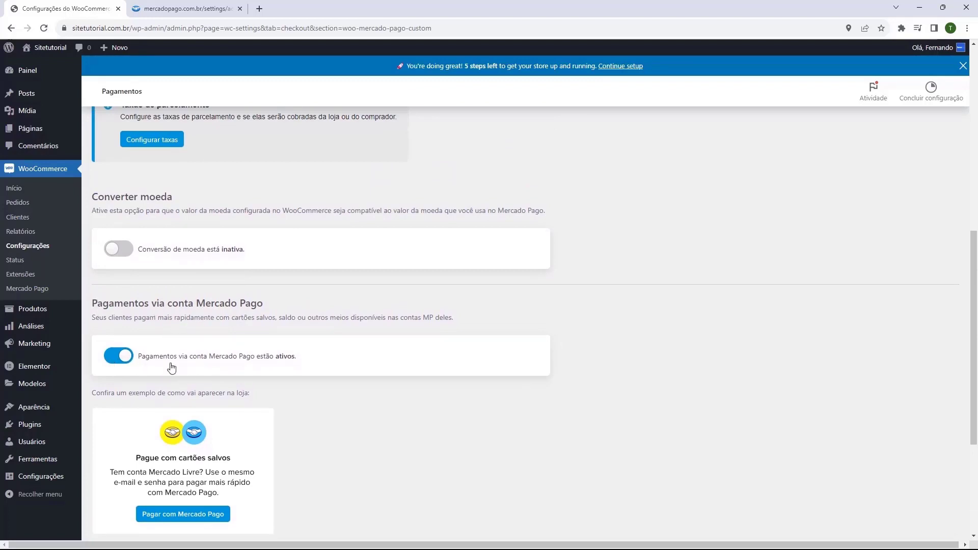
scroll(153, 347, "down", 4)
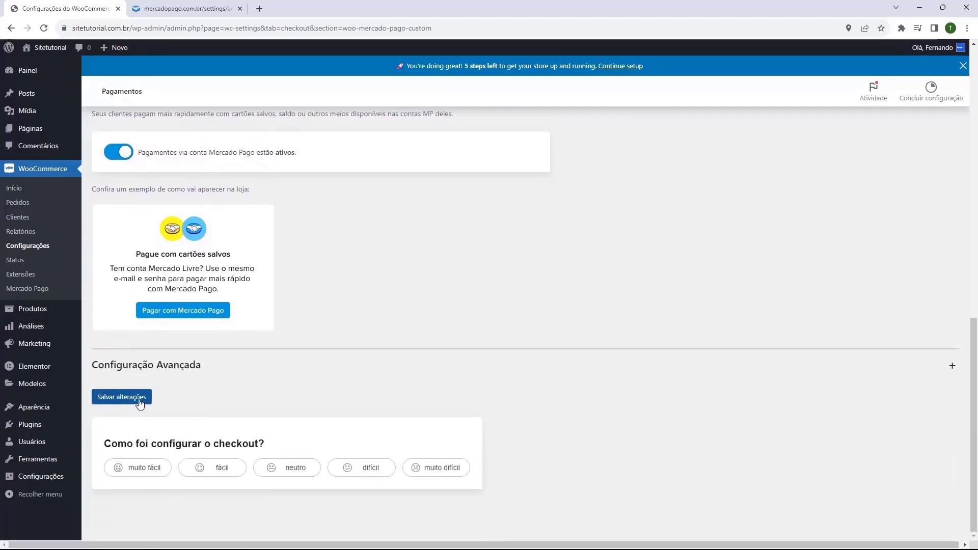
left_click(135, 400)
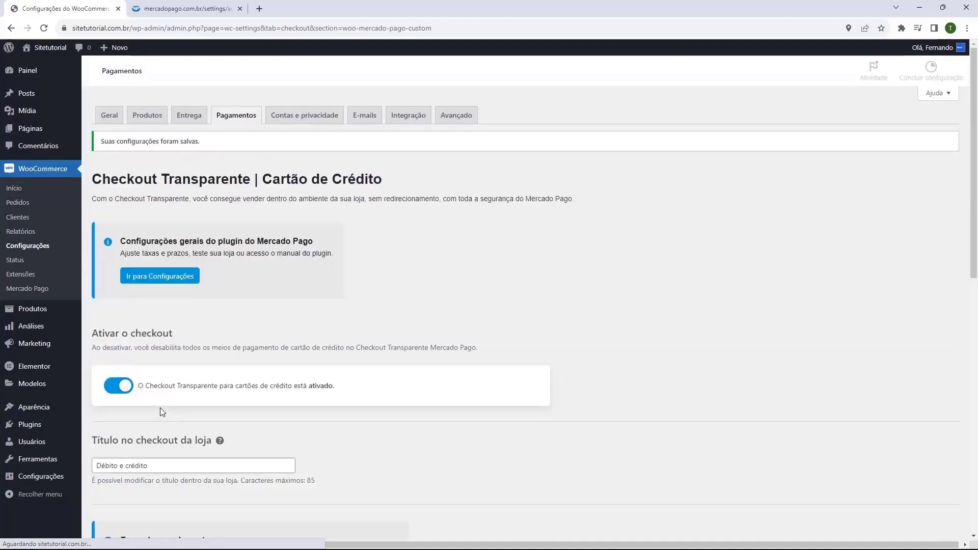
left_click(231, 173)
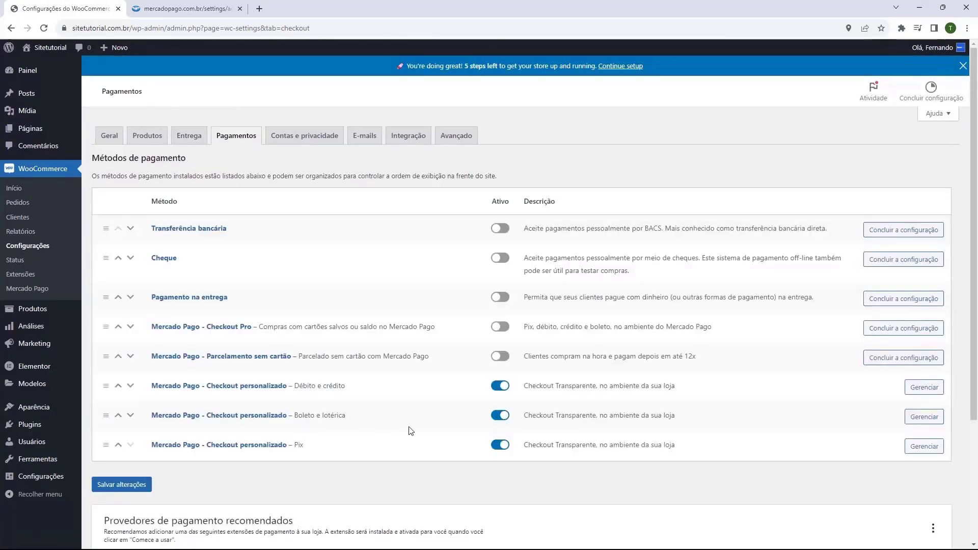
Step: In Boleto e lotérica settings, uncheck 'Pagamento na lotérica sem boleto' and save
left_click(924, 416)
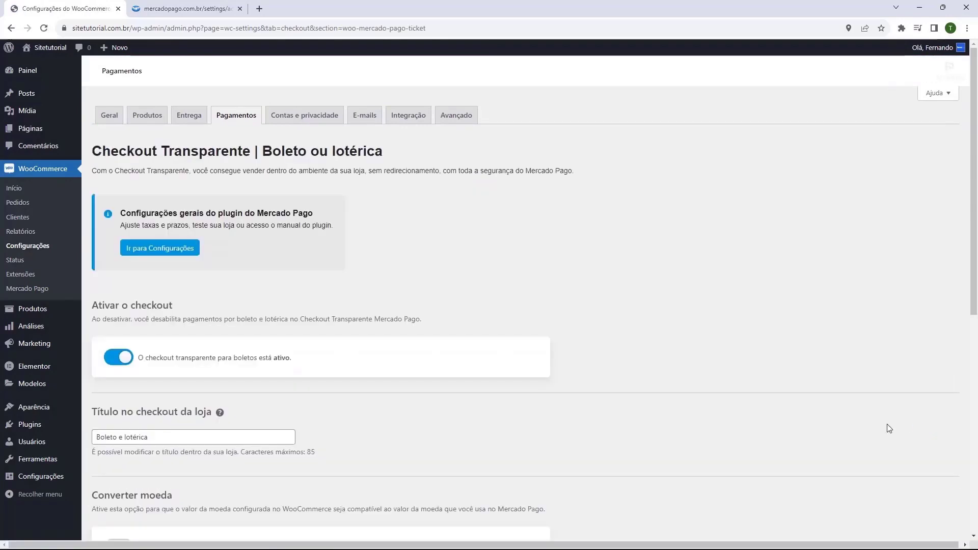
scroll(305, 357, "down", 3)
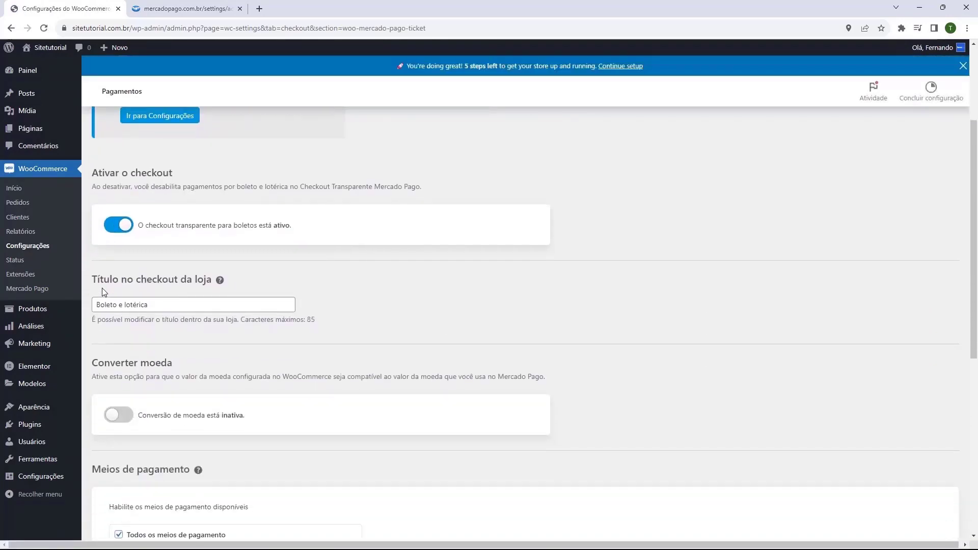
scroll(104, 291, "down", 4)
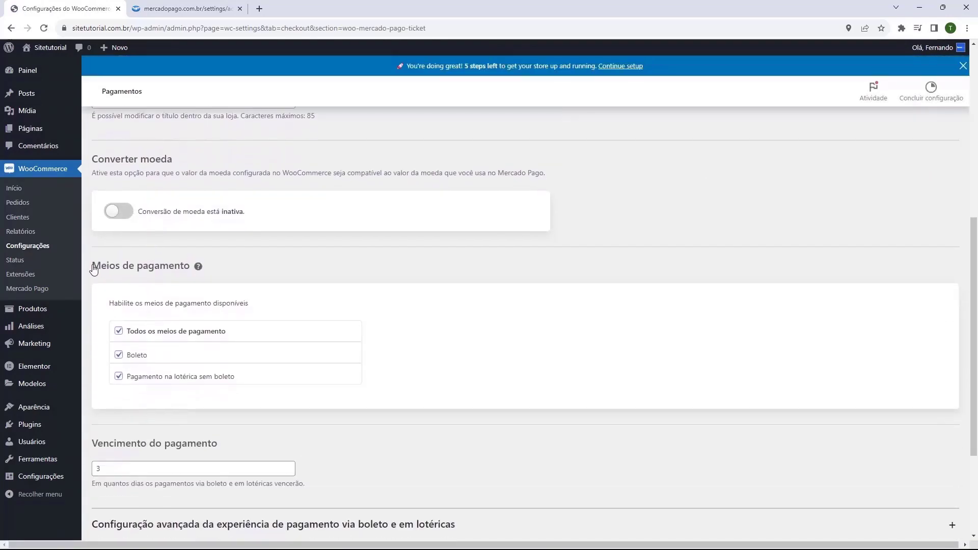
left_click(119, 378)
scroll(128, 359, "down", 1)
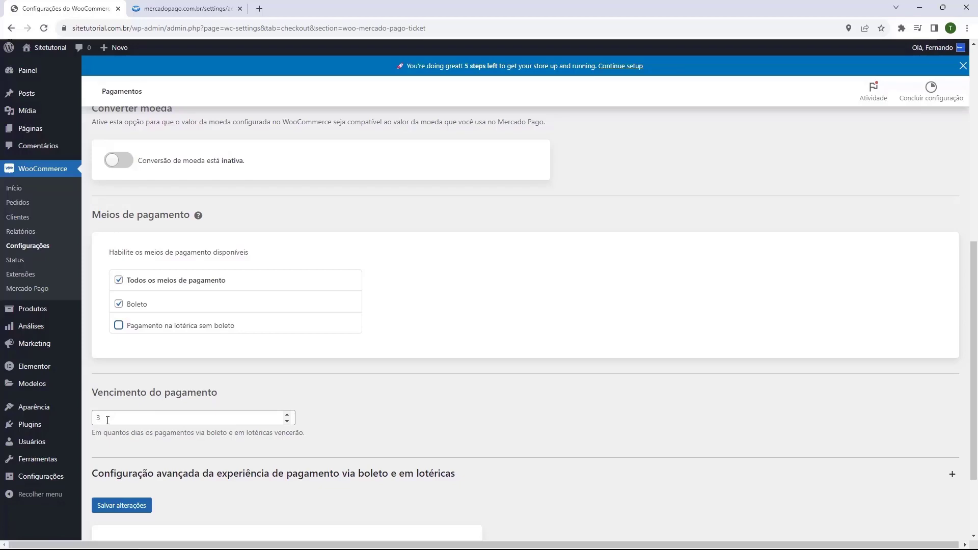
scroll(122, 306, "down", 2)
scroll(130, 227, "up", 3)
scroll(160, 301, "down", 2)
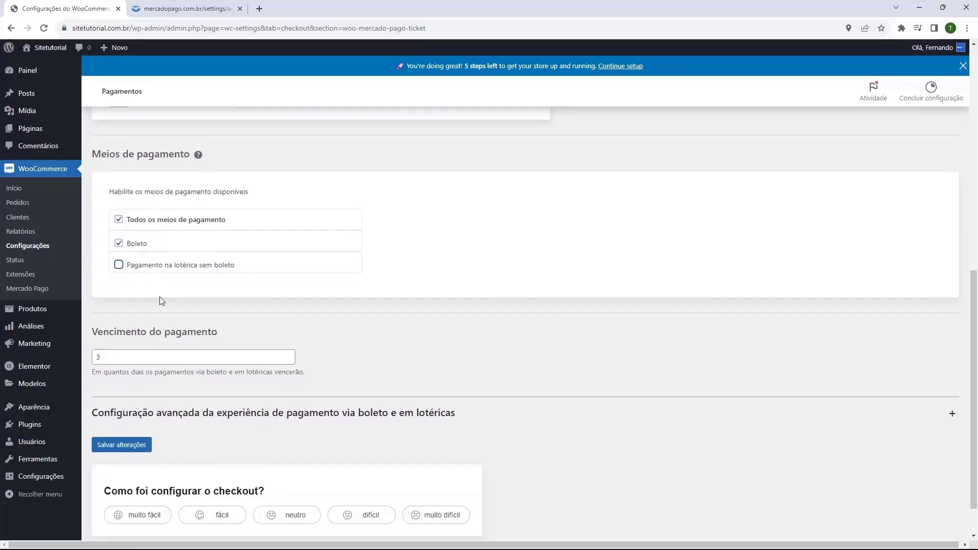
scroll(159, 301, "down", 1)
left_click(120, 447)
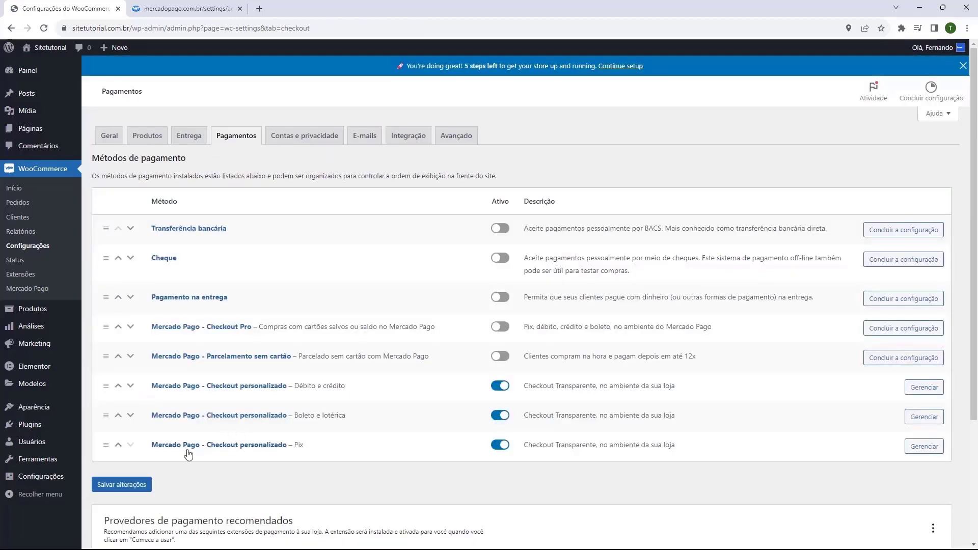
Step: Save the Pix checkout settings with the Vencimento expiry kept at 30 minutos
left_click(924, 446)
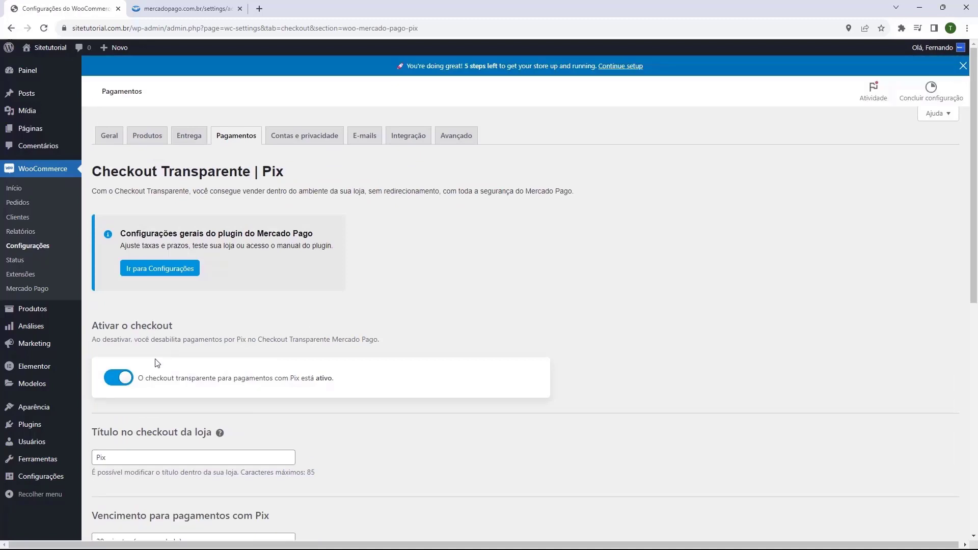
scroll(154, 306, "down", 3)
scroll(154, 305, "down", 1)
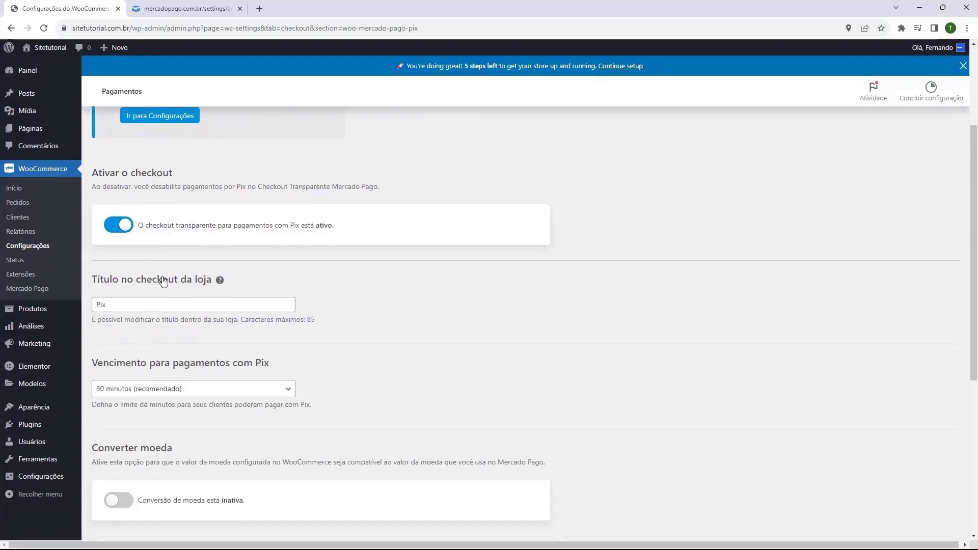
scroll(161, 279, "down", 1)
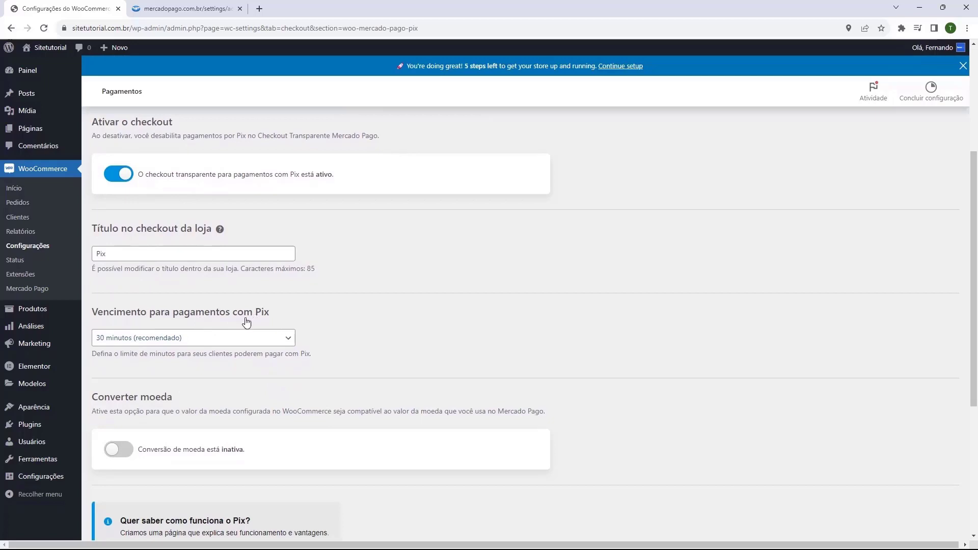
left_click(222, 334)
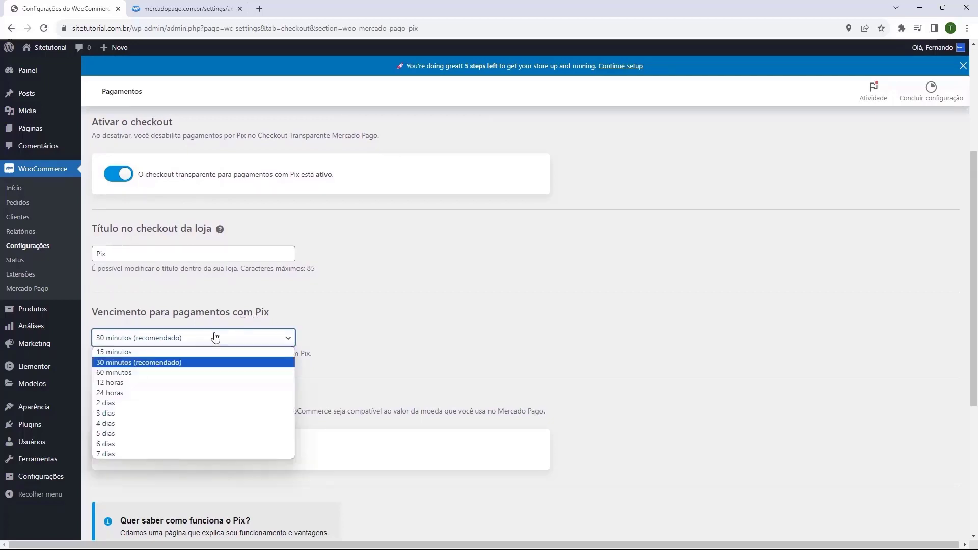
left_click(175, 340)
scroll(179, 340, "down", 3)
scroll(179, 340, "down", 2)
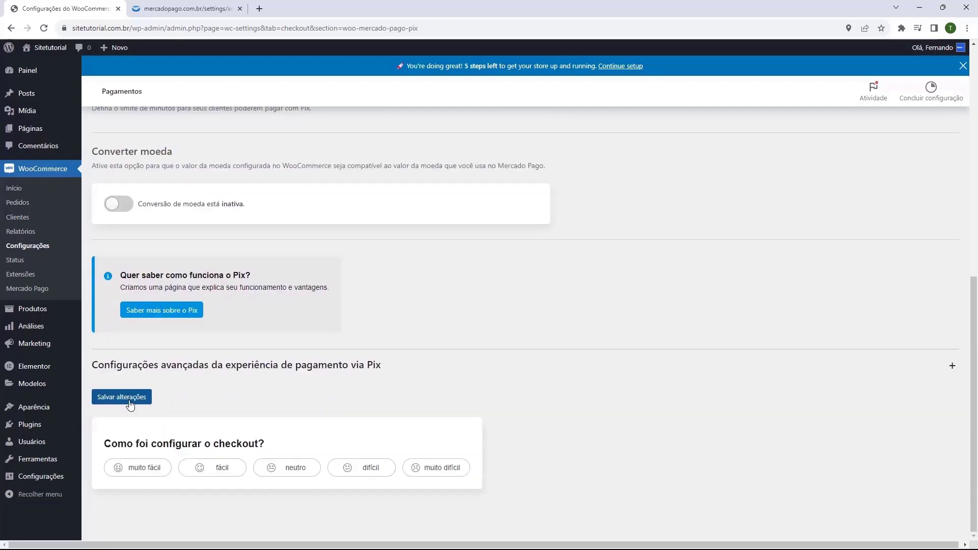
left_click(134, 403)
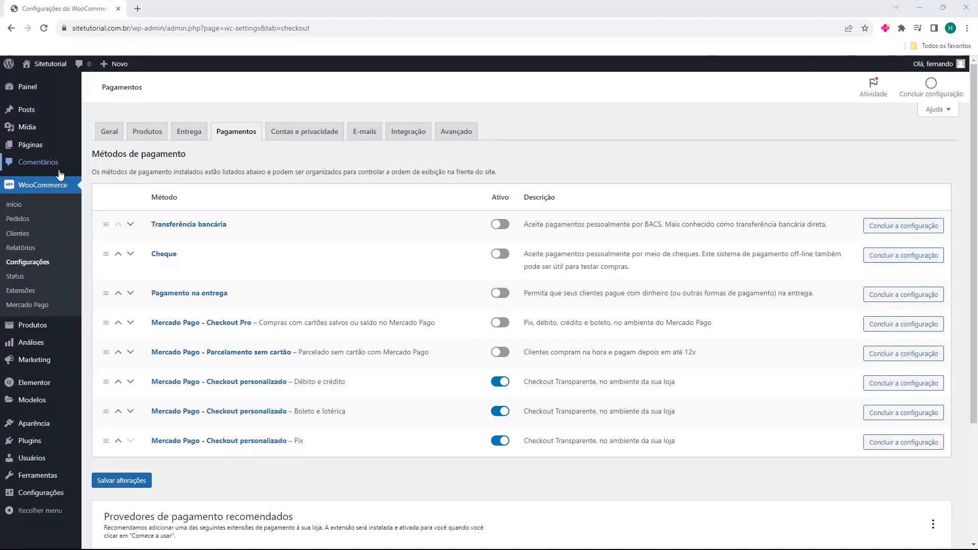
Step: Open Aparência > Temas to view the three installed themes, with Twenty Twenty-Four active
mouse_move(51, 429)
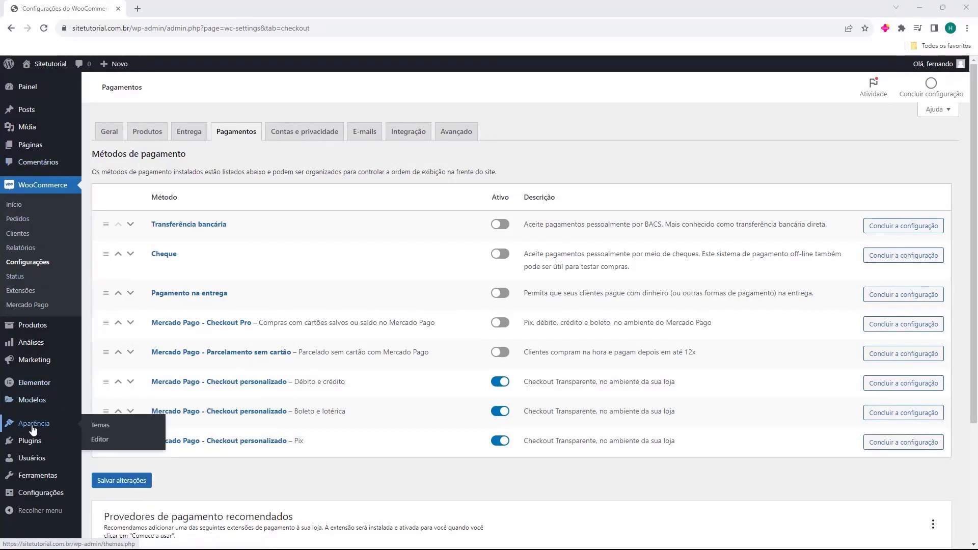
left_click(33, 430)
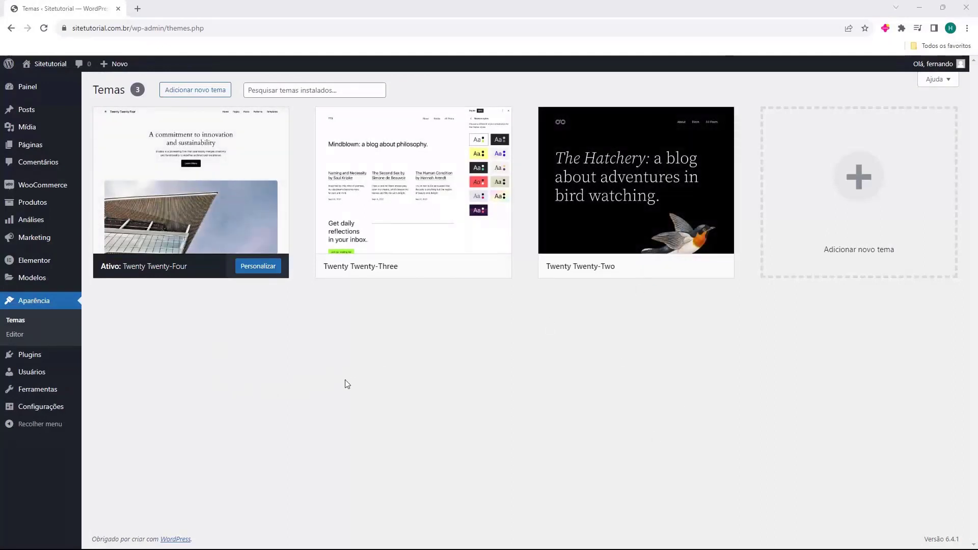
mouse_move(231, 188)
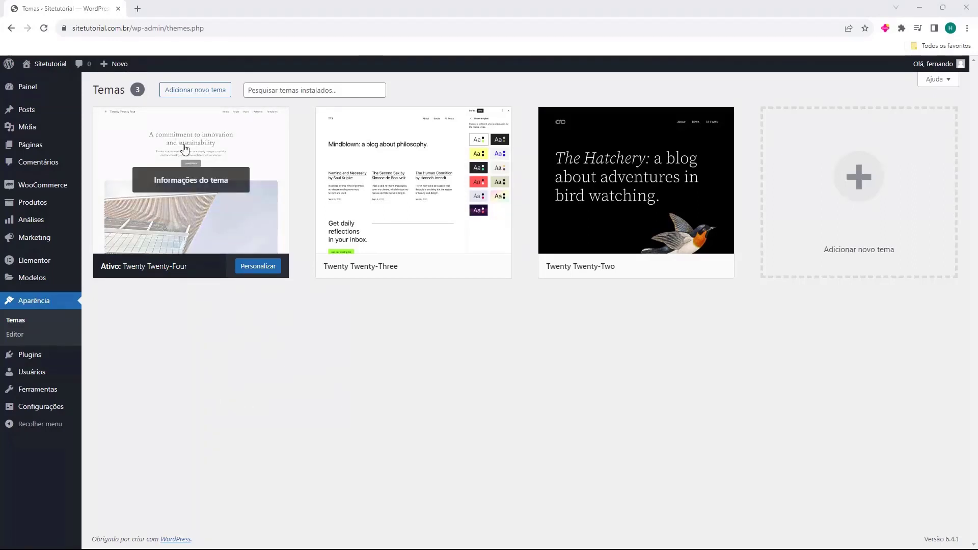
left_click(193, 90)
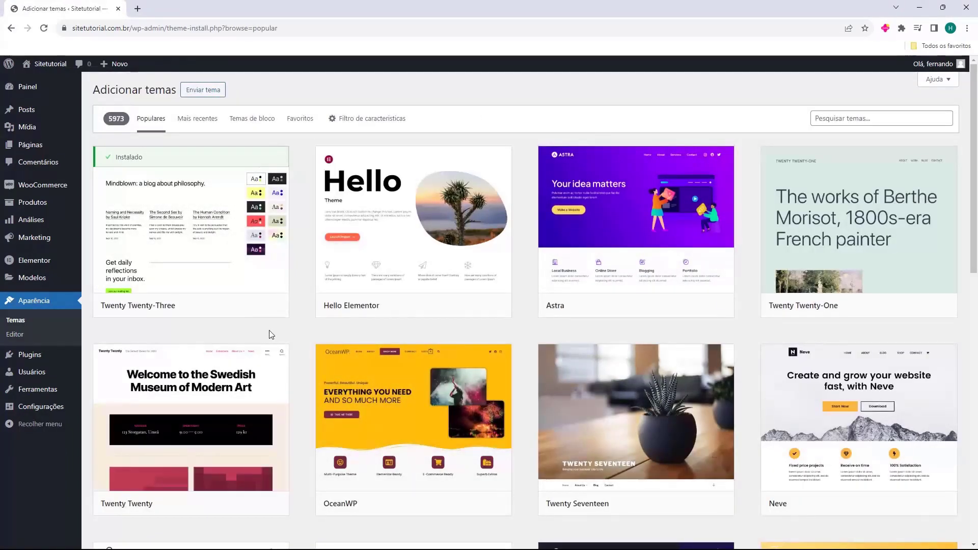
scroll(561, 326, "down", 9)
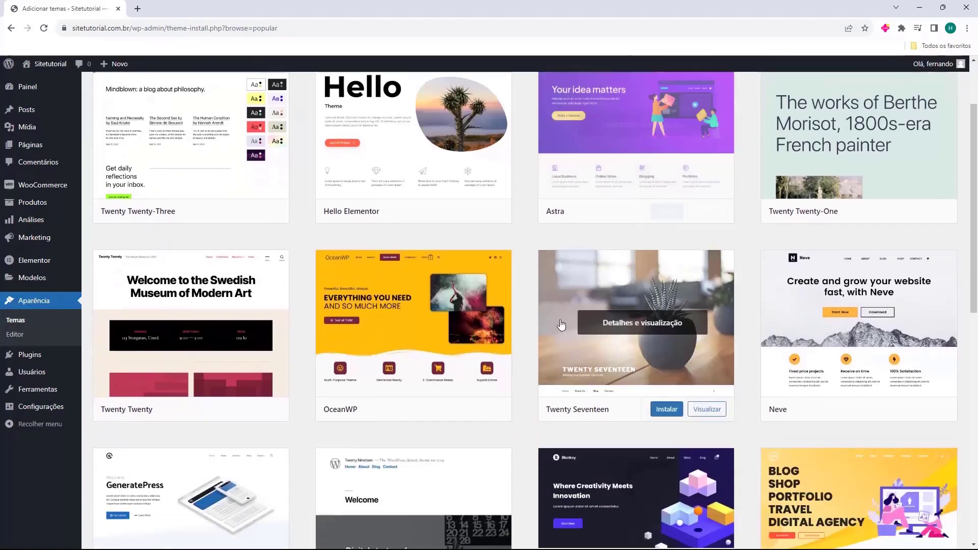
scroll(508, 305, "down", 7)
scroll(509, 301, "up", 16)
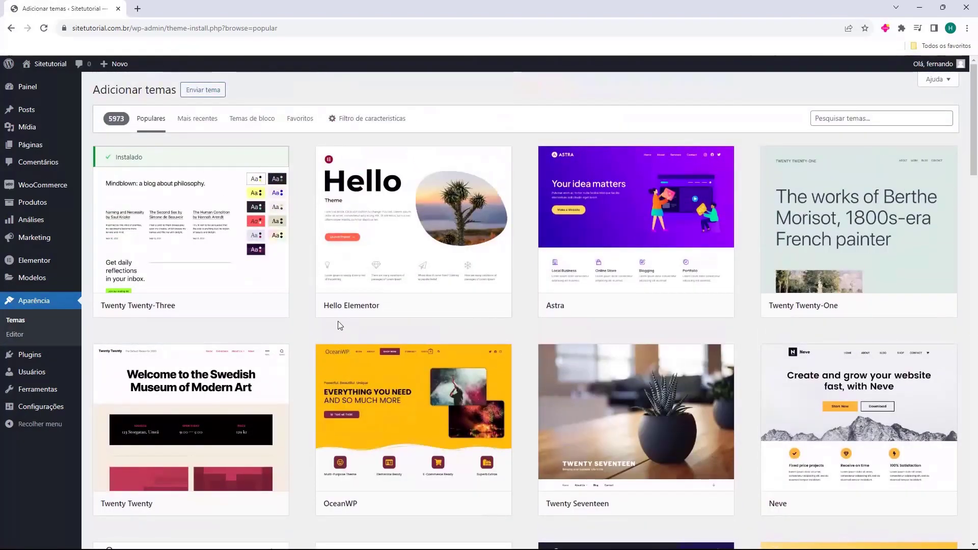
mouse_move(384, 439)
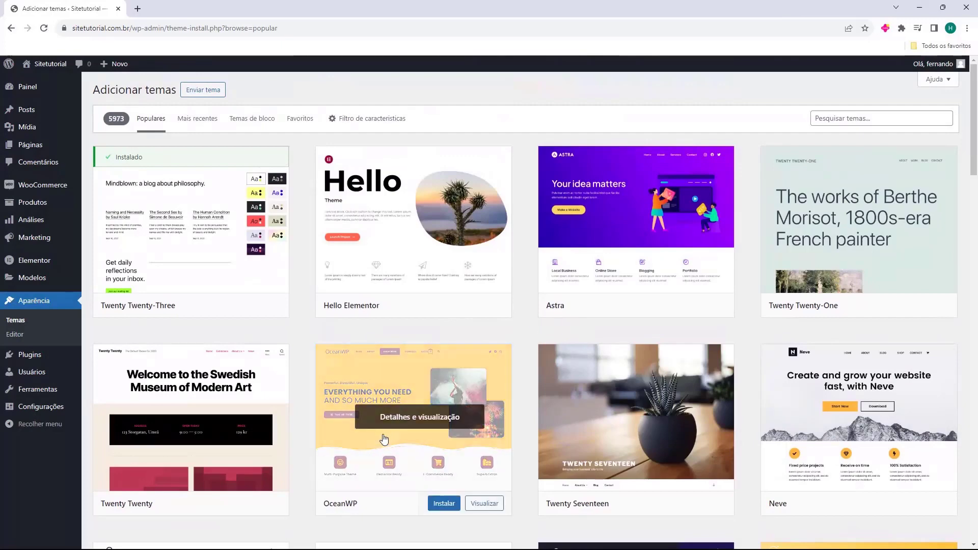
scroll(402, 338, "down", 1)
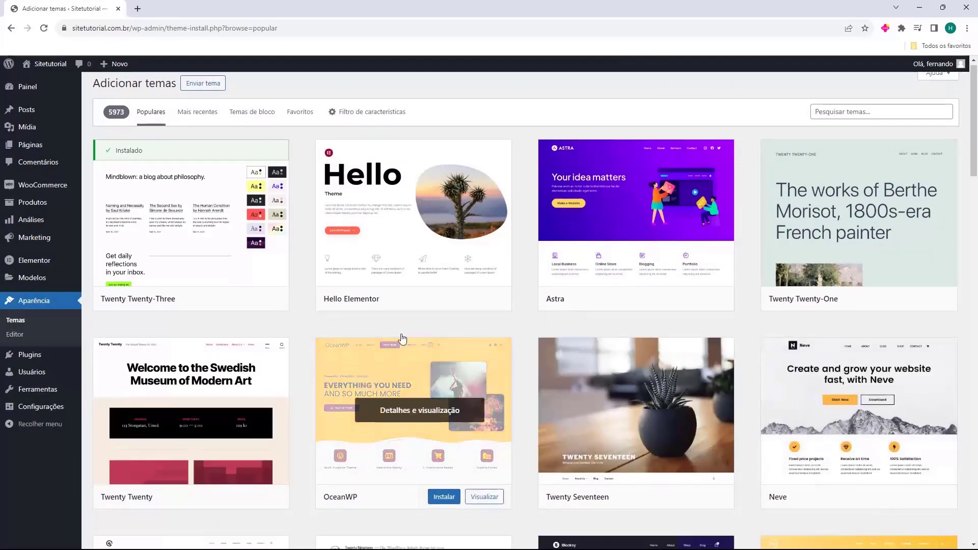
scroll(518, 249, "down", 5)
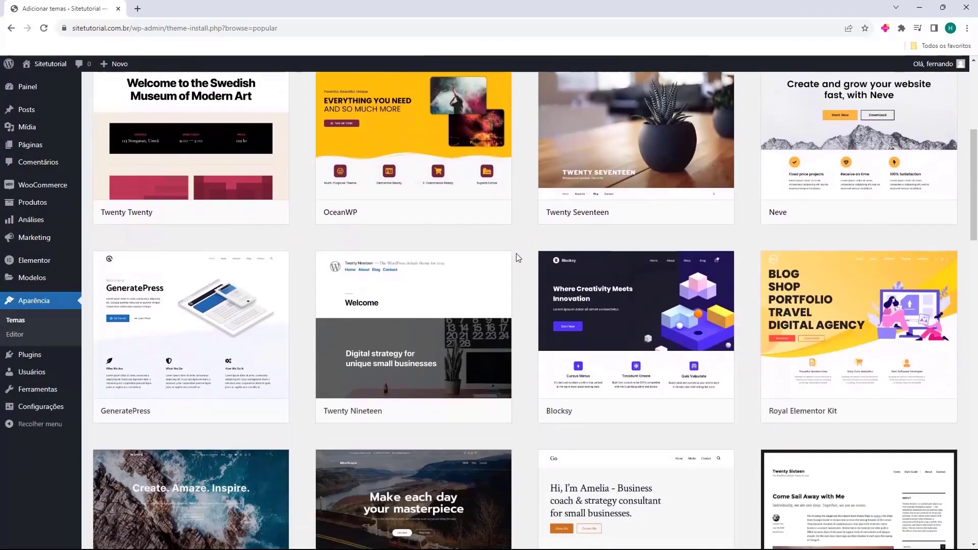
scroll(493, 293, "down", 3)
scroll(387, 255, "down", 3)
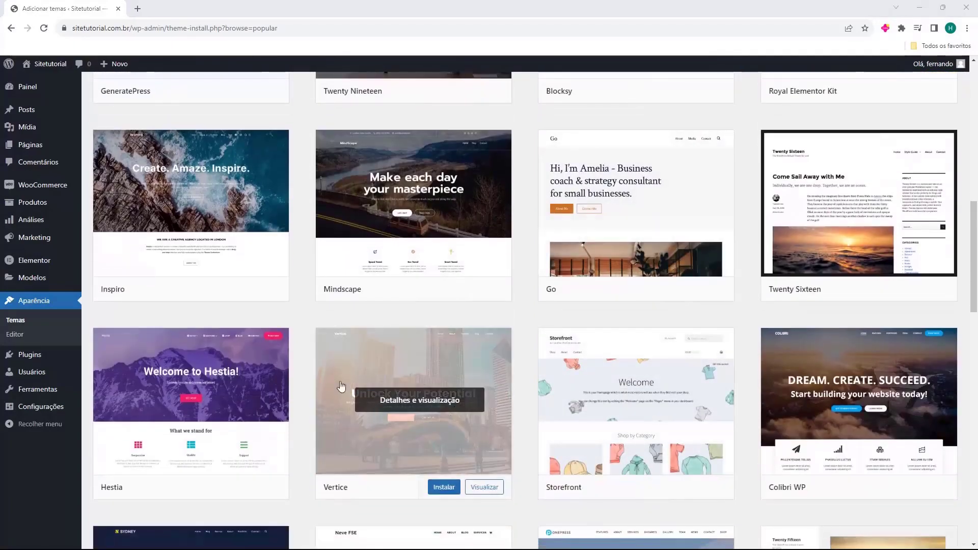
scroll(348, 220, "down", 7)
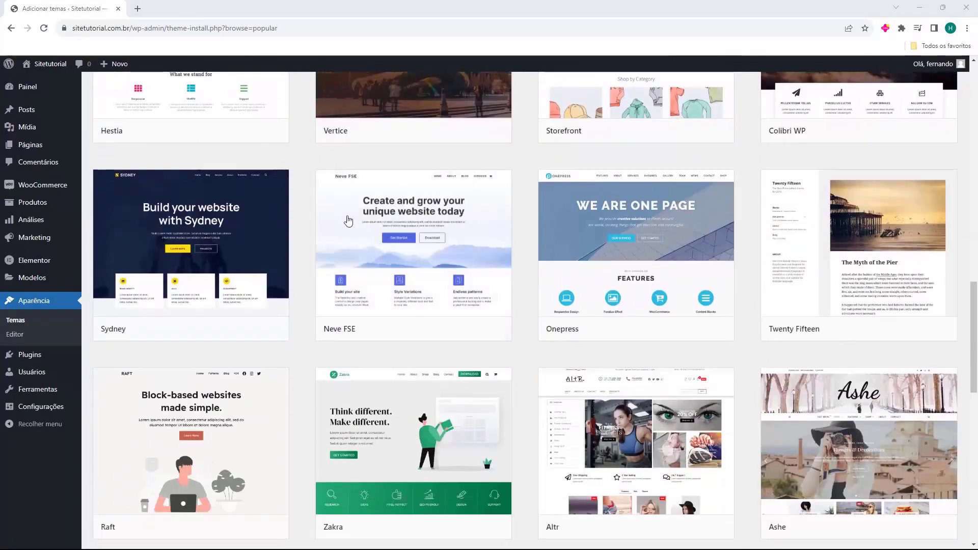
scroll(509, 255, "down", 4)
scroll(306, 331, "down", 2)
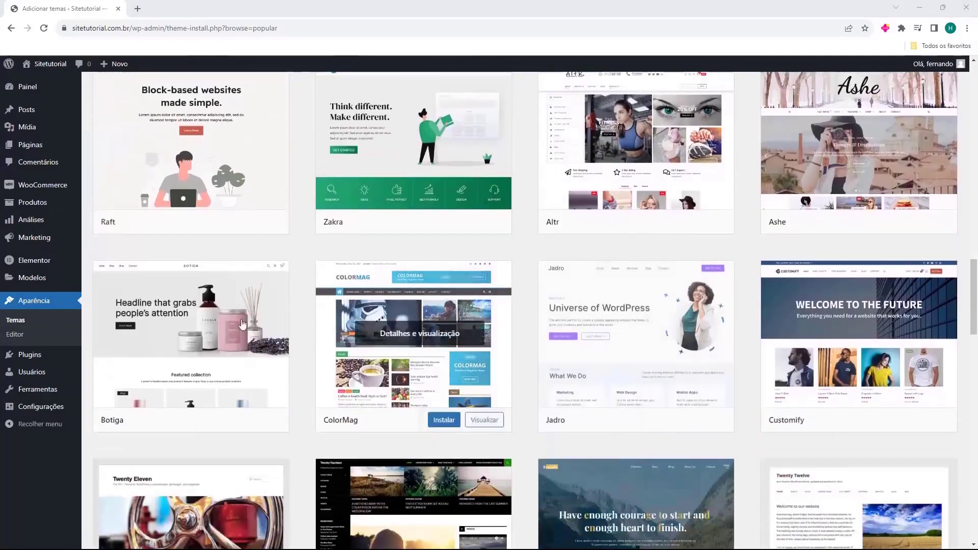
scroll(331, 381, "down", 4)
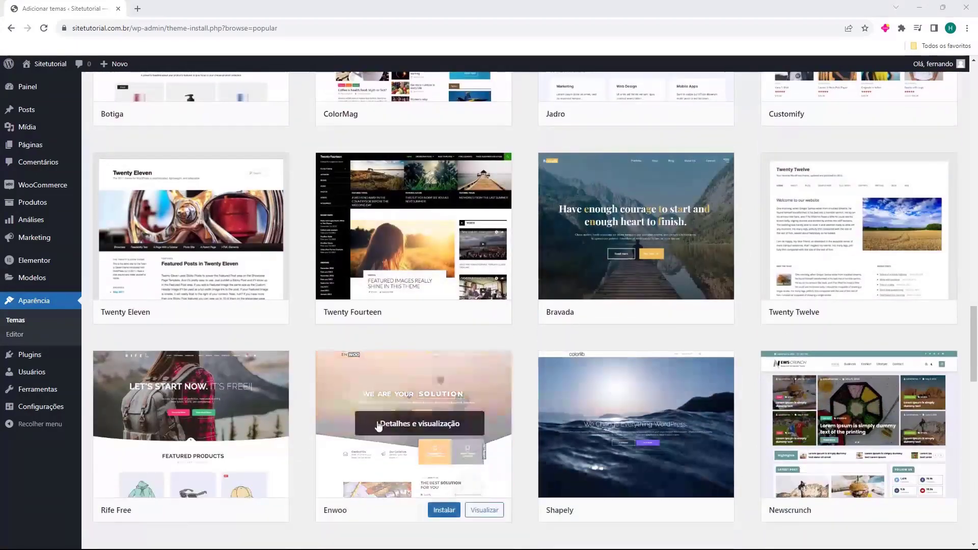
scroll(720, 343, "down", 2)
scroll(758, 342, "down", 3)
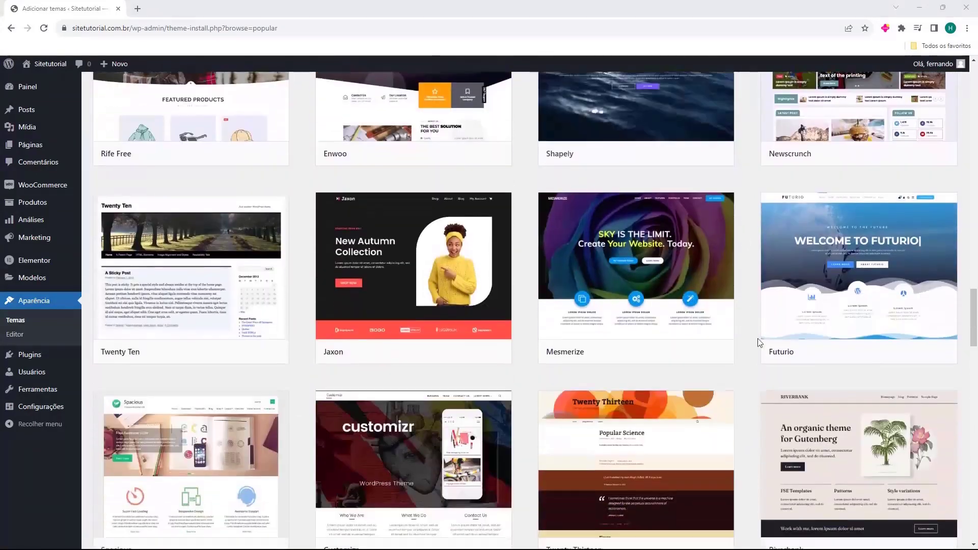
scroll(637, 387, "down", 2)
scroll(525, 408, "up", 14)
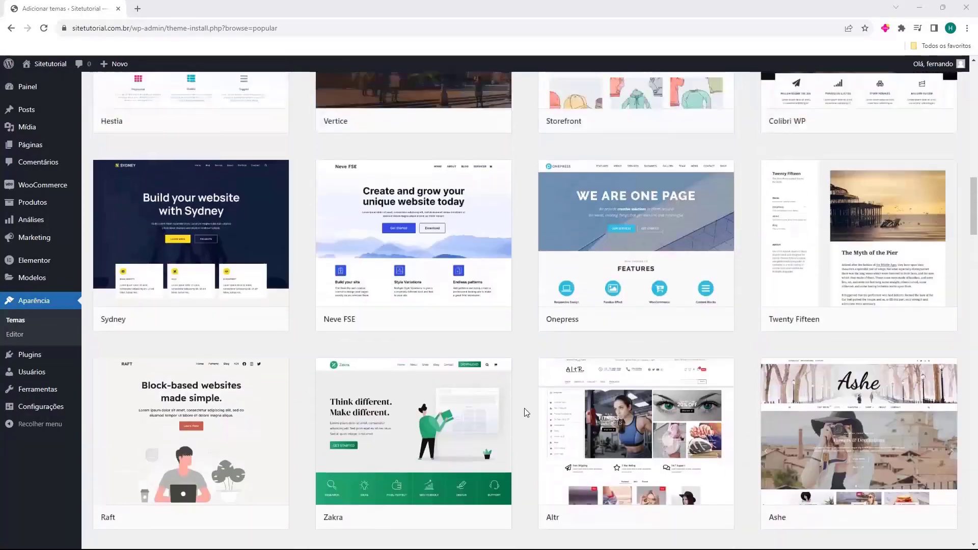
scroll(524, 409, "up", 10)
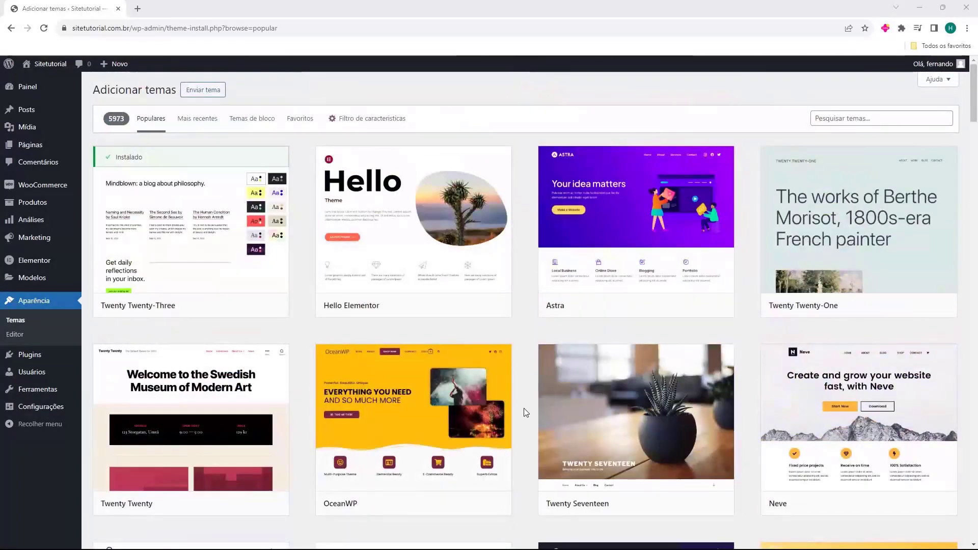
mouse_move(725, 278)
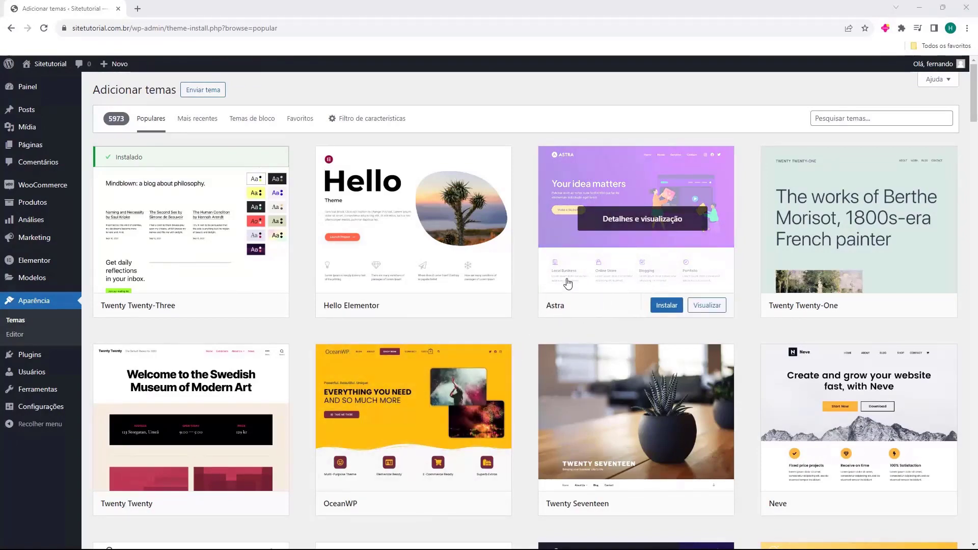
scroll(514, 336, "down", 7)
scroll(518, 344, "up", 7)
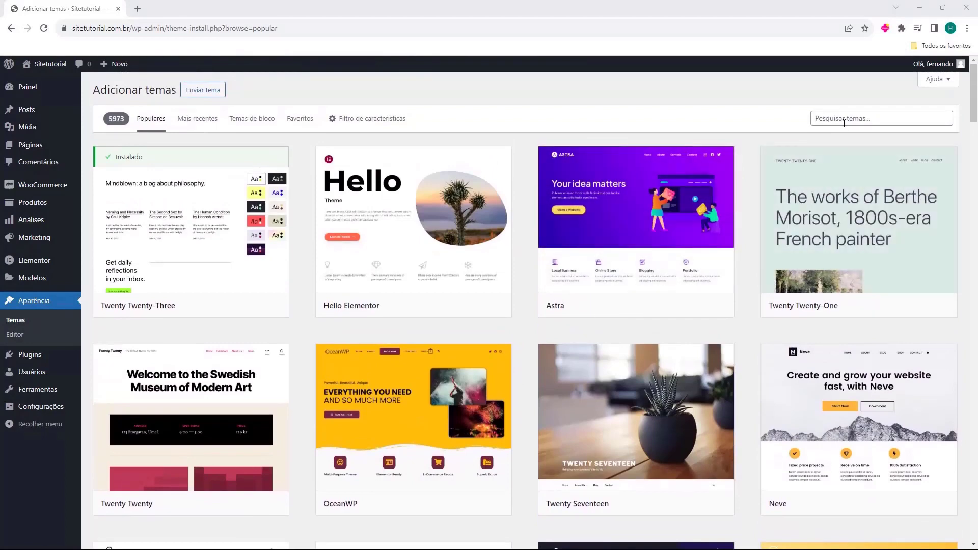
Step: Search the theme catalogue for 'astr', then install and activate the Astra theme
left_click(842, 123)
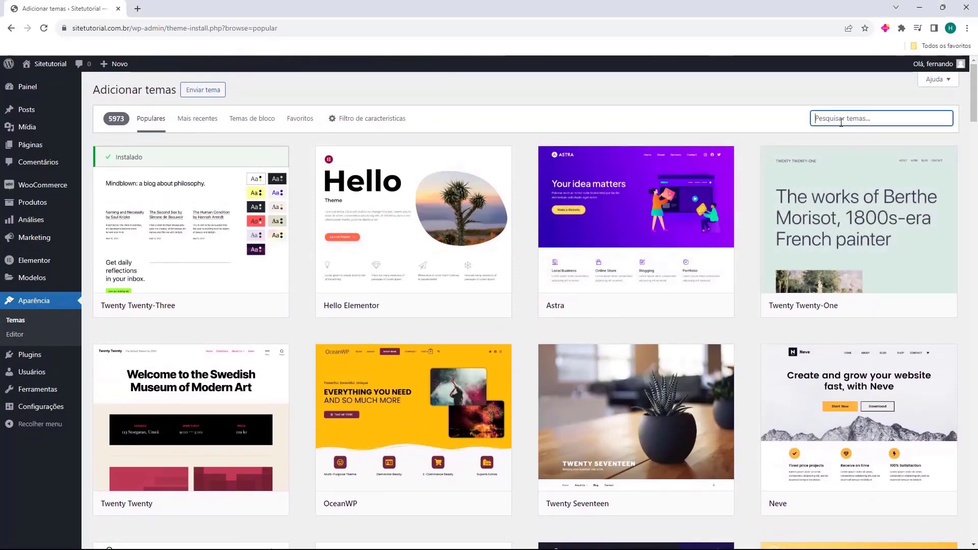
type("astra")
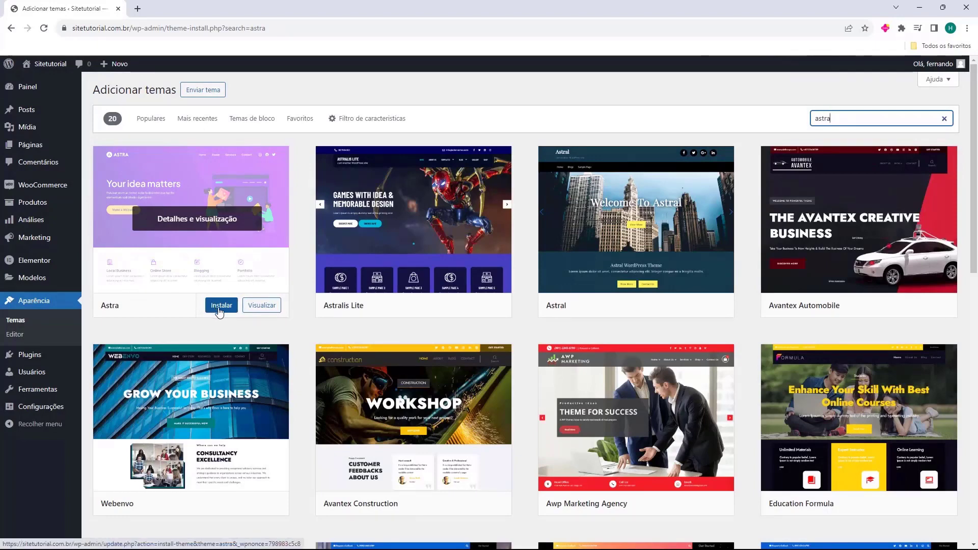
left_click(220, 306)
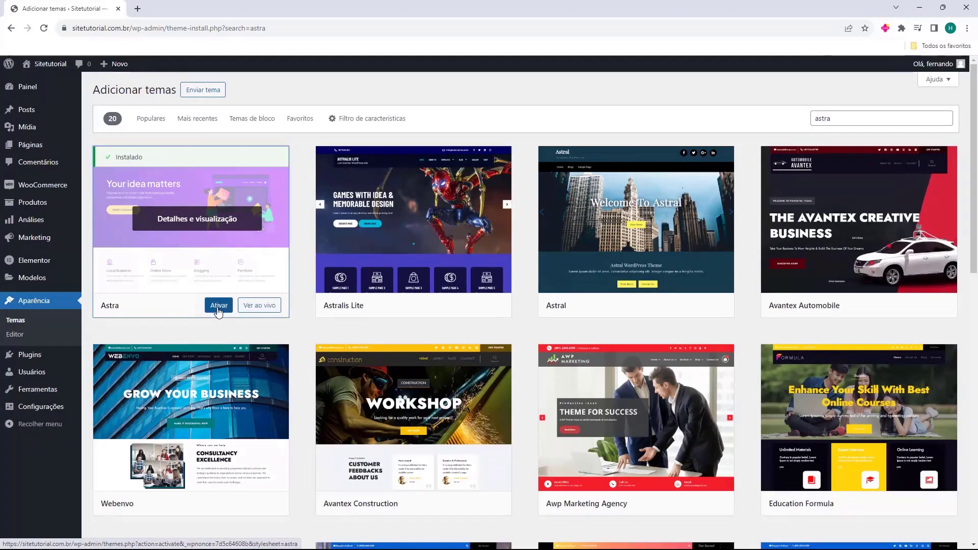
left_click(219, 305)
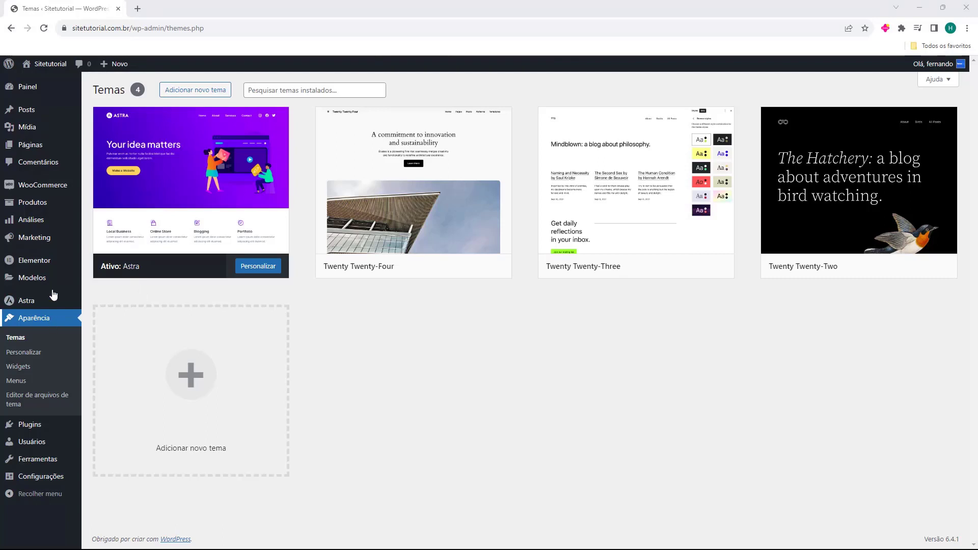
Step: From Produtos, choose Criar produto to open the blank Adicionar novo produto form
mouse_move(39, 204)
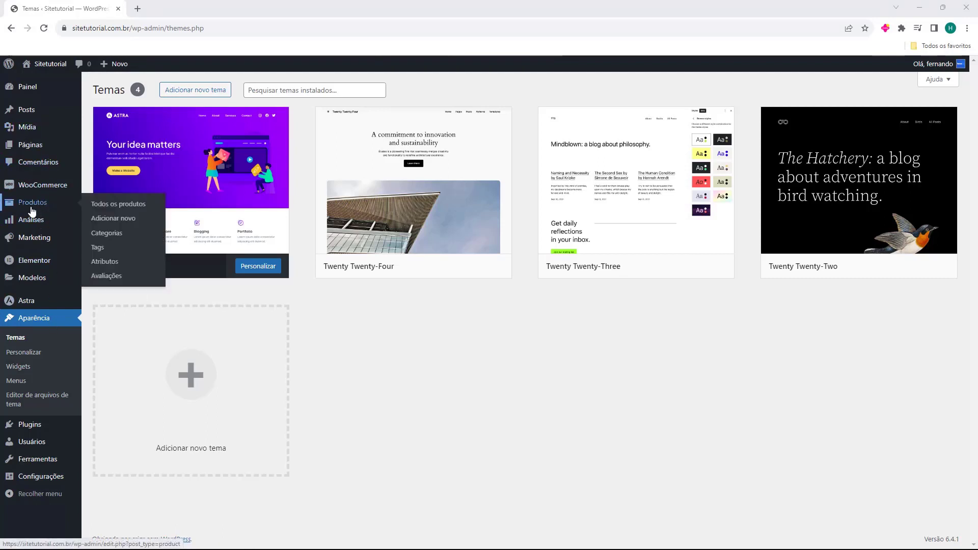
left_click(34, 206)
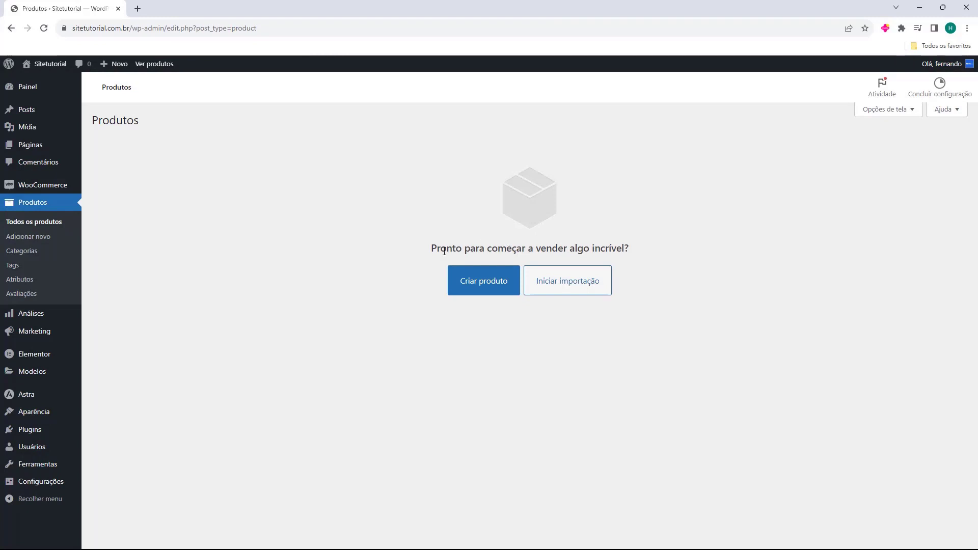
left_click_drag(431, 249, 526, 250)
left_click(526, 250)
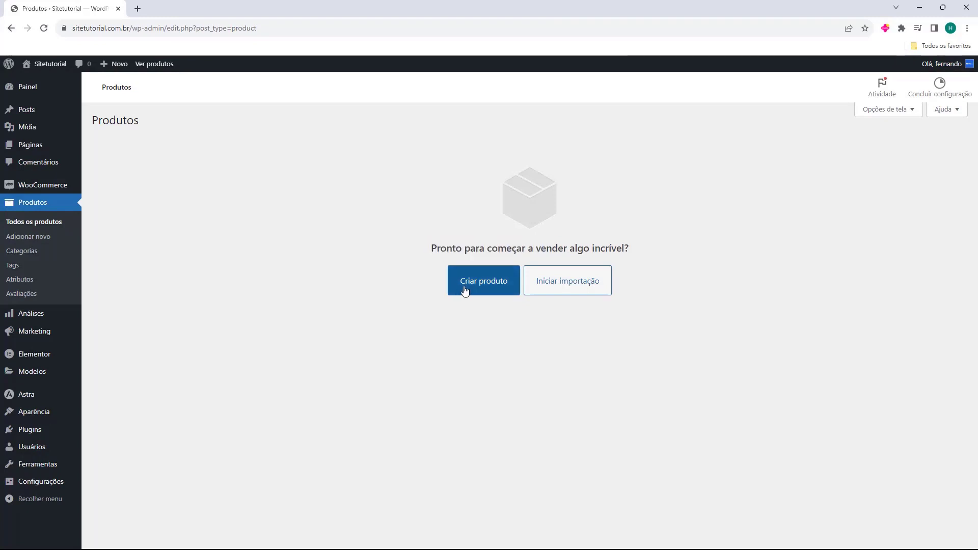
left_click(474, 286)
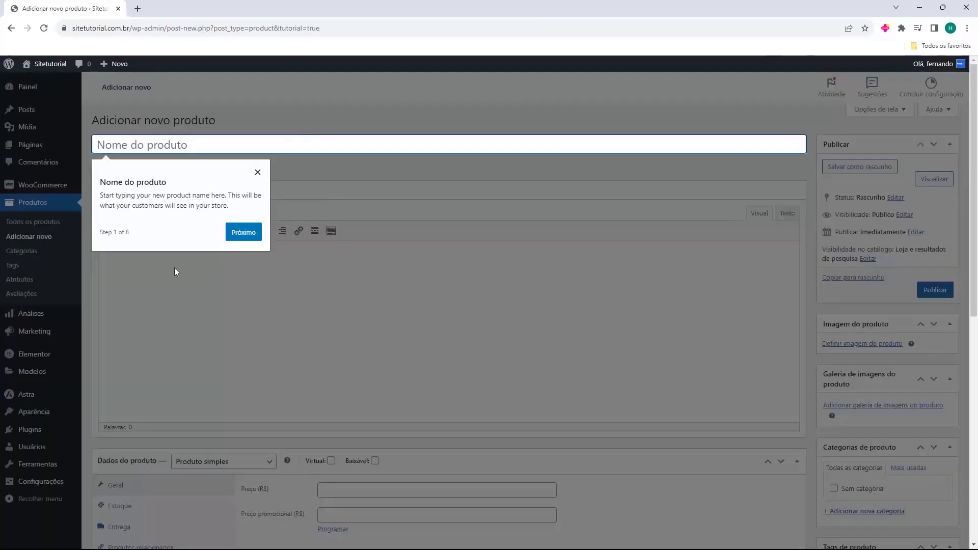
Step: Dismiss the setup tour and name the product 'Ebook - Como otimizar o seu Site' so the draft saves
left_click(256, 175)
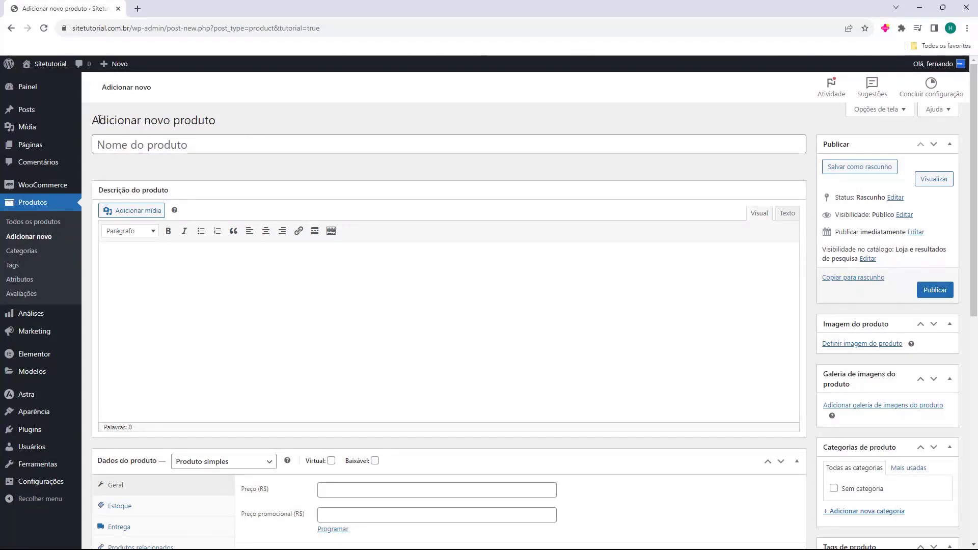
left_click(112, 148)
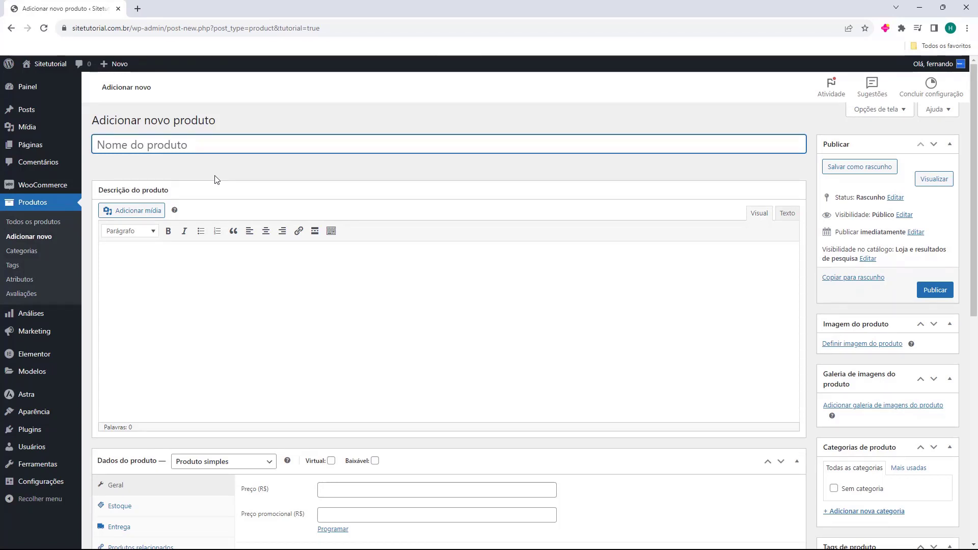
type("Ebook - Como otimizar o seu Site")
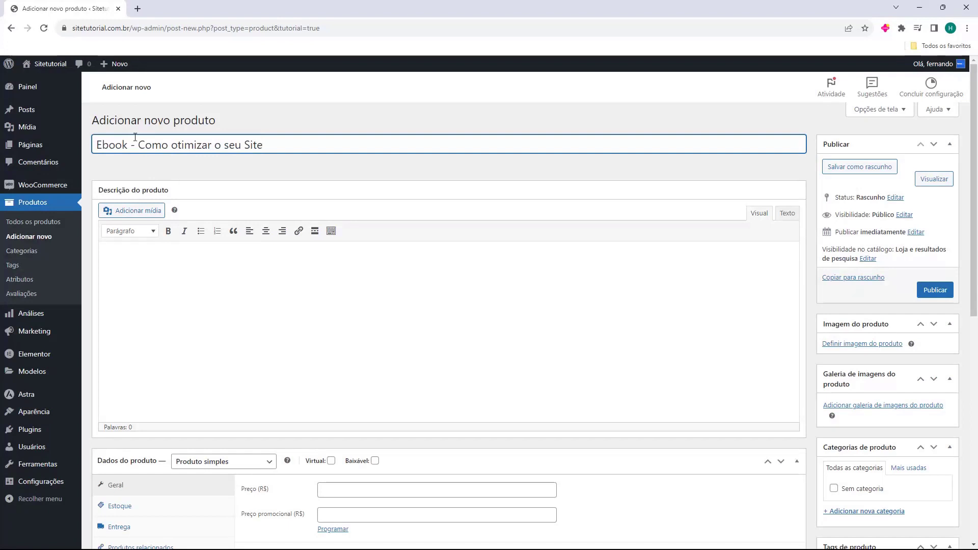
left_click(146, 162)
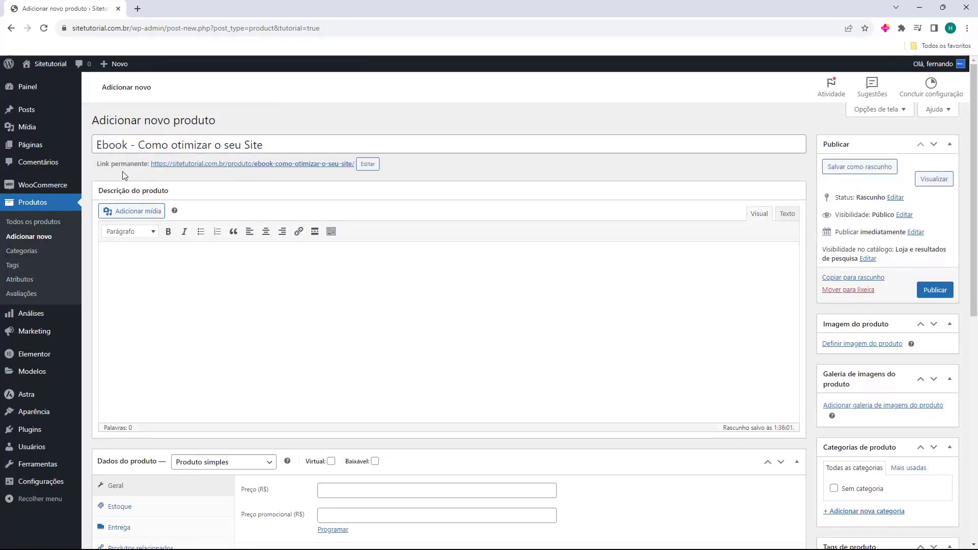
left_click(110, 291)
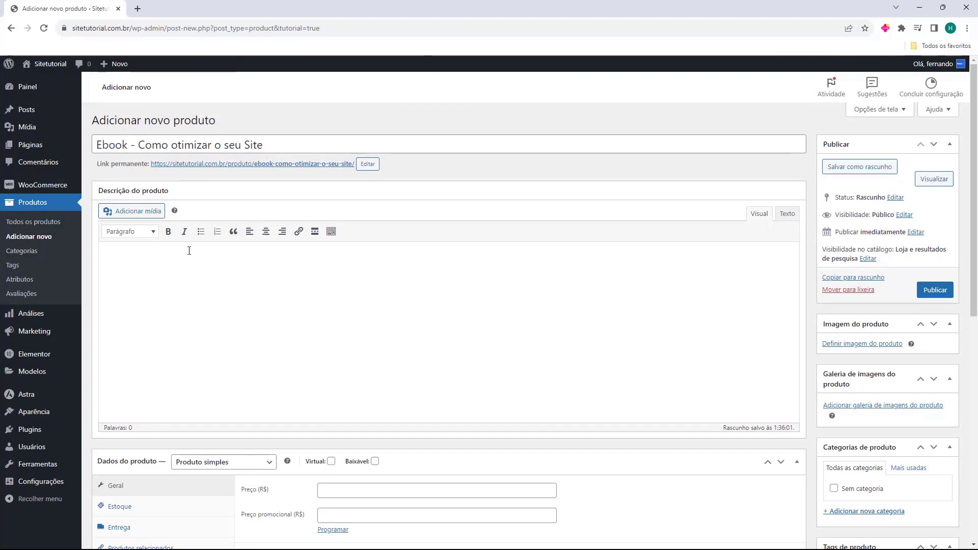
Step: Mark the product Virtual and Baixável, set its price to 29,99, and add a downloadable-file row
scroll(189, 250, "down", 3)
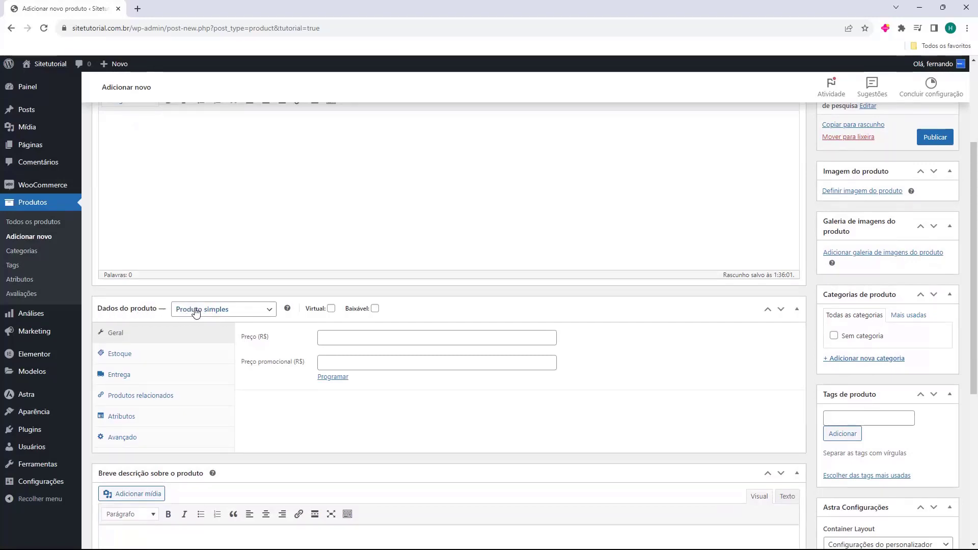
left_click(331, 309)
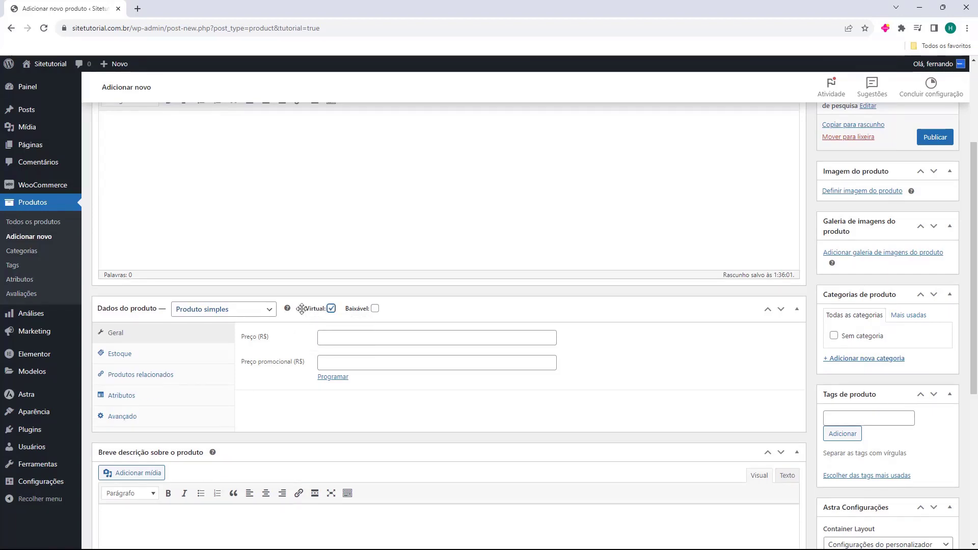
left_click(375, 308)
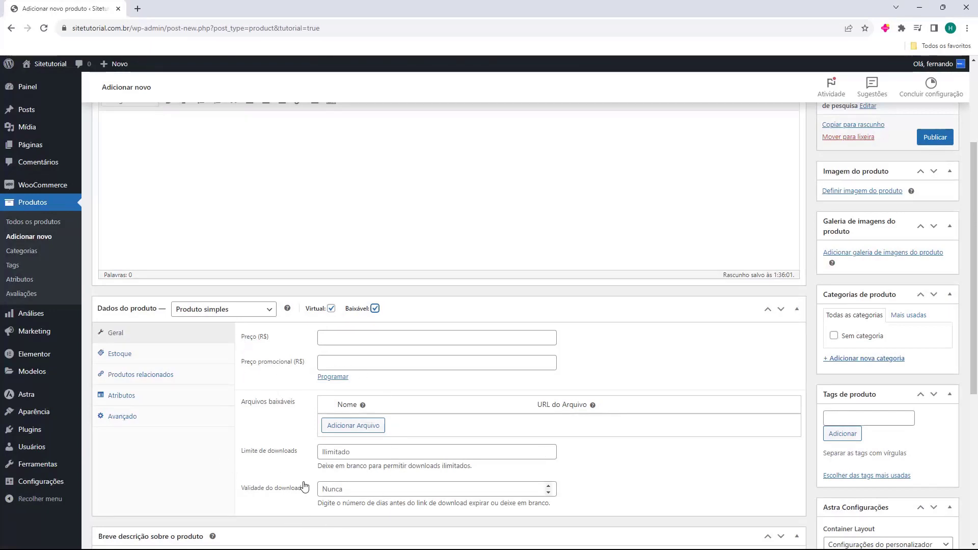
left_click(343, 338)
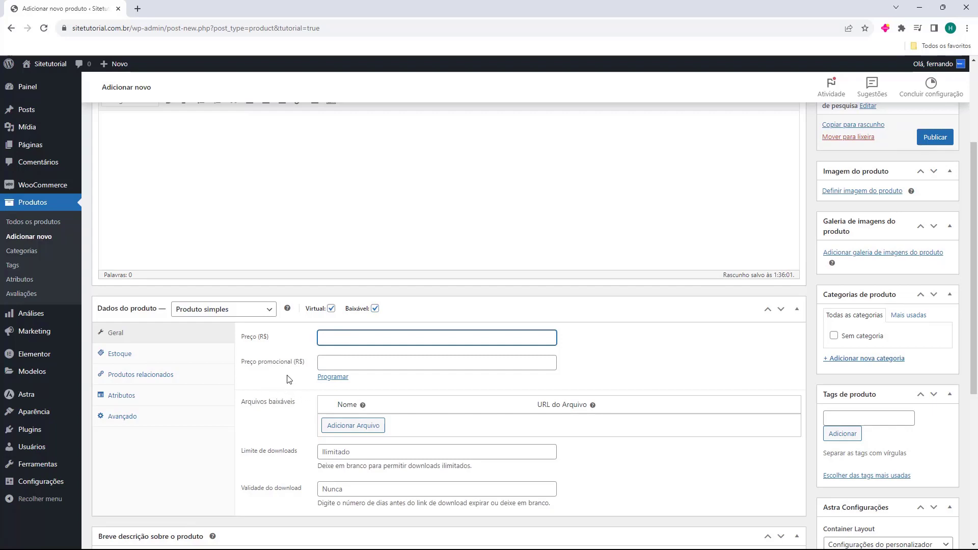
type("29,99")
left_click(281, 340)
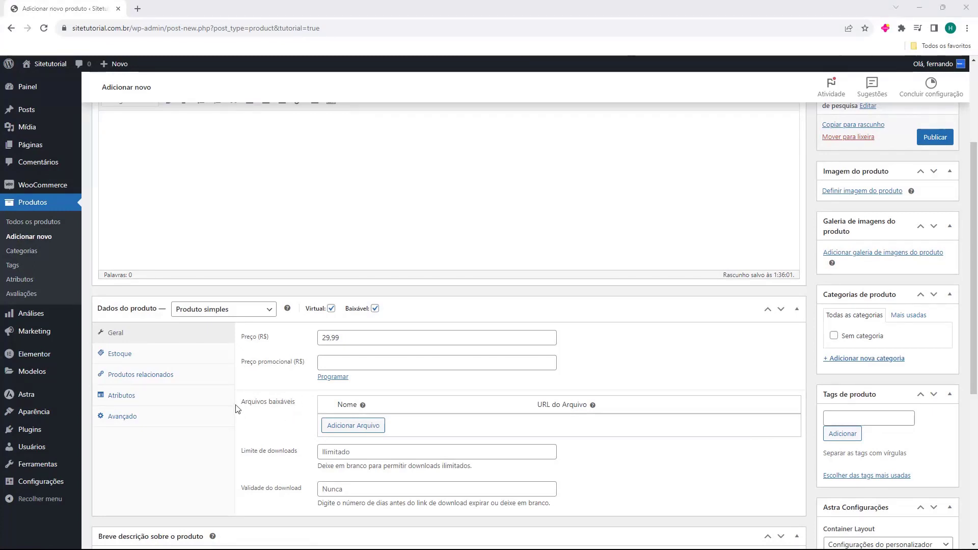
left_click(343, 431)
Step: Copy the product title and paste it as the downloadable file's name
left_click(375, 427)
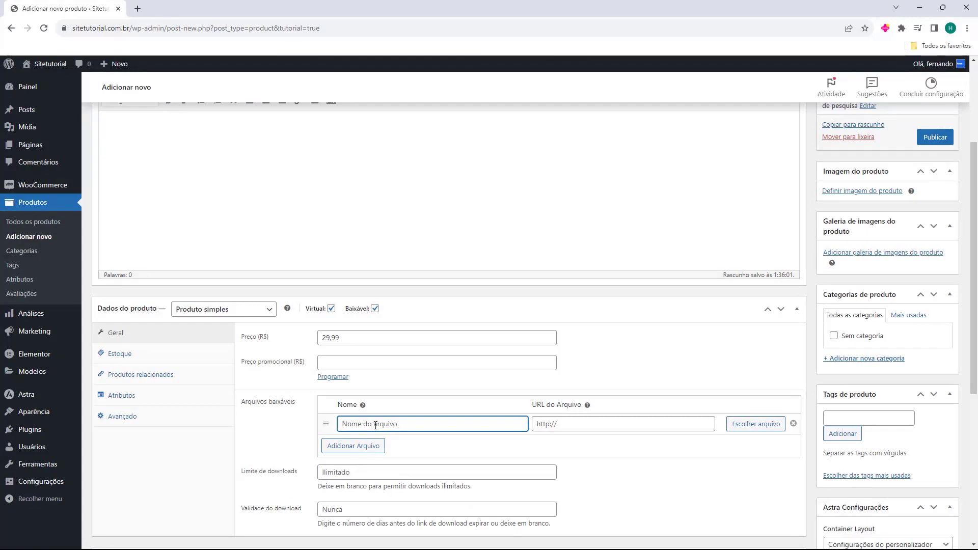
scroll(210, 222, "up", 3)
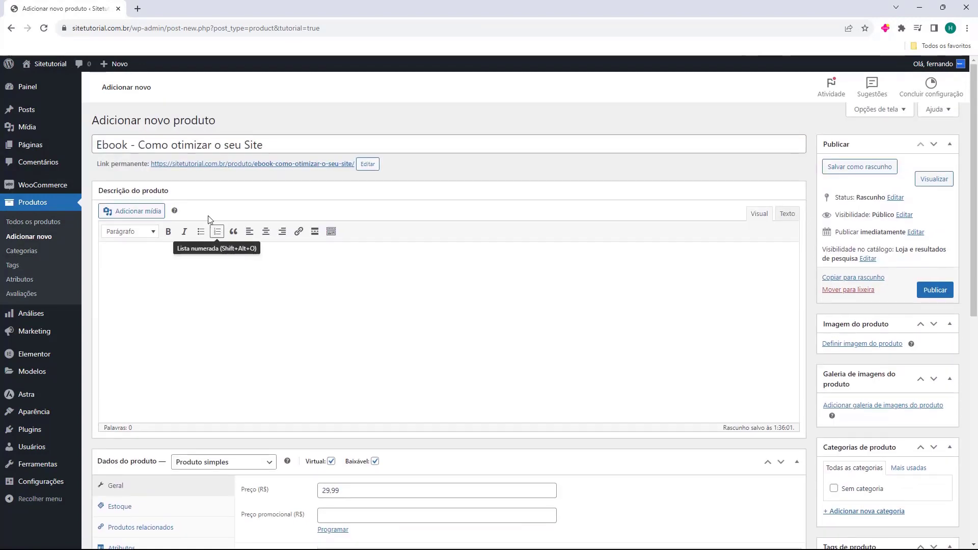
triple_click(194, 144)
key("ctrl+c")
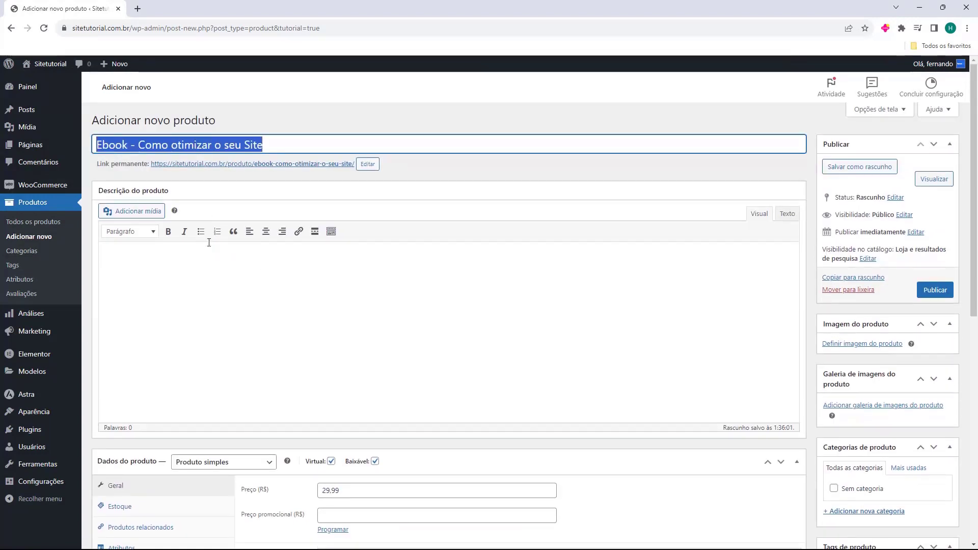
scroll(210, 236, "down", 2)
left_click(355, 469)
key("ctrl+v")
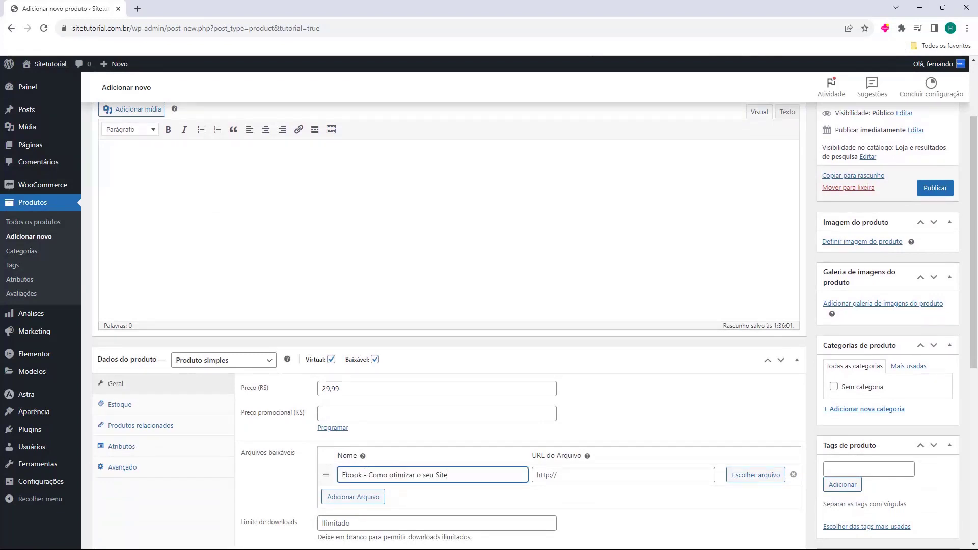
scroll(428, 418, "down", 1)
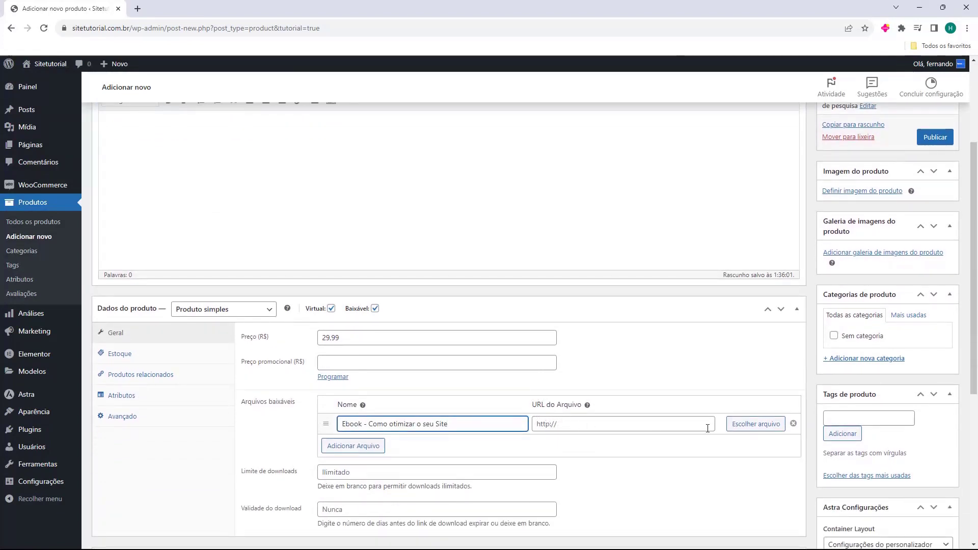
Step: Upload the ebook PDF and insert its URL into the downloadable file row
left_click(753, 430)
left_click(47, 105)
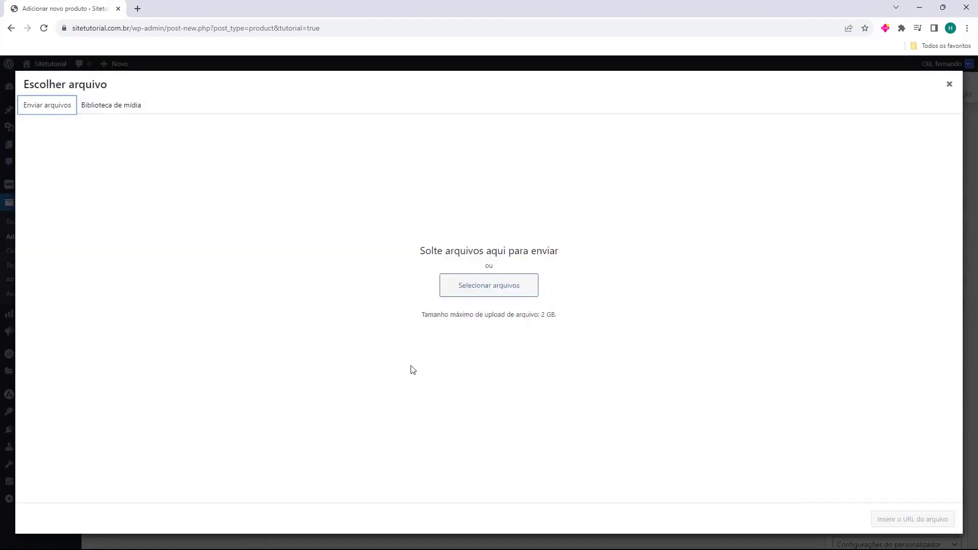
left_click(460, 279)
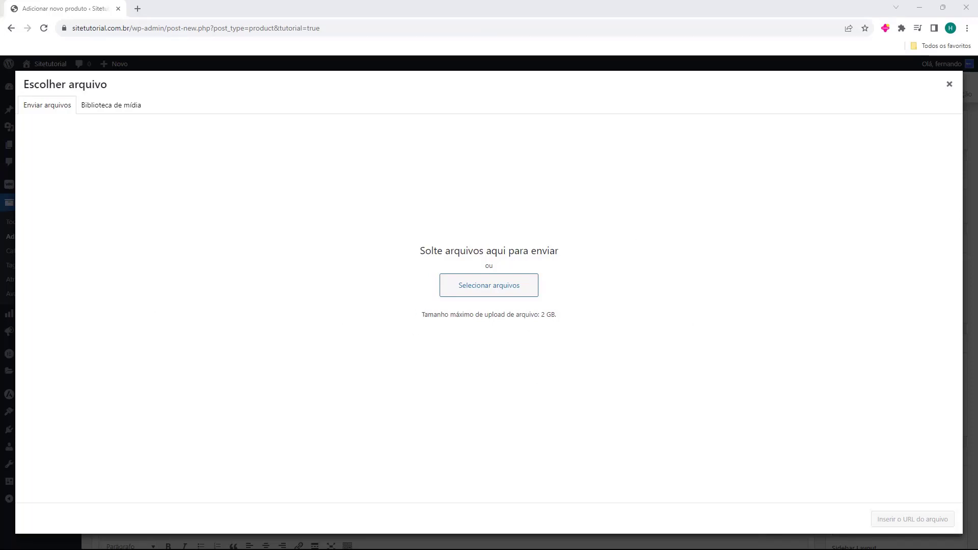
left_click_drag(3, 301, 467, 305)
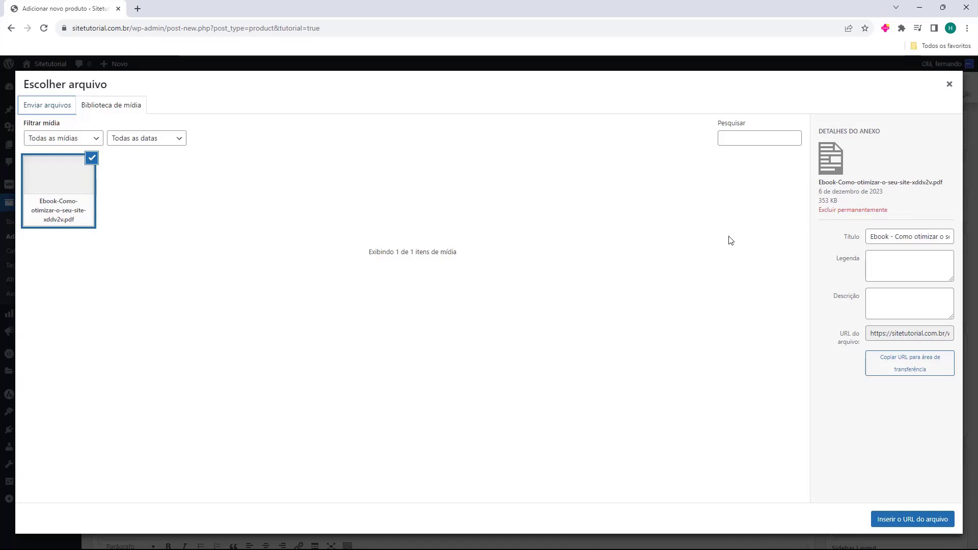
left_click(884, 525)
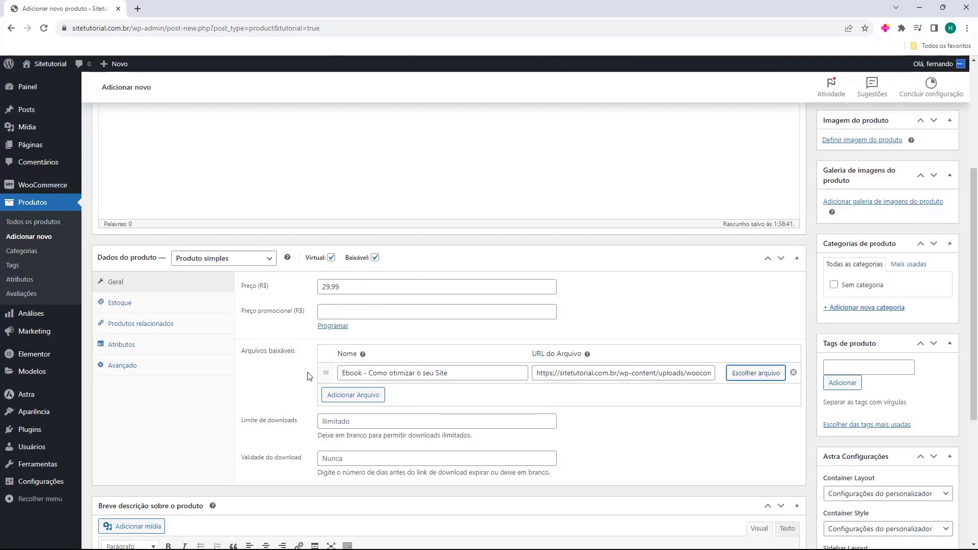
left_click(341, 373)
left_click_drag(341, 373, 422, 378)
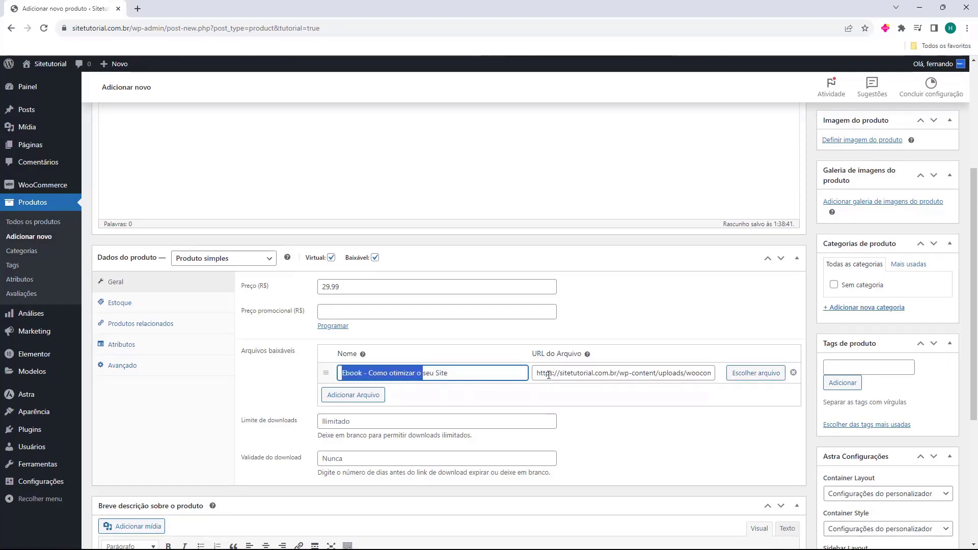
left_click_drag(554, 375, 687, 375)
left_click(284, 386)
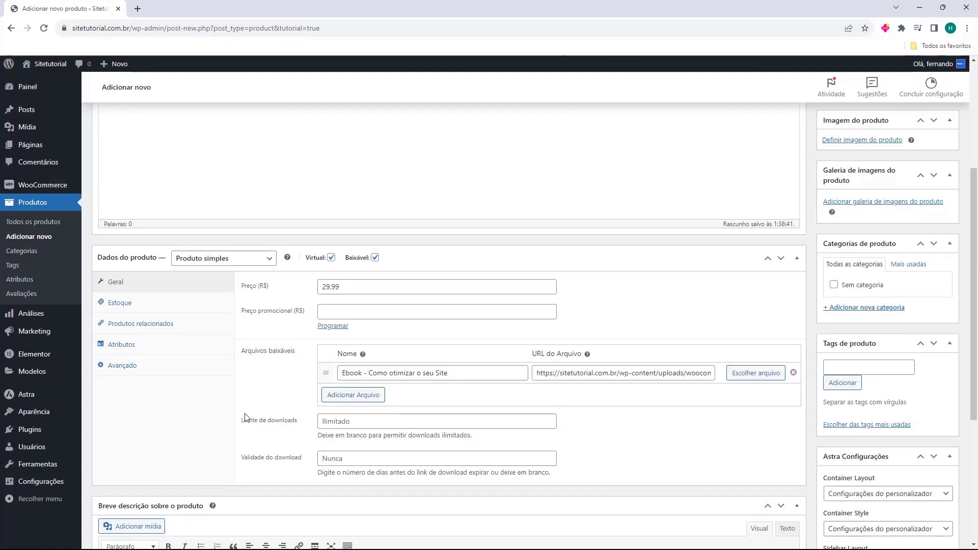
left_click(331, 422)
left_click(317, 425)
left_click(336, 423)
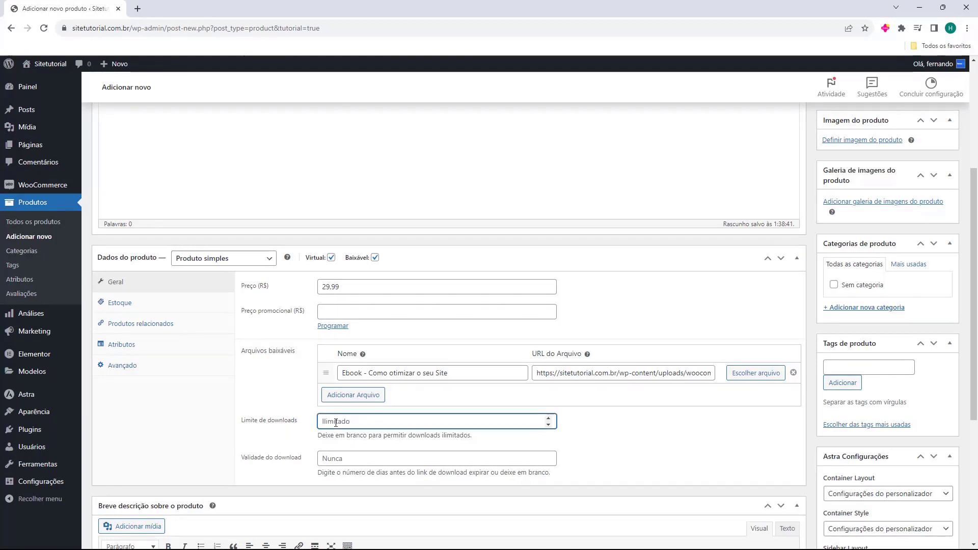
type("1")
left_click(289, 424)
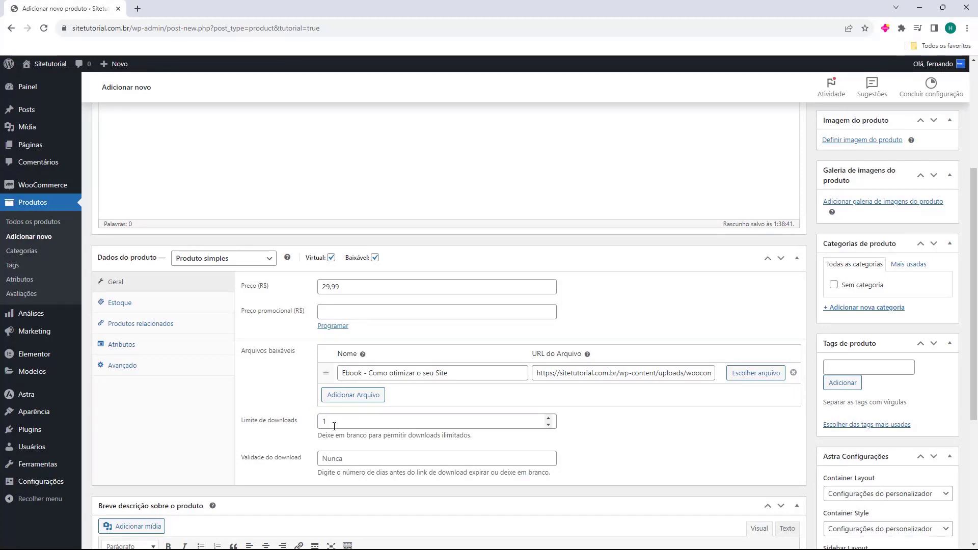
double_click(334, 426)
key("BackSpace")
type("5")
left_click(286, 416)
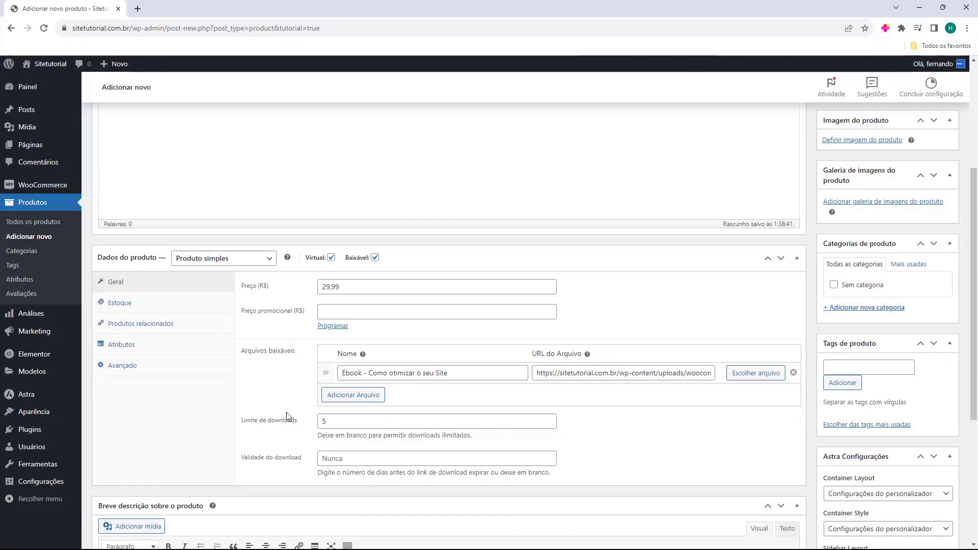
double_click(319, 421)
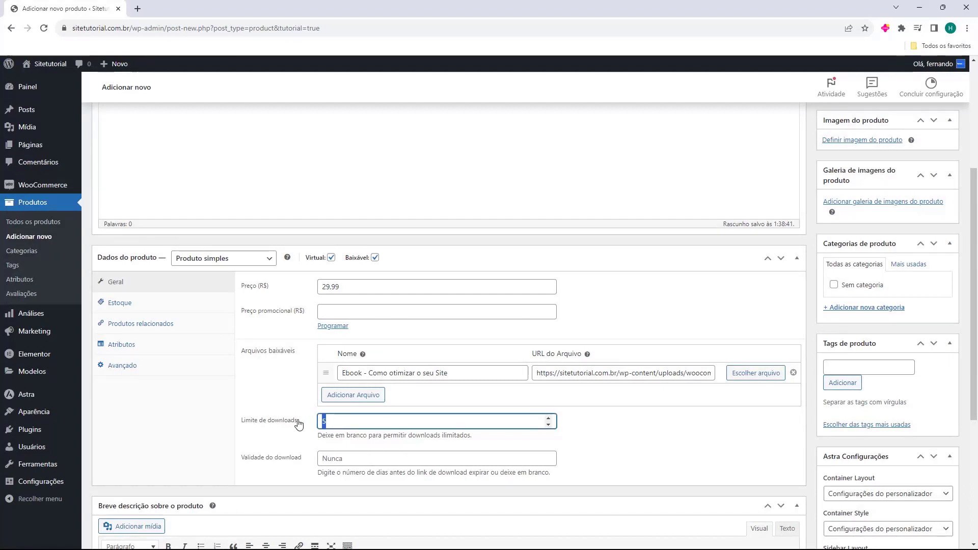
key("BackSpace")
left_click(260, 388)
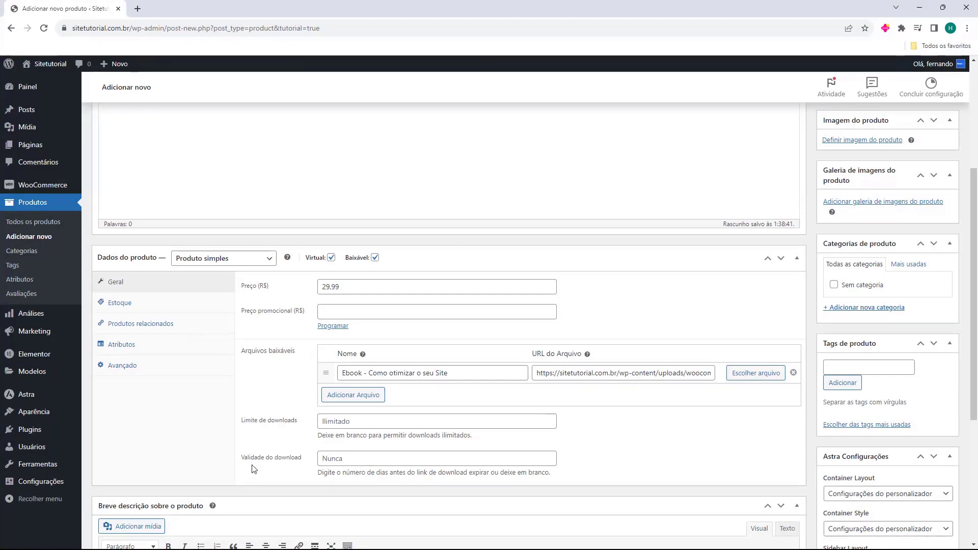
left_click(322, 463)
type("30")
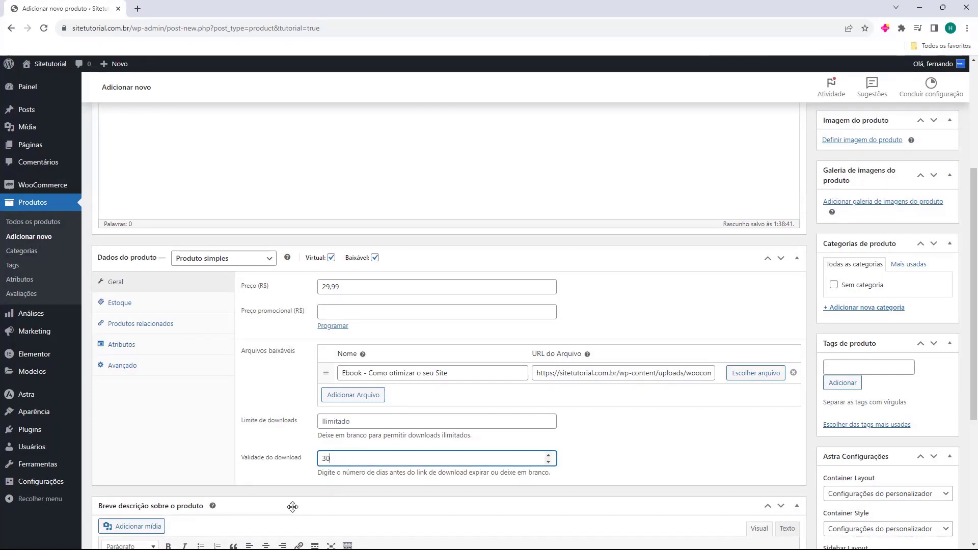
left_click(264, 443)
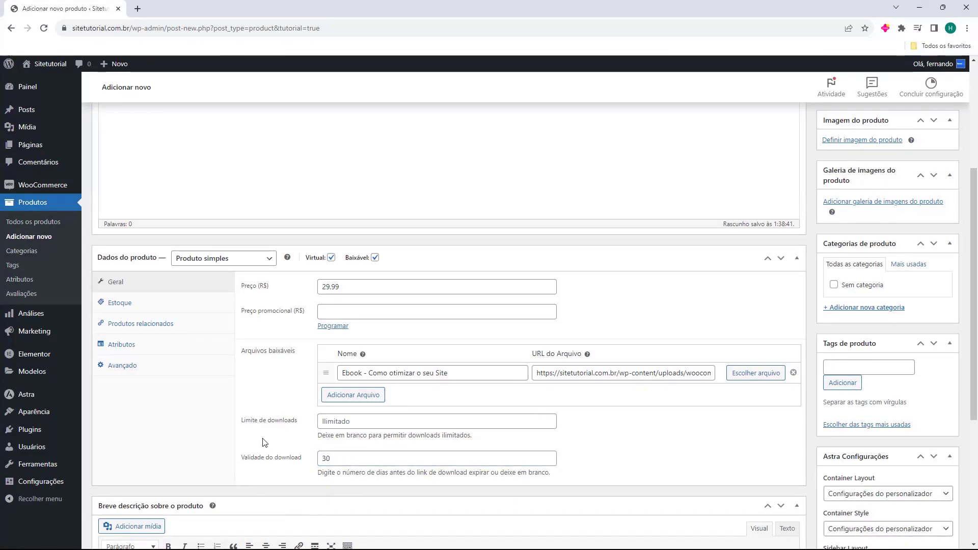
left_click(330, 461)
key("ctrl+a")
key("BackSpace")
left_click(275, 467)
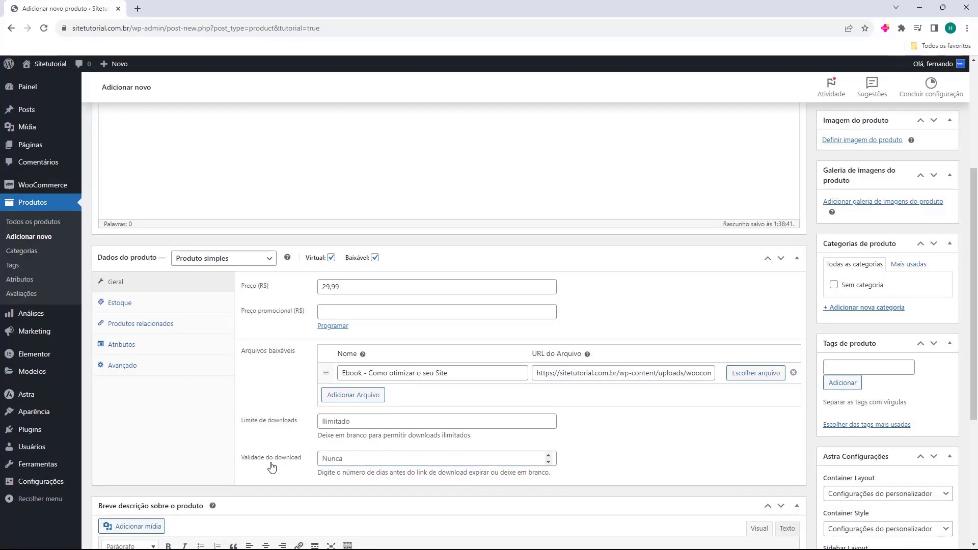
left_click(271, 465)
left_click(294, 474)
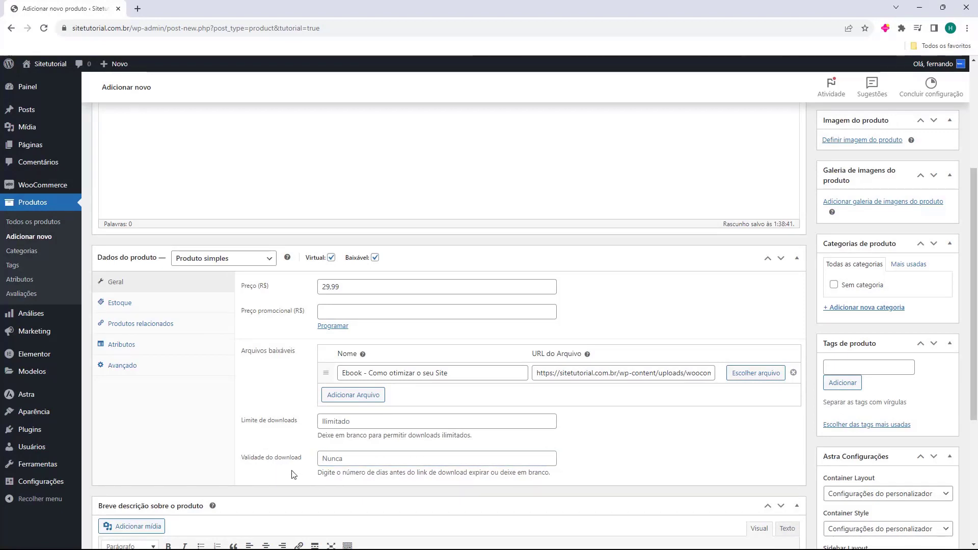
scroll(293, 475, "up", 1)
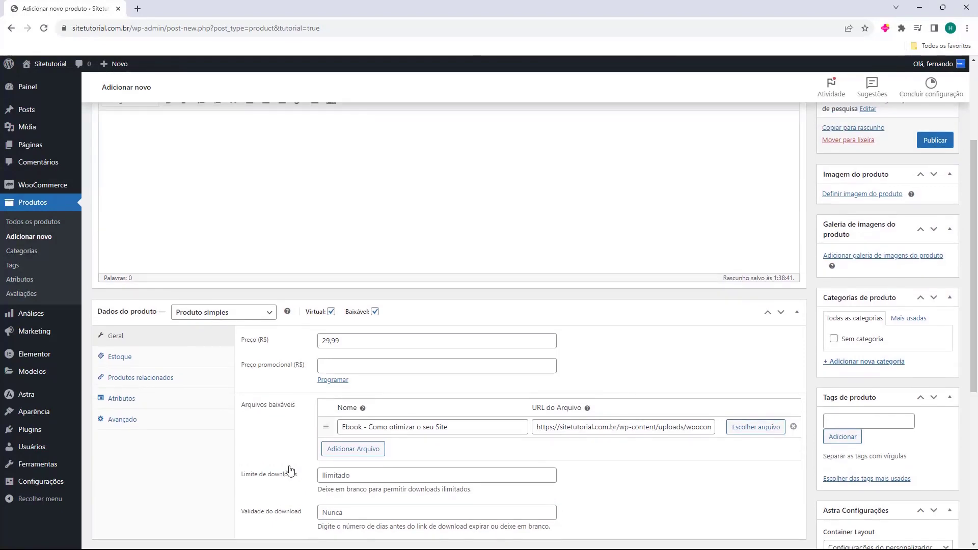
scroll(291, 471, "up", 3)
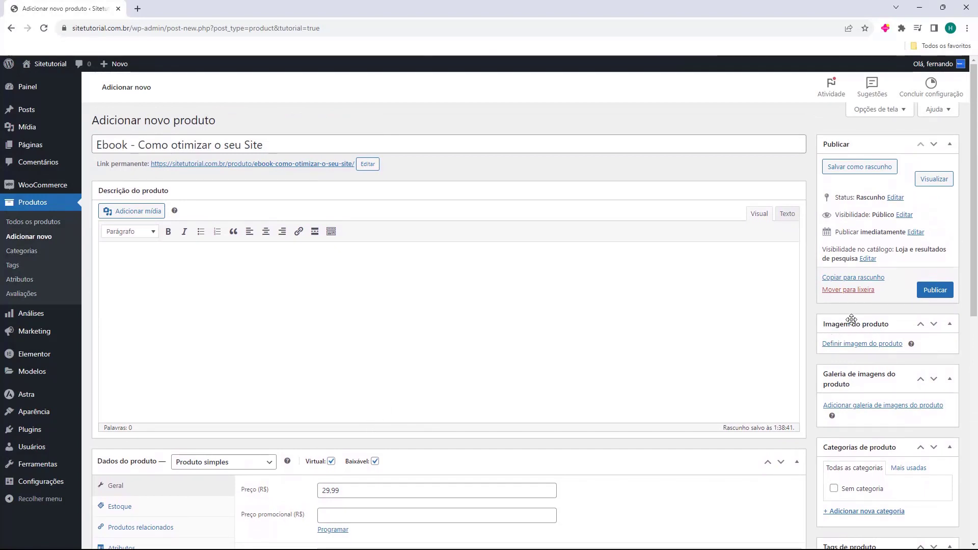
Step: Upload the book cover 1.png and set it as the ebook's product image
left_click(849, 344)
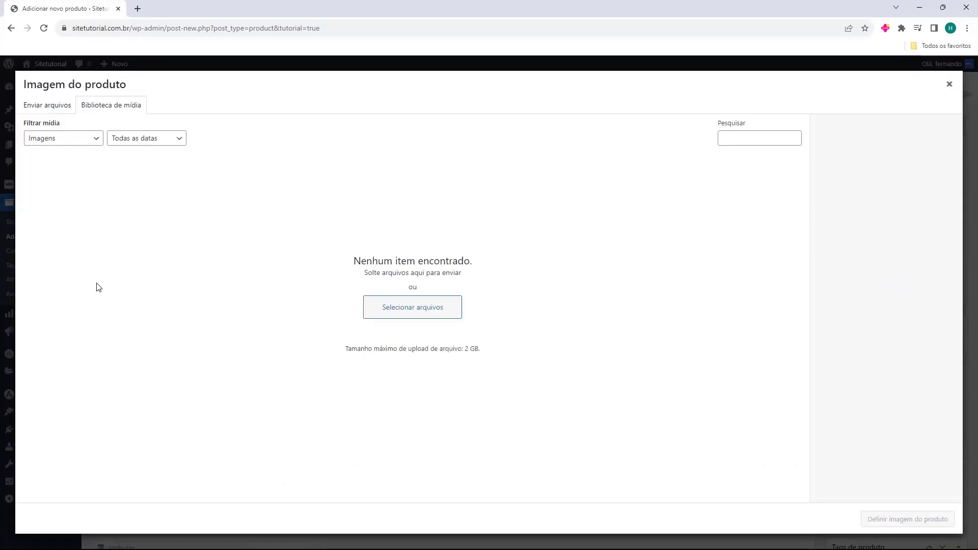
left_click_drag(0, 255, 316, 268)
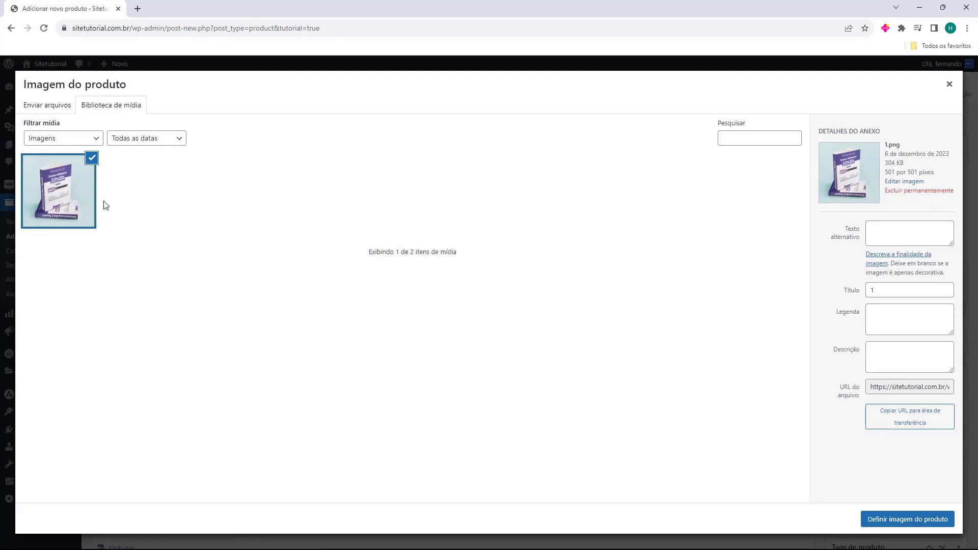
left_click(888, 523)
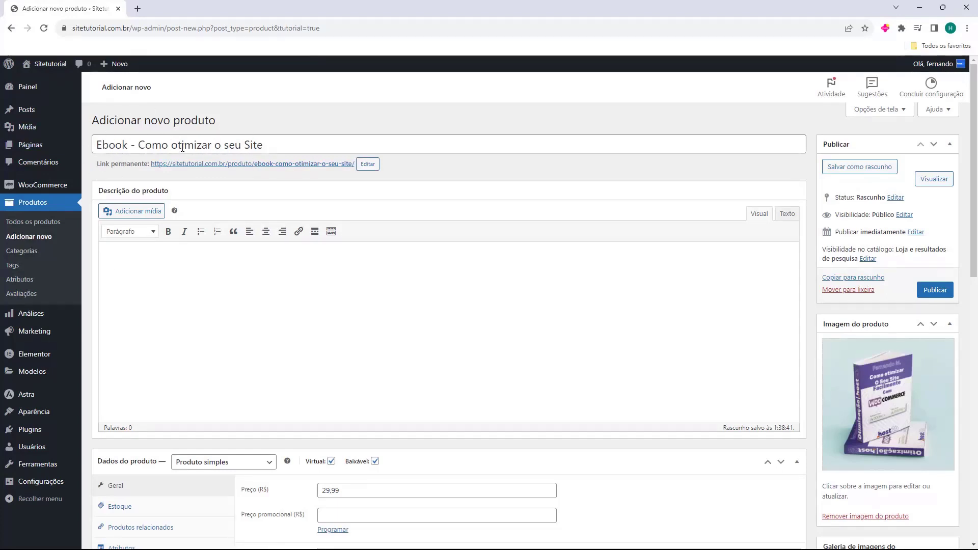
scroll(270, 128, "down", 2)
scroll(270, 128, "down", 2)
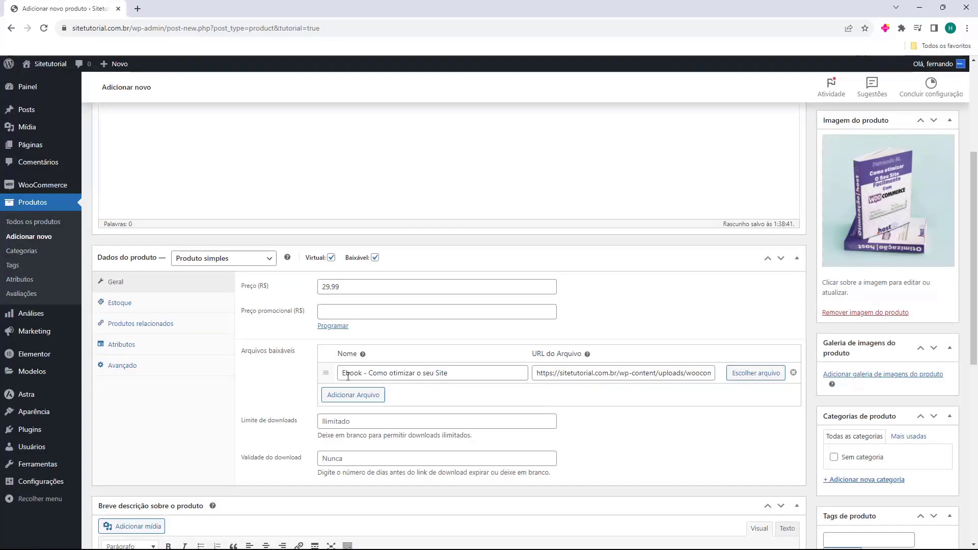
scroll(567, 380, "down", 4)
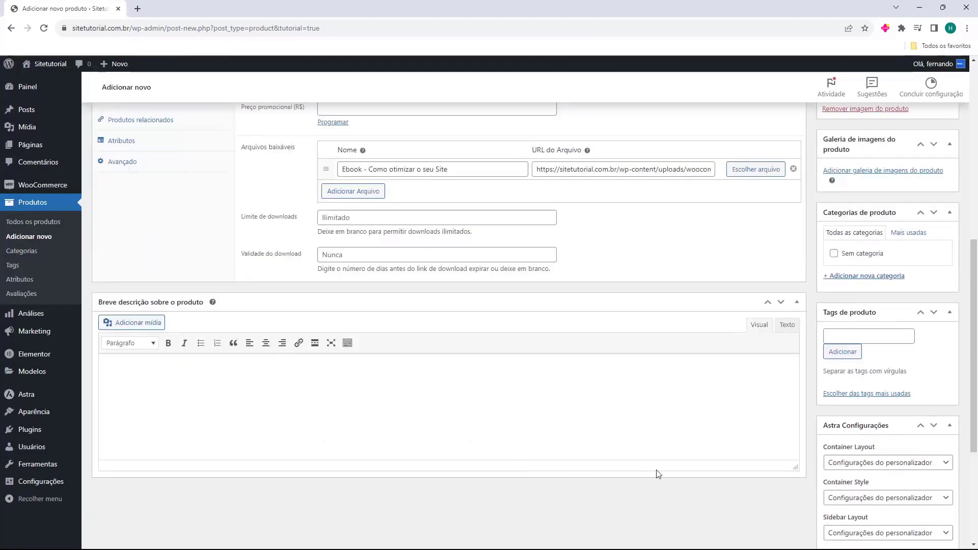
scroll(443, 371, "up", 8)
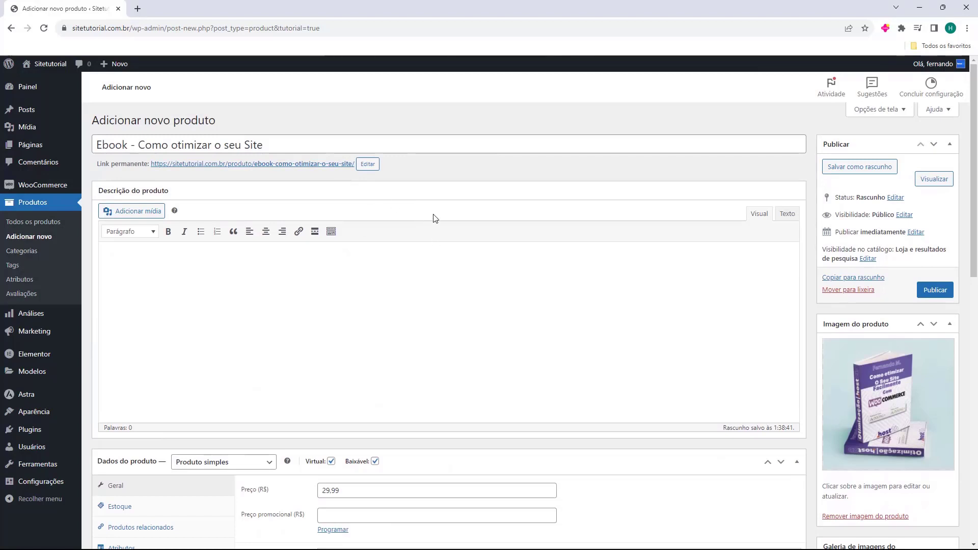
Step: Publish the ebook product and open its permalink in a new tab
left_click(934, 291)
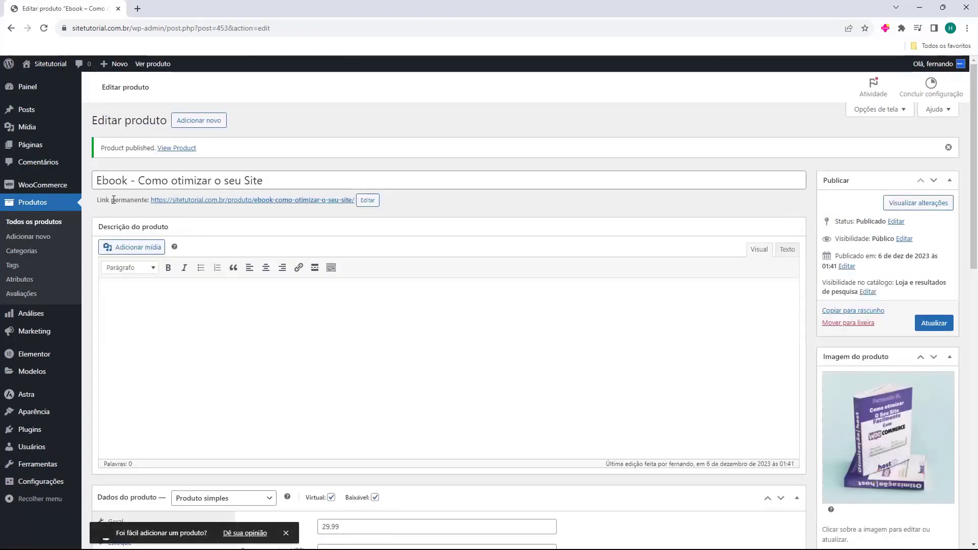
middle_click(187, 200)
left_click(186, 8)
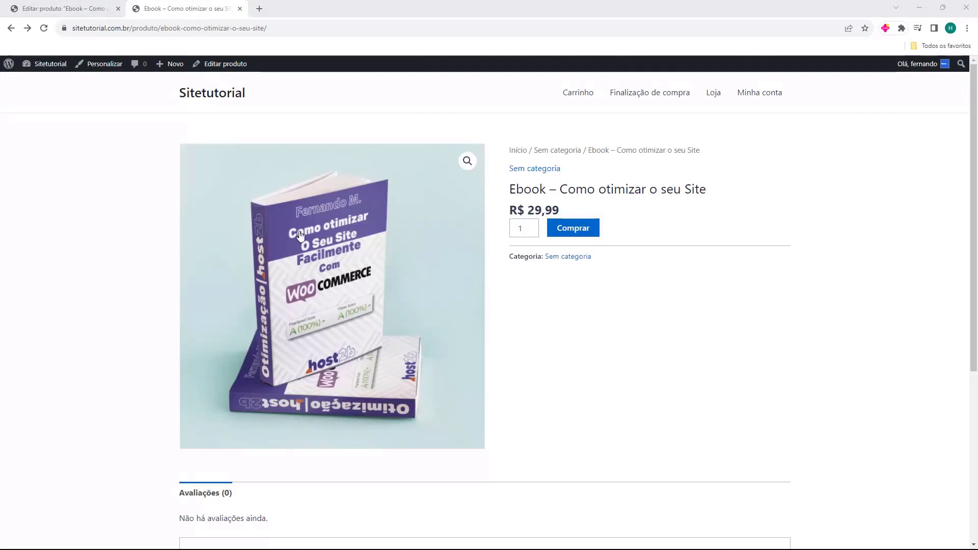
Step: Check the live product page's cover image and R$ 29,99 price
left_click_drag(510, 194, 234, 493)
left_click_drag(511, 210, 581, 213)
left_click(580, 212)
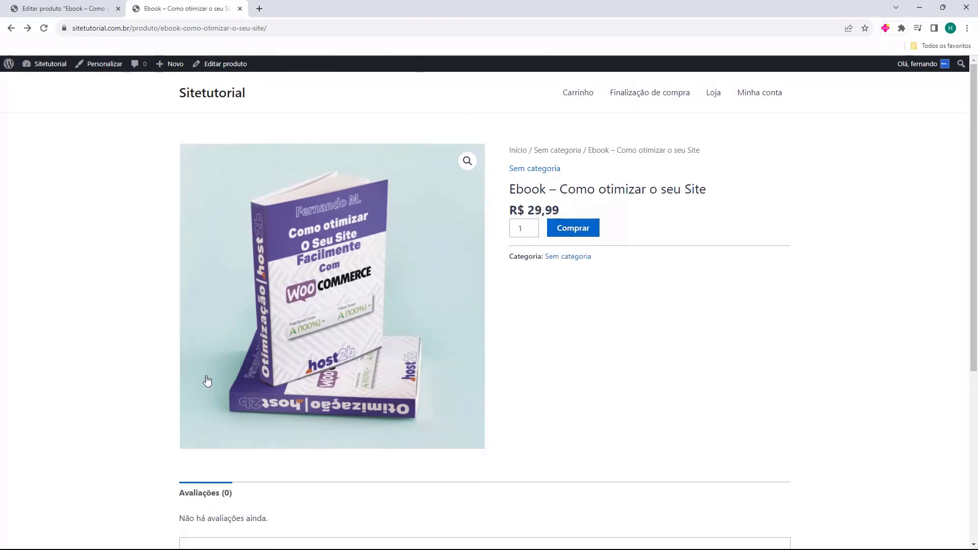
scroll(451, 347, "down", 4)
scroll(450, 336, "down", 2)
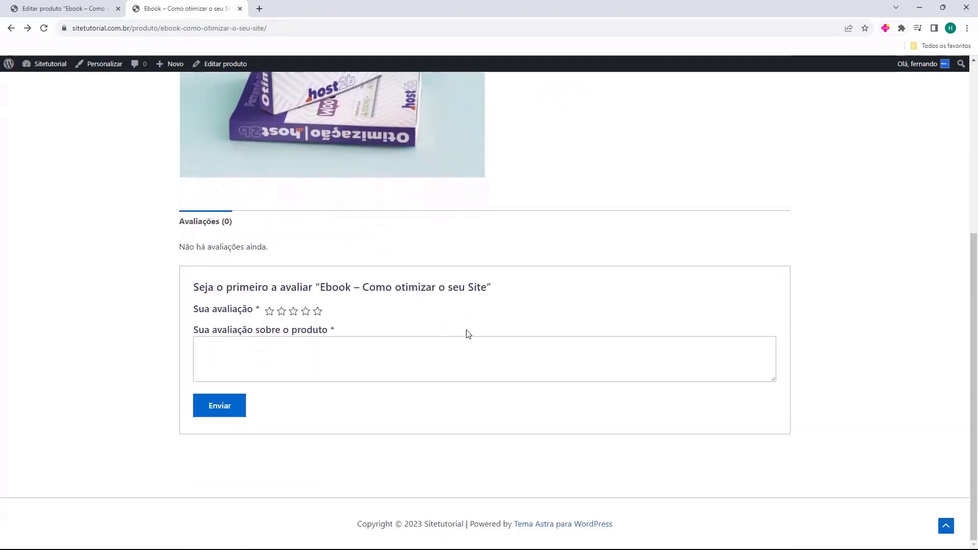
scroll(465, 331, "up", 5)
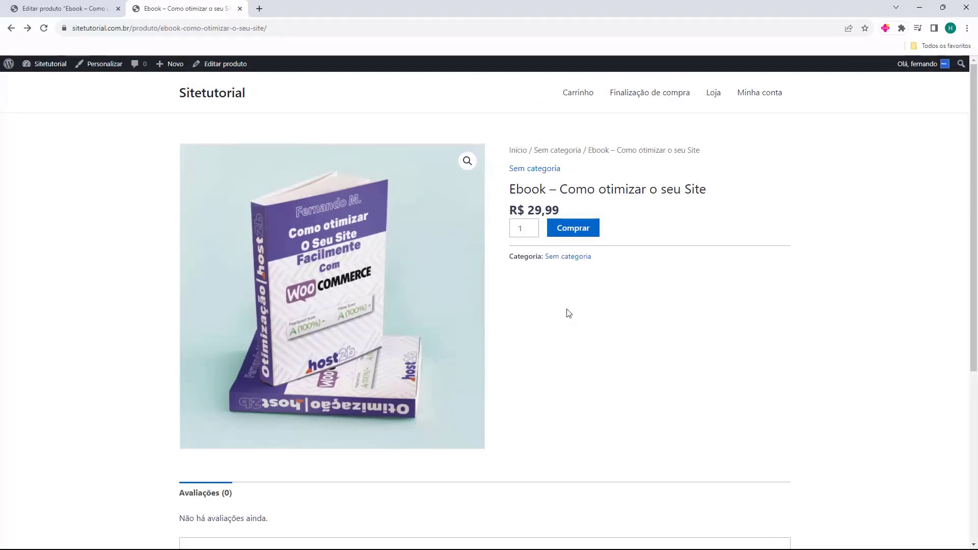
Step: Add the ebook to the cart and proceed to checkout, showing the R$ 29,99 order
left_click(574, 233)
left_click_drag(229, 160, 337, 160)
left_click(744, 175)
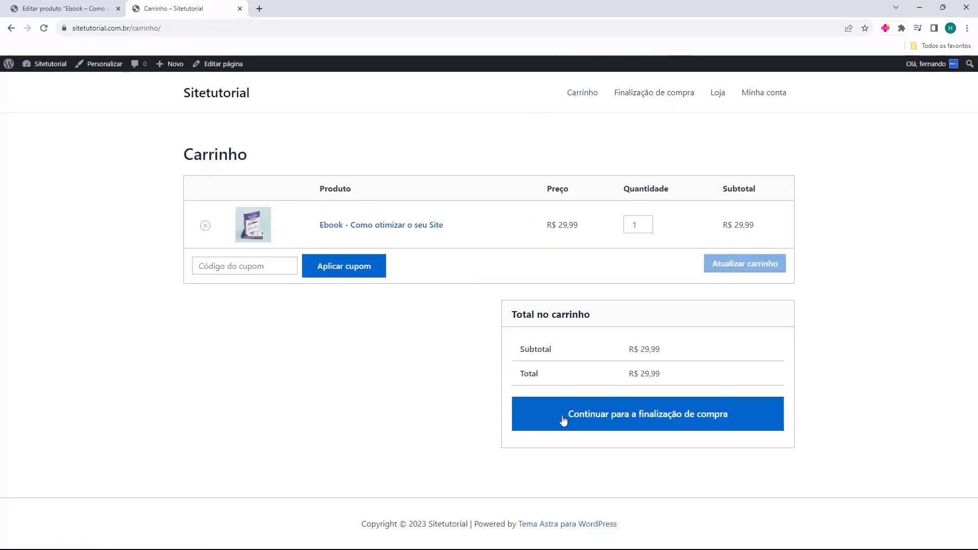
left_click(667, 424)
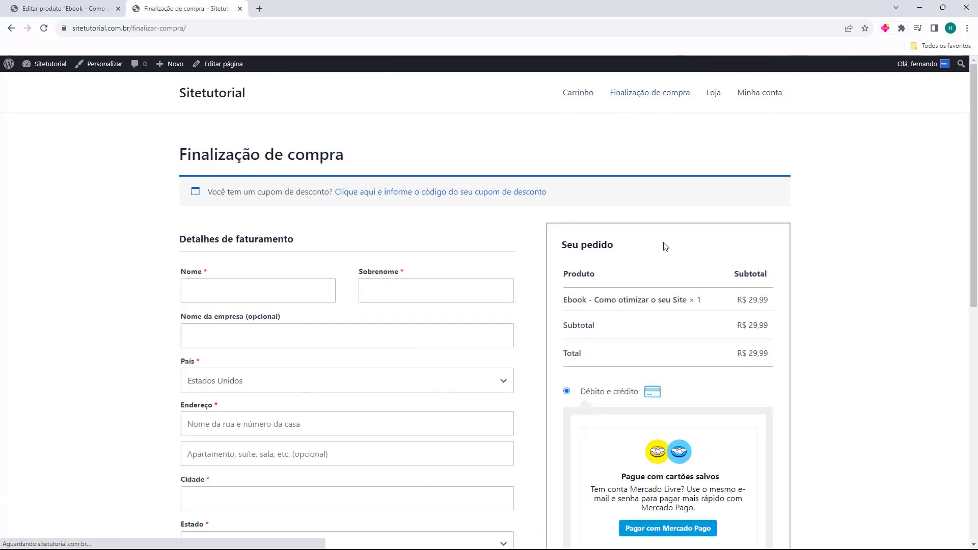
scroll(422, 305, "down", 3)
scroll(427, 288, "down", 6)
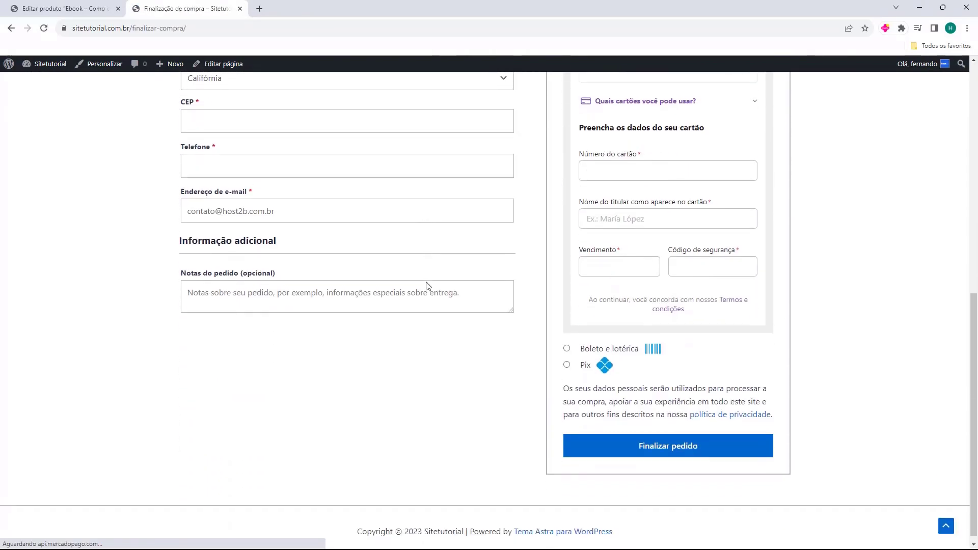
scroll(770, 371, "up", 9)
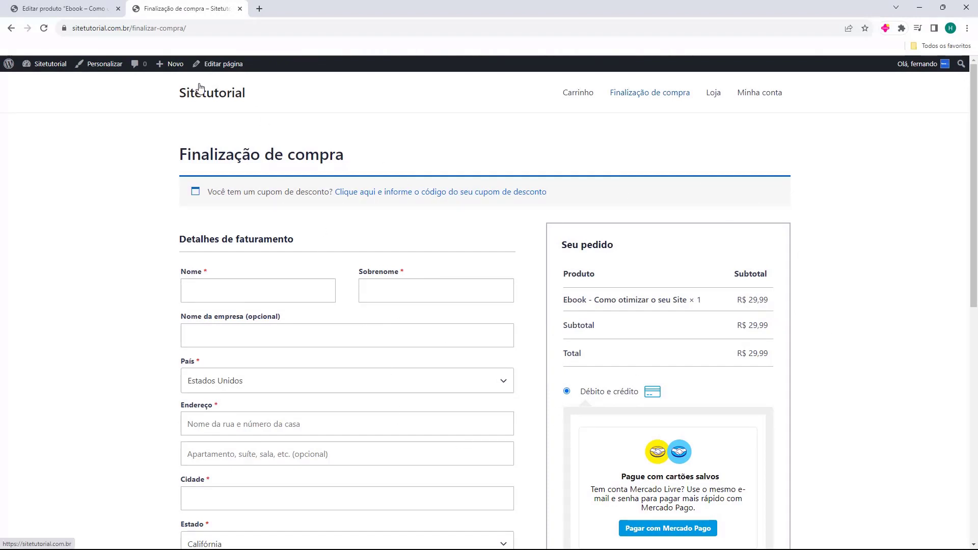
Step: Close the checkout tab and return to the WordPress admin dashboard
left_click(84, 9)
middle_click(176, 15)
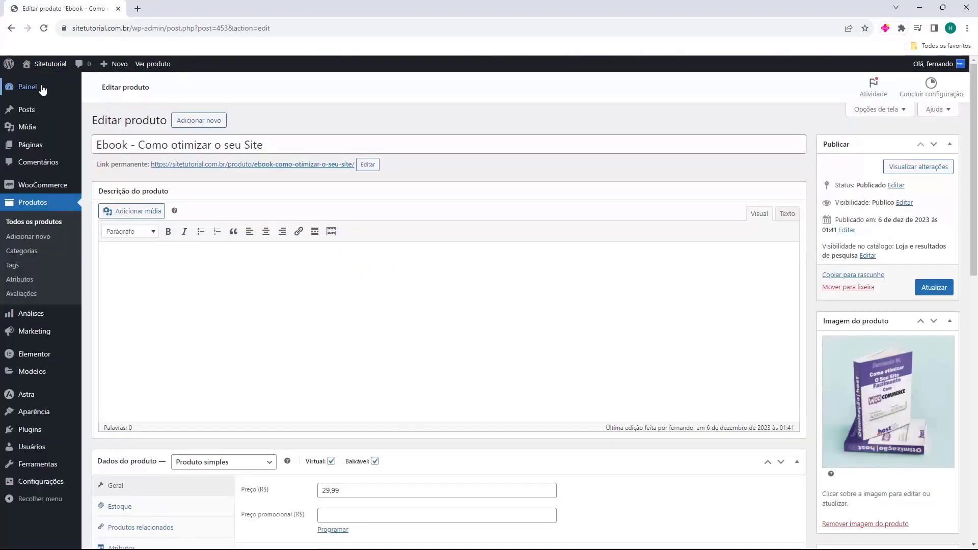
left_click(38, 90)
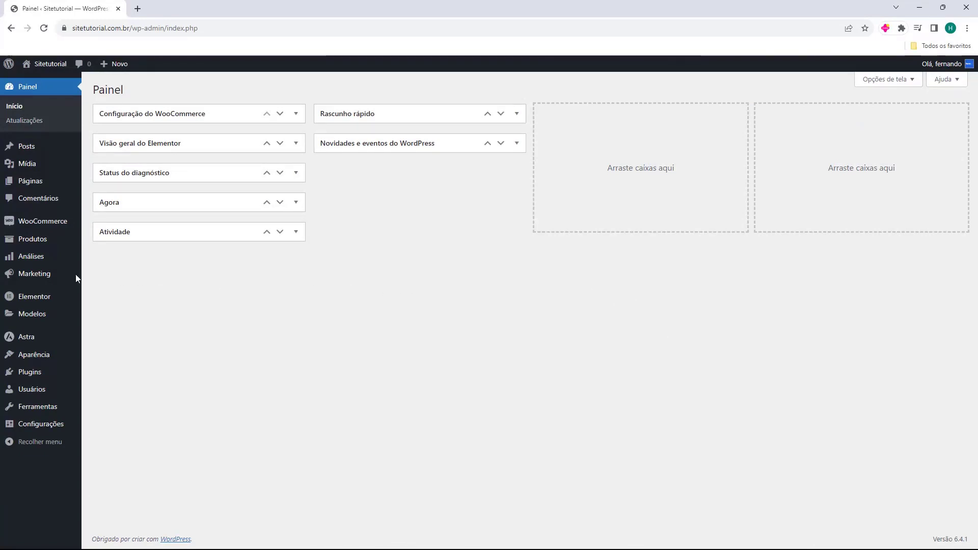
Step: Search plugins for 'direct', then install and activate Direct Checkout for WooCommerce
left_click(29, 377)
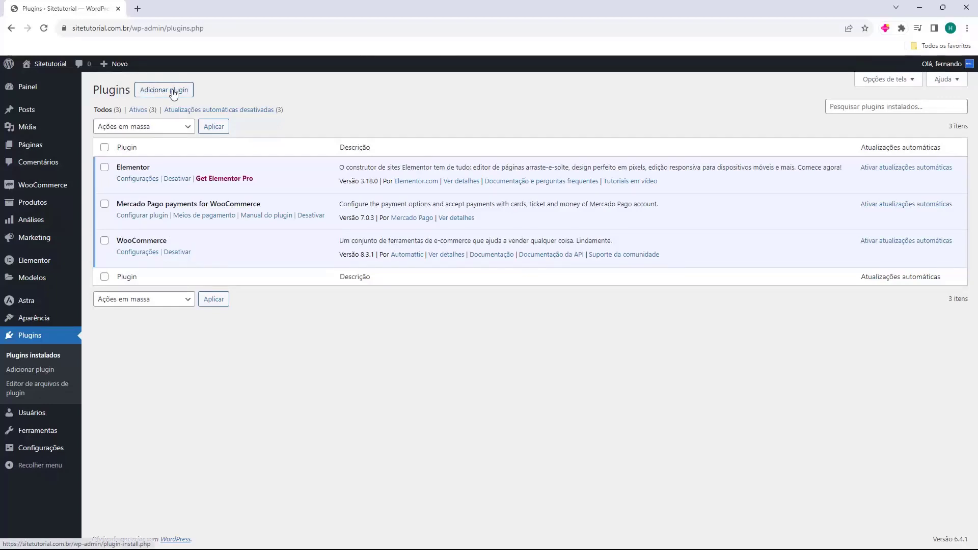
left_click(174, 93)
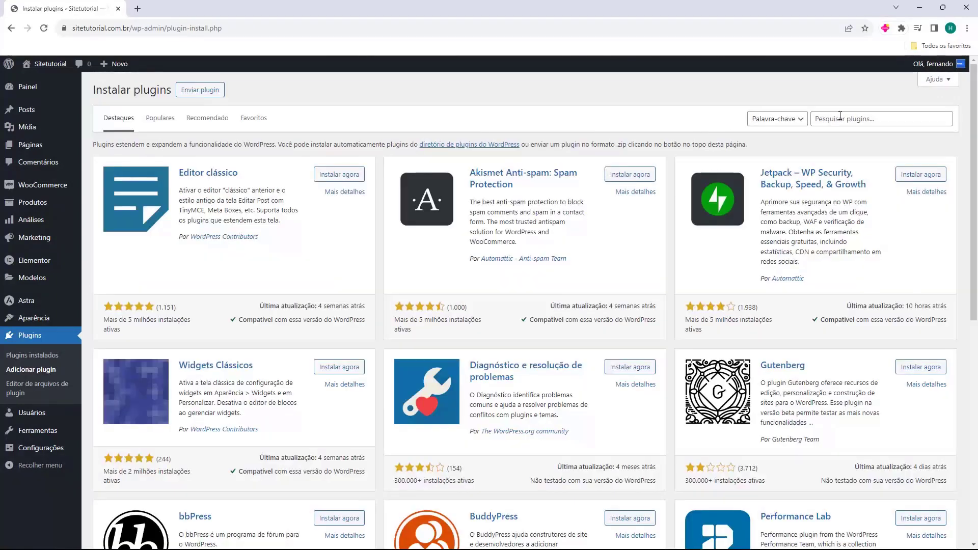
left_click(815, 121)
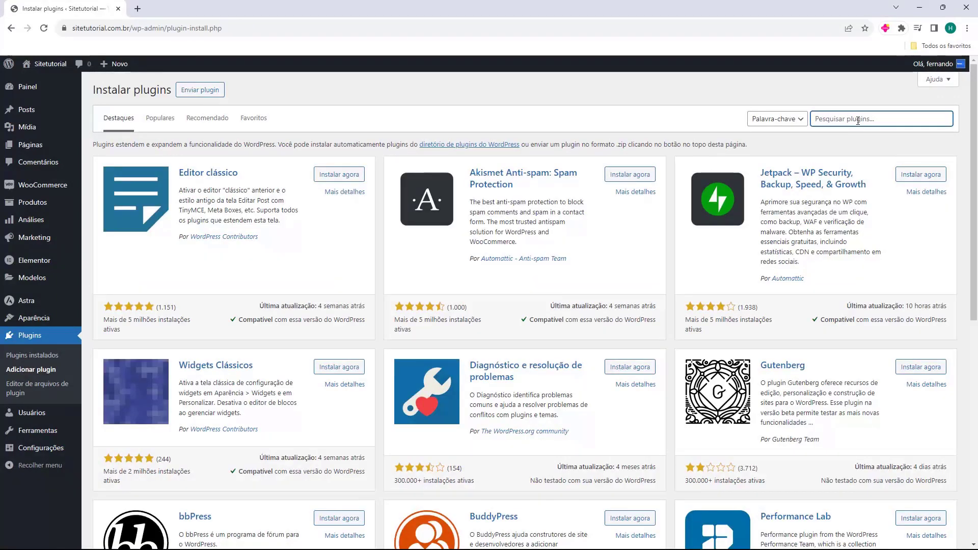
type("direct")
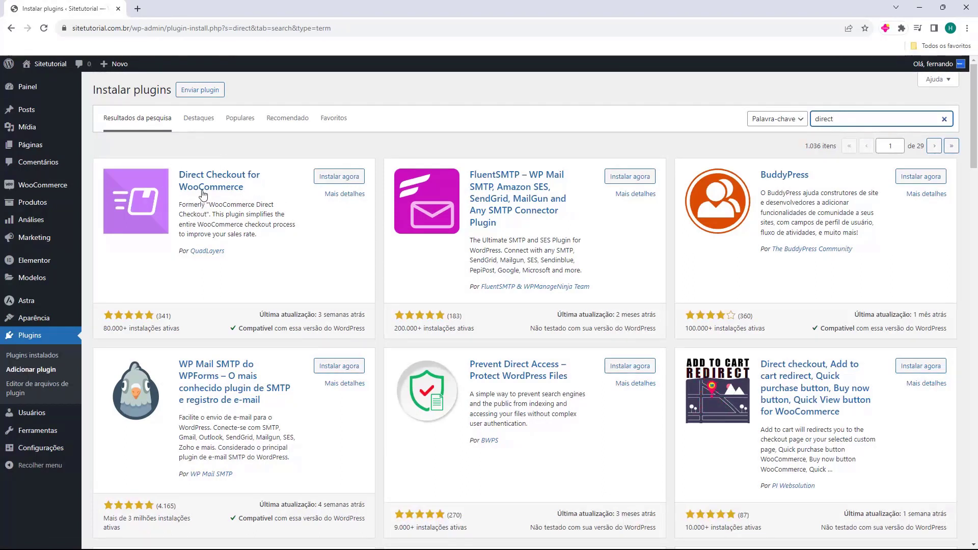
left_click(329, 182)
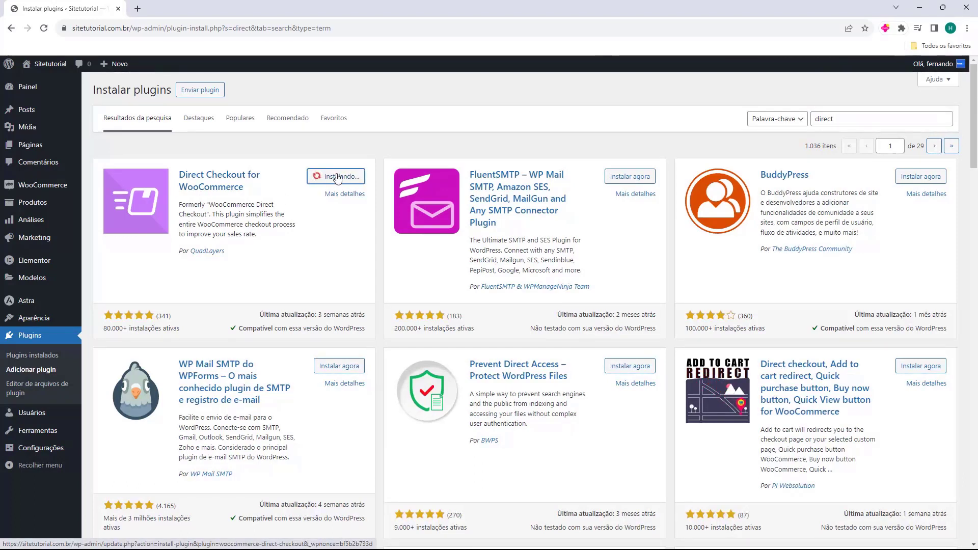
left_click(351, 182)
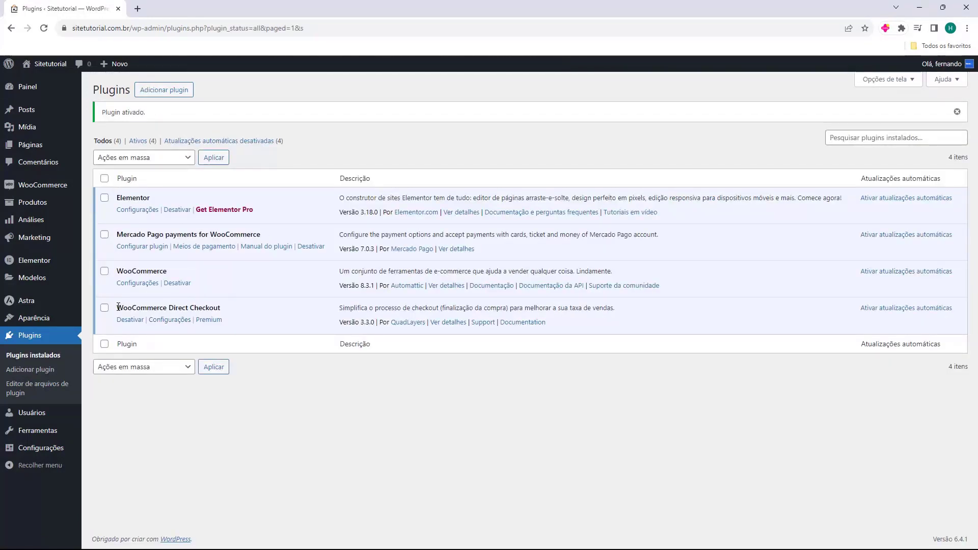
Step: Open WooCommerce's Finalização direta settings on the Geral tab, with all four options at Não
left_click_drag(118, 307, 196, 306)
left_click(202, 305)
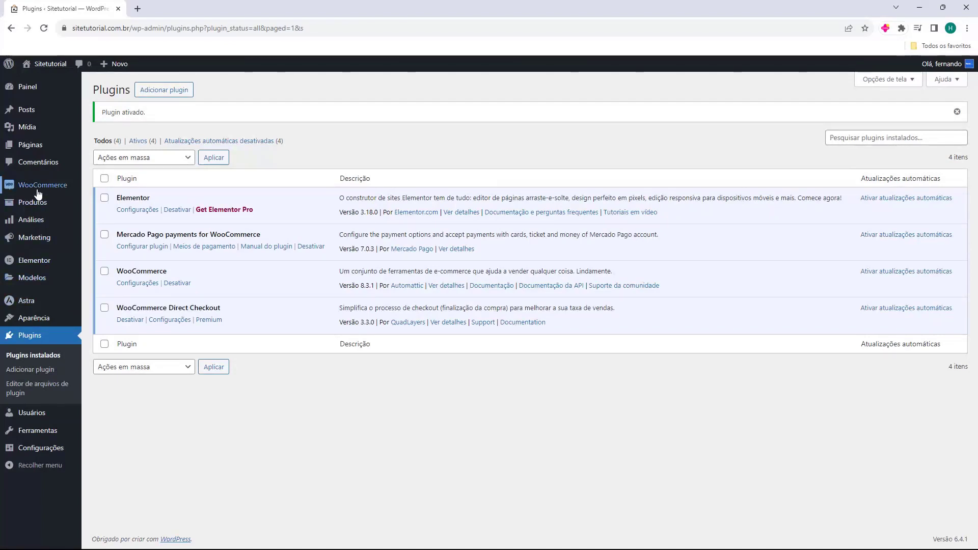
mouse_move(36, 191)
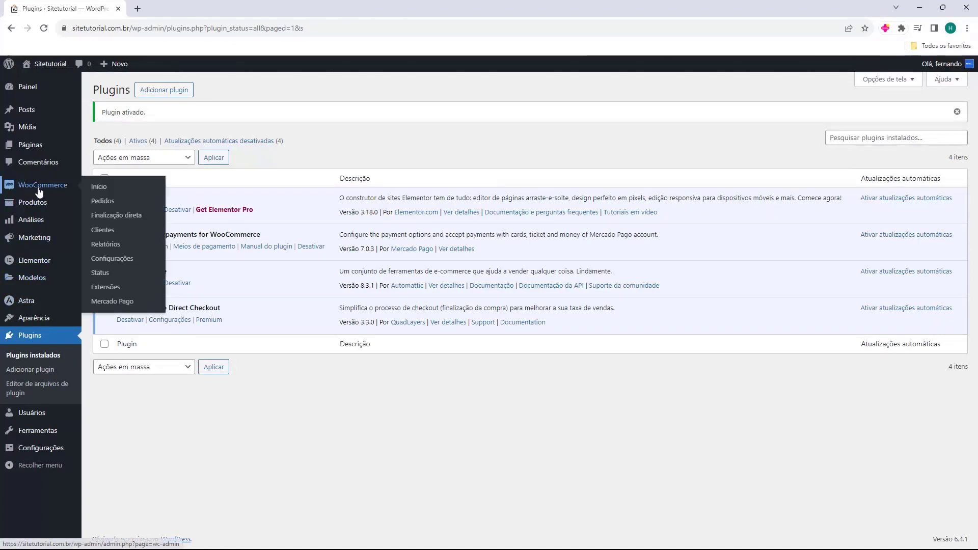
left_click(112, 222)
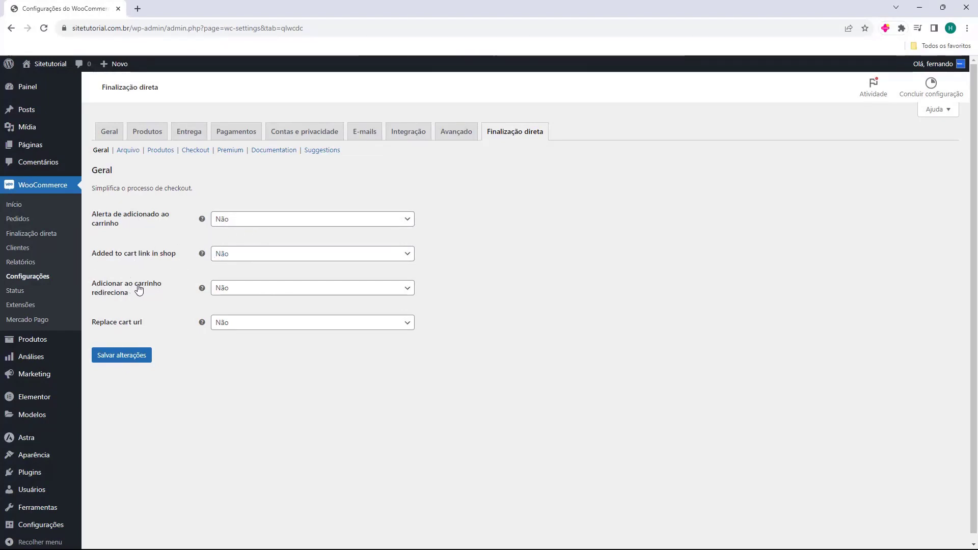
Step: Set 'Adicionar ao carrinho redireciona' to Sim and 'redireciona para' to Checkout
left_click(223, 289)
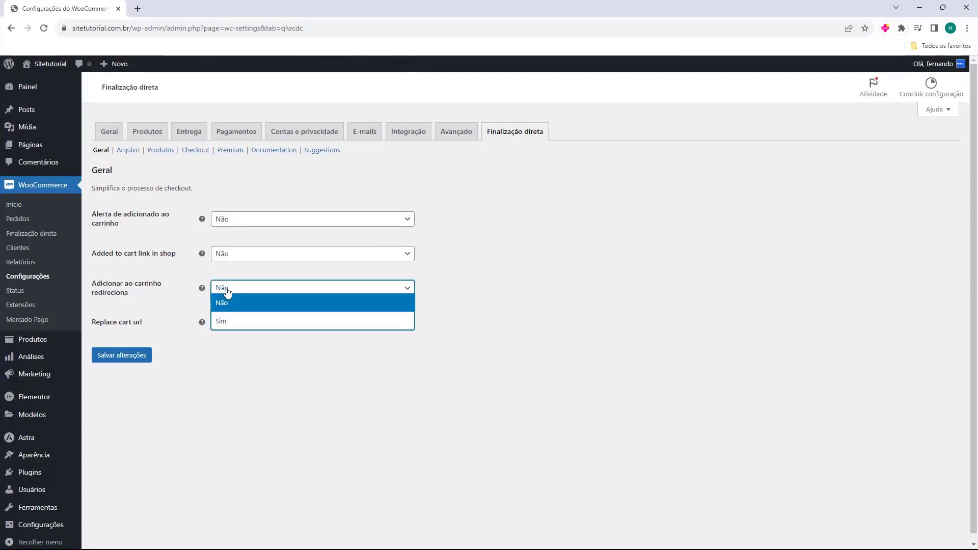
left_click(225, 322)
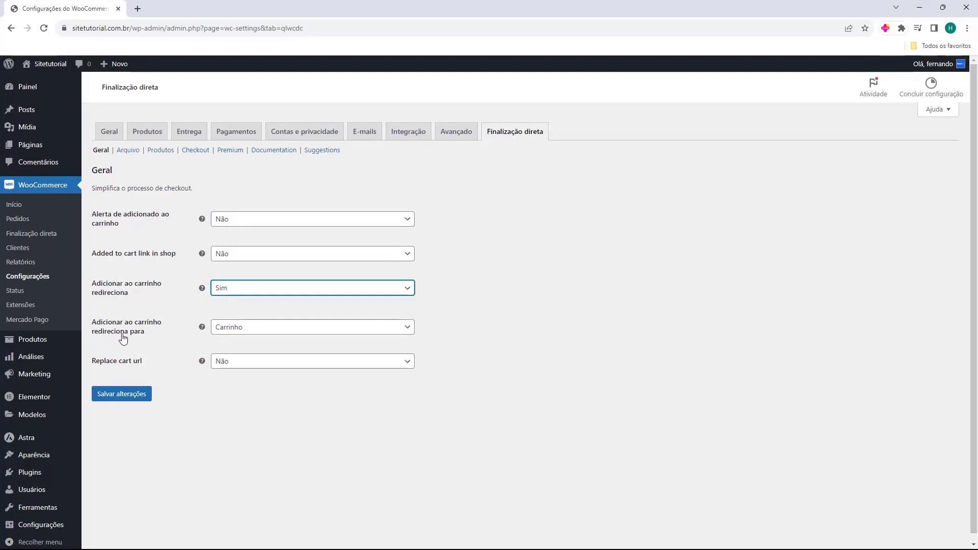
left_click(230, 334)
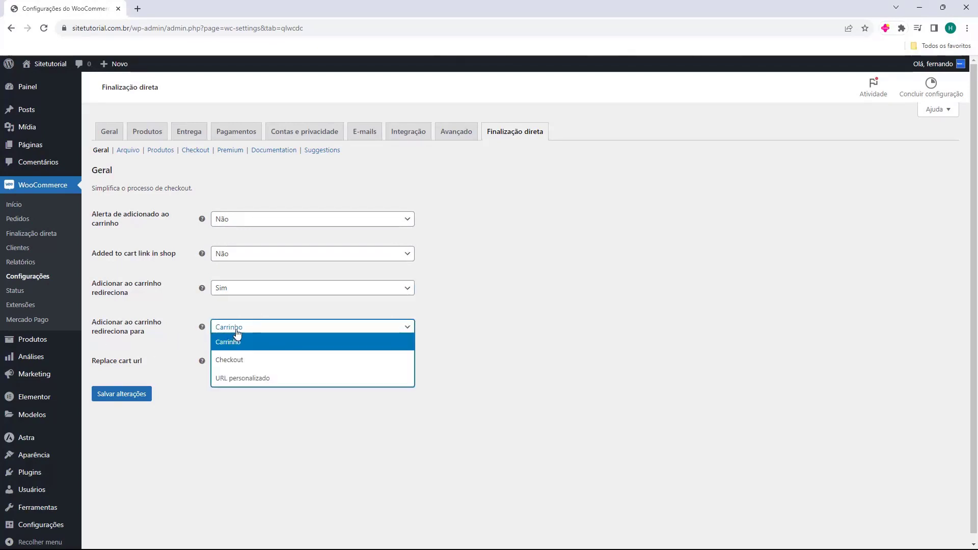
left_click(237, 360)
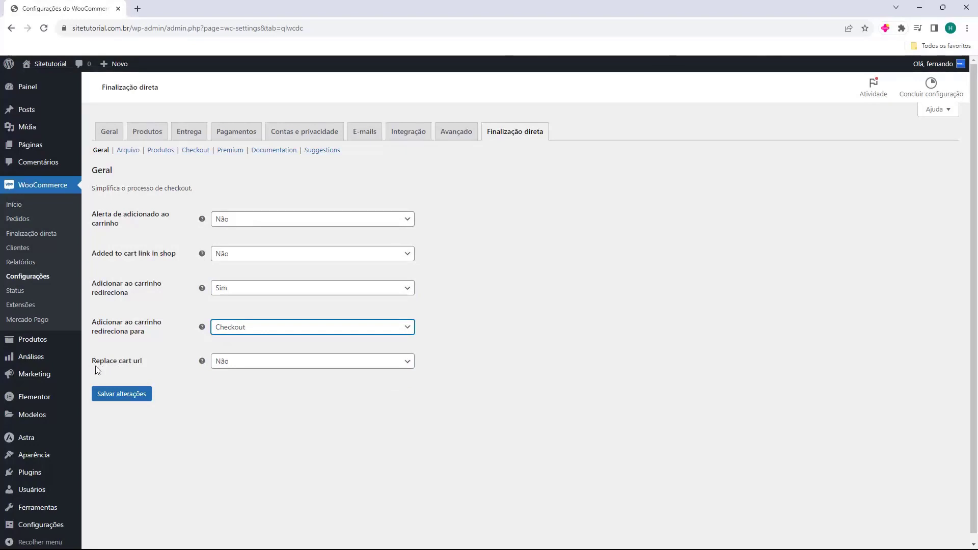
left_click(224, 377)
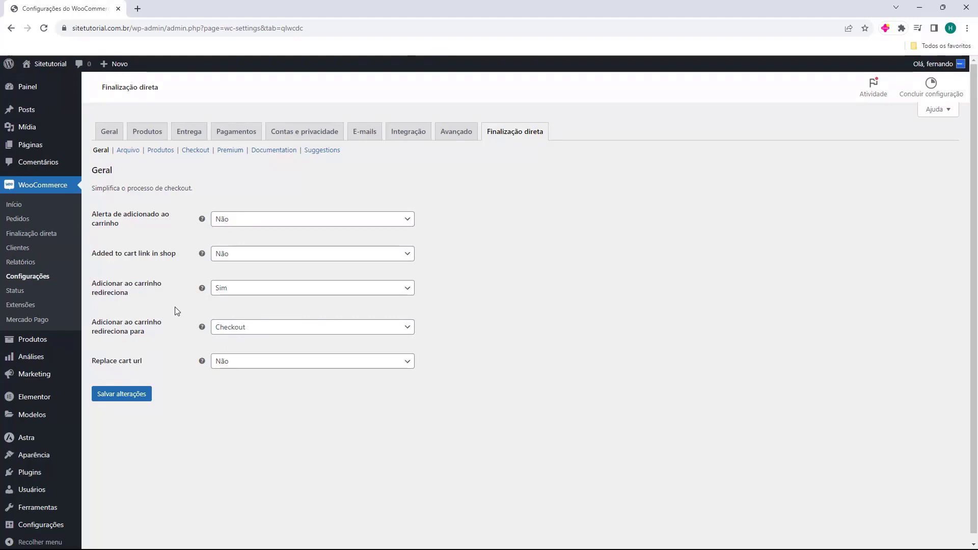
Step: Save the Direct Checkout settings and open the ebook's store page in a new tab from Produtos
left_click(130, 399)
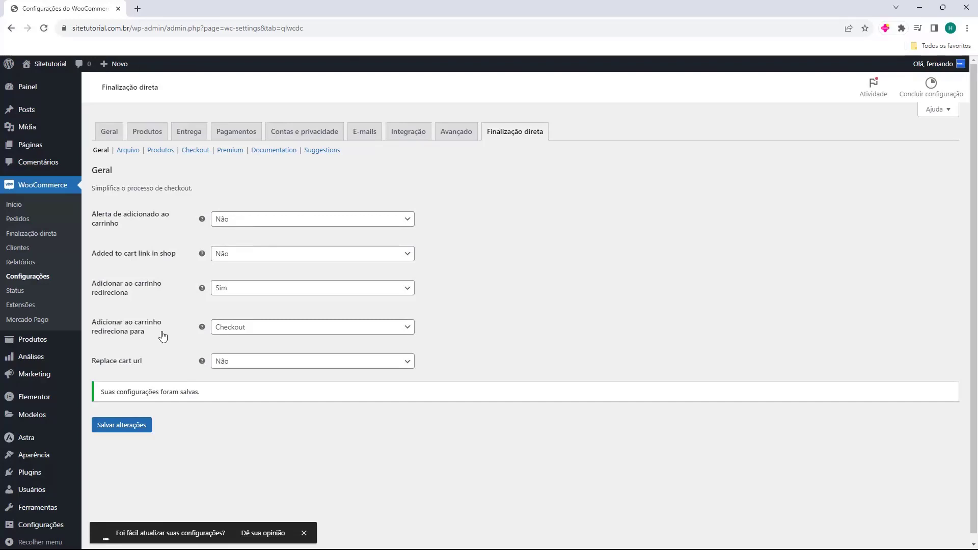
left_click(37, 347)
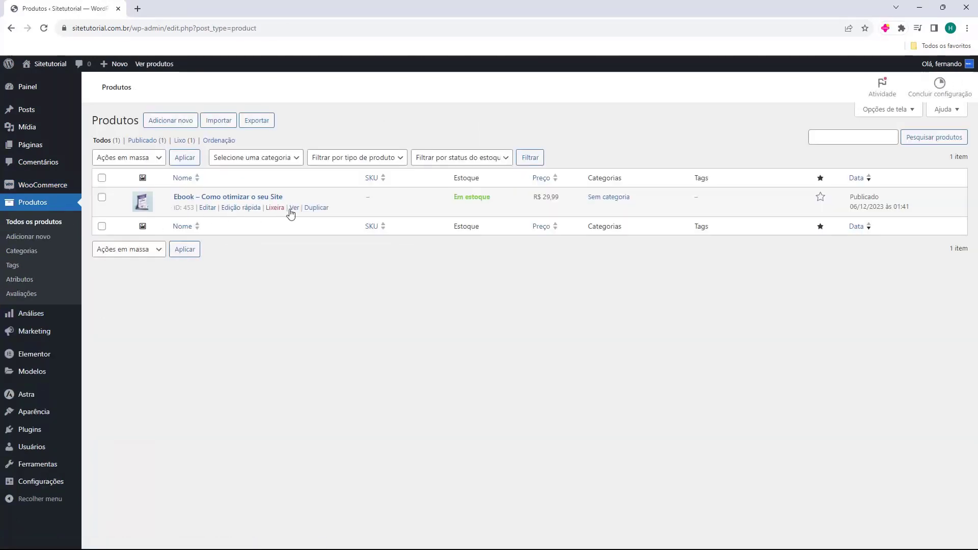
middle_click(292, 210)
Step: Buy the ebook with Comprar and review the added-to-cart message on the checkout page
left_click(188, 11)
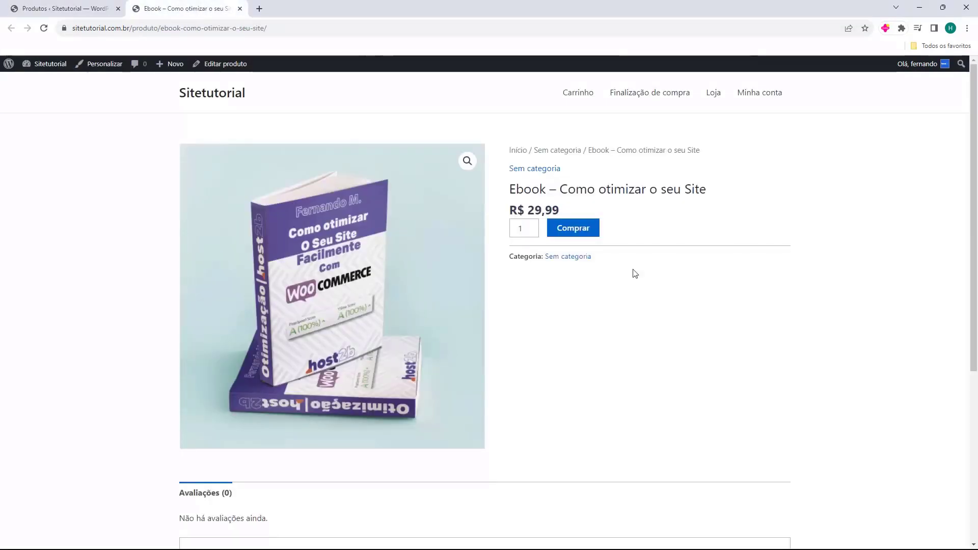
left_click(583, 235)
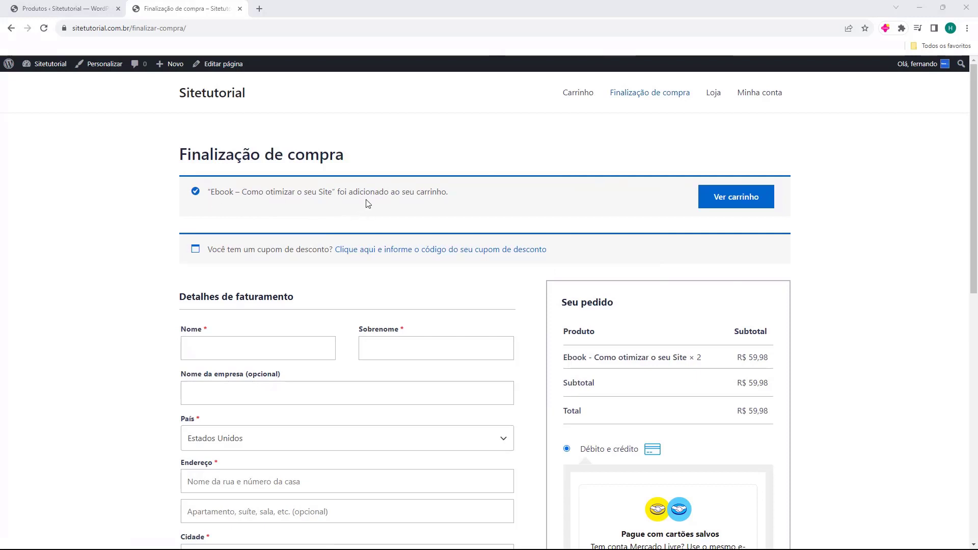
left_click_drag(349, 191, 441, 193)
left_click(342, 192)
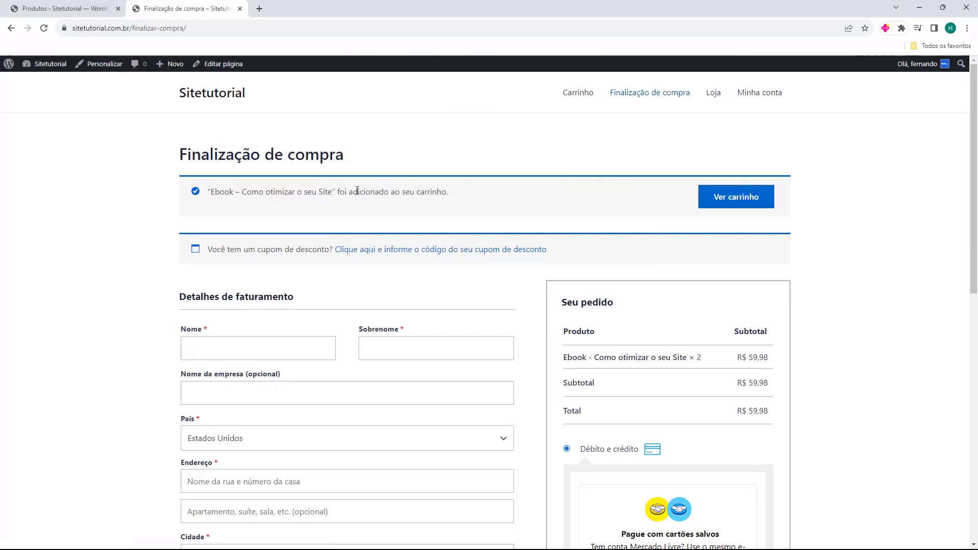
left_click_drag(381, 191, 344, 198)
left_click(497, 208)
left_click(380, 195)
Step: Check the order summary shows the ebook ×2 at R$ 59,98, then return to the products list
left_click_drag(569, 360, 593, 356)
left_click(694, 361)
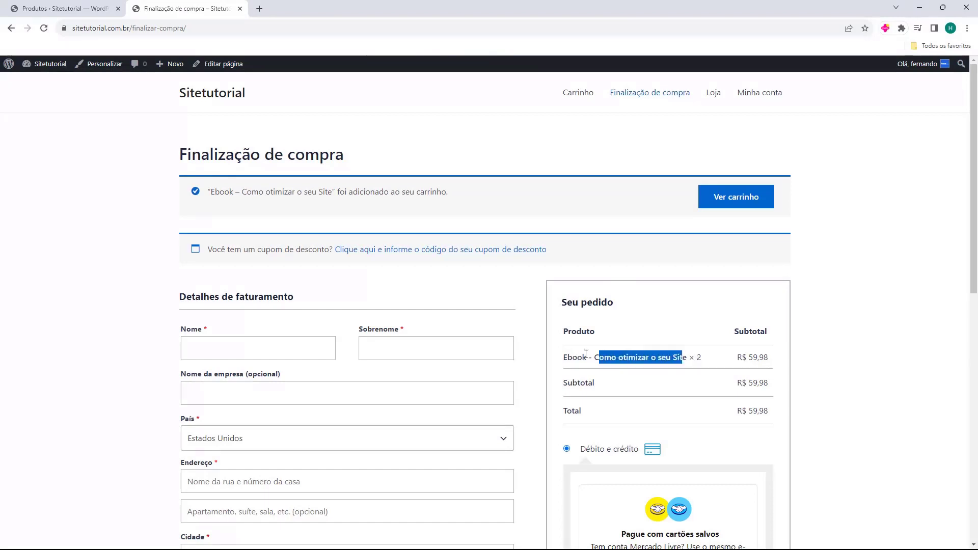
left_click(582, 354)
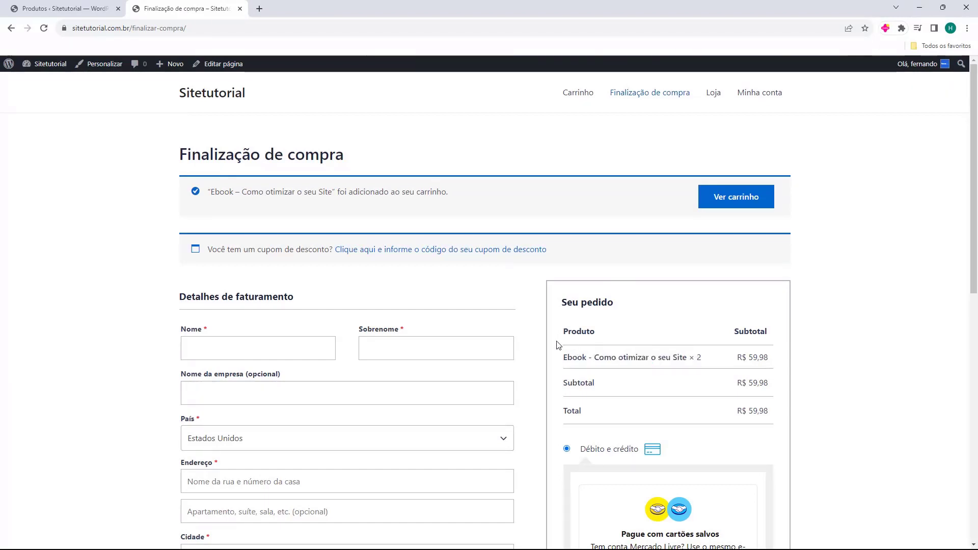
left_click_drag(598, 357, 770, 356)
left_click(700, 366)
left_click(723, 359)
double_click(701, 357)
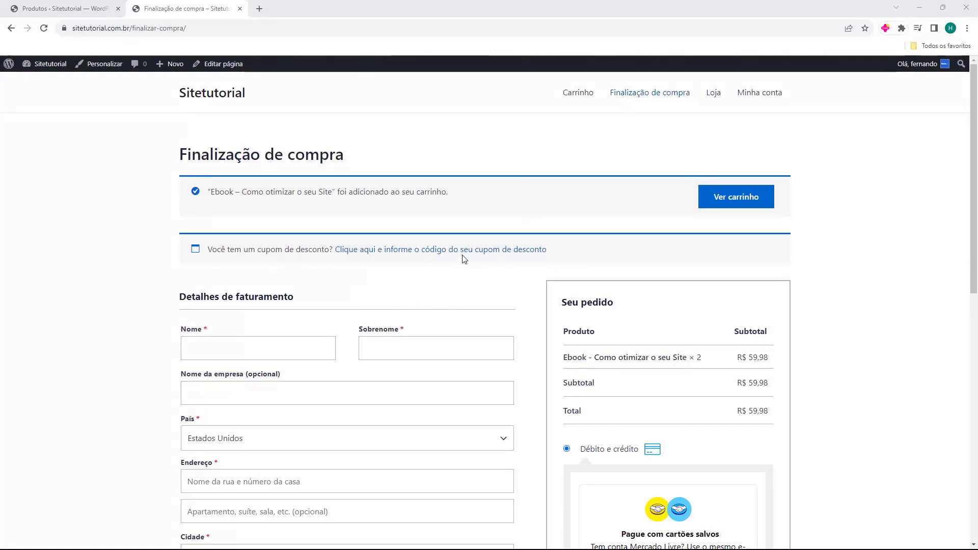
left_click(45, 11)
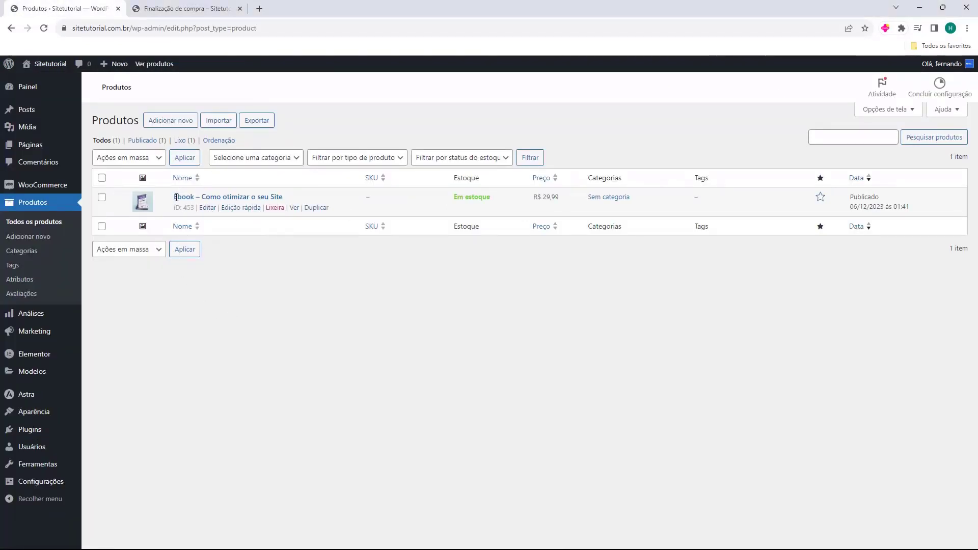
Step: Note the ebook's product ID 453 in the products list
left_click_drag(173, 197, 293, 199)
left_click(292, 199)
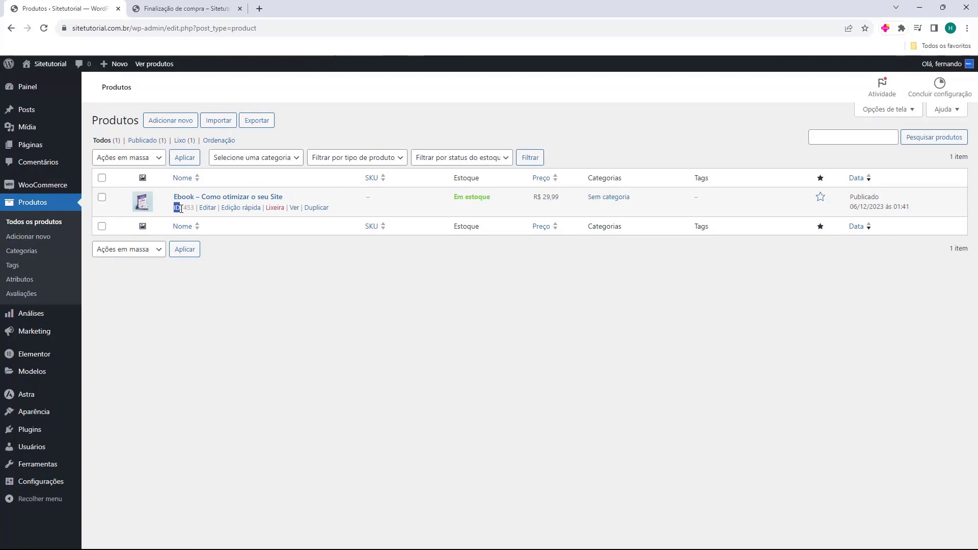
left_click(179, 209)
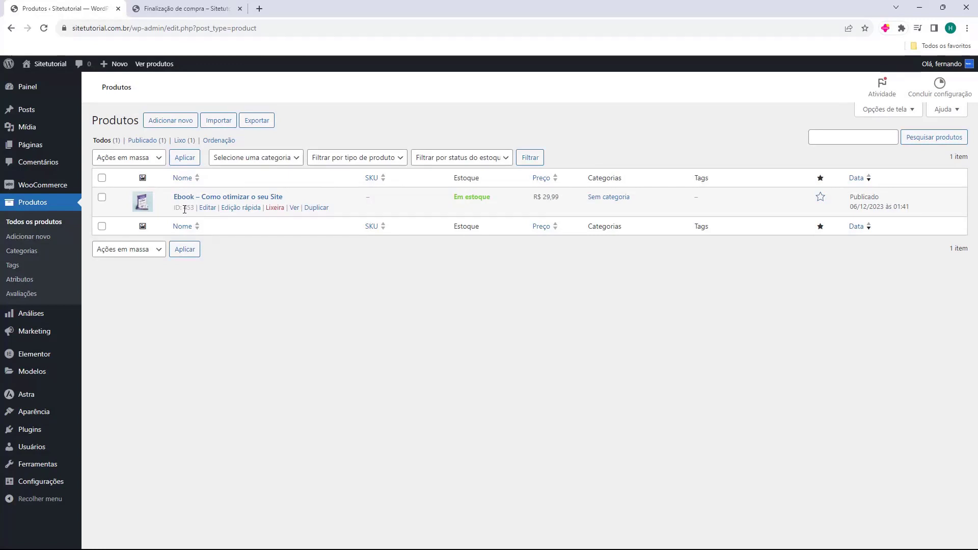
Step: Remove /finalizar-compra/ from the checkout tab's address to load sitetutorial.com.br
left_click(171, 15)
left_click(180, 29)
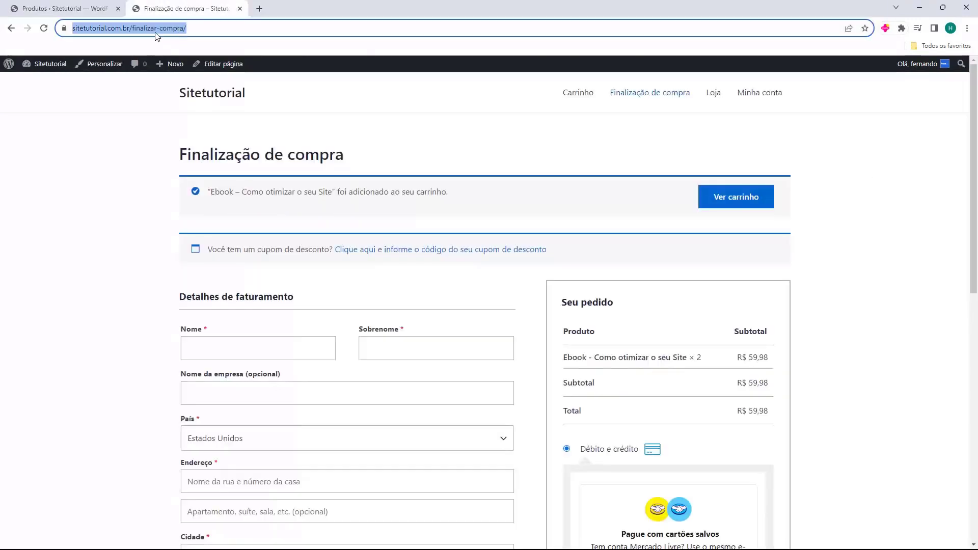
left_click(128, 28)
key("shift+End")
key("BackSpace")
key("Return")
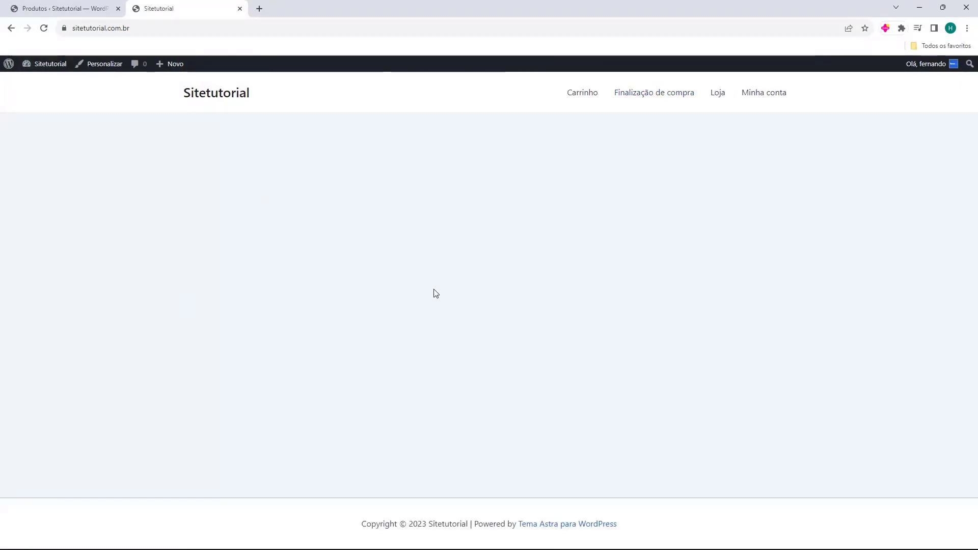
Step: Append /?add-to-cart=453 to the site address, checking the product ID in Produtos
left_click(92, 33)
left_click(102, 29)
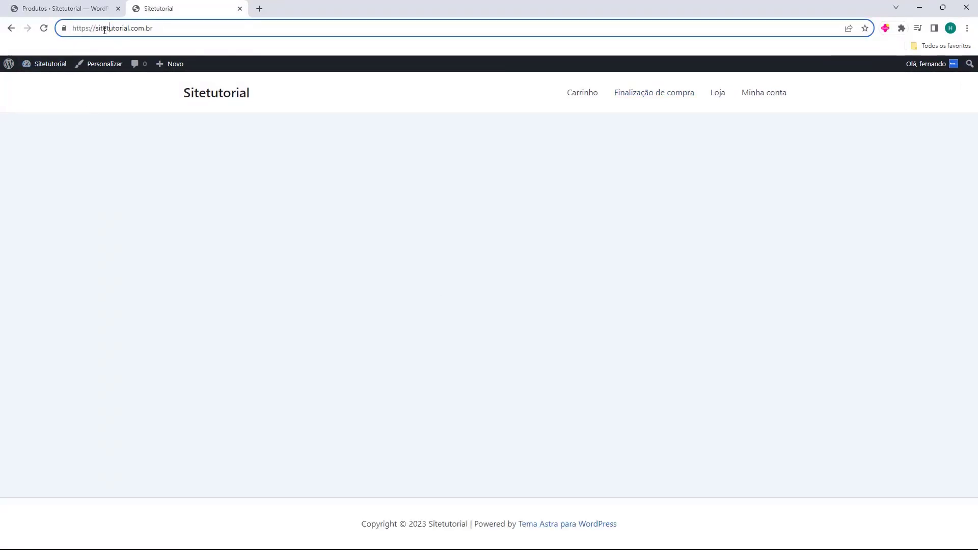
left_click_drag(97, 28, 153, 28)
left_click(163, 28)
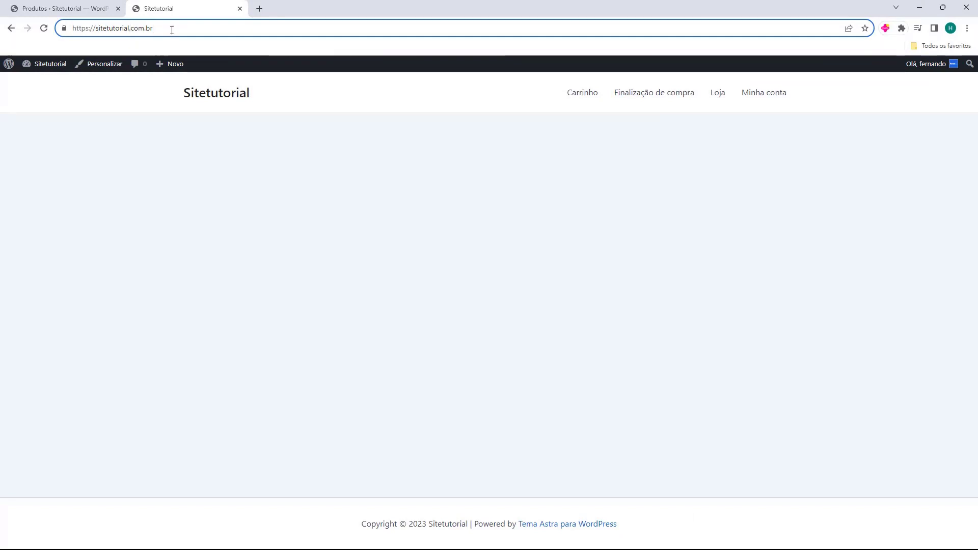
type("/")
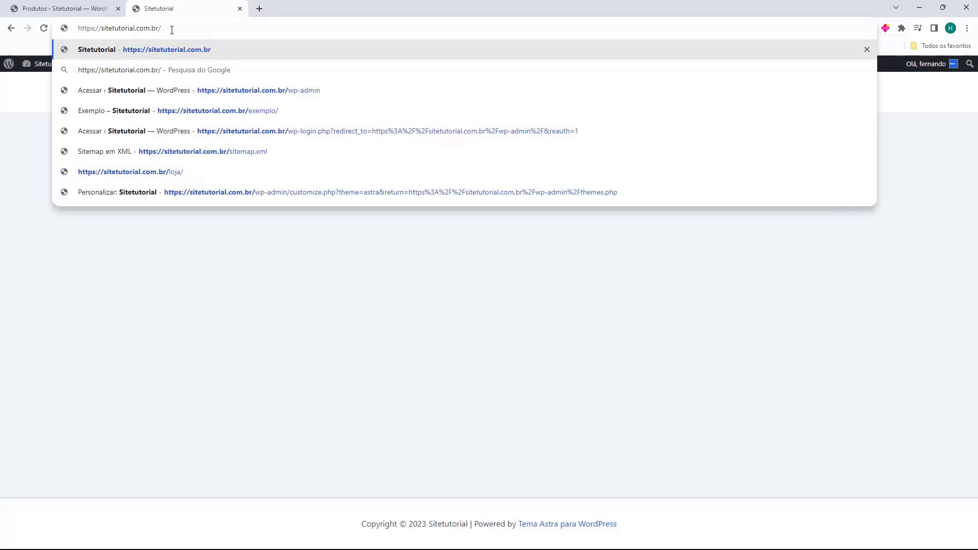
type("?")
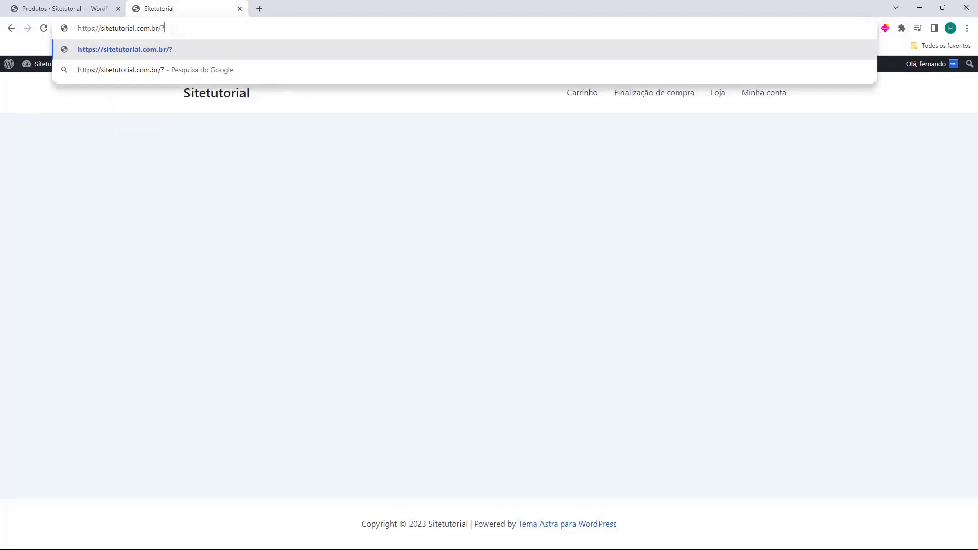
type("add-to-cart")
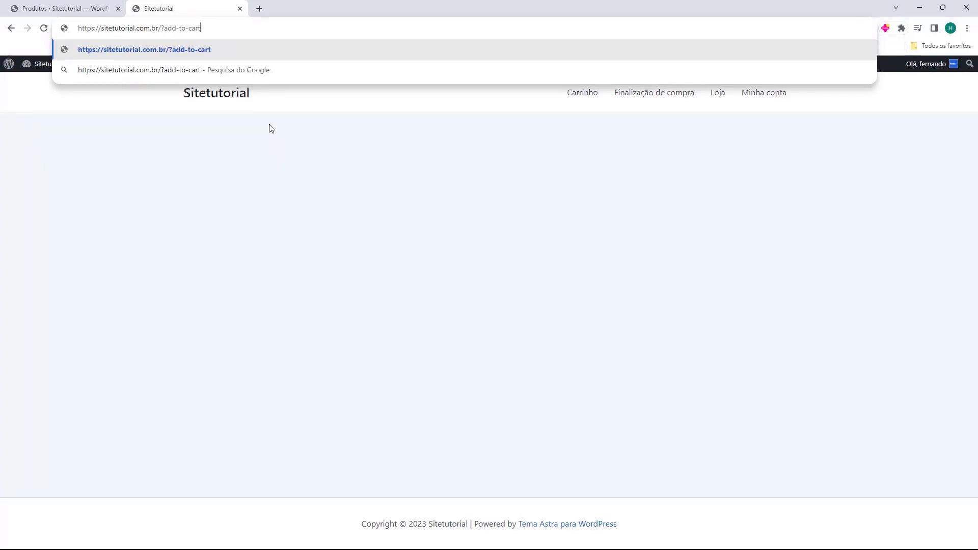
type("=")
left_click(108, 9)
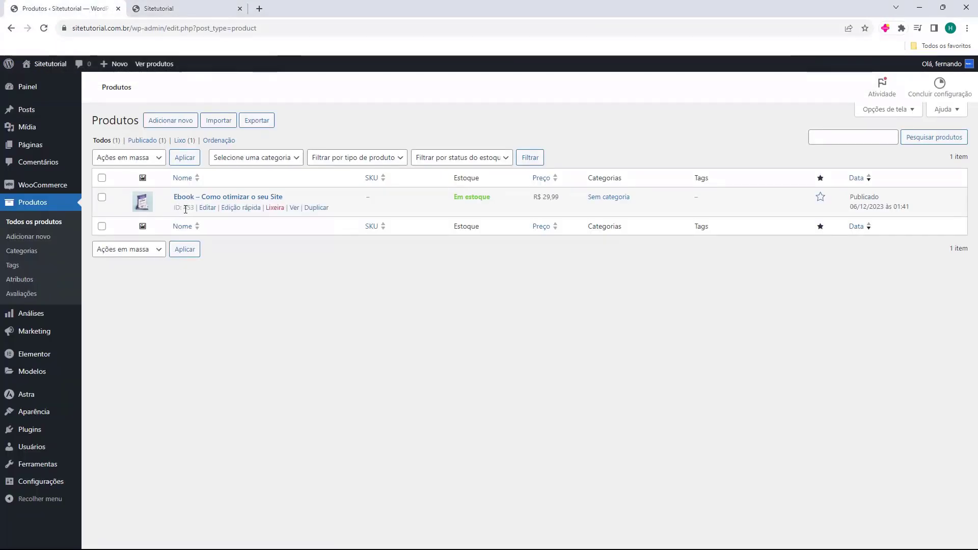
left_click(173, 8)
type("453")
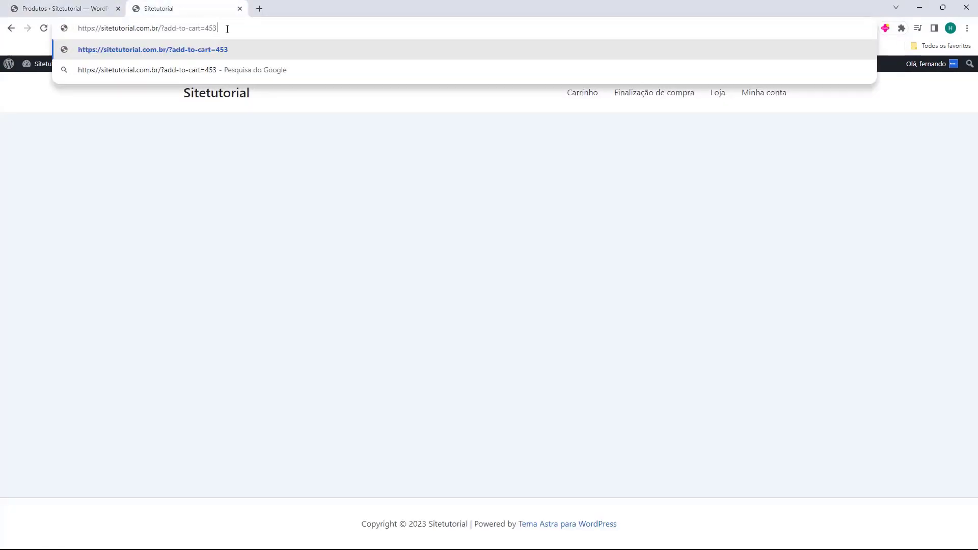
left_click_drag(218, 28, 158, 29)
left_click(104, 27)
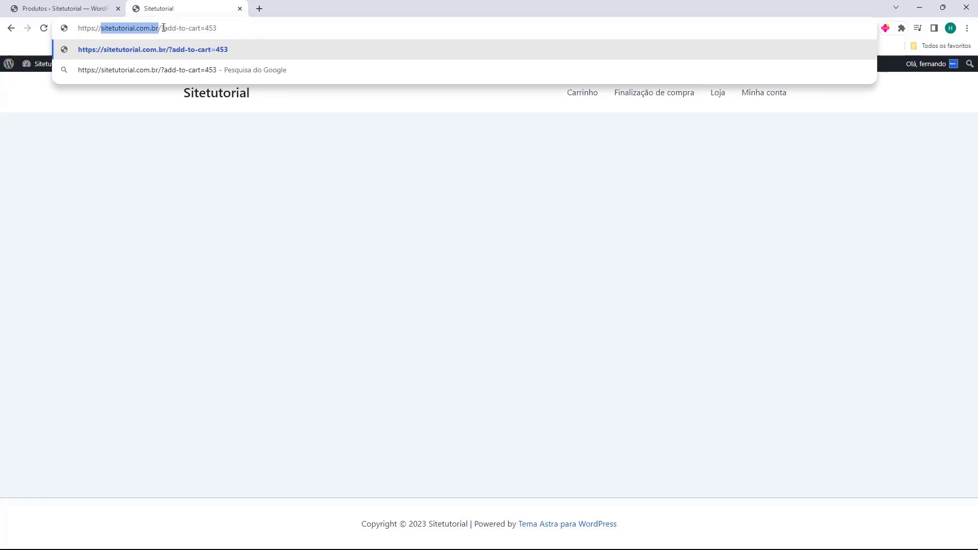
triple_click(223, 30)
key("ctrl+c")
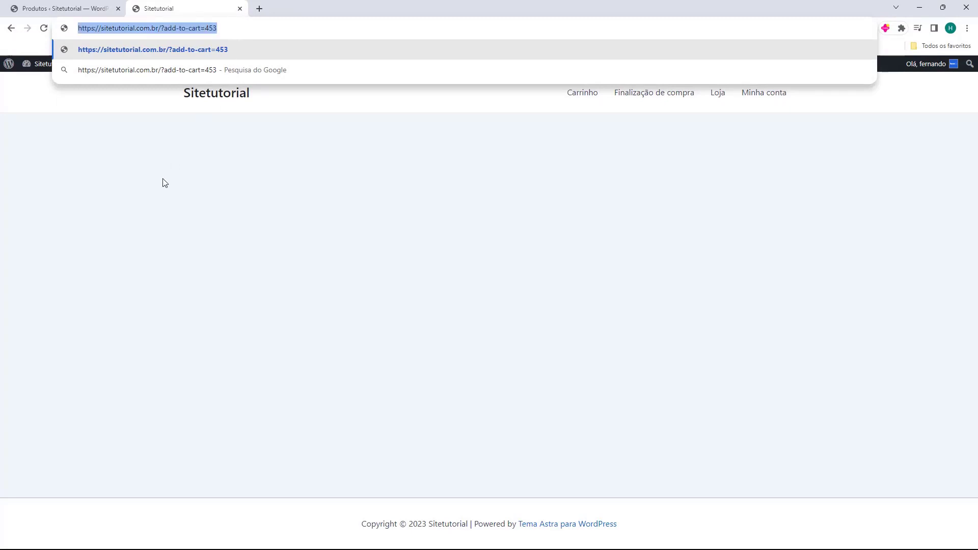
left_click(43, 29)
left_click(150, 31)
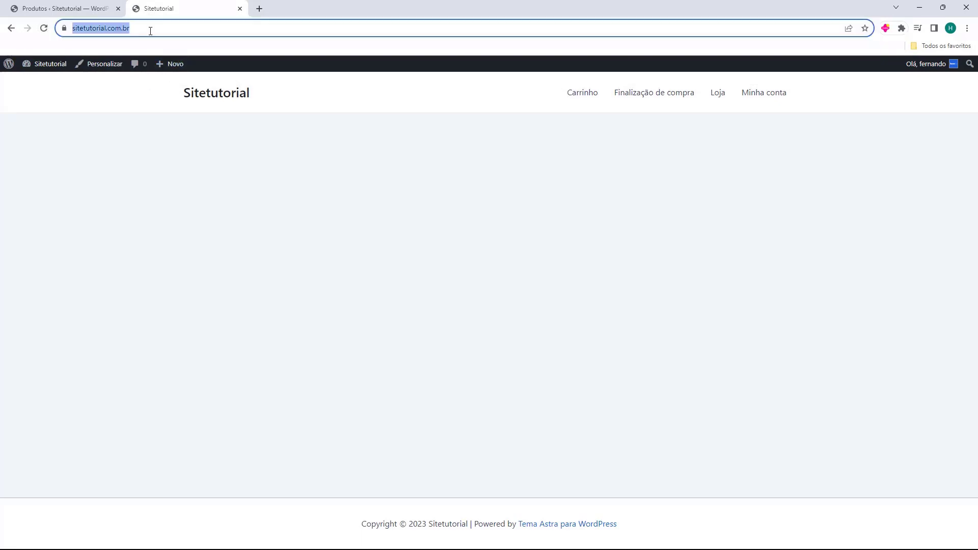
key("ctrl+v")
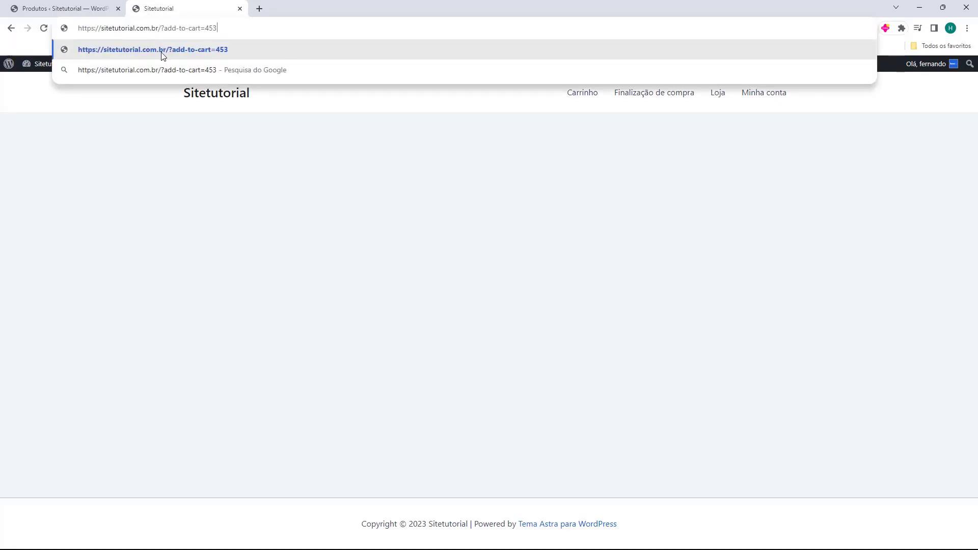
left_click(162, 53)
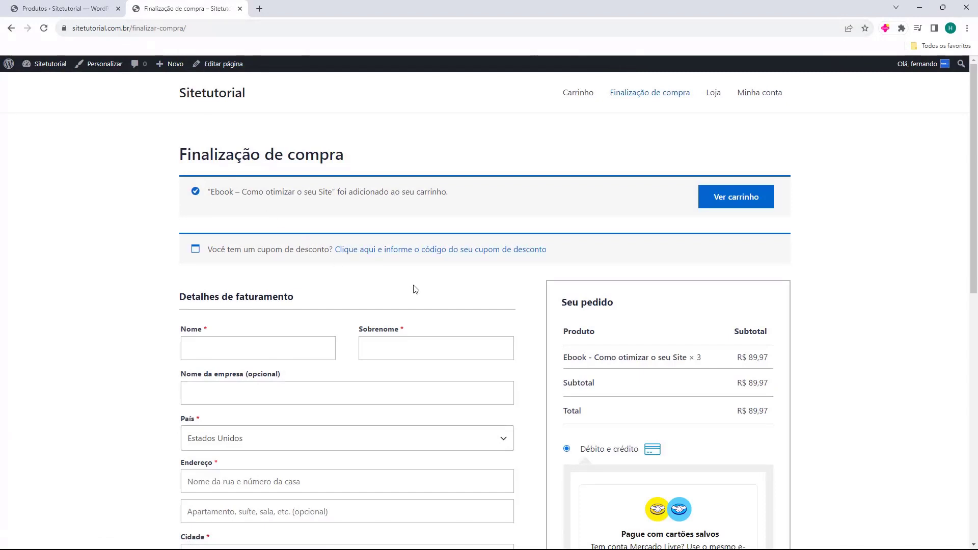
Step: Check the order summary's ebook line, now at quantity 3
left_click_drag(560, 350, 604, 359)
left_click(697, 359)
double_click(698, 359)
left_click(703, 362)
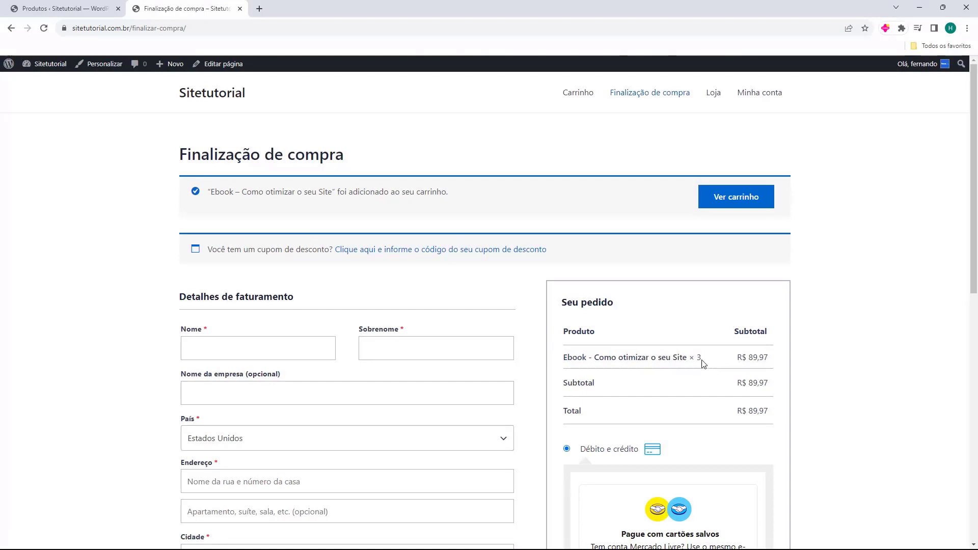
Step: Paste the add-to-cart=453 link into the checkout tab's address again
left_click(184, 30)
key("ctrl+v")
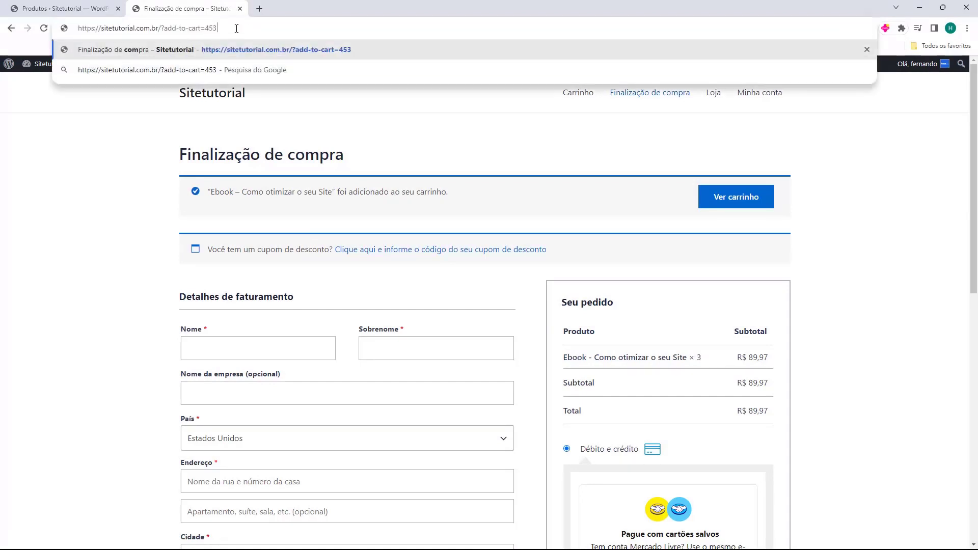
left_click_drag(237, 29, 75, 28)
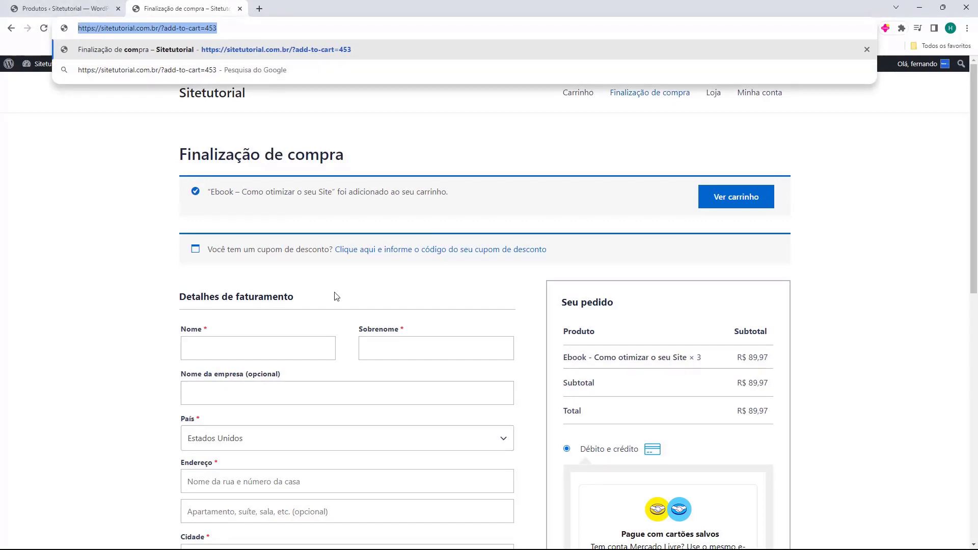
left_click(536, 362)
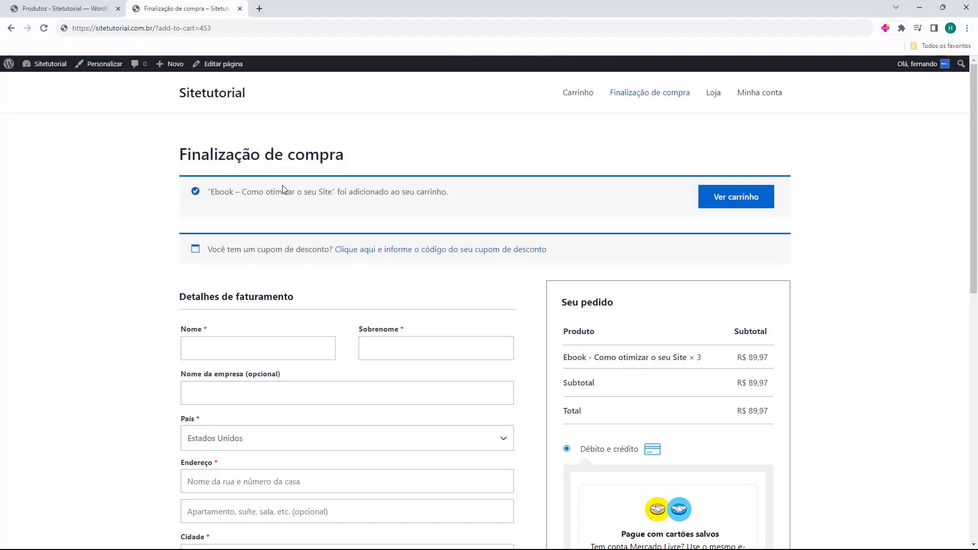
Step: Review the added-to-cart notice and the Sitetutorial site title on the checkout page
left_click_drag(207, 192, 334, 192)
left_click(330, 192)
left_click_drag(252, 95, 175, 97)
left_click(258, 92)
left_click_drag(258, 91, 179, 97)
left_click_drag(313, 106, 786, 109)
left_click(520, 129)
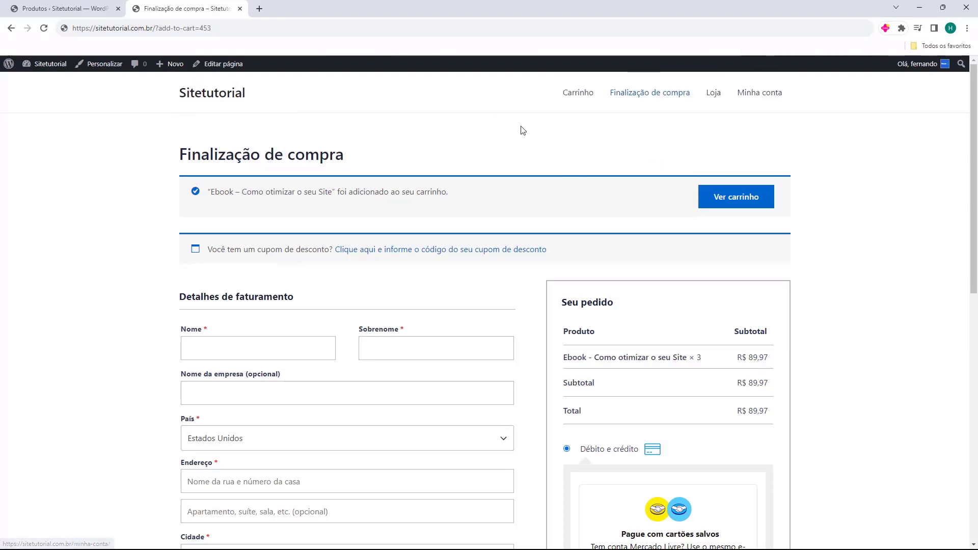
Step: Scroll down to the footer copyright line, then return to the admin products list
scroll(432, 124, "down", 10)
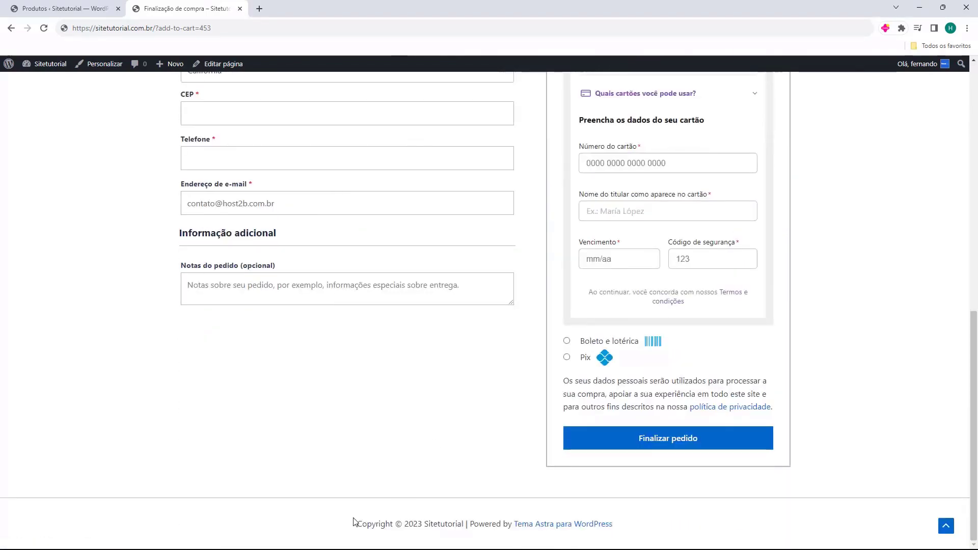
left_click_drag(356, 524, 643, 522)
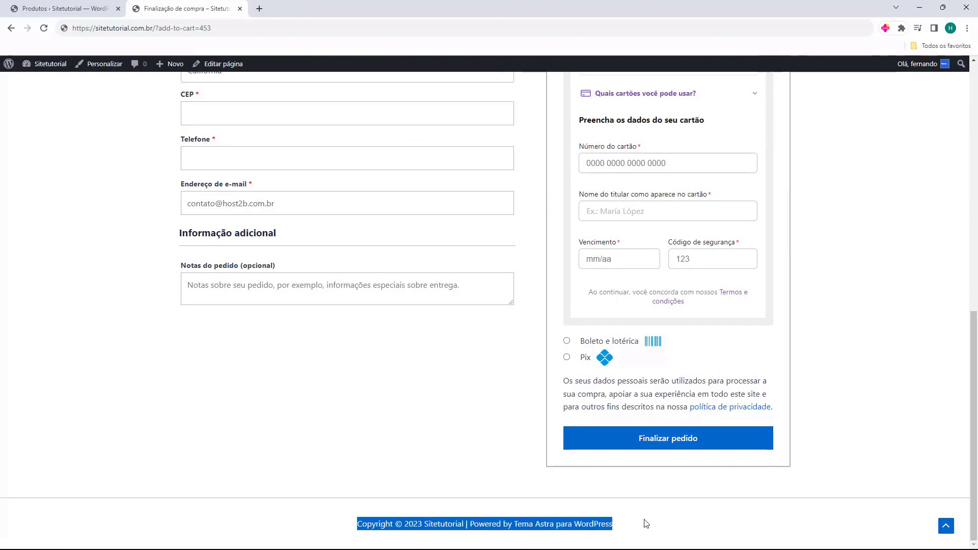
left_click(644, 522)
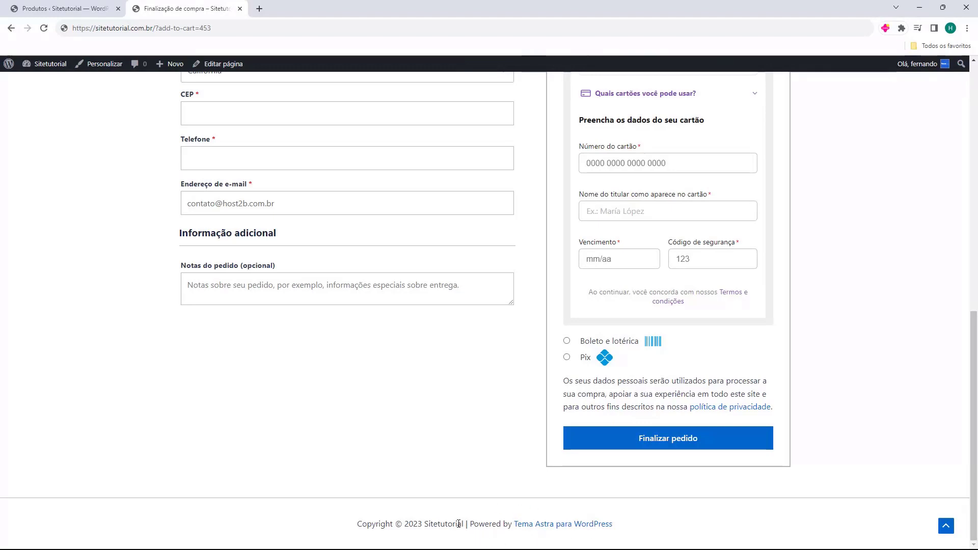
double_click(372, 524)
left_click(465, 487)
left_click(94, 16)
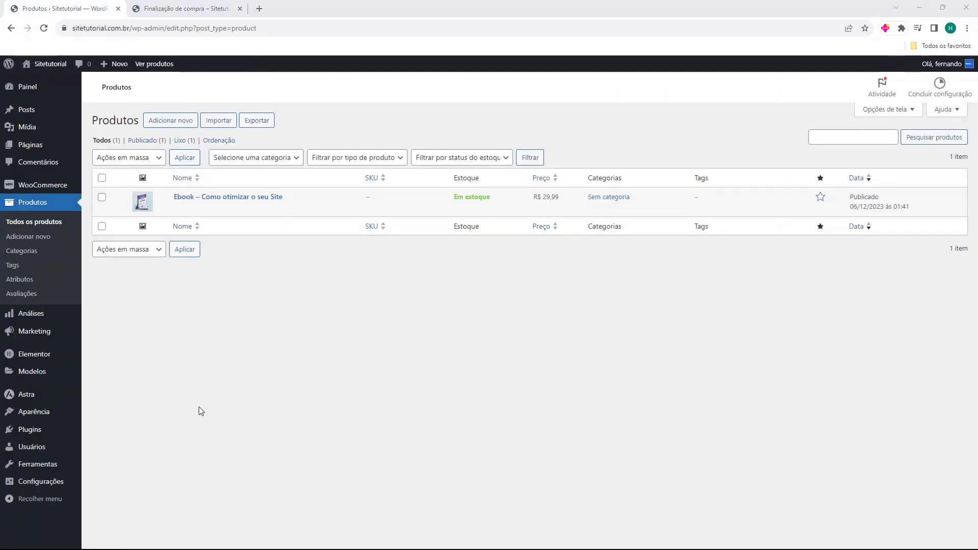
Step: Open Aparência > Temas, close the checkout tab, and launch Personalizar for Astra
left_click(31, 415)
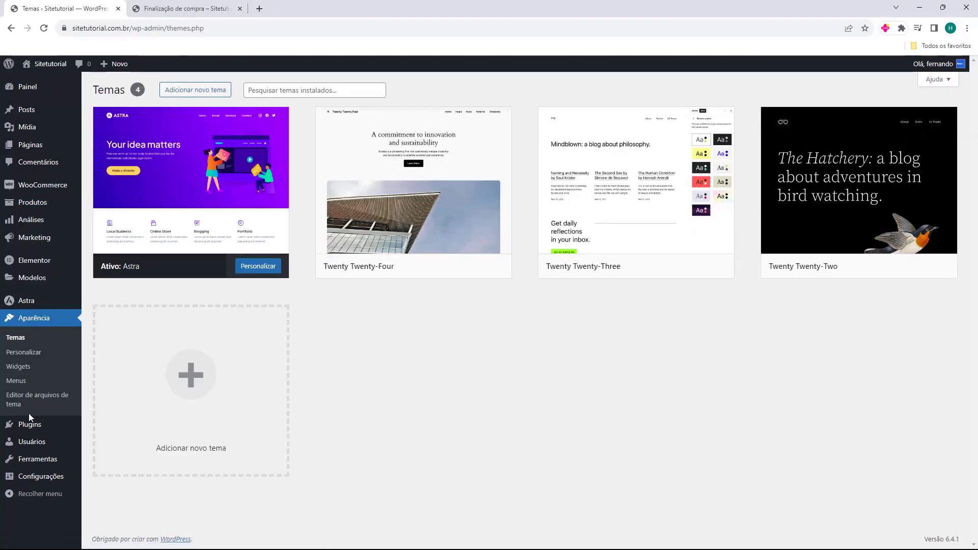
middle_click(182, 8)
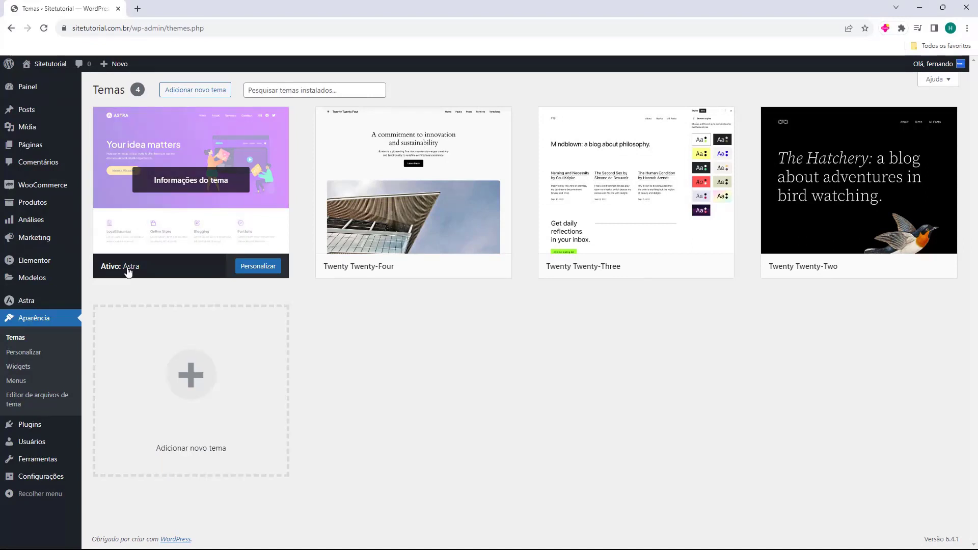
left_click(266, 273)
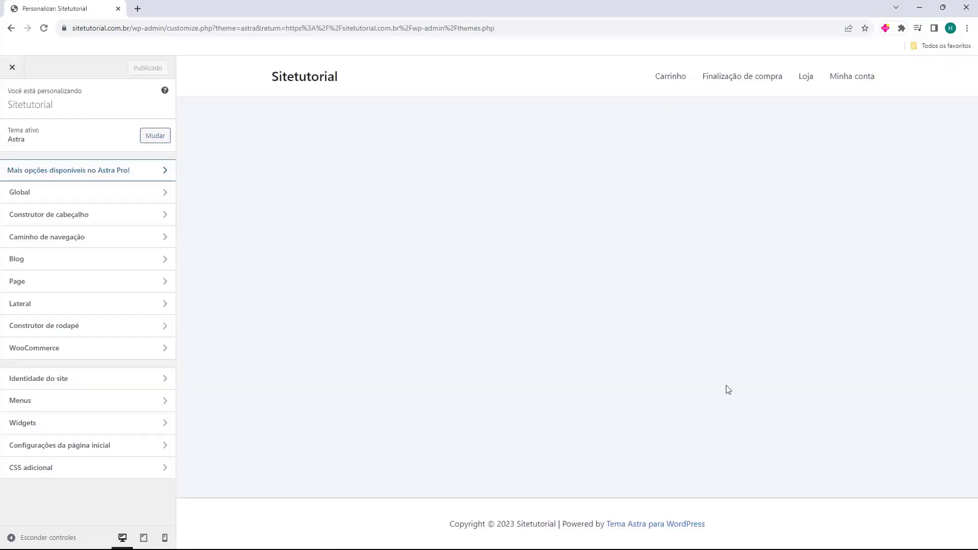
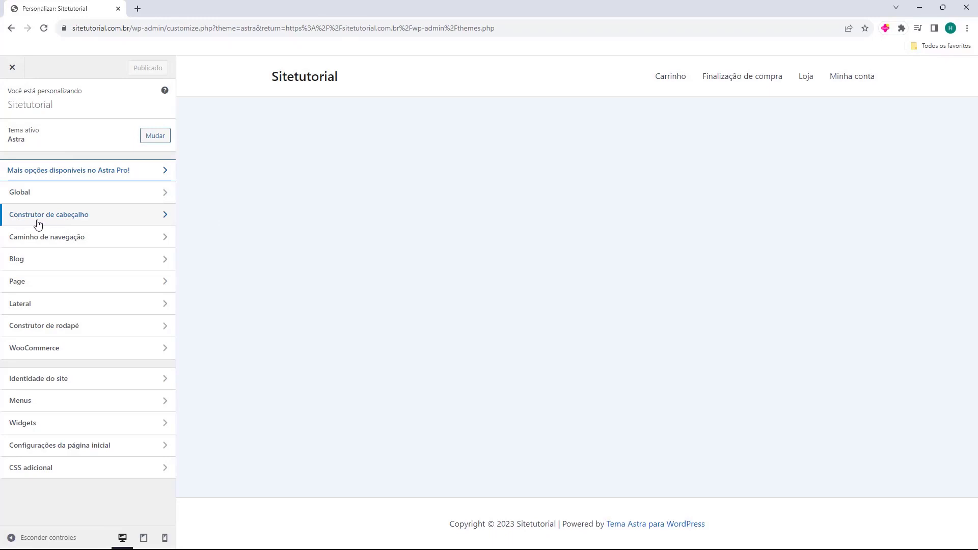
Step: Remove the 'Título do site e logo' and 'Menu principal' elements from the Astra header builder
left_click(69, 219)
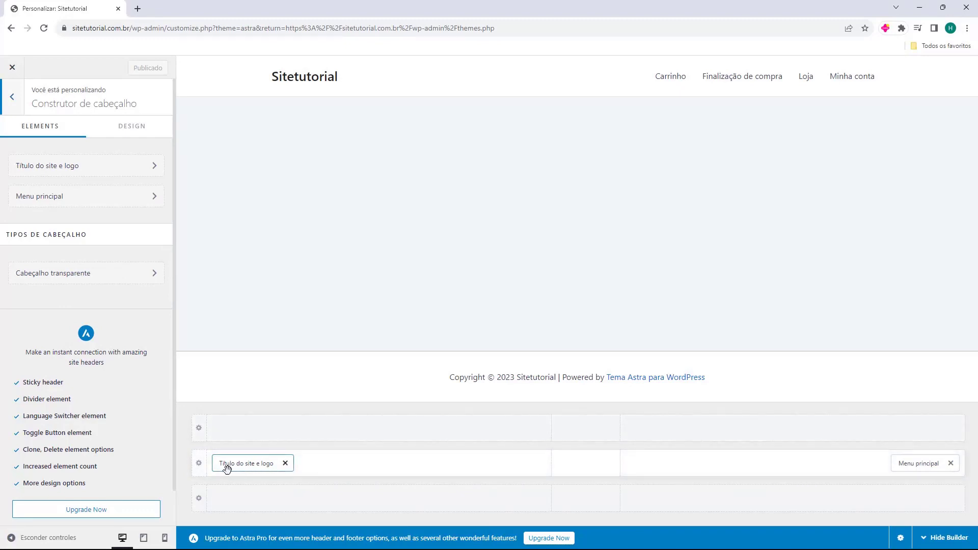
left_click(284, 463)
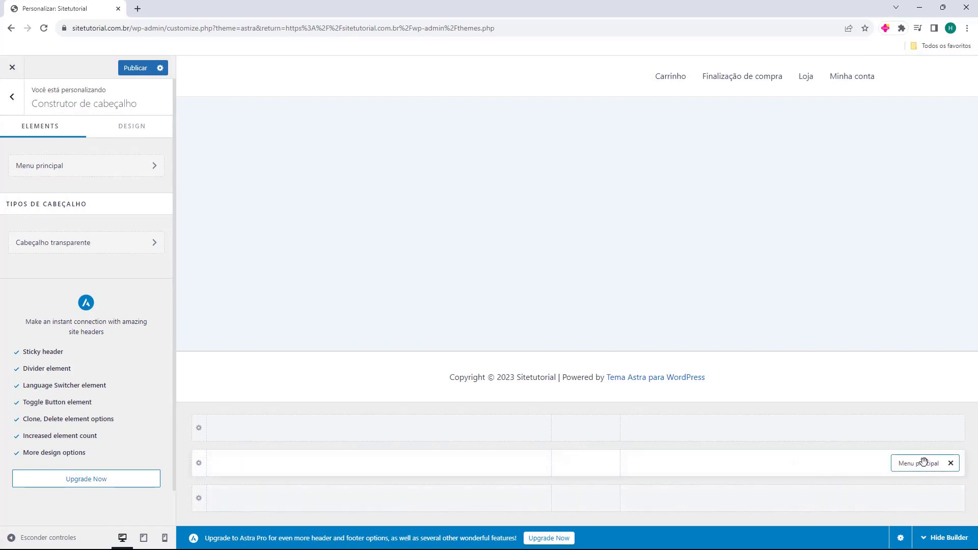
left_click(950, 465)
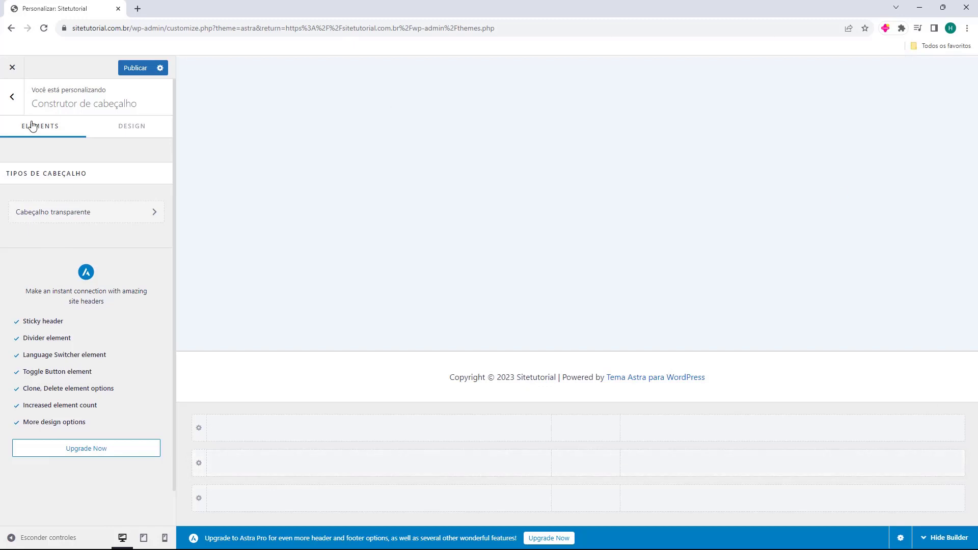
left_click(11, 98)
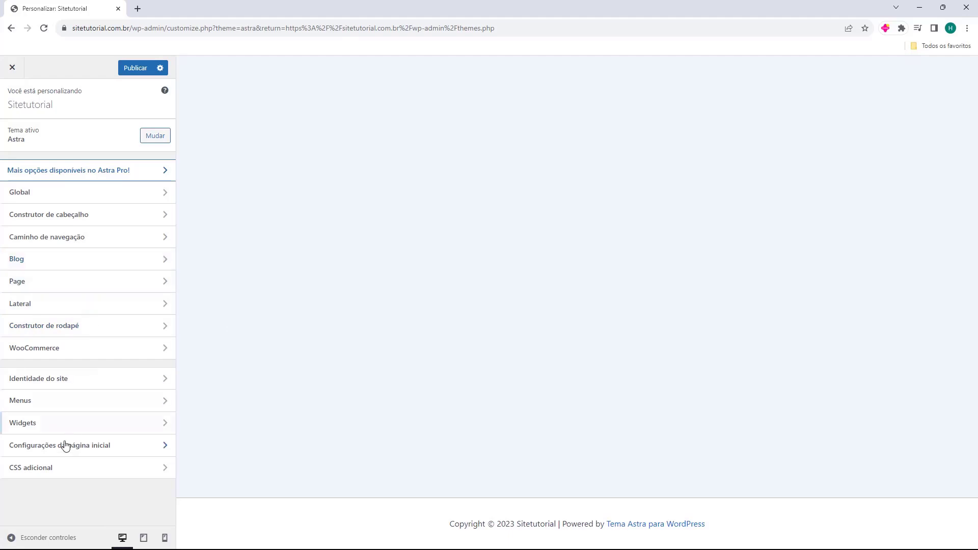
Step: In Additional CSS, start a rule with the selector .woocommerce-message and an opening brace
left_click(30, 468)
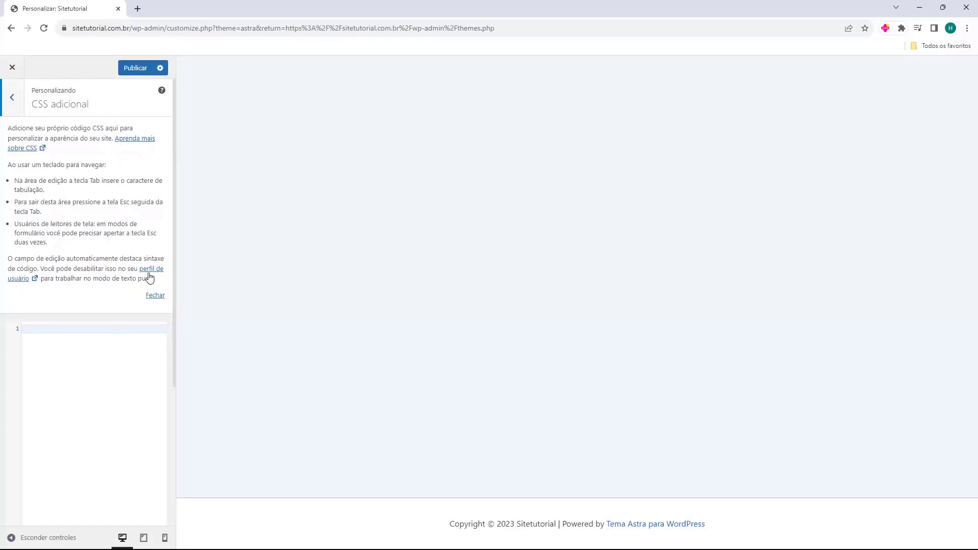
left_click(155, 294)
left_click(95, 156)
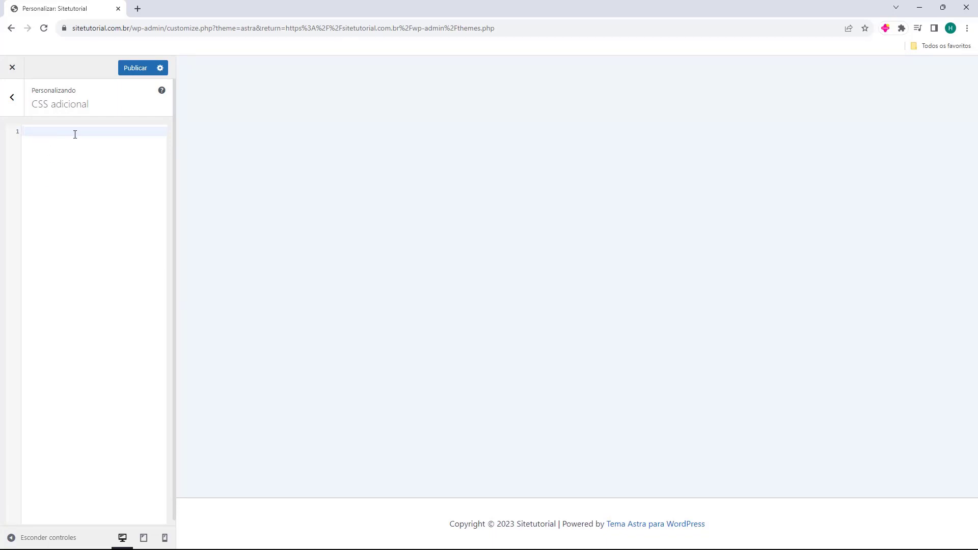
type(".woocommerce-message")
type("{")
Step: Add the declaration 'display: none;' inside the .woocommerce-message braces
left_click_drag(107, 133, 100, 136)
left_click(101, 134)
left_click(103, 133)
key("Return")
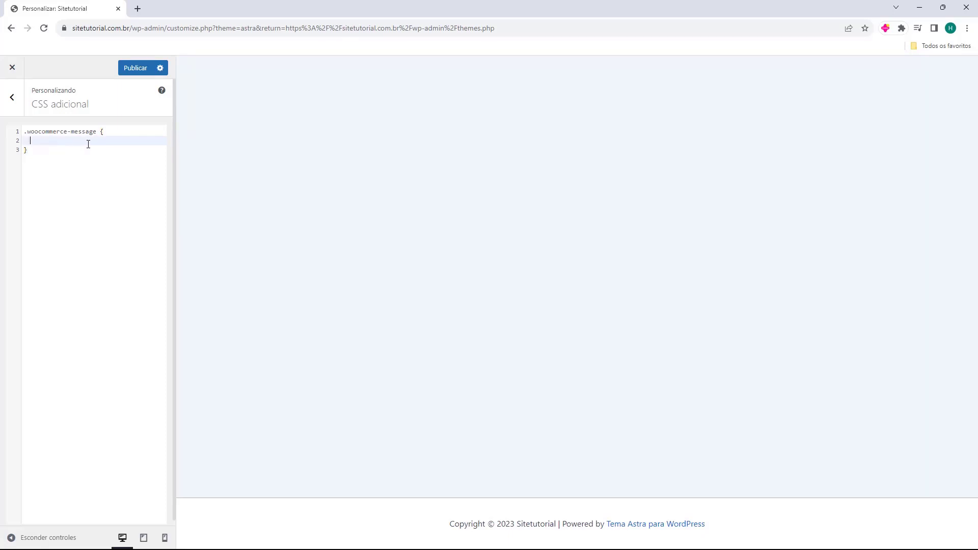
type("display")
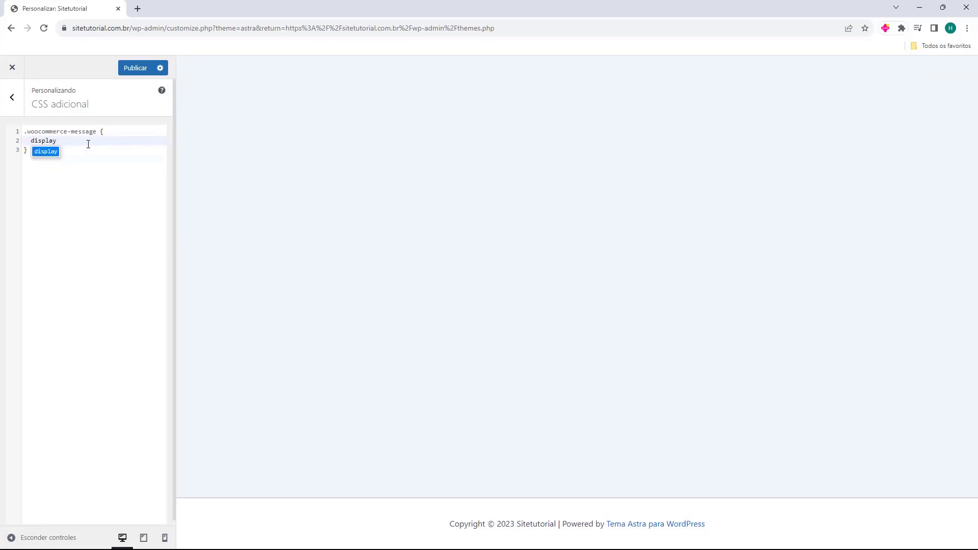
type(":")
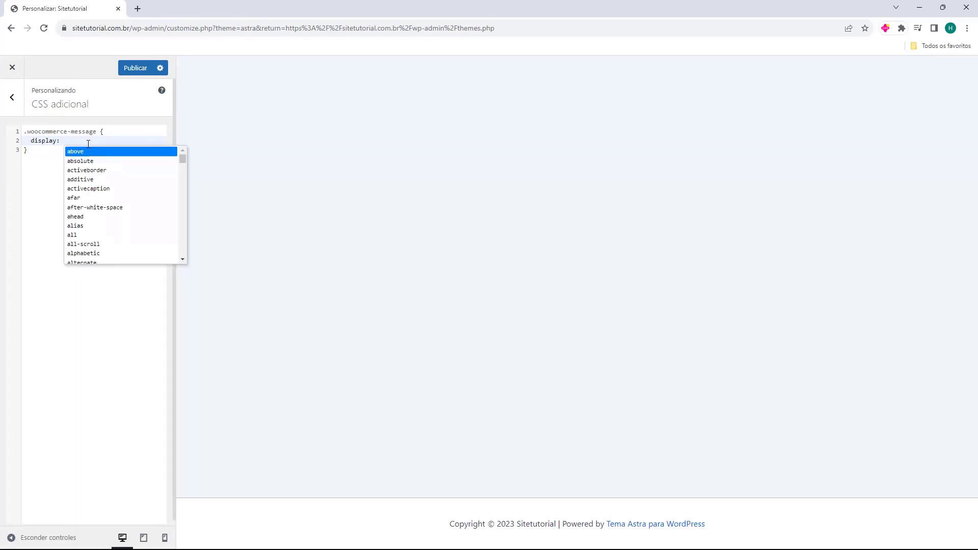
type(" none")
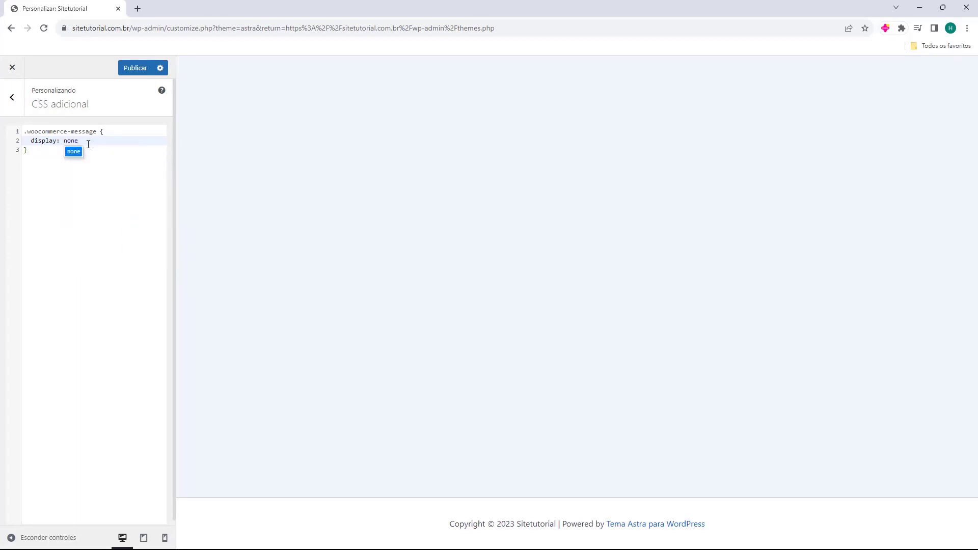
type(";")
left_click(53, 152)
mouse_move(27, 133)
left_mouse_down()
mouse_move(99, 133)
mouse_move(30, 139)
left_mouse_up()
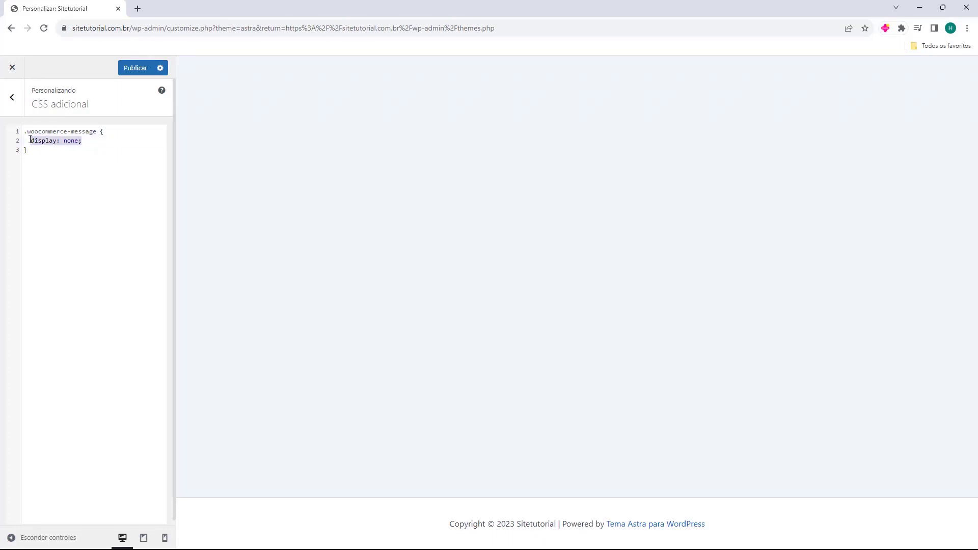
left_click(81, 155)
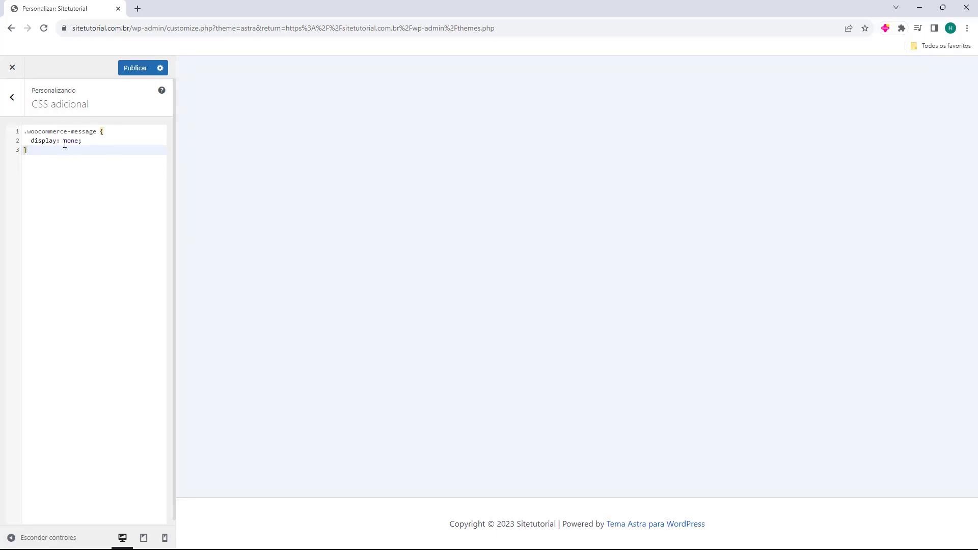
left_click(11, 102)
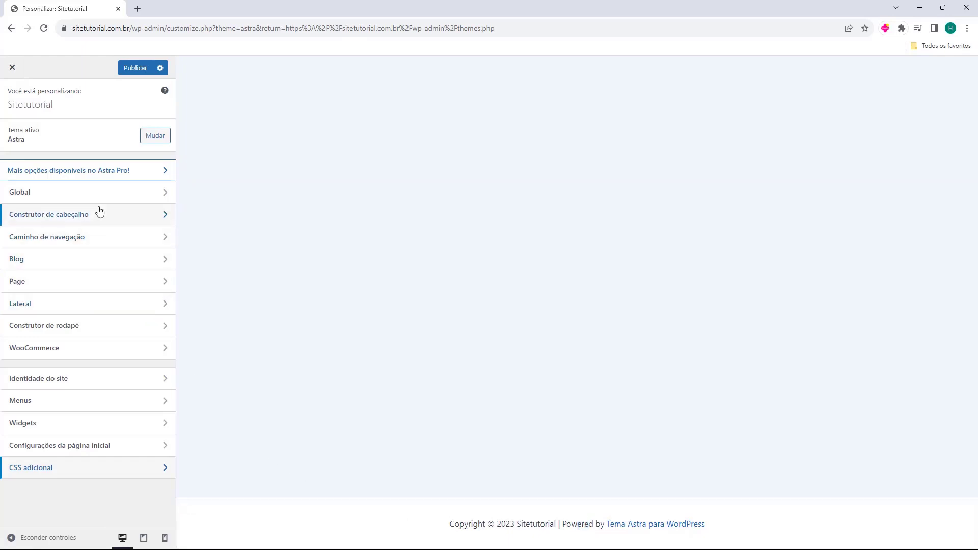
Step: Delete the 'Powered by' credit from the footer Copyright element text
left_click(57, 333)
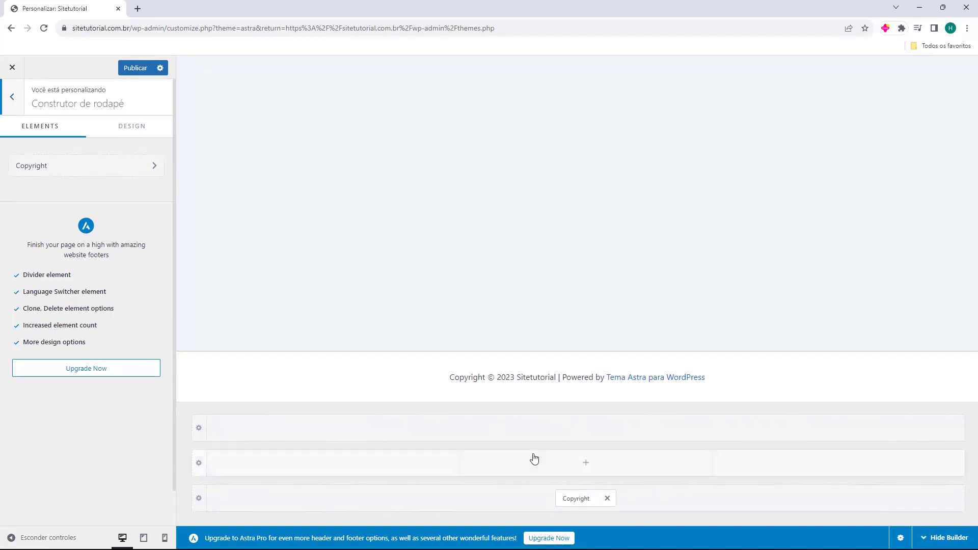
left_click(574, 500)
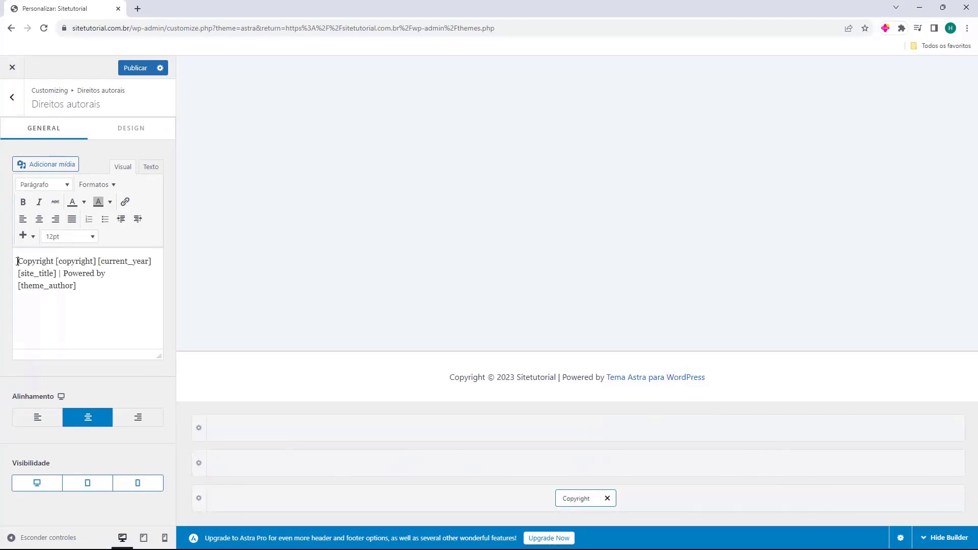
left_click(56, 263)
left_click_drag(57, 262, 119, 263)
left_click_drag(21, 275, 37, 275)
left_click_drag(84, 290, 59, 275)
key("BackSpace")
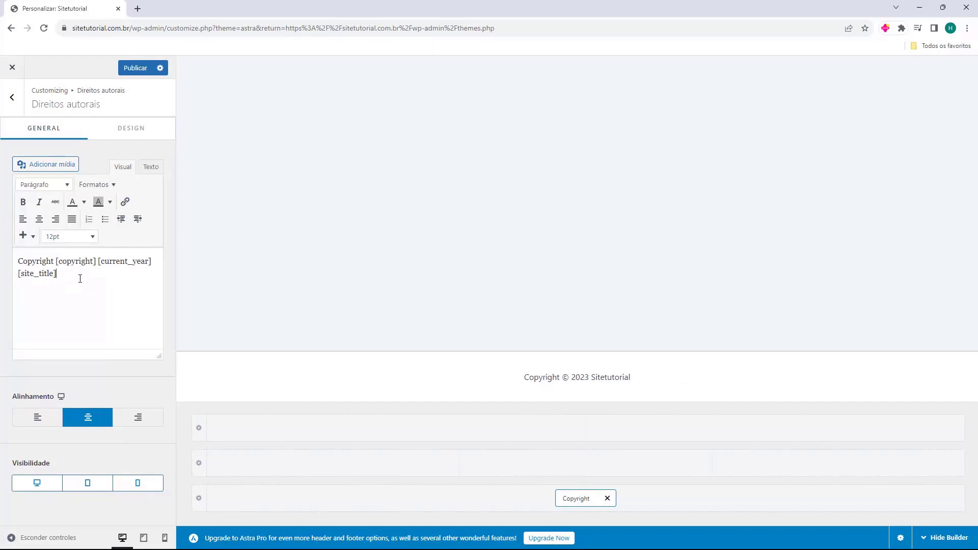
Step: Replace [site_title] and [current_year] with 'Todos os direitos reservados - Sitetutorial - CNPJ' plus the CNPJ, and publish
left_click_drag(76, 276, 18, 275)
key("BackSpace")
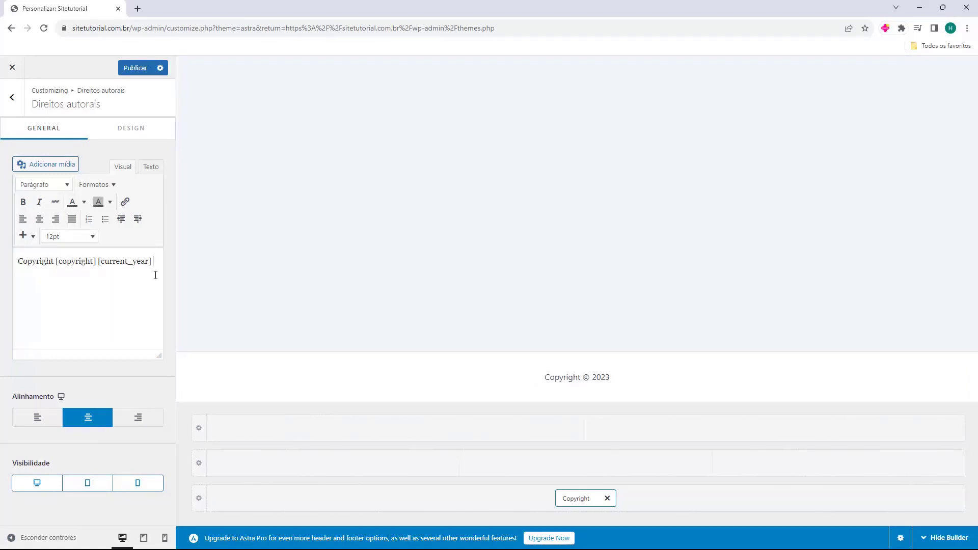
left_click_drag(155, 275, 96, 270)
key("BackSpace")
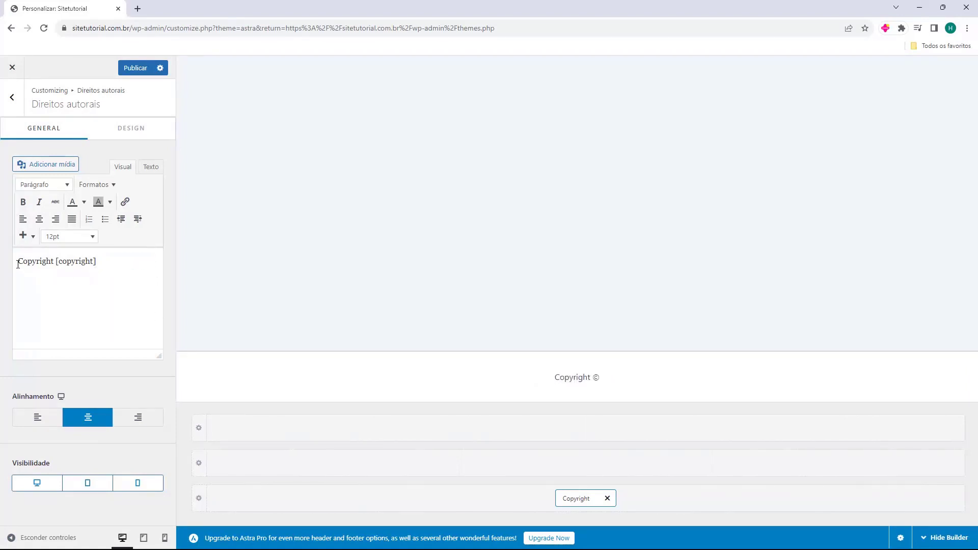
type("- Todos os direitos reservados")
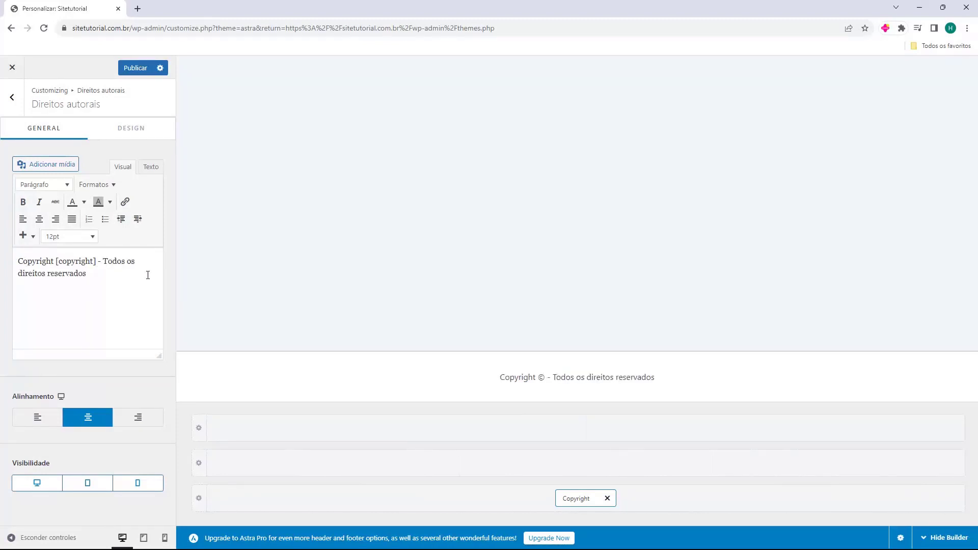
type(" -")
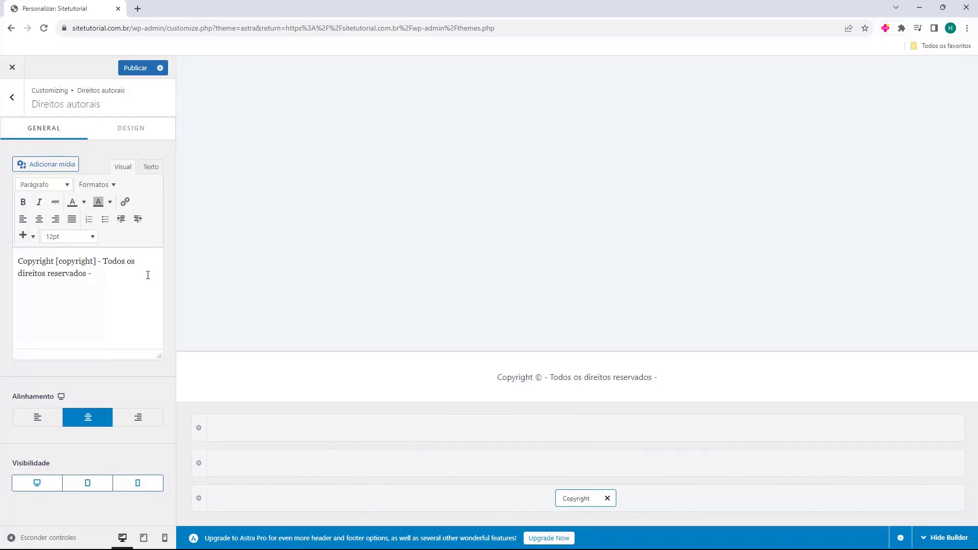
type(" Sitetutorial - ")
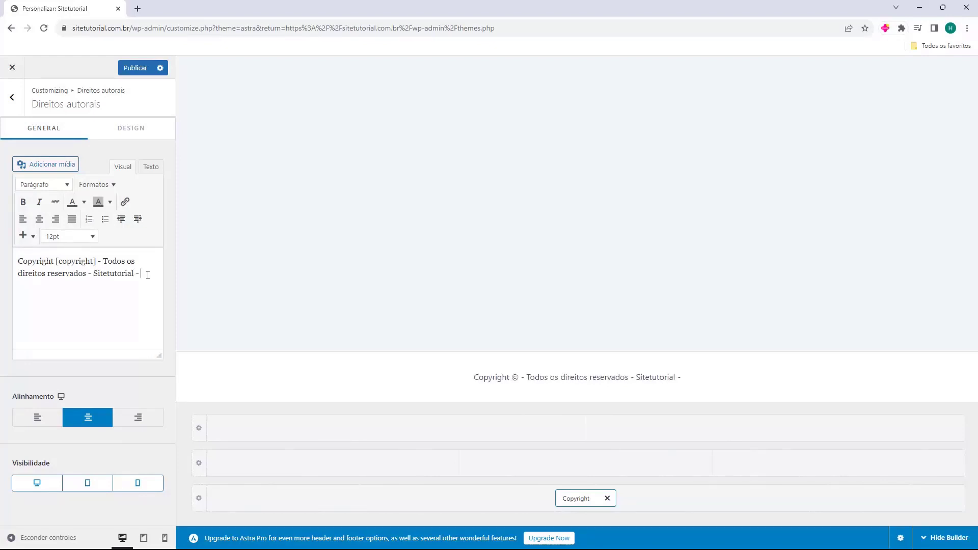
type("CNPJ:")
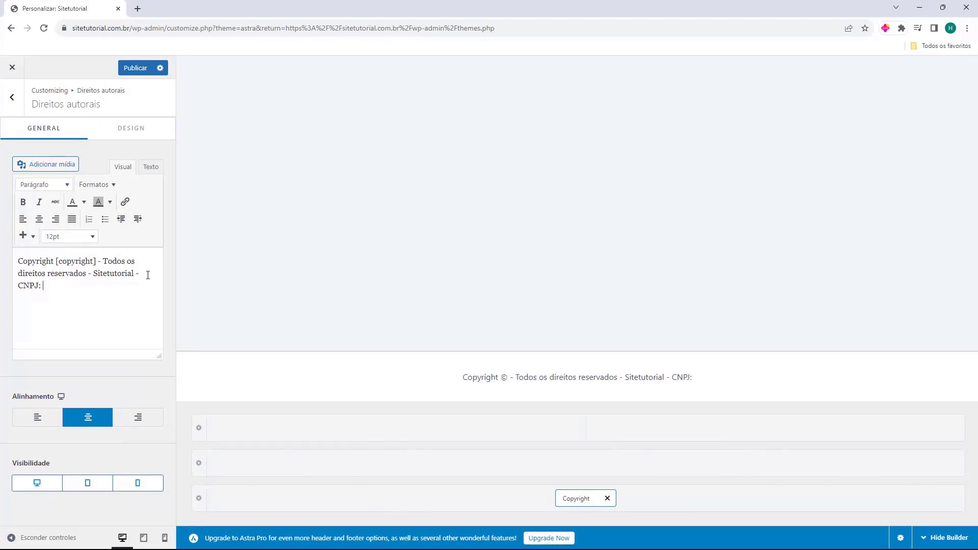
type("12.123.456/0001-98")
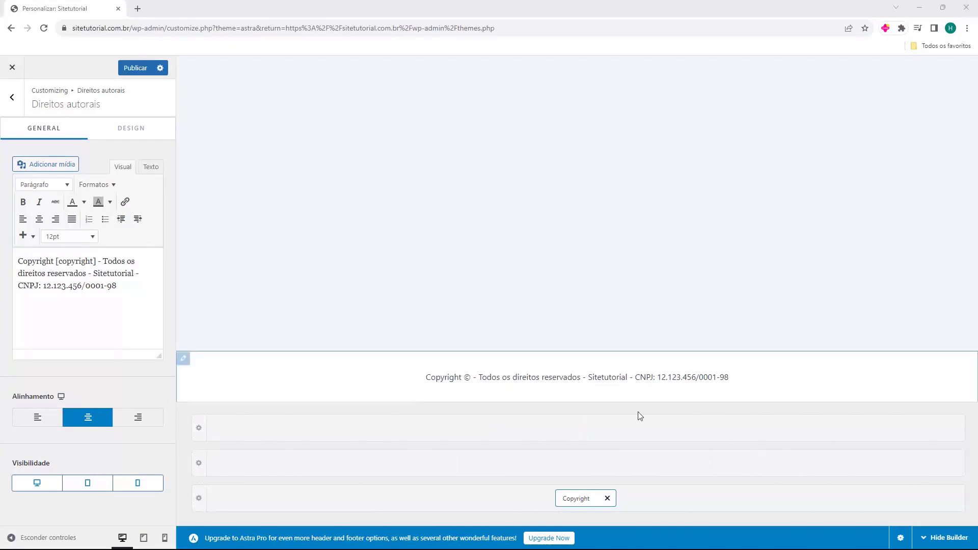
left_click(135, 71)
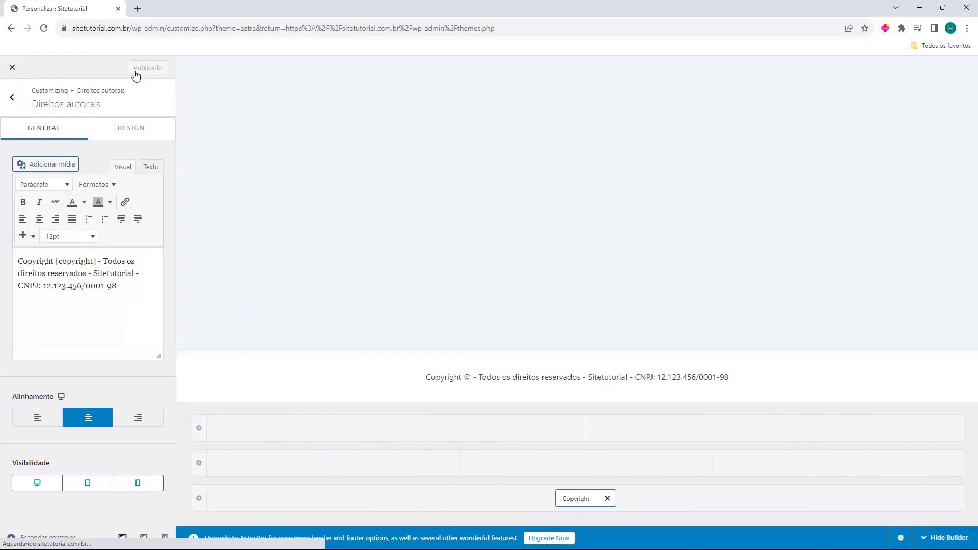
left_click(13, 67)
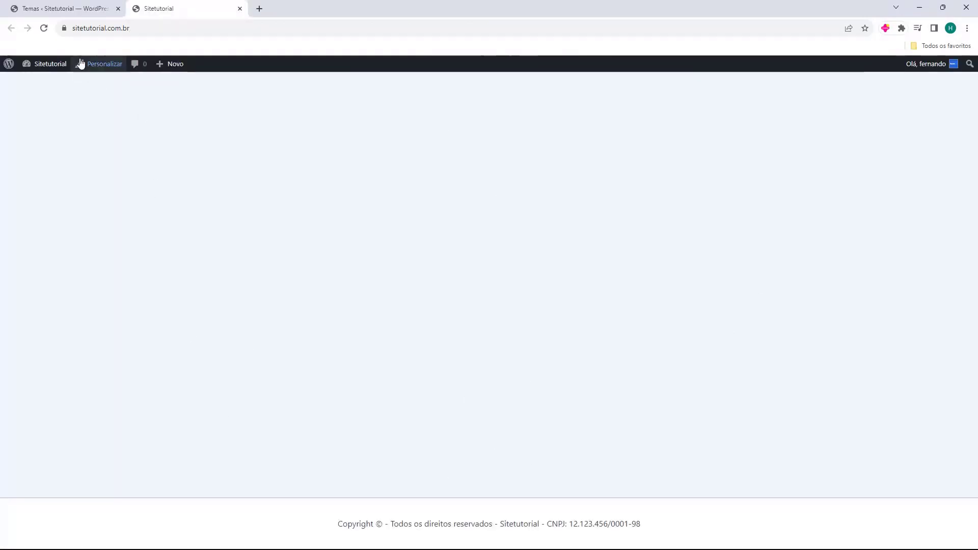
Step: Check the copyright and CNPJ line in the live site footer
left_click(76, 28)
left_click(212, 146)
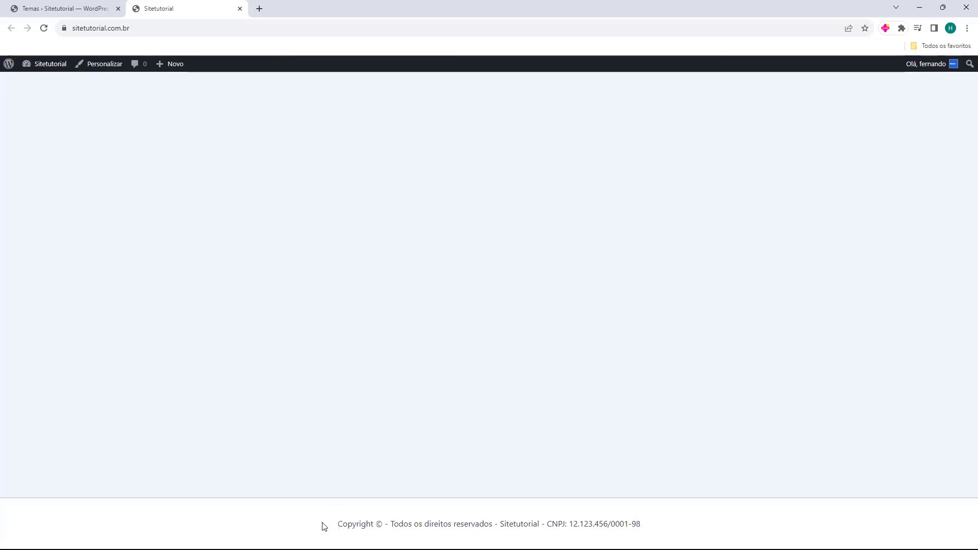
left_click_drag(322, 525, 652, 527)
left_click(653, 527)
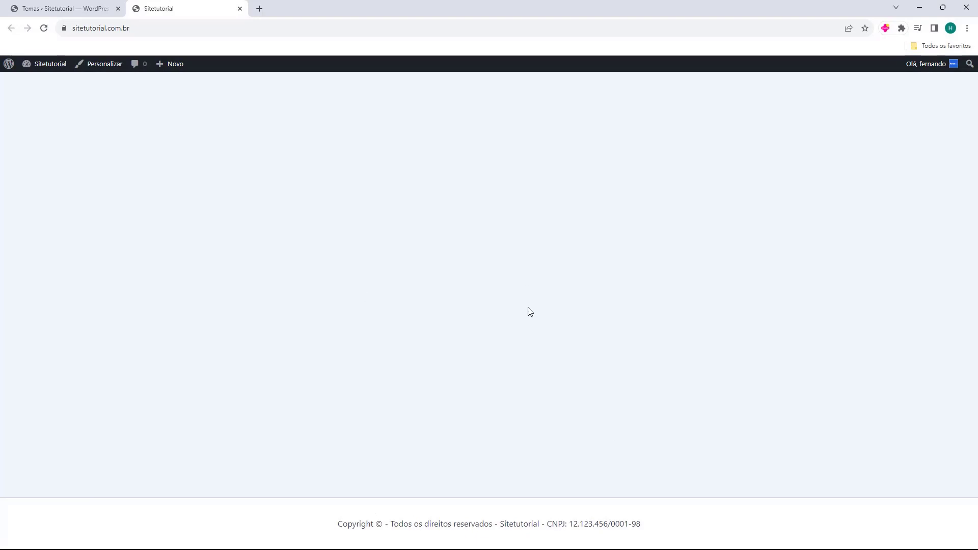
left_click(137, 29)
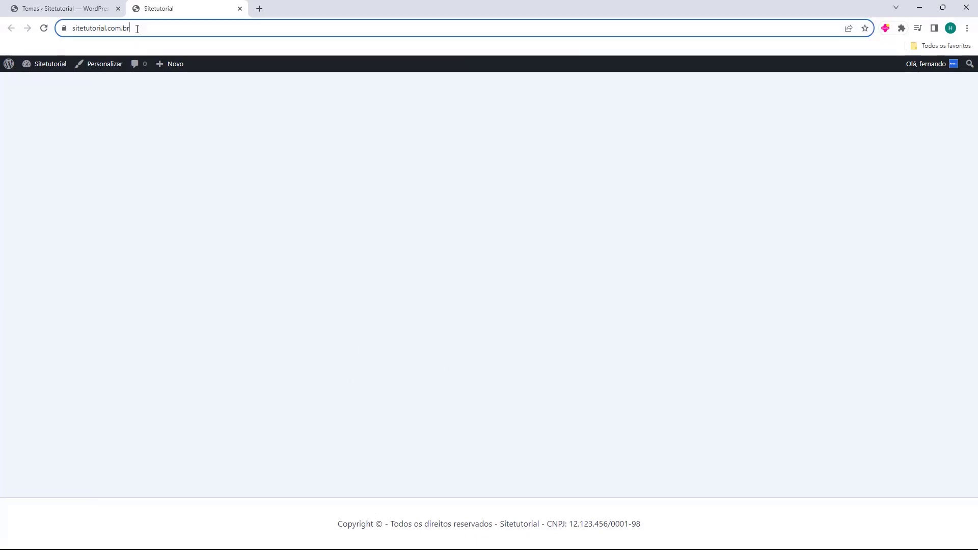
double_click(137, 29)
triple_click(137, 29)
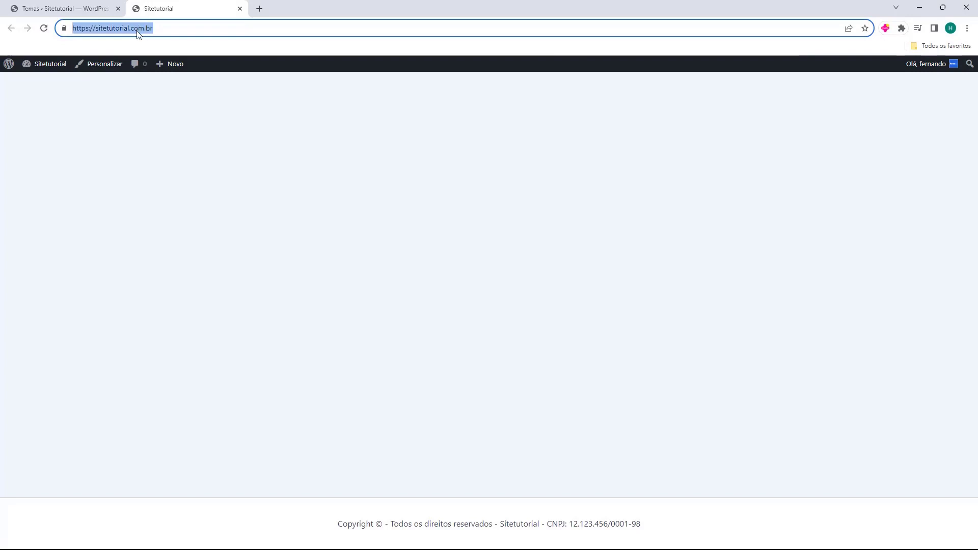
type("https://sitetutorial.com.br/?add-to-cart=453")
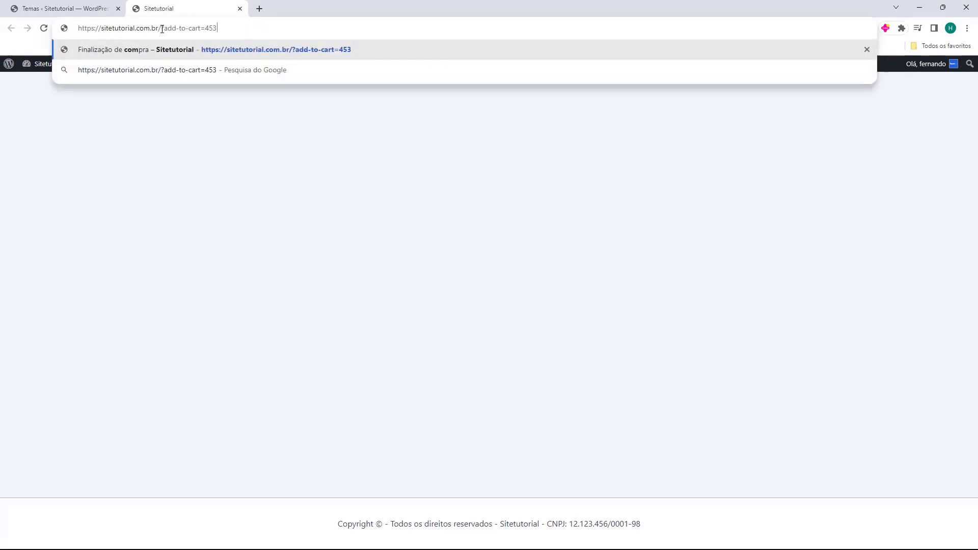
key("Return")
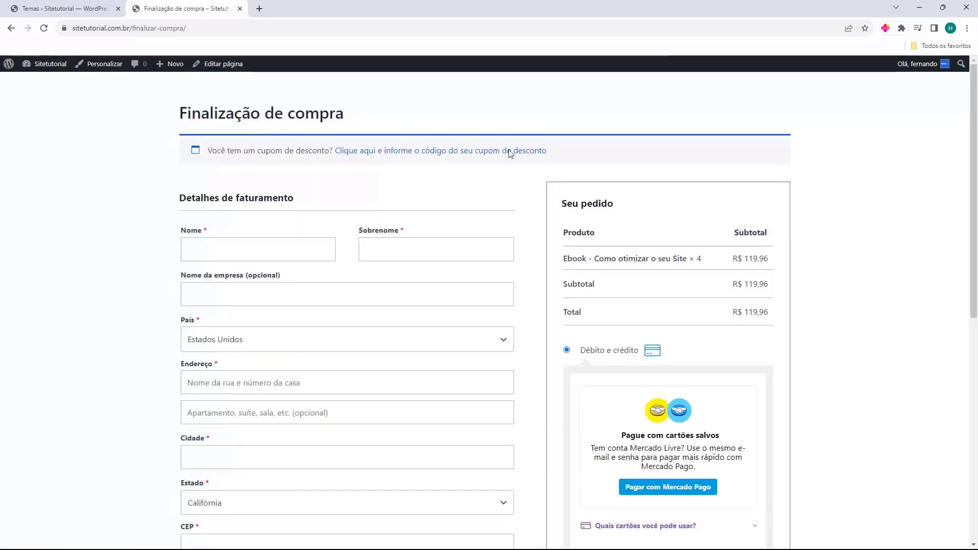
left_click_drag(688, 263, 705, 265)
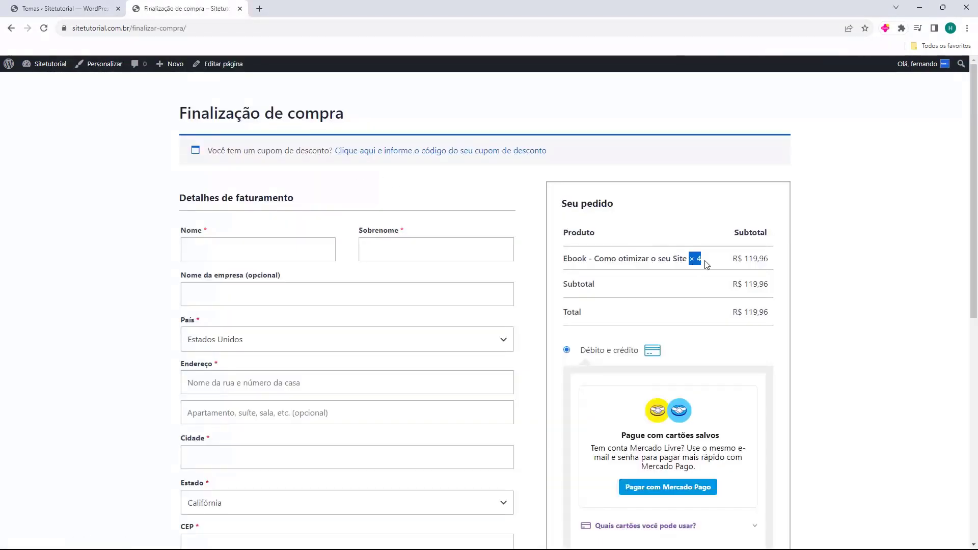
left_click(689, 262)
scroll(541, 272, "down", 3)
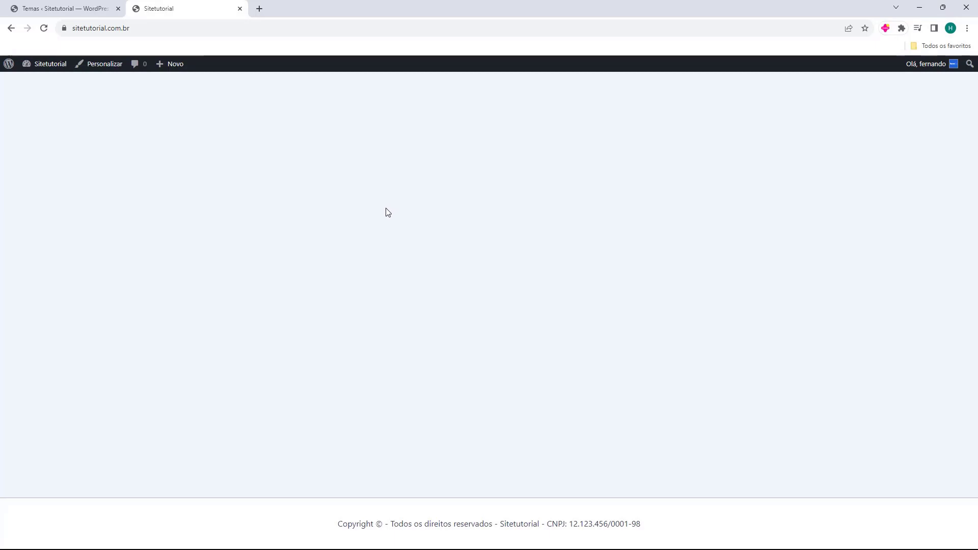
Step: Close the front-end tab and open Elementor's Modelos page with the Importar Modelos panel showing
left_click(56, 10)
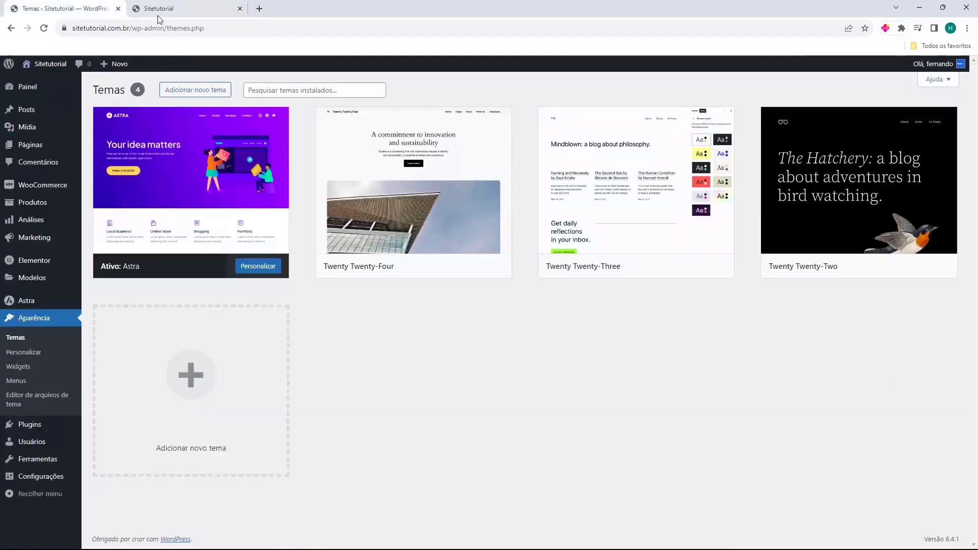
left_click(240, 9)
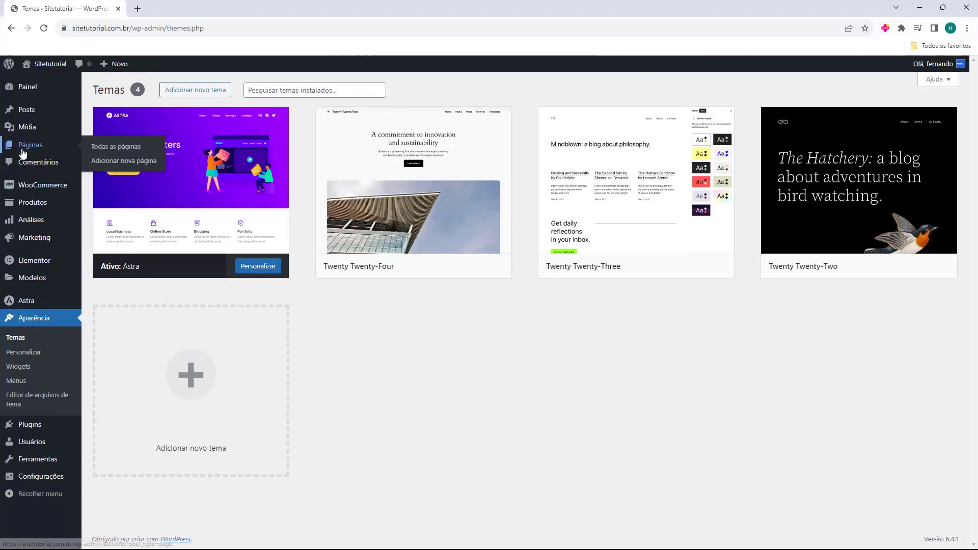
mouse_move(38, 280)
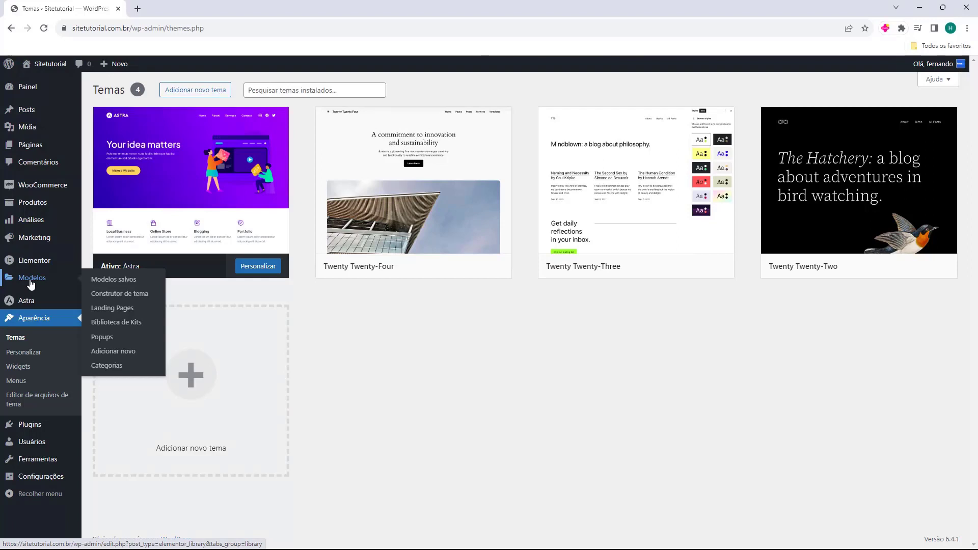
left_click(32, 282)
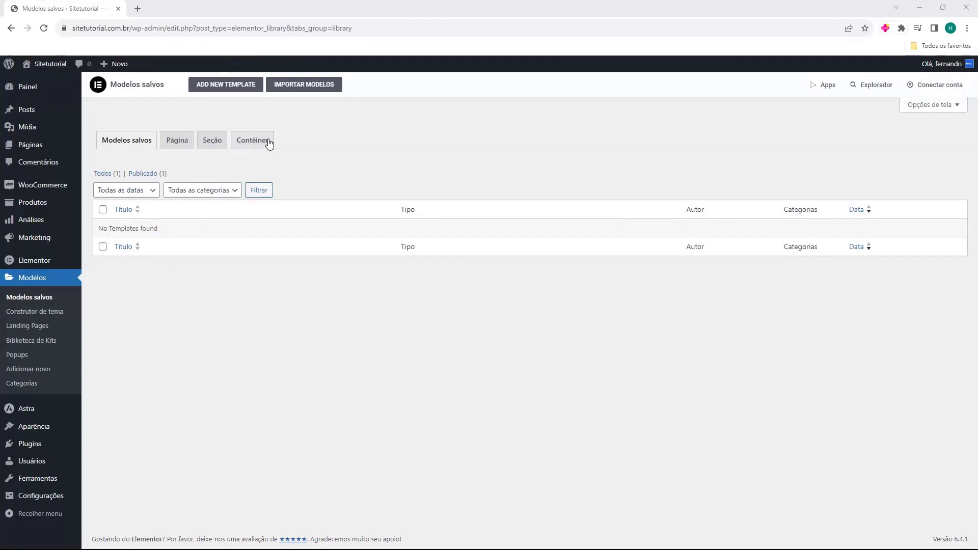
left_click(304, 85)
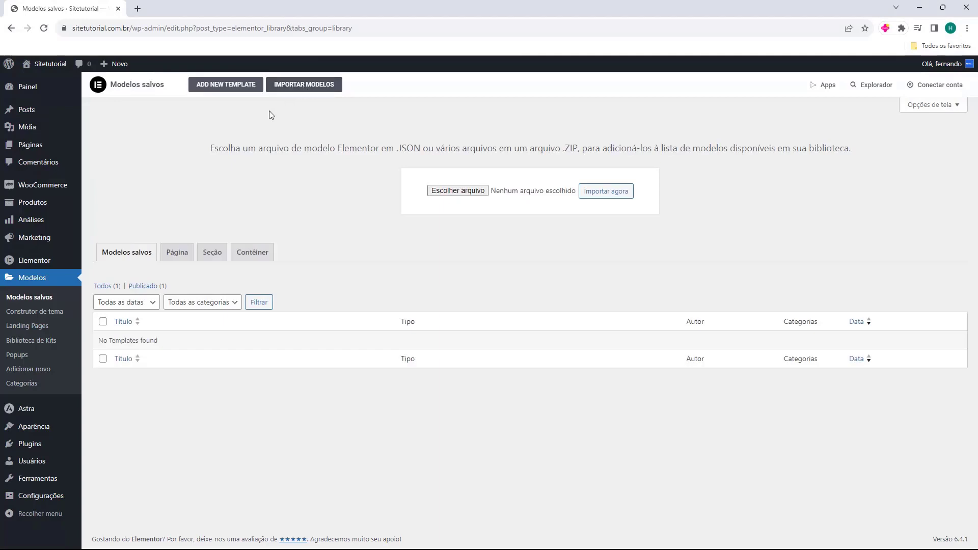
left_click_drag(209, 151, 472, 151)
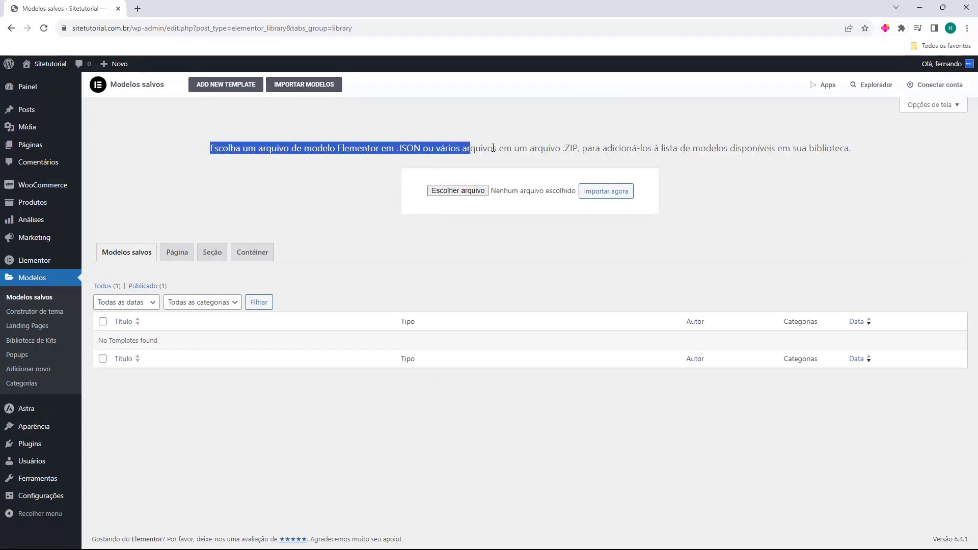
left_click(509, 149)
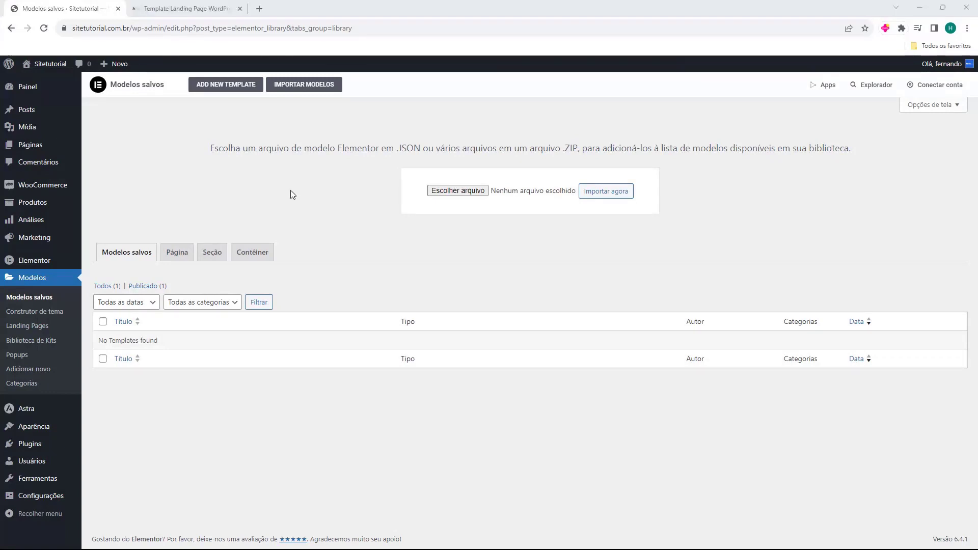
left_click(196, 11)
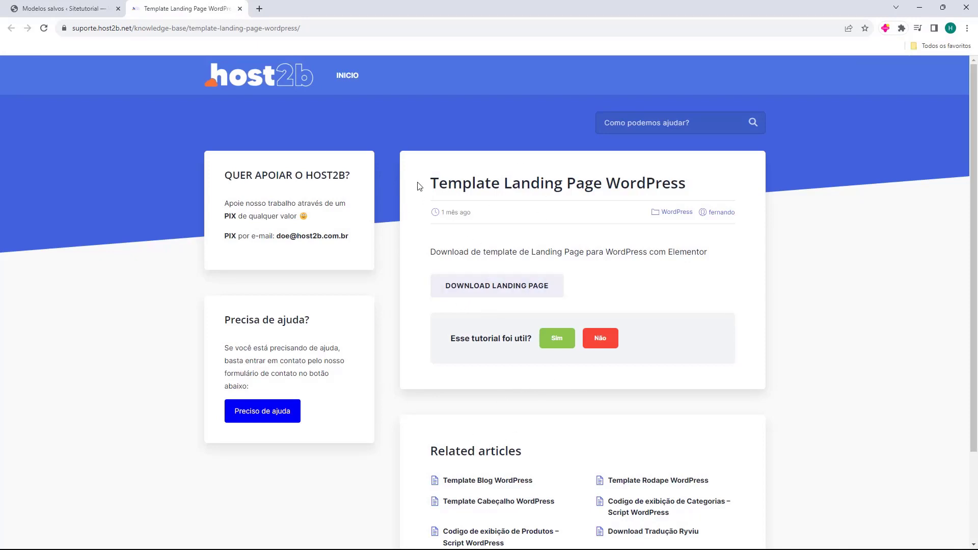
Step: Download landing-page-wordpress.zip from the host2b article and return to the saved templates tab
left_click_drag(417, 186, 625, 187)
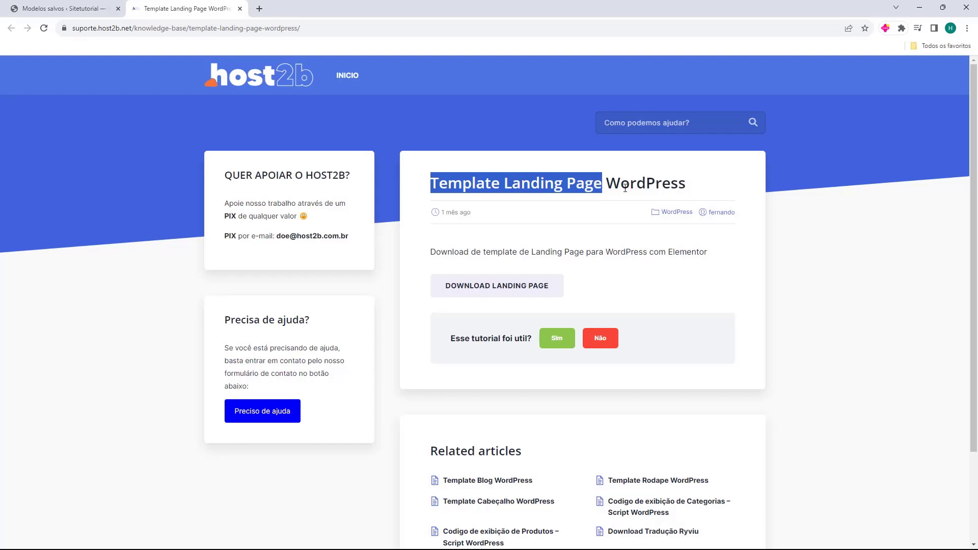
left_click(625, 188)
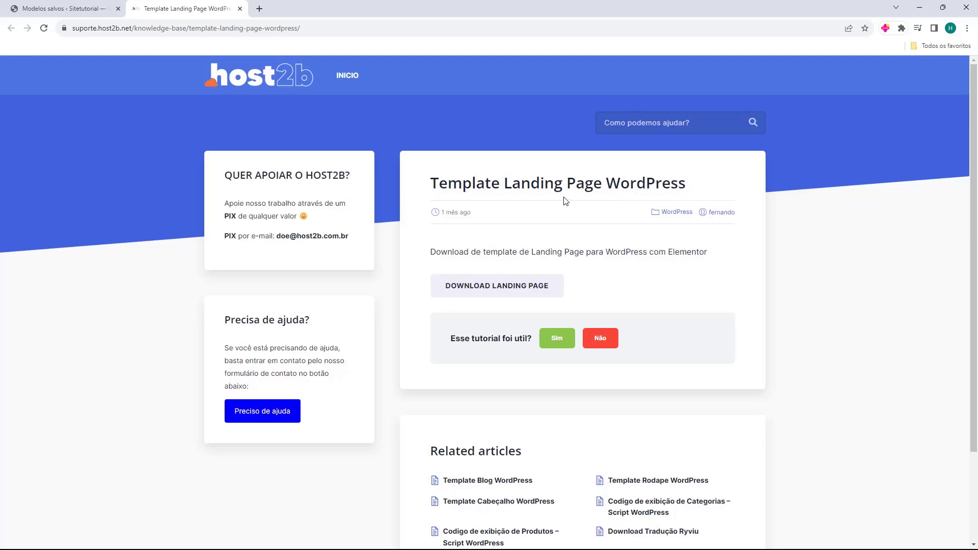
left_click_drag(429, 184, 472, 184)
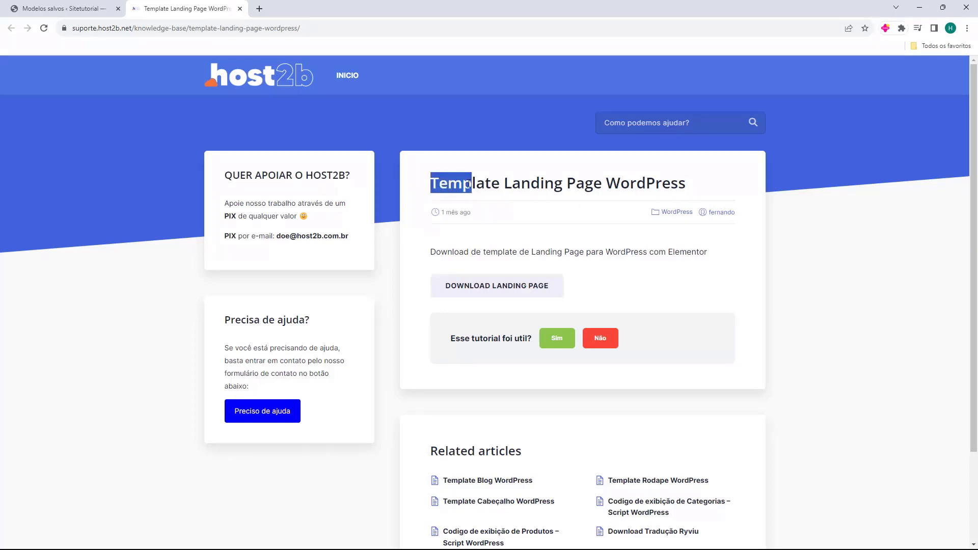
left_click(440, 181)
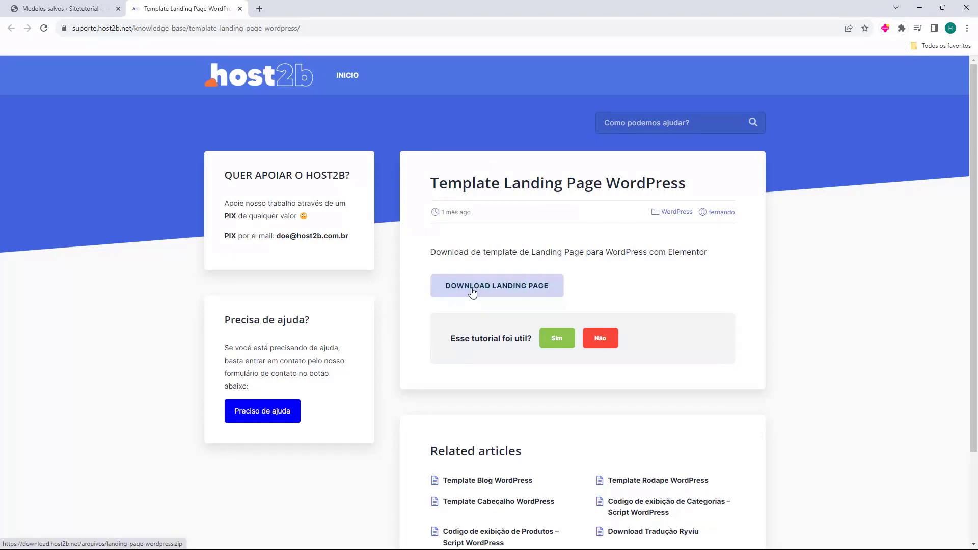
left_click(500, 293)
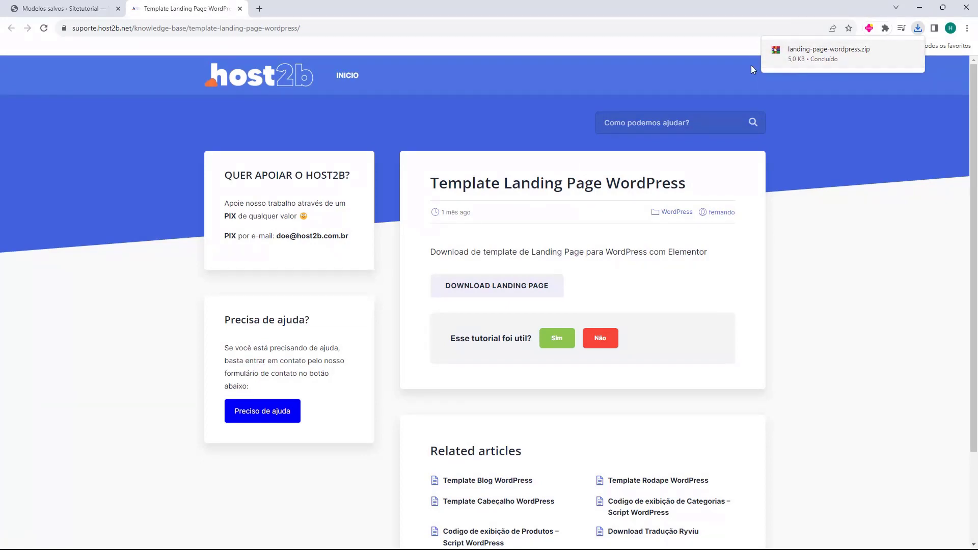
left_click(89, 8)
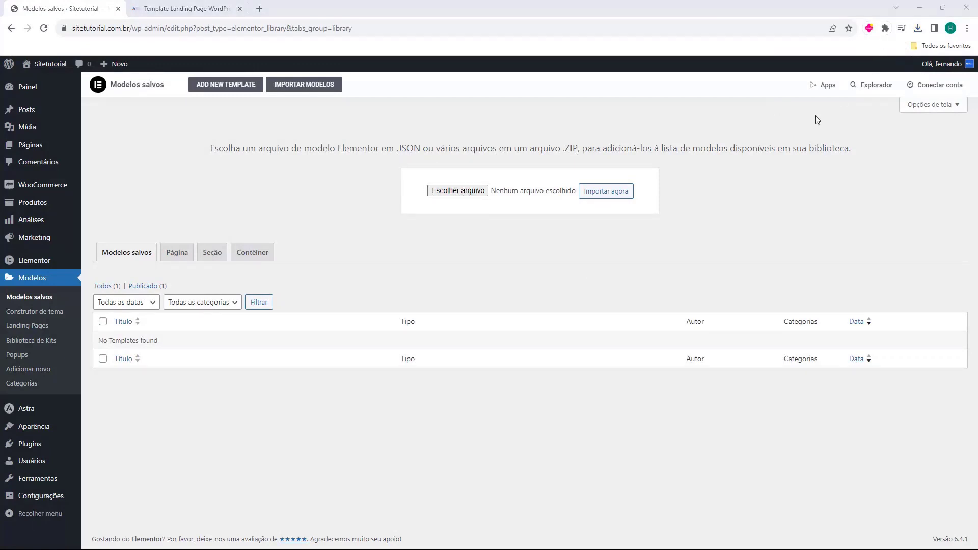
Step: Import landing-page-wordpress.zip into Elementor, accepting the warning and enabling unfiltered uploads
left_click(917, 29)
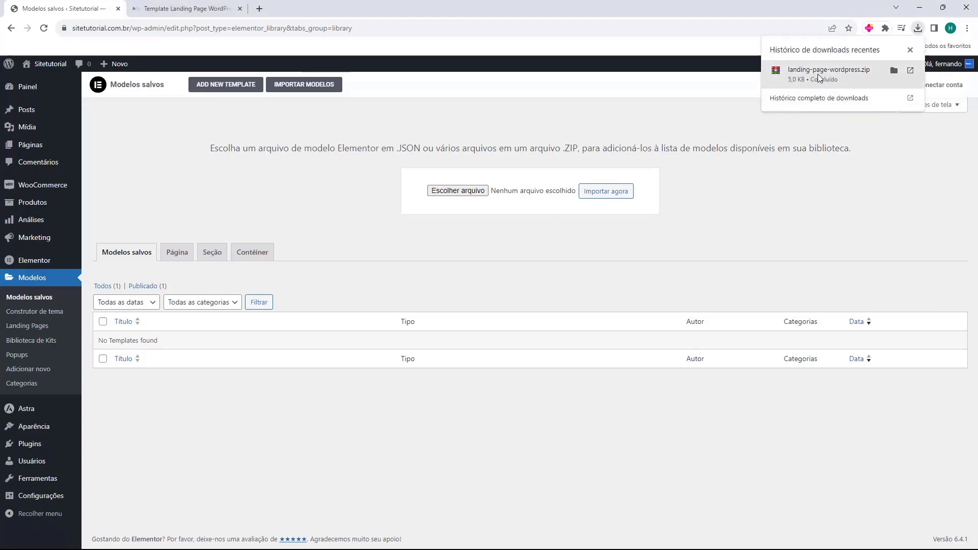
left_click_drag(819, 77, 457, 194)
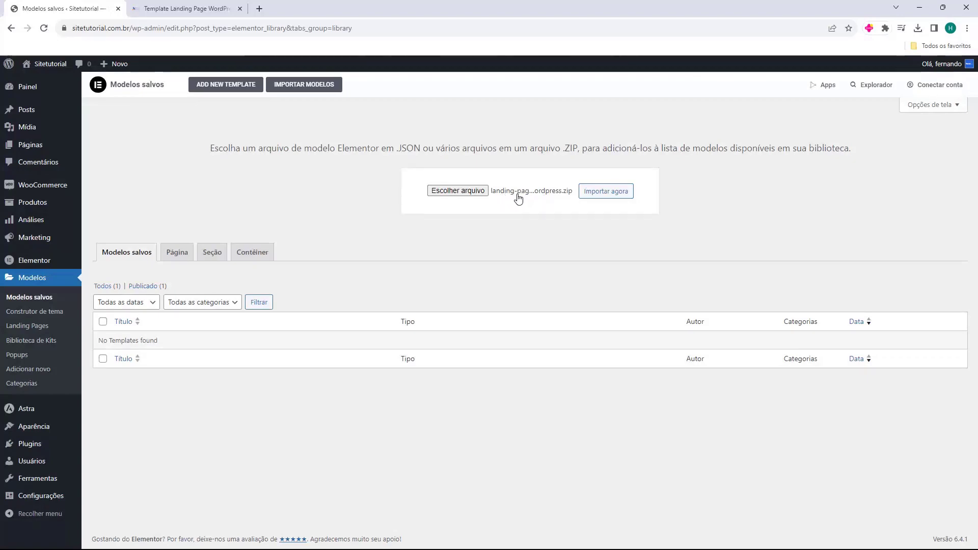
left_click(602, 193)
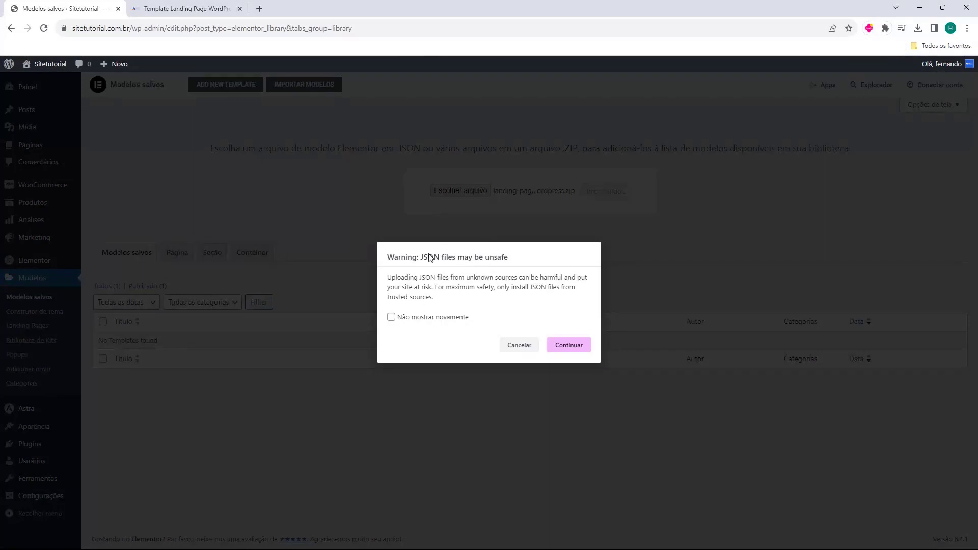
left_click(569, 345)
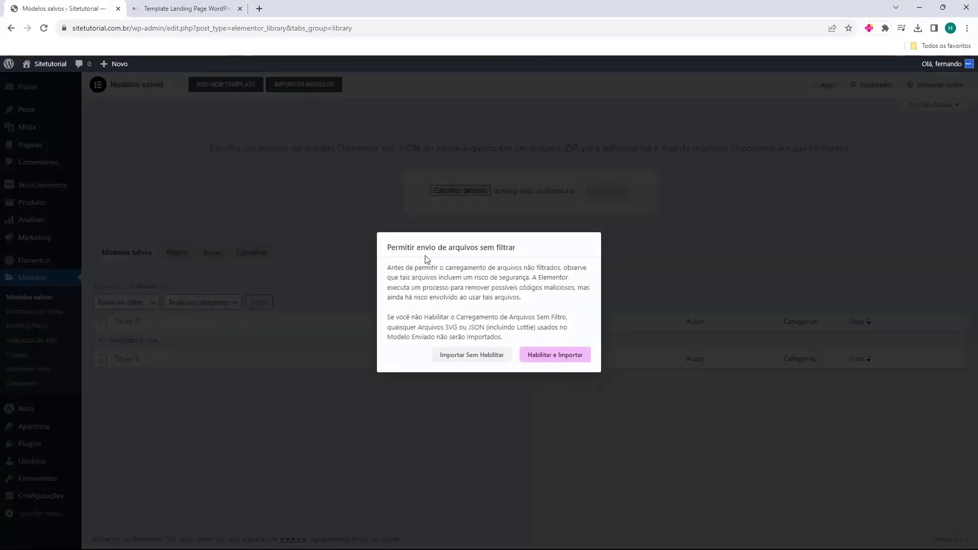
left_click(548, 363)
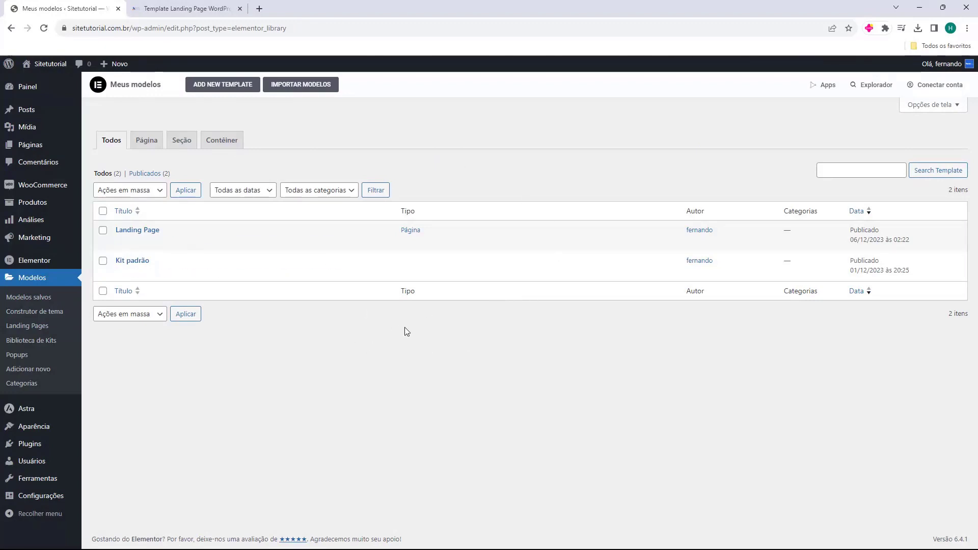
Step: Go from the Landing Page template list to the Páginas list of all pages
left_click_drag(112, 229, 178, 233)
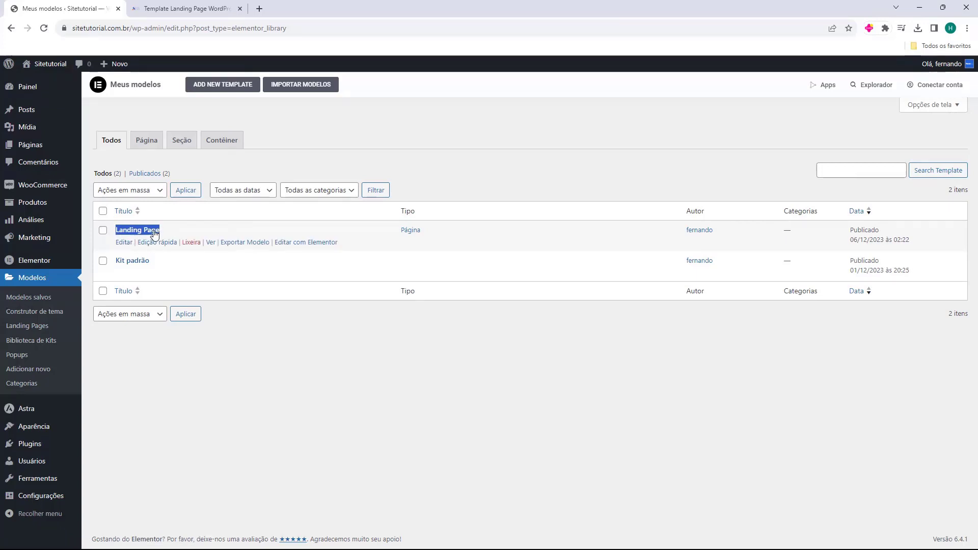
left_click(181, 233)
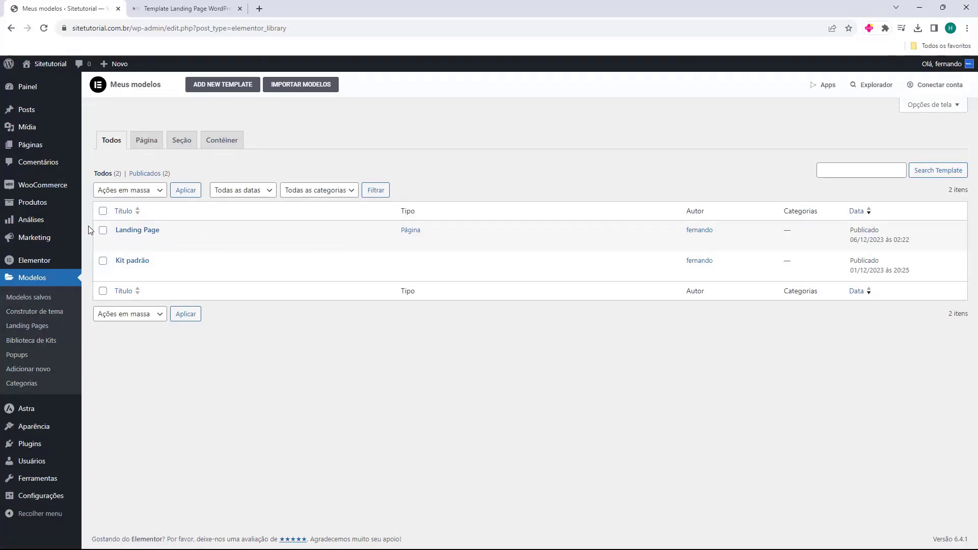
mouse_move(29, 152)
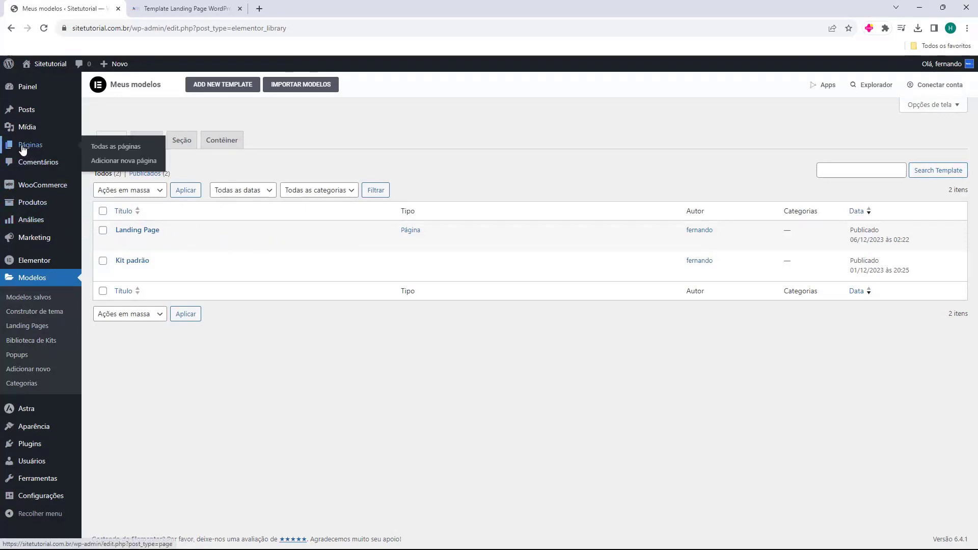
left_click(29, 148)
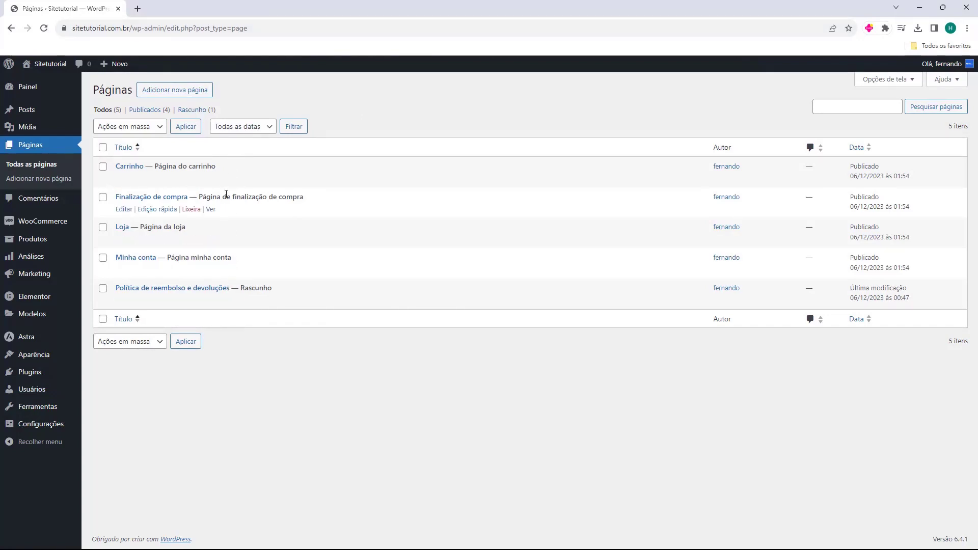
Step: Add a new page titled 'Inicio' and open it with Editar com Elementor
left_click(174, 94)
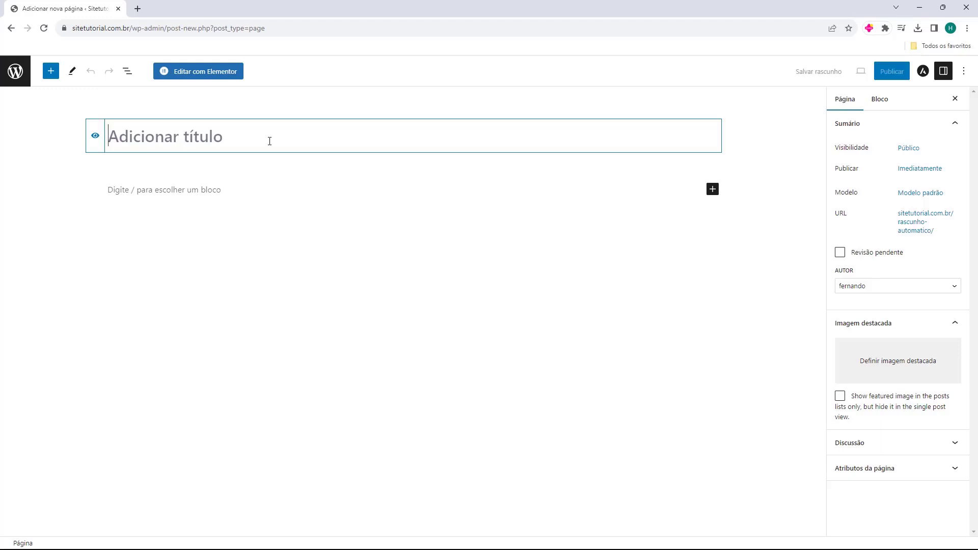
type("Inicio")
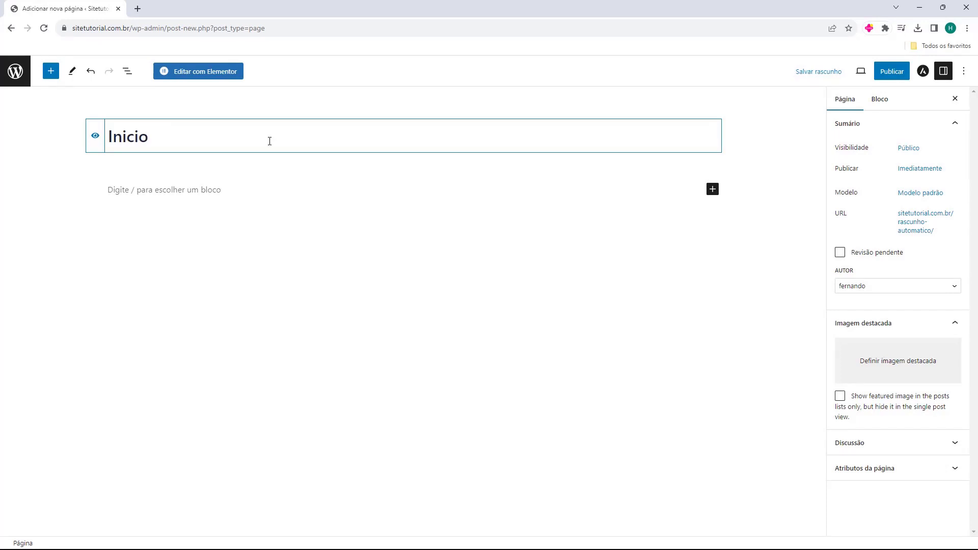
left_click_drag(270, 141, 106, 145)
key("BackSpace")
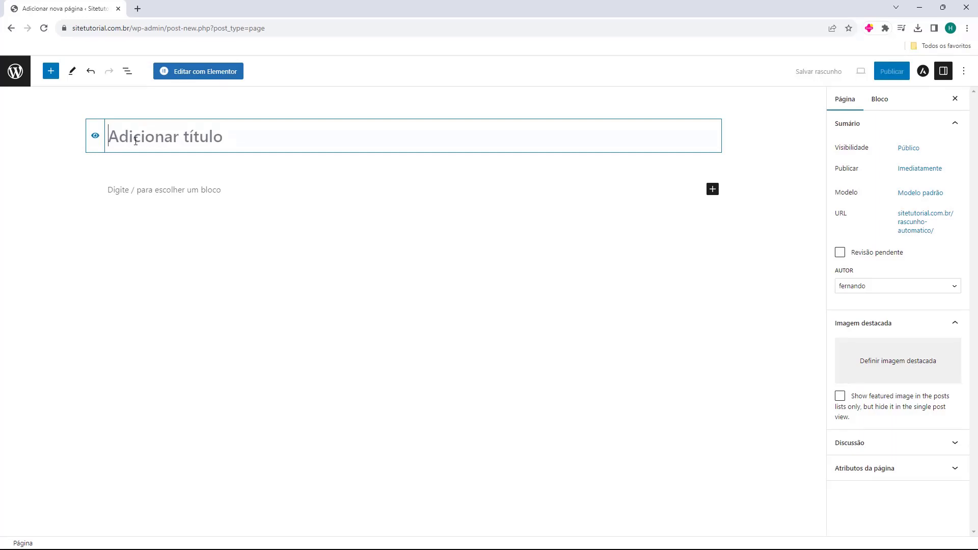
key("ctrl+z")
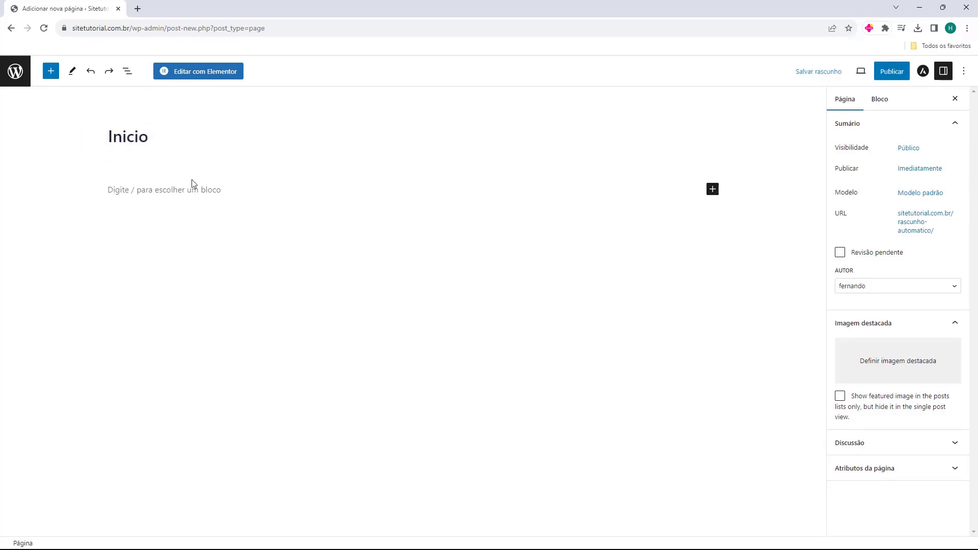
left_click(203, 77)
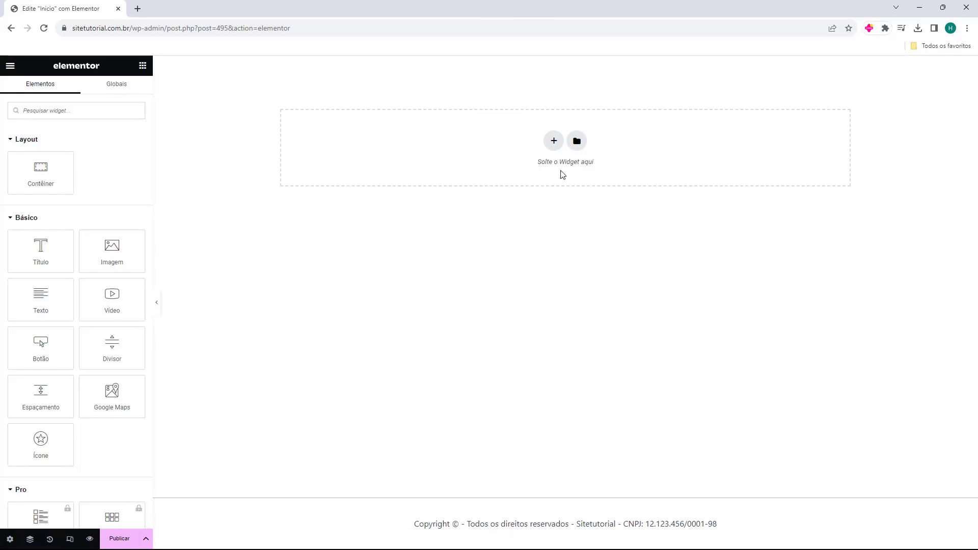
Step: Insert the 'Landing Page' template from Meus modelos in the Elementor library into the page
left_click(577, 142)
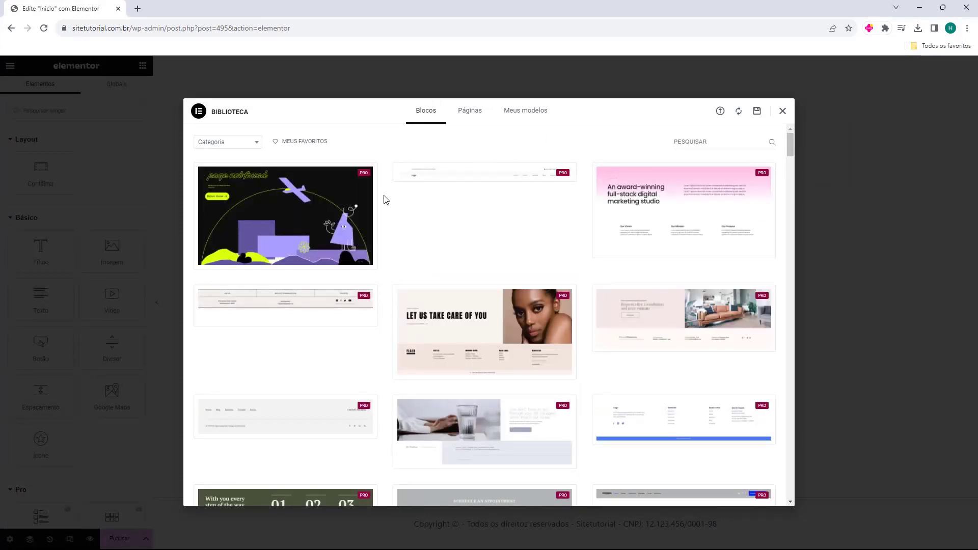
scroll(385, 200, "down", 7)
scroll(389, 214, "up", 6)
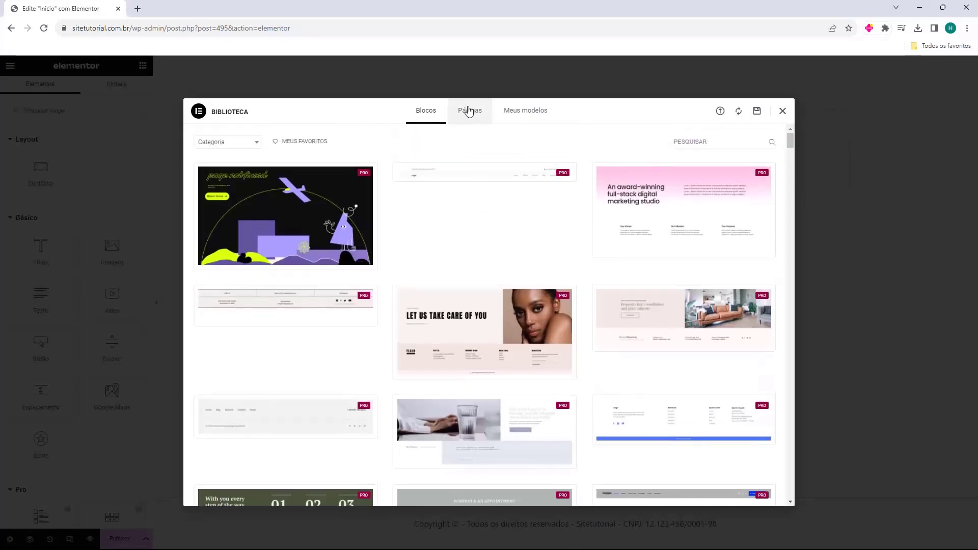
left_click(468, 110)
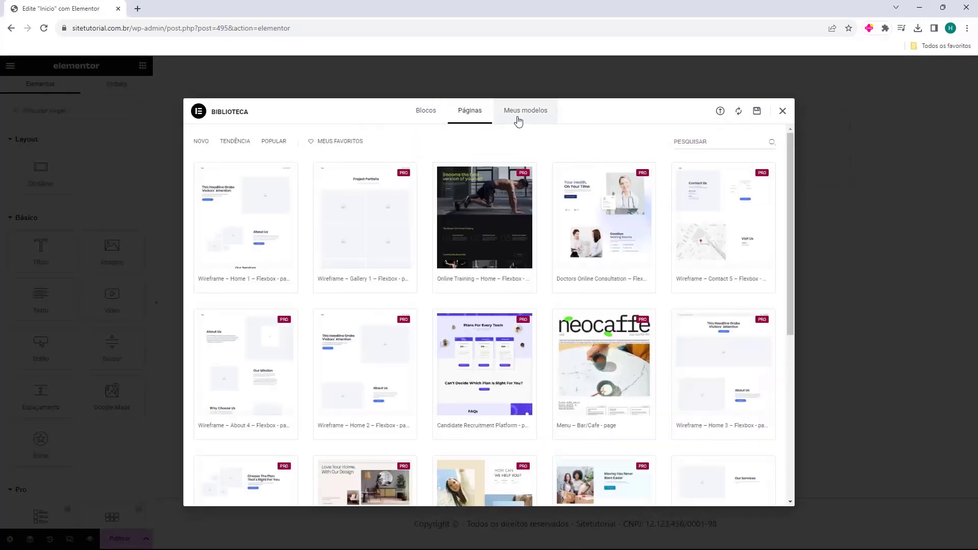
left_click(517, 121)
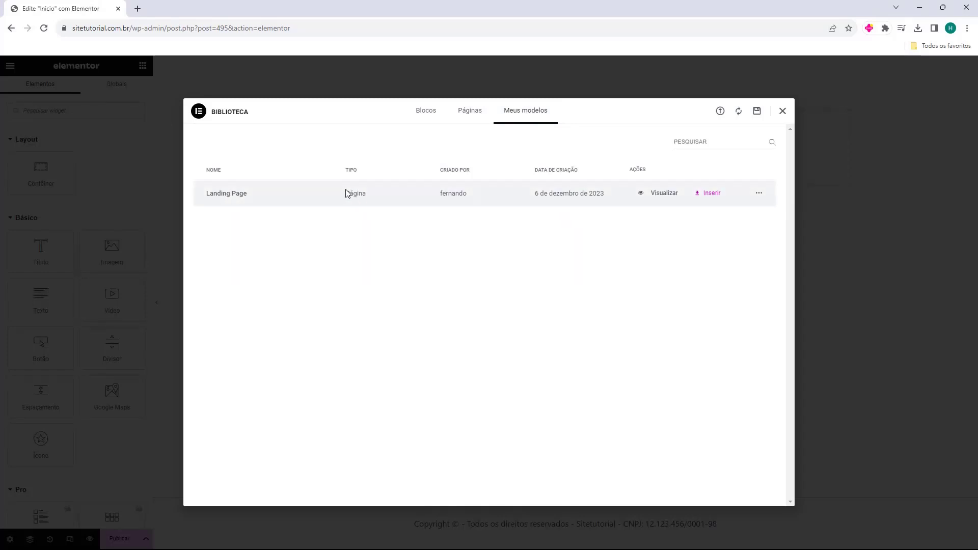
left_click(710, 198)
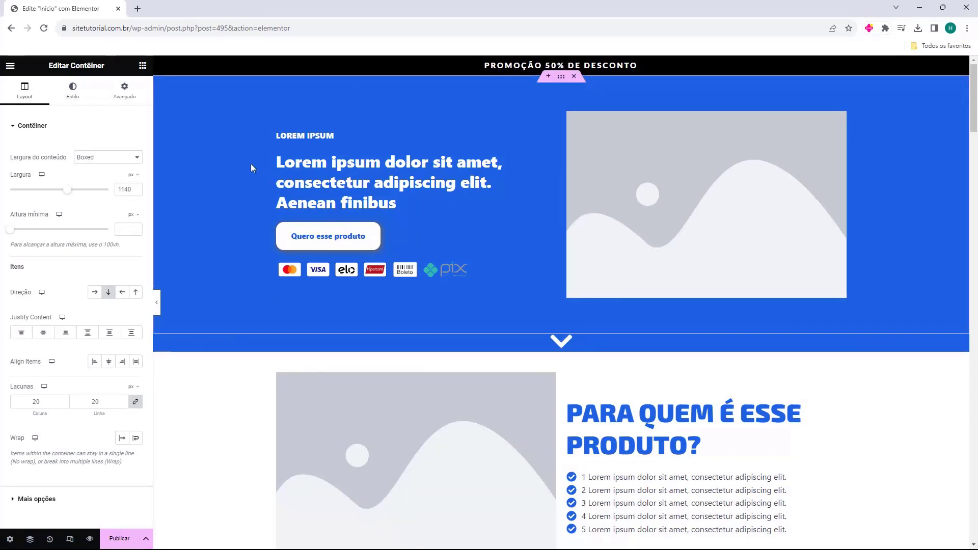
scroll(247, 153, "down", 4)
scroll(239, 125, "down", 9)
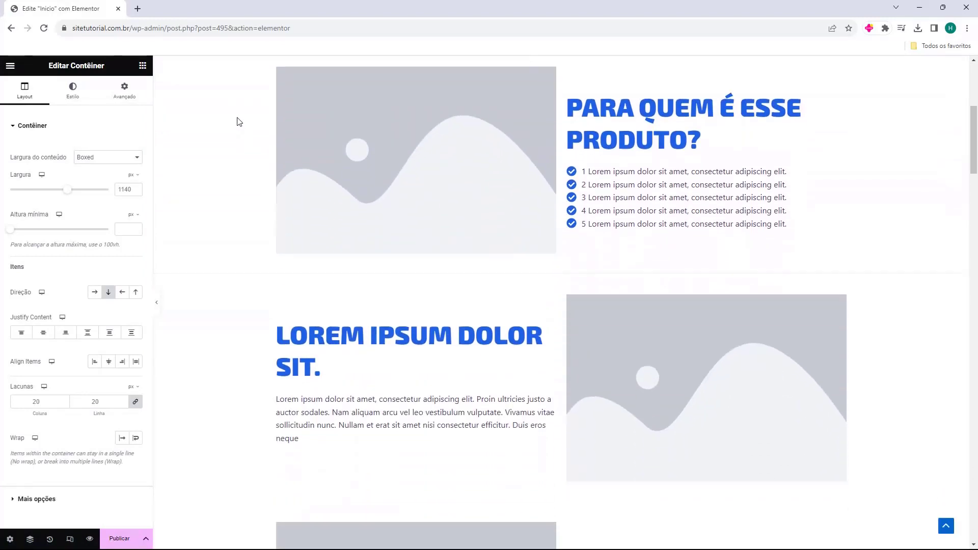
scroll(239, 117, "down", 7)
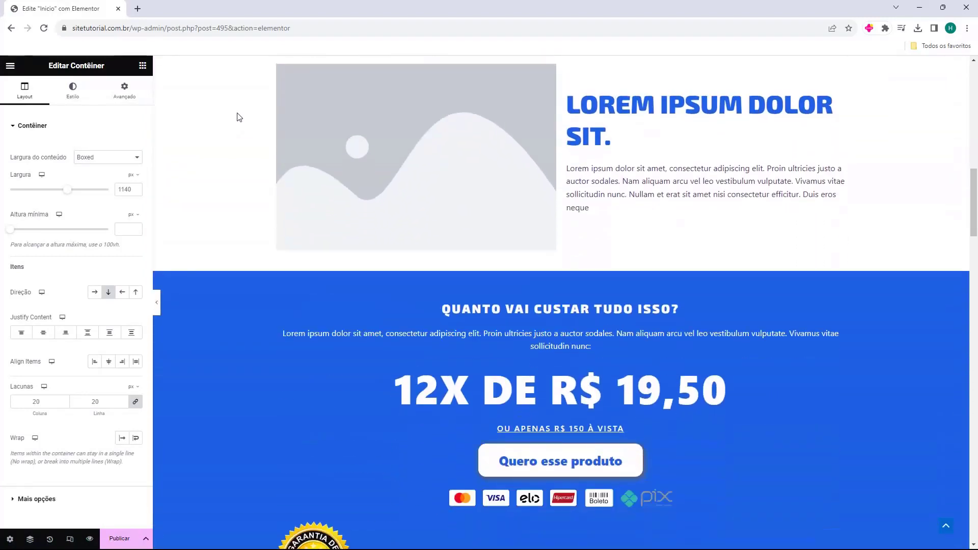
scroll(237, 117, "down", 15)
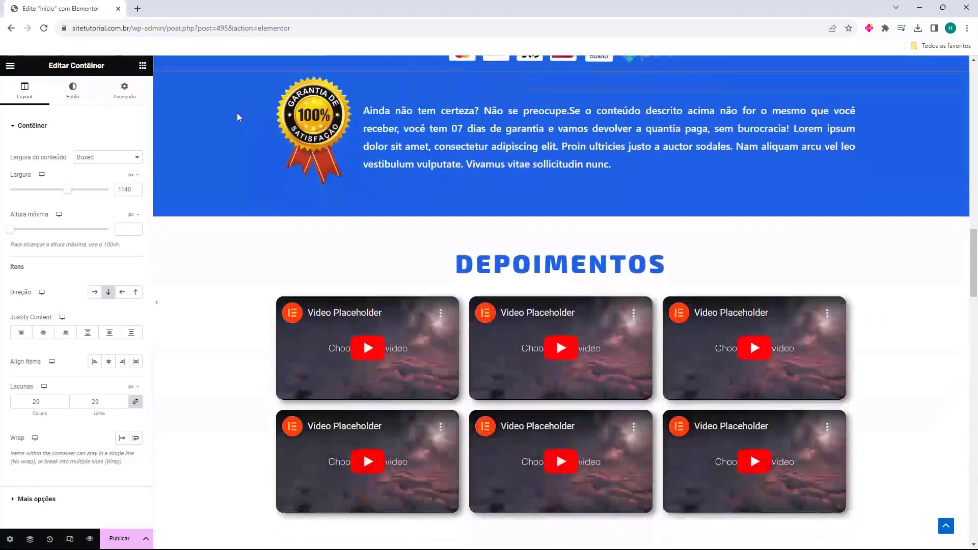
scroll(236, 117, "down", 12)
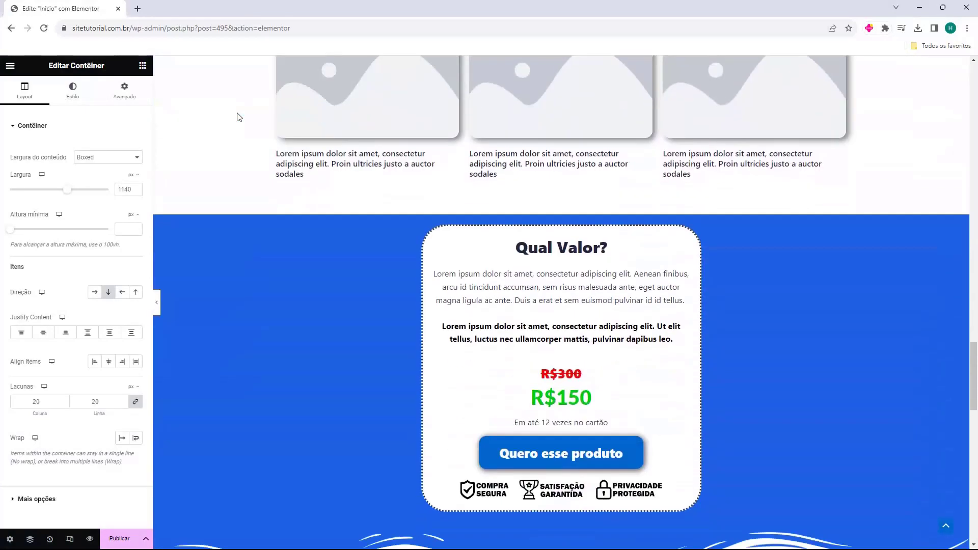
scroll(237, 117, "down", 11)
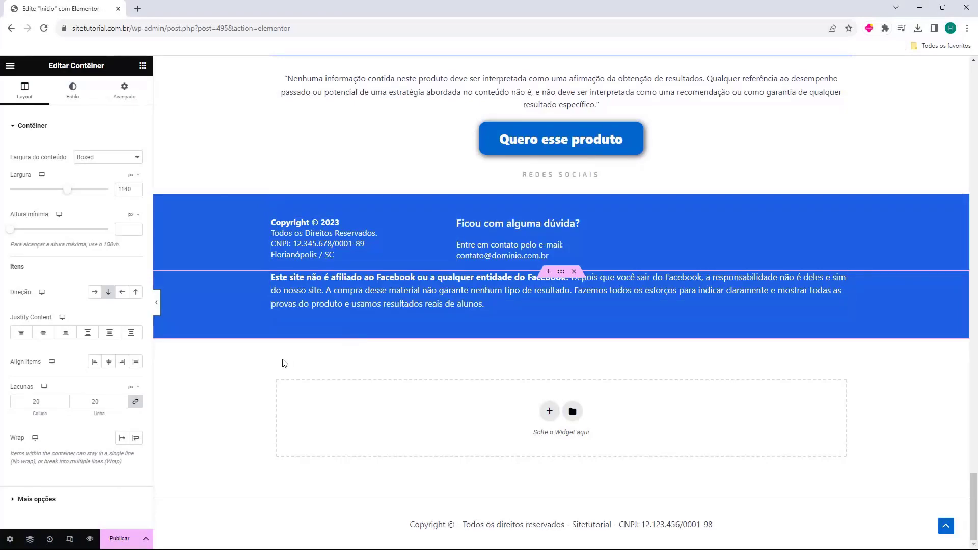
scroll(259, 341, "up", 17)
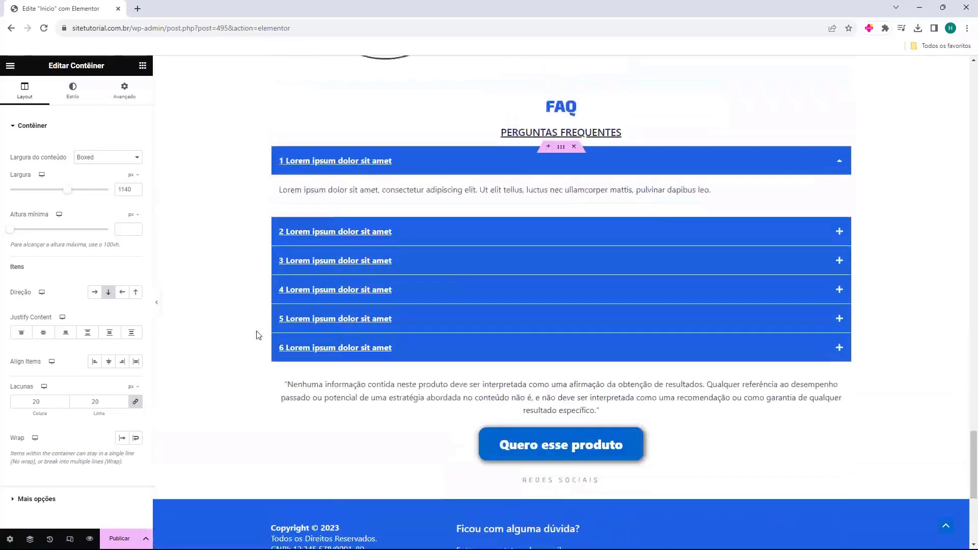
scroll(256, 333, "up", 20)
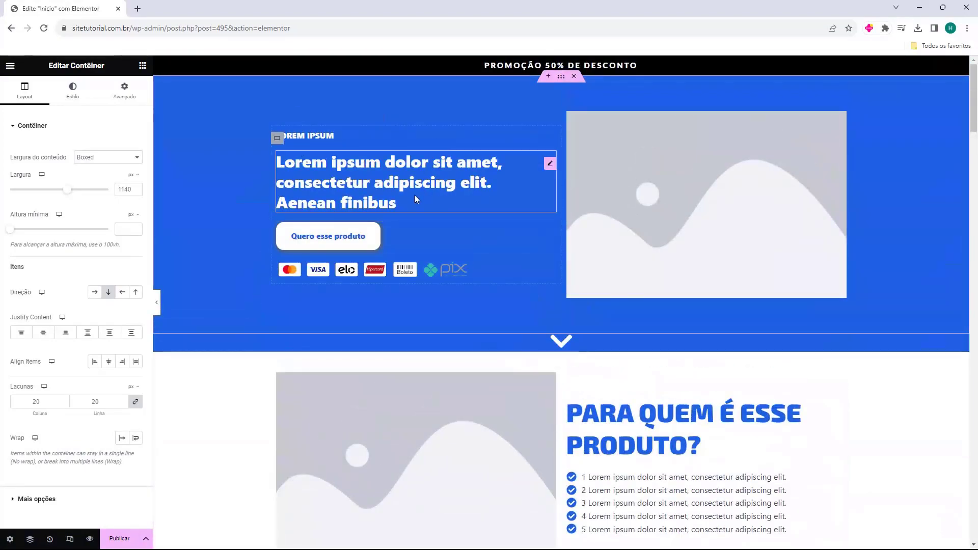
Step: Change the small hero label from LOREM IPSUM to Ebook
left_click(326, 139)
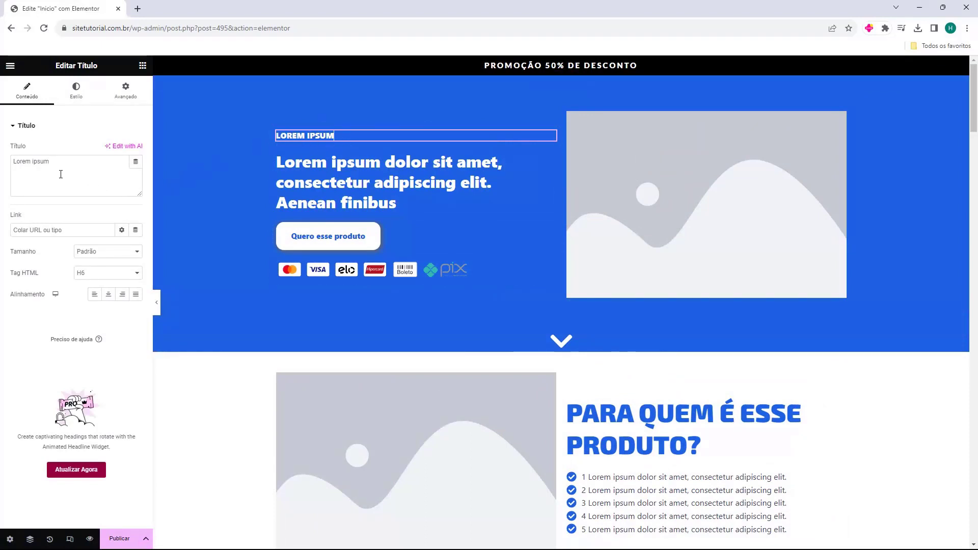
left_click_drag(63, 162, 10, 168)
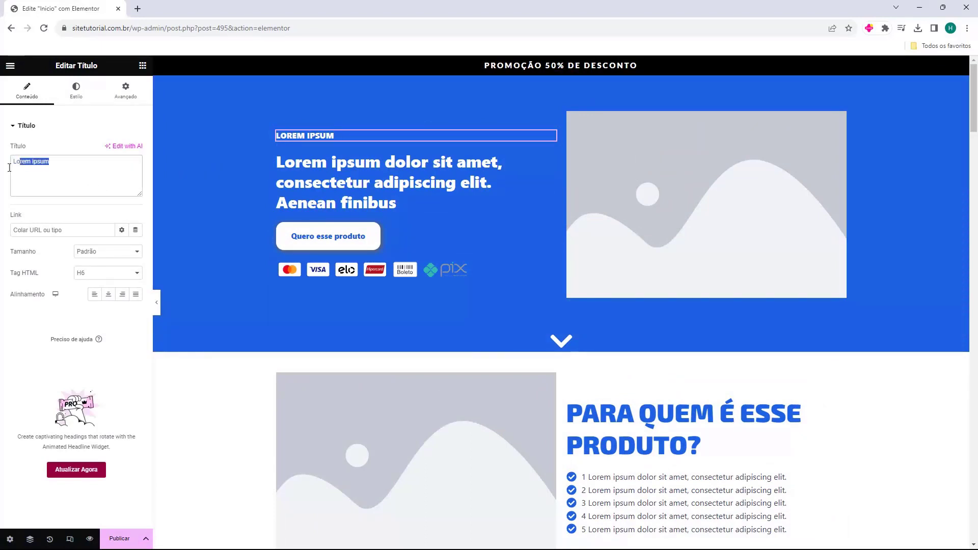
left_click(76, 172)
type("Ebook")
Step: Replace the large hero headline text with 'Como otimizar o seu Site'
left_click(308, 182)
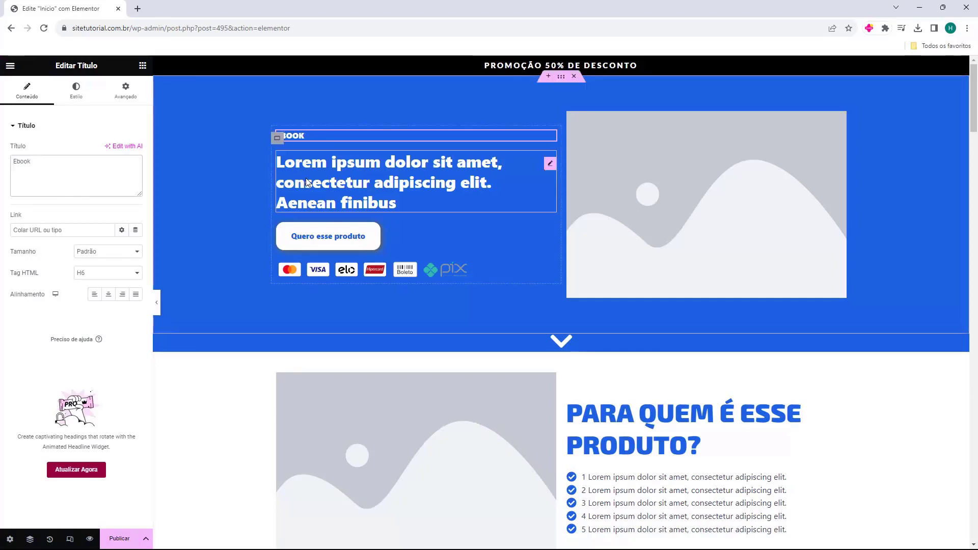
left_click(75, 159)
key("ctrl+a")
type("Como otimizar o seu Site")
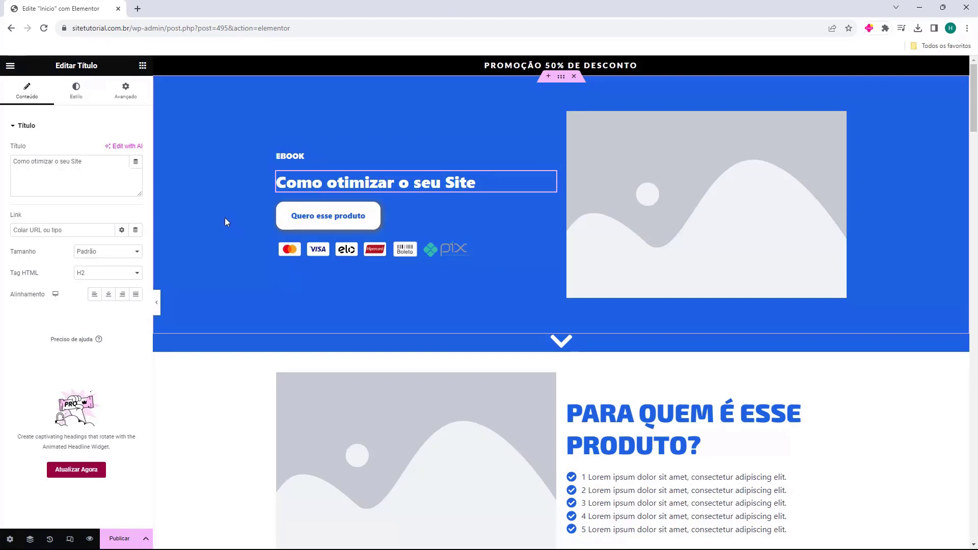
left_click(675, 176)
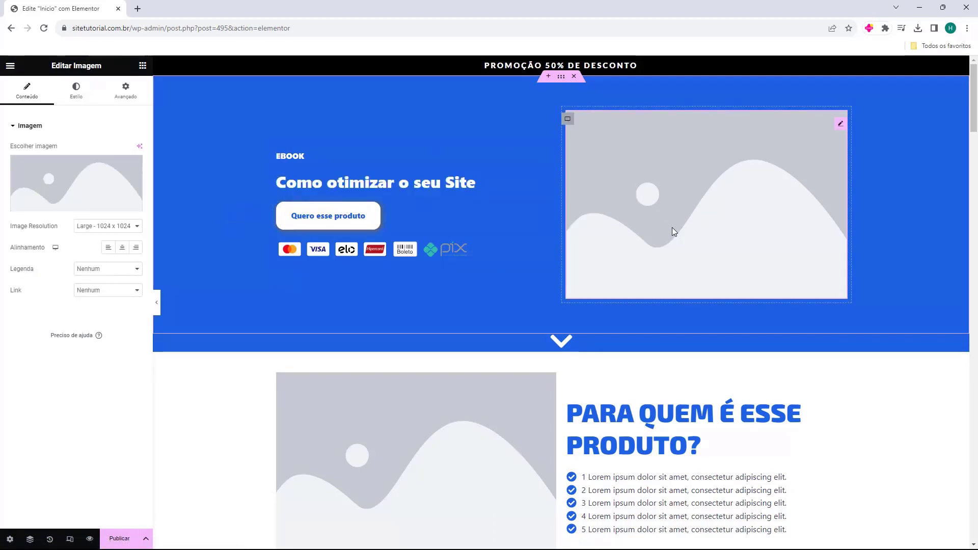
Step: Replace the hero image with the book cover 1.png from the media library
left_click(62, 175)
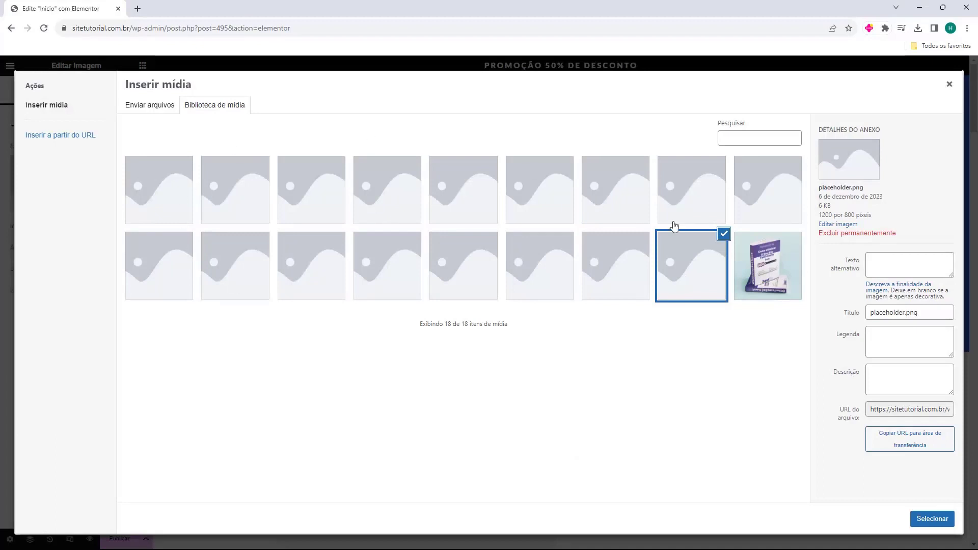
left_click(762, 290)
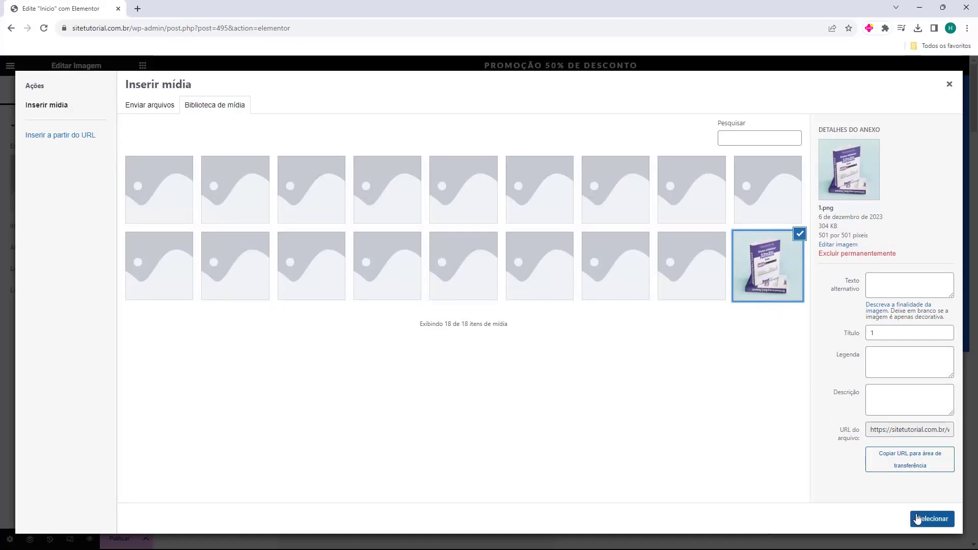
left_click(932, 519)
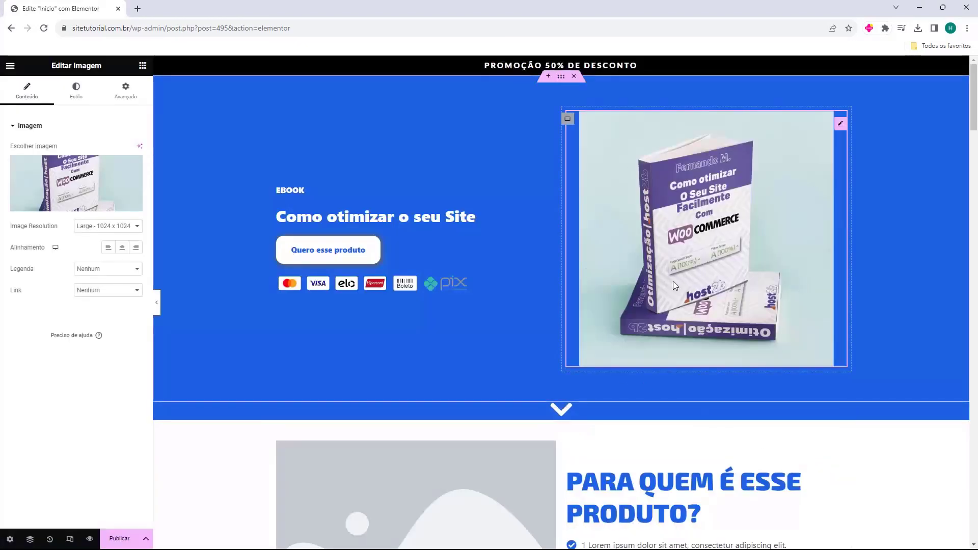
Step: Try Thumbnail, Medium and Medium Large resolutions, then settle on Large - 1024 x 1024
left_click(97, 234)
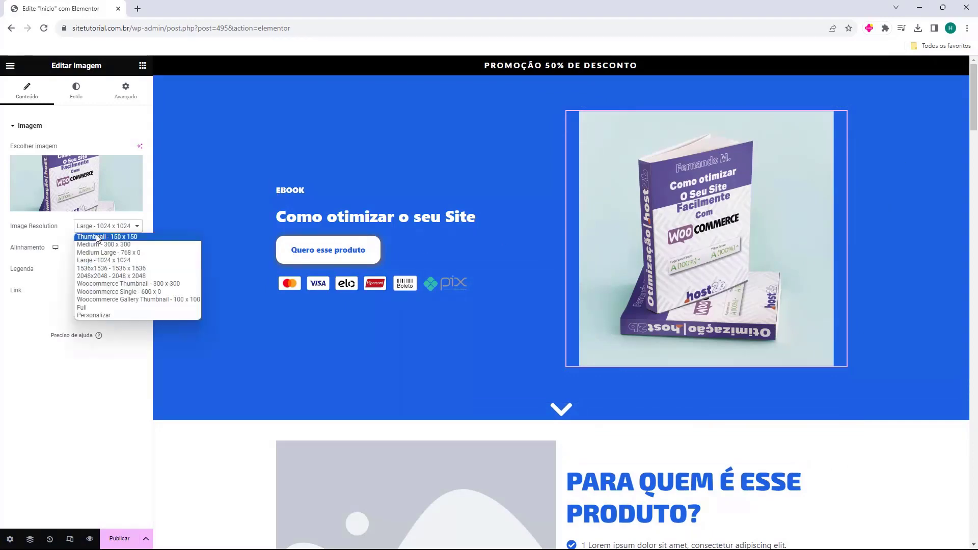
left_click(98, 236)
left_click(98, 227)
left_click(96, 245)
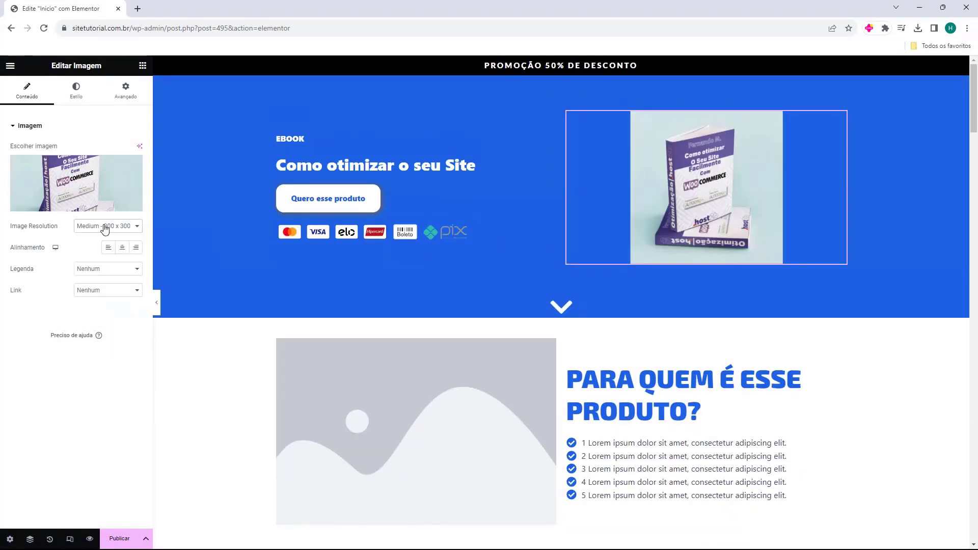
left_click(104, 226)
left_click(97, 253)
key("Down")
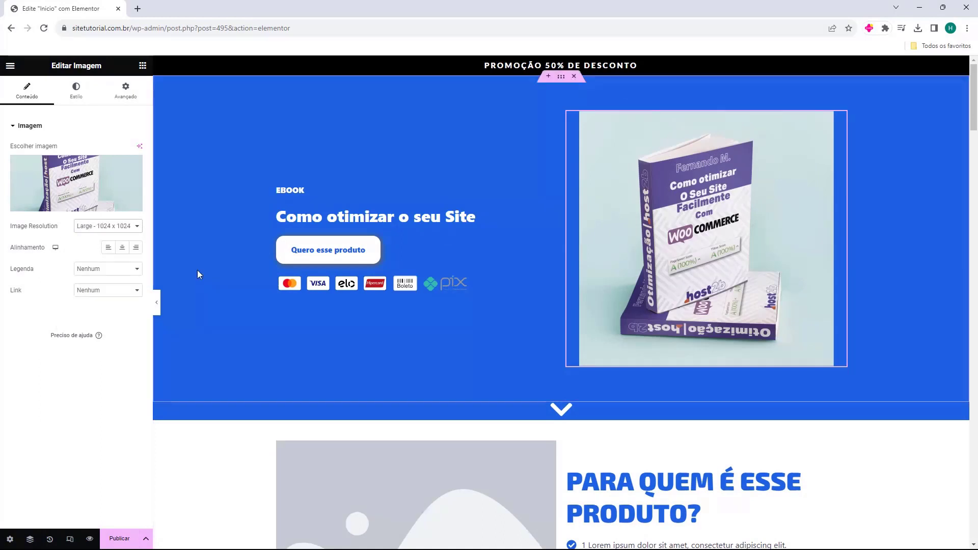
Step: Review every 'Quero esse produto' button on the page, then select the hero's button for editing
scroll(233, 252, "down", 4)
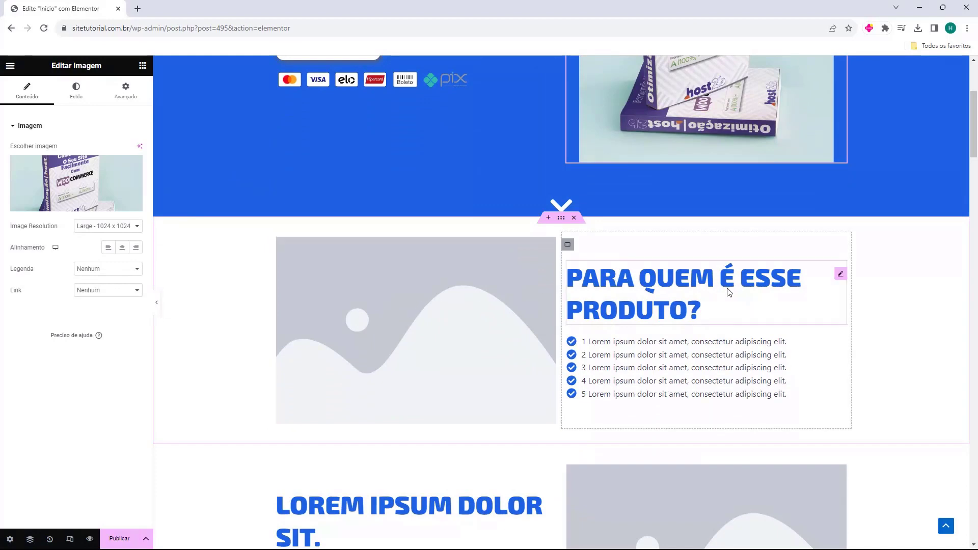
scroll(727, 285, "down", 4)
scroll(510, 278, "down", 10)
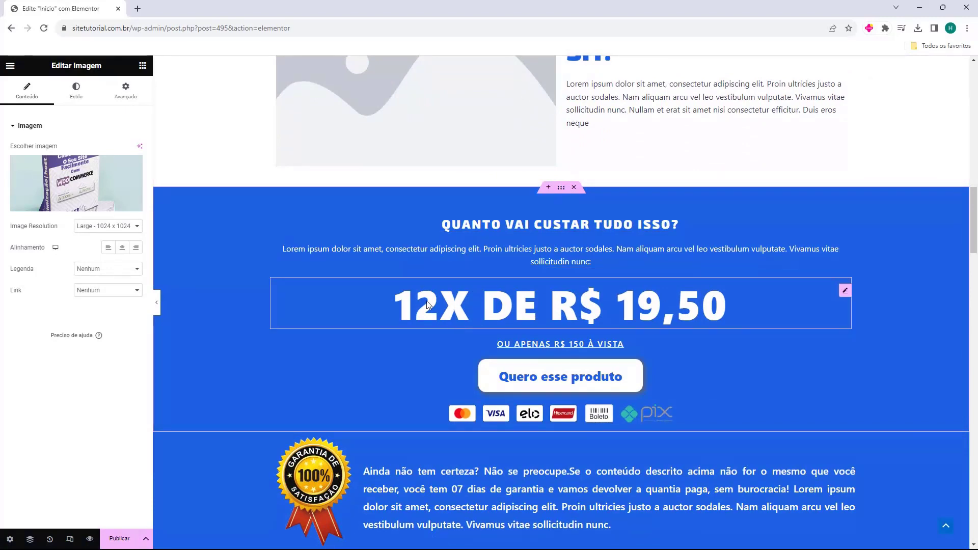
scroll(475, 281, "down", 2)
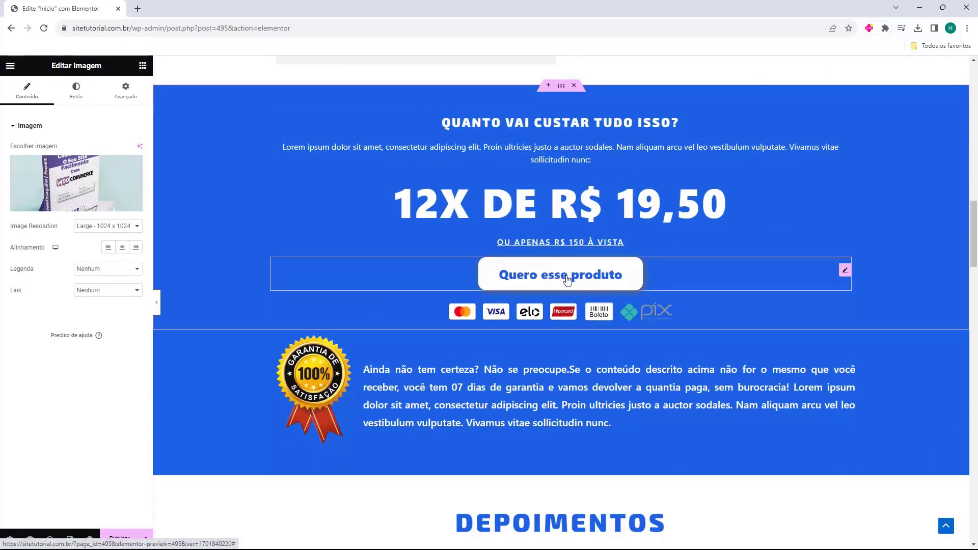
scroll(397, 268, "down", 3)
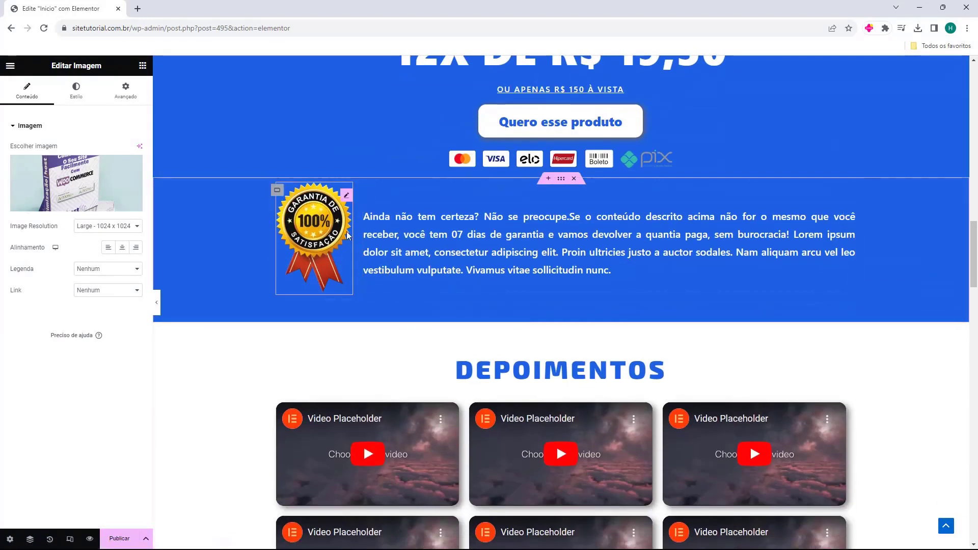
scroll(275, 280, "down", 4)
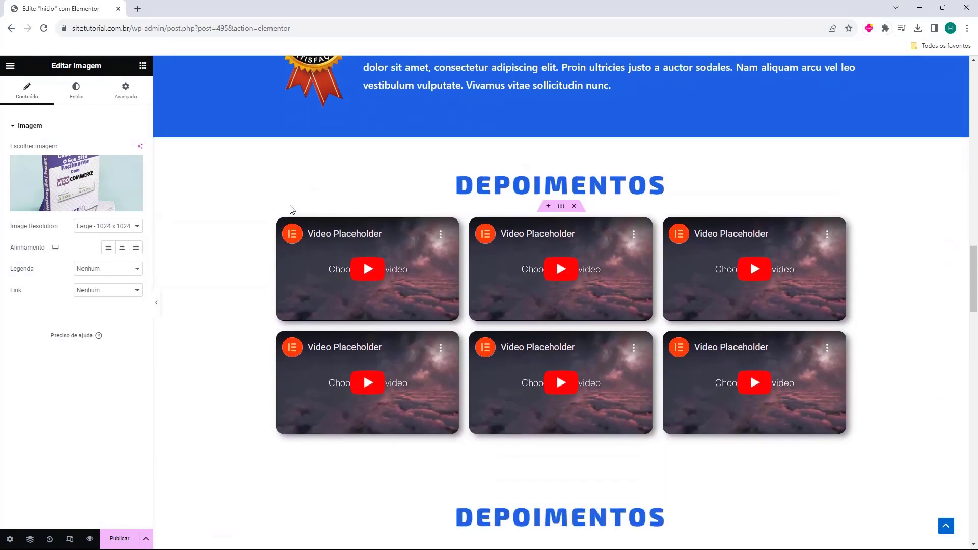
scroll(386, 266, "down", 6)
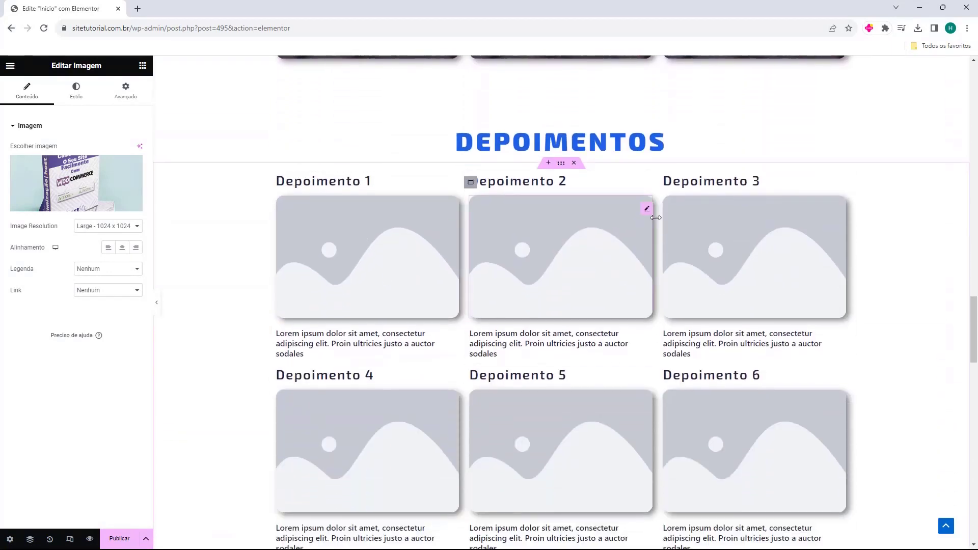
scroll(385, 214, "down", 7)
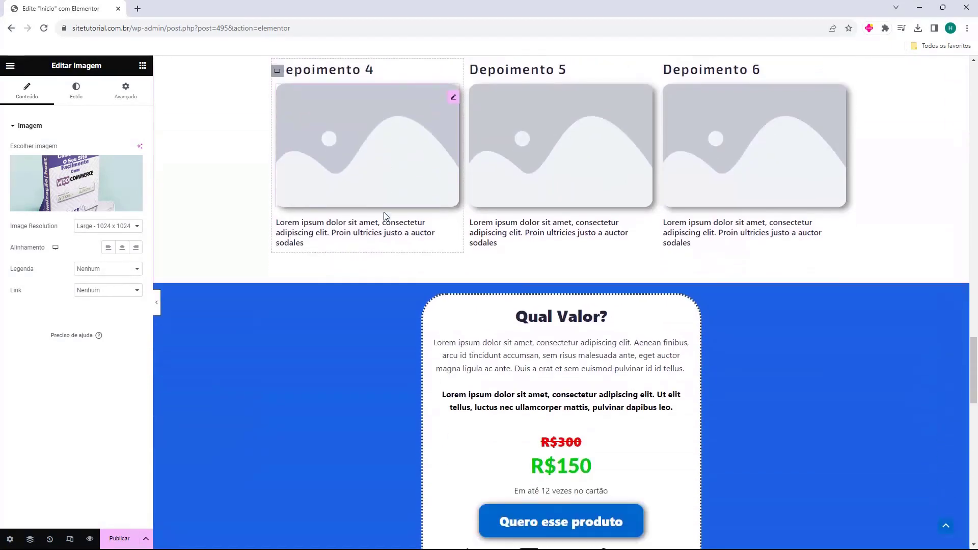
scroll(401, 217, "down", 5)
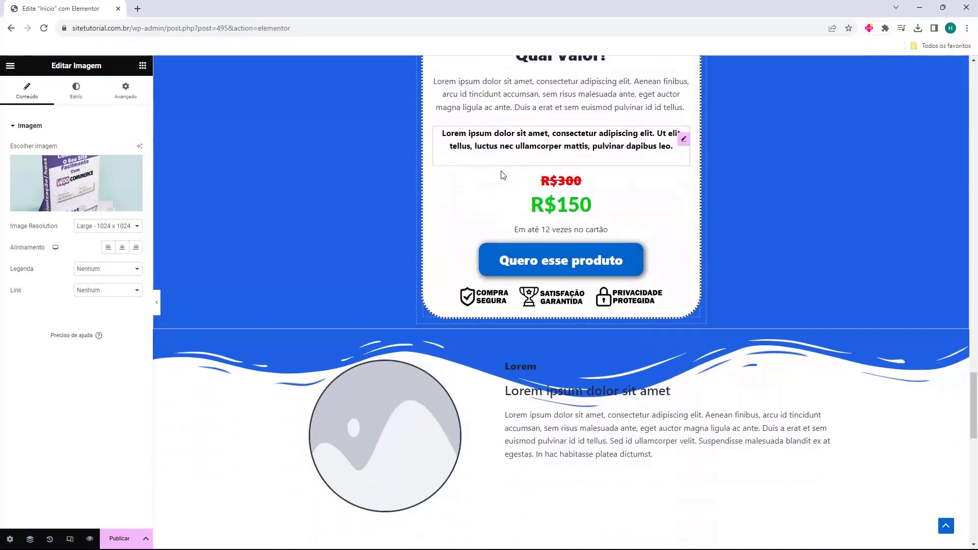
scroll(467, 273, "down", 7)
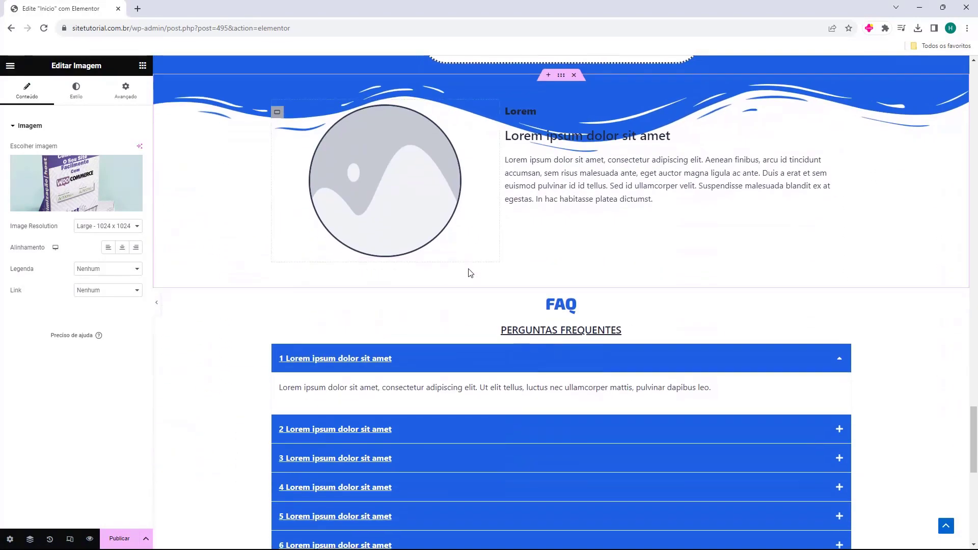
scroll(477, 224, "down", 1)
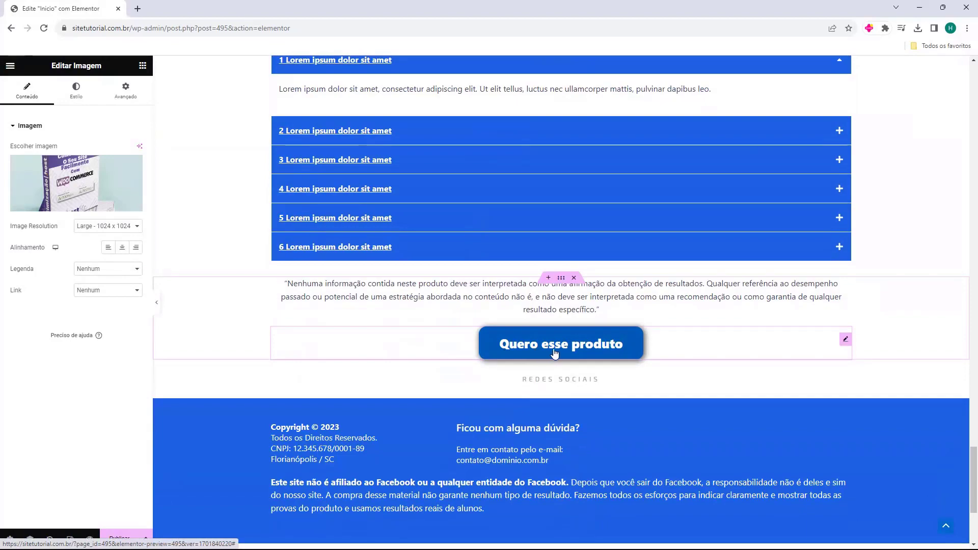
scroll(509, 363, "down", 1)
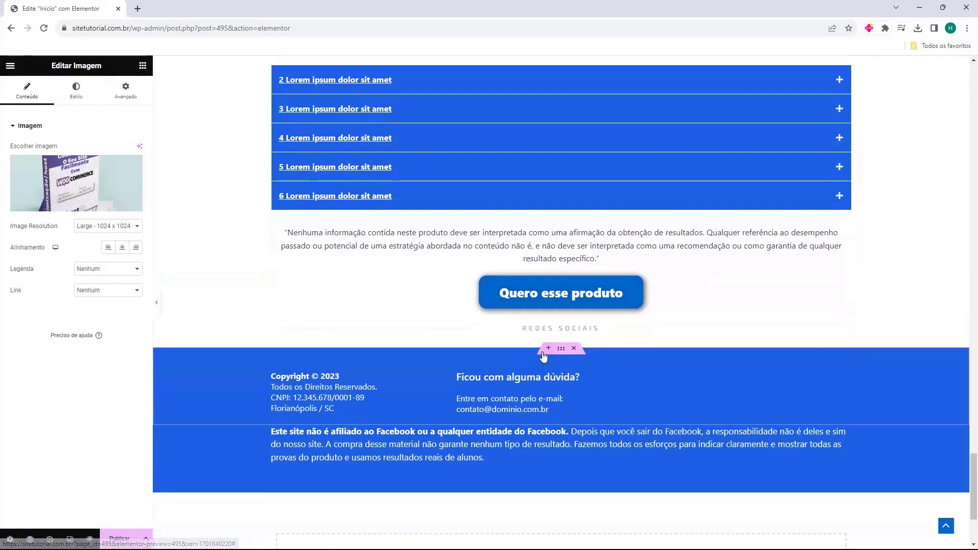
scroll(450, 359, "up", 20)
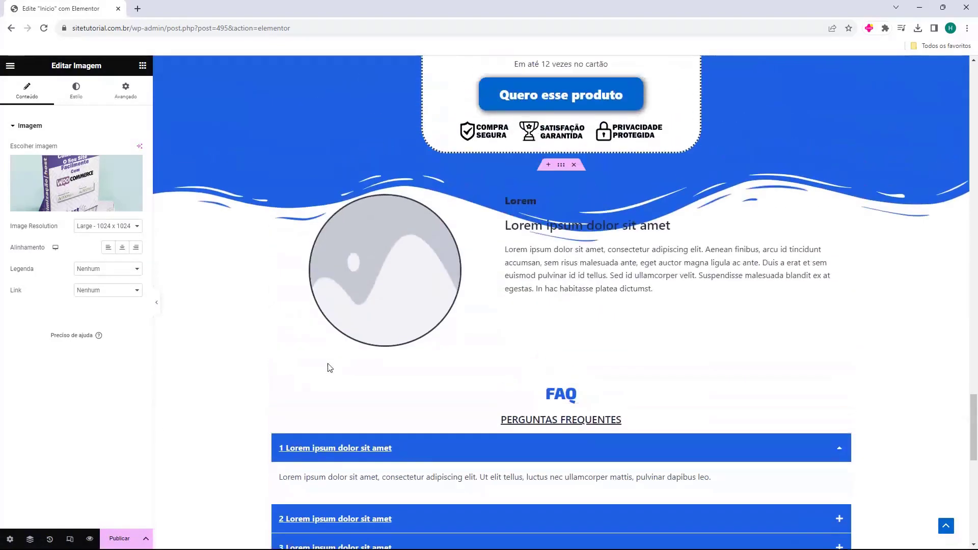
scroll(209, 224, "up", 20)
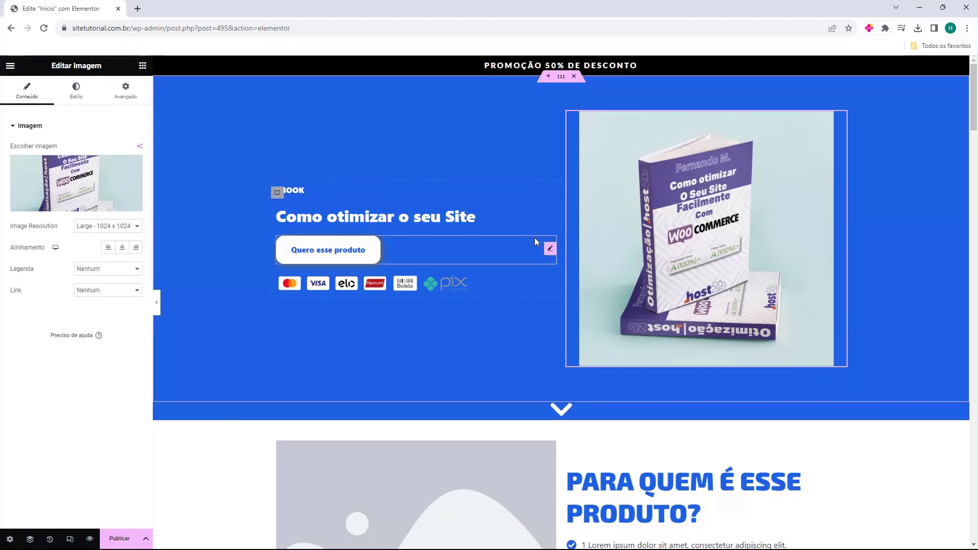
scroll(535, 241, "down", 9)
scroll(534, 238, "down", 20)
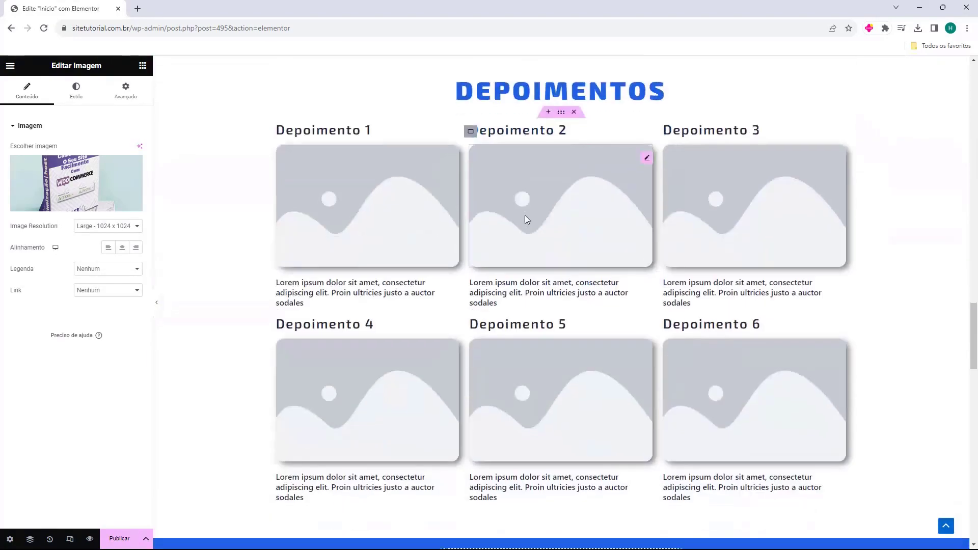
scroll(519, 219, "down", 15)
scroll(410, 351, "up", 20)
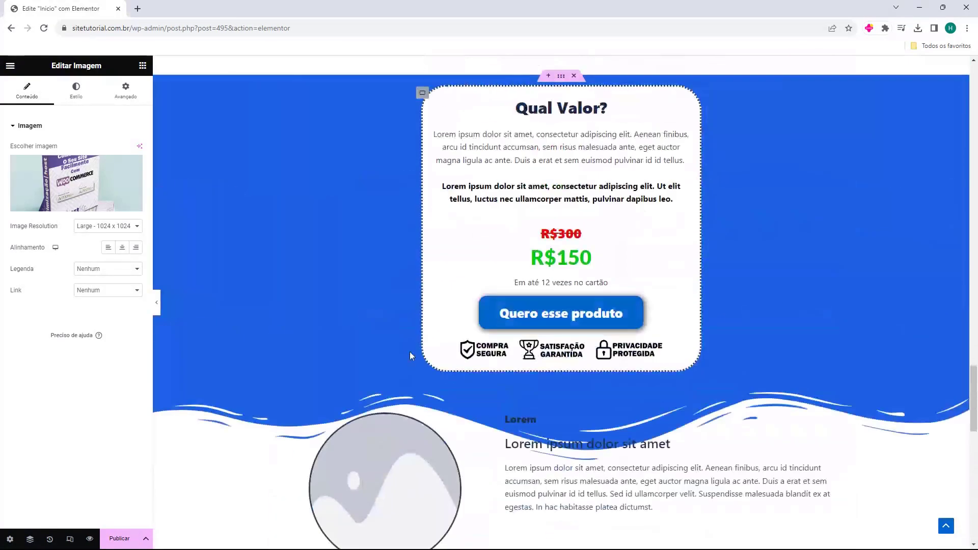
scroll(359, 340, "up", 20)
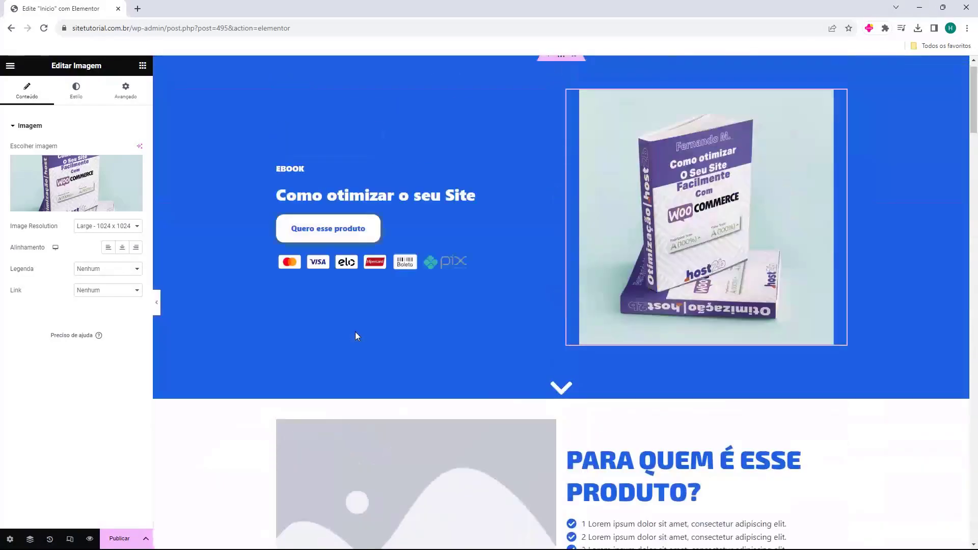
scroll(367, 323, "down", 18)
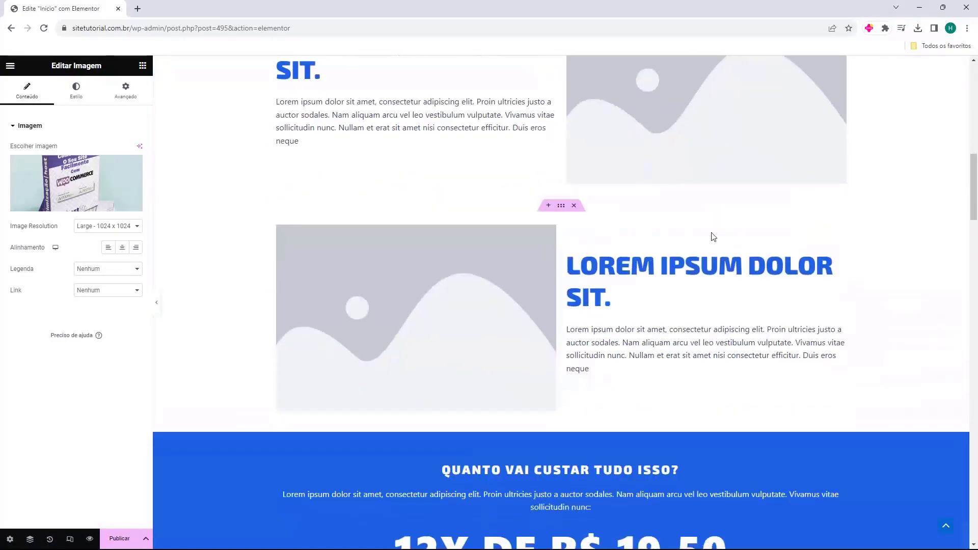
scroll(435, 279, "down", 12)
scroll(382, 203, "up", 3)
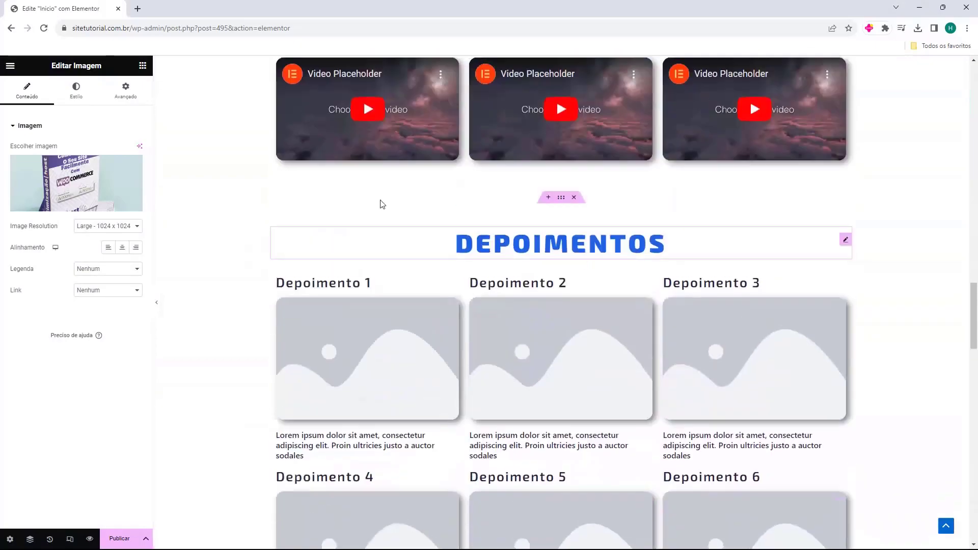
scroll(403, 177, "down", 14)
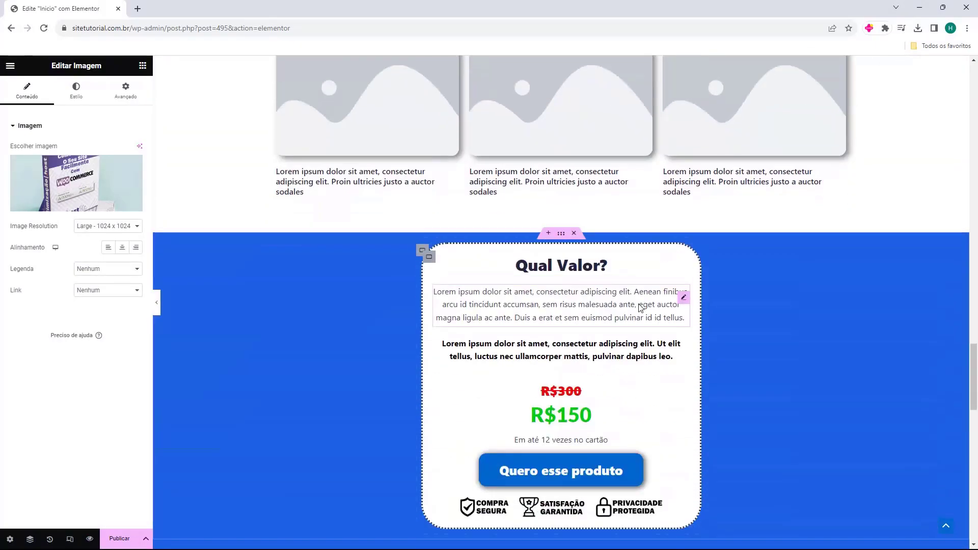
scroll(609, 348, "up", 20)
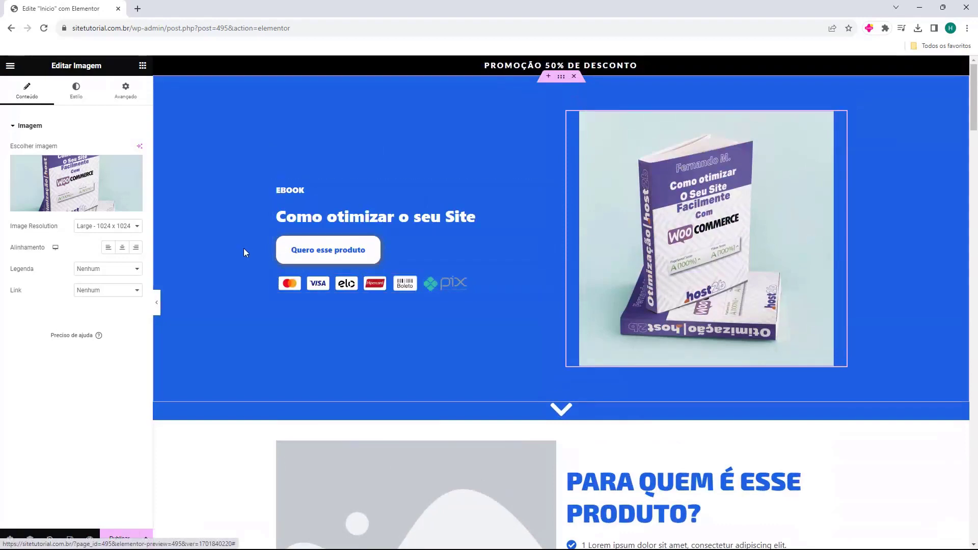
left_click(327, 251)
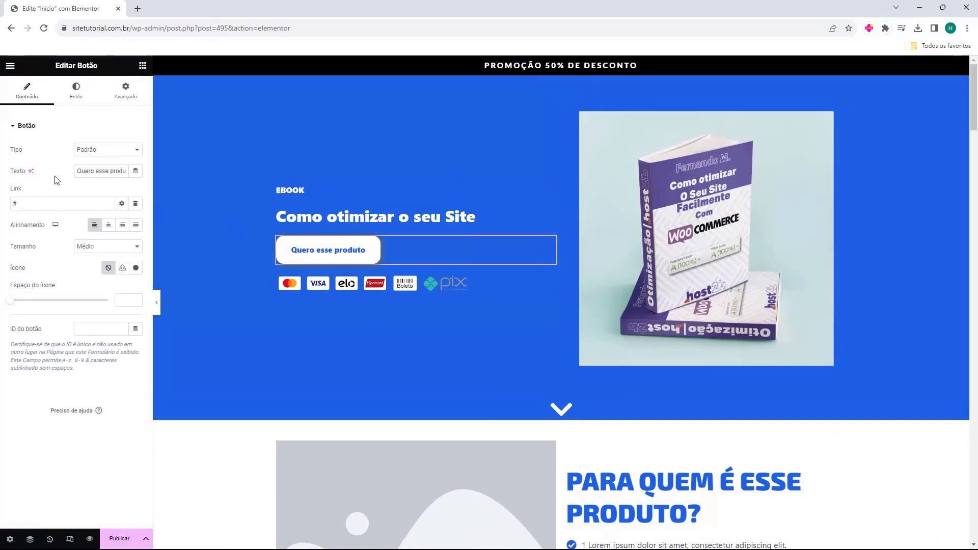
Step: Replace the hero button's # link with the ?add-to-cart=453 URL and copy that URL
left_click(16, 205)
key("BackSpace")
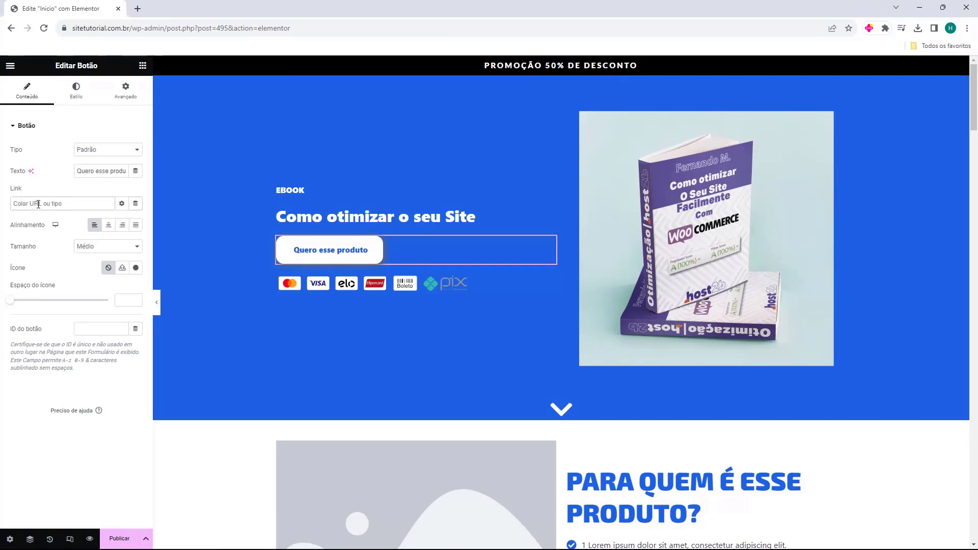
key("ctrl+v")
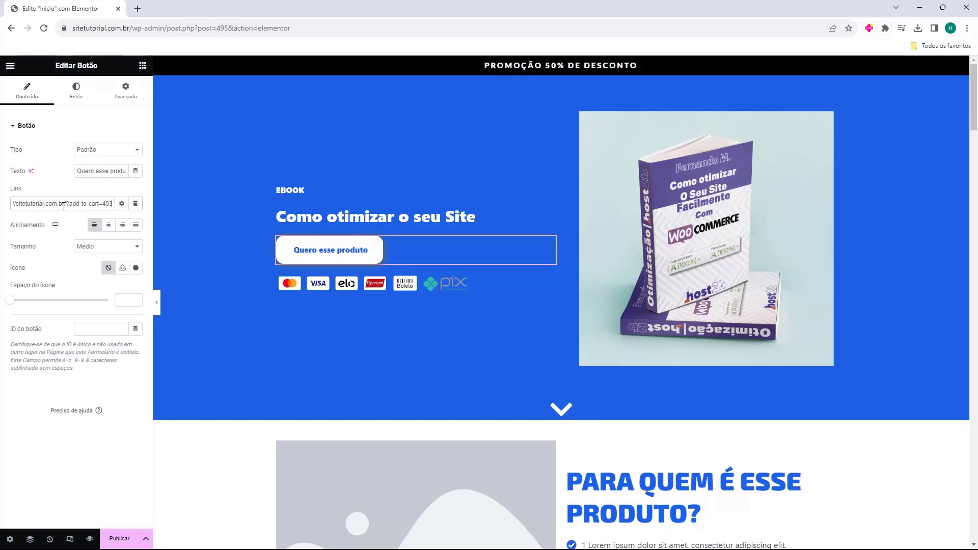
left_click_drag(67, 204, 17, 206)
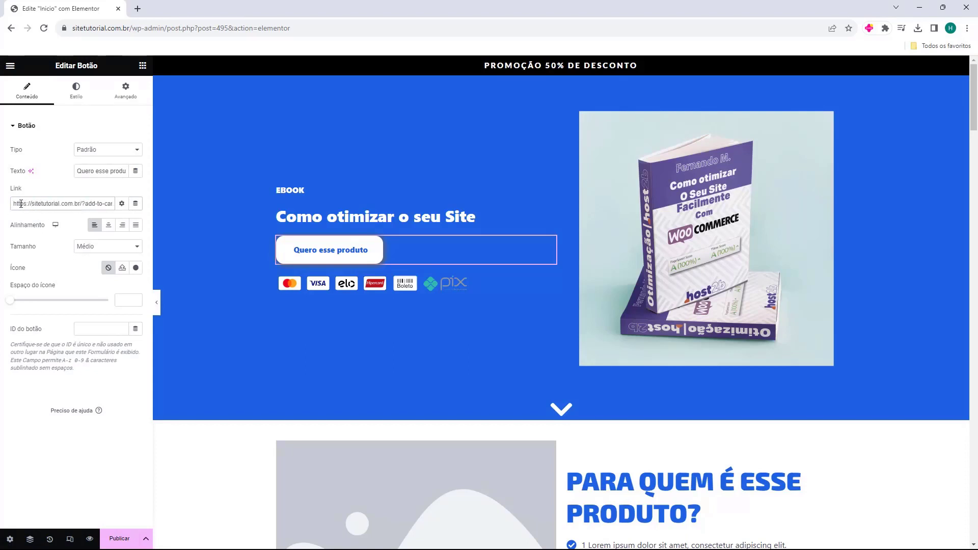
left_click_drag(49, 204, 113, 205)
left_click(81, 205)
left_click(243, 229)
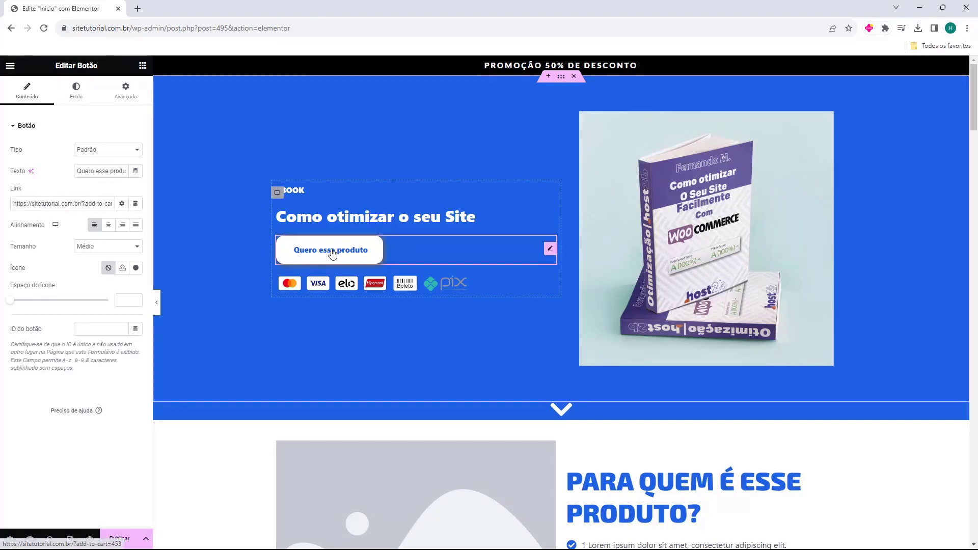
Step: Paste the ?add-to-cart=453 URL into the pricing and Qual Valor buttons' links
scroll(354, 222, "down", 20)
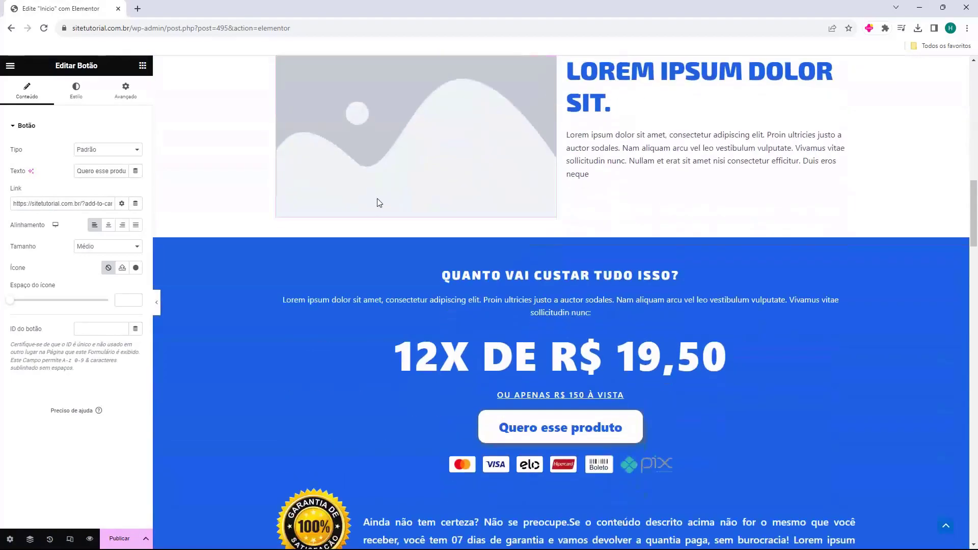
left_click(542, 325)
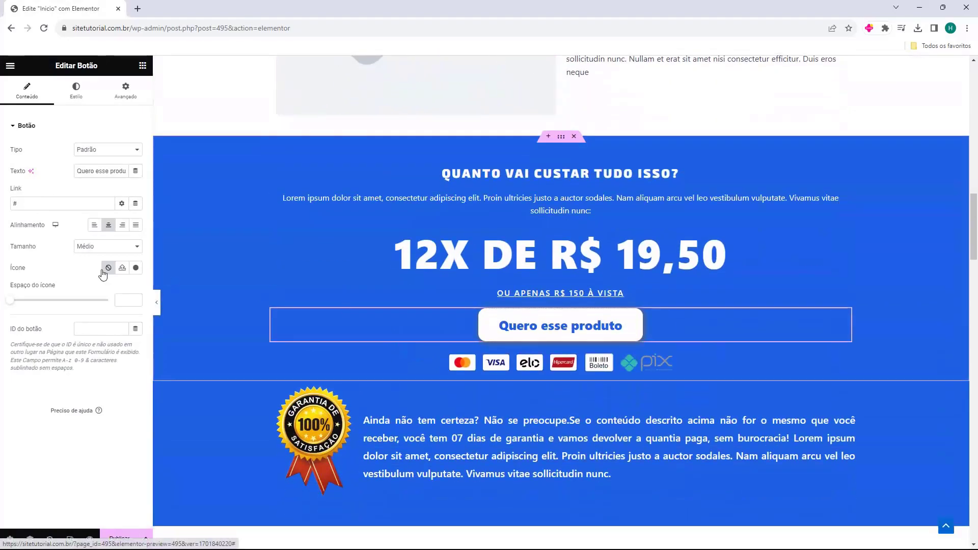
left_click(41, 206)
key("ctrl+v")
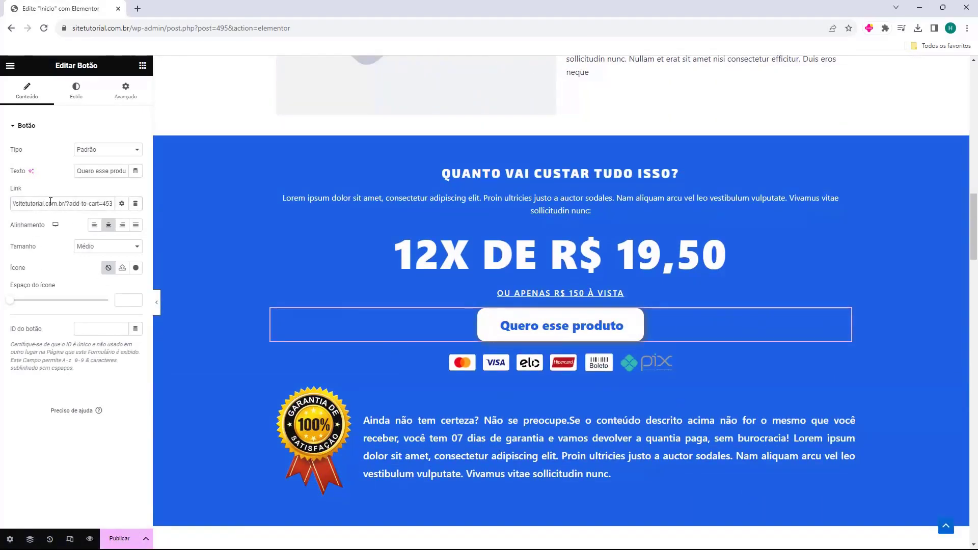
scroll(383, 212, "down", 10)
key("ctrl+z")
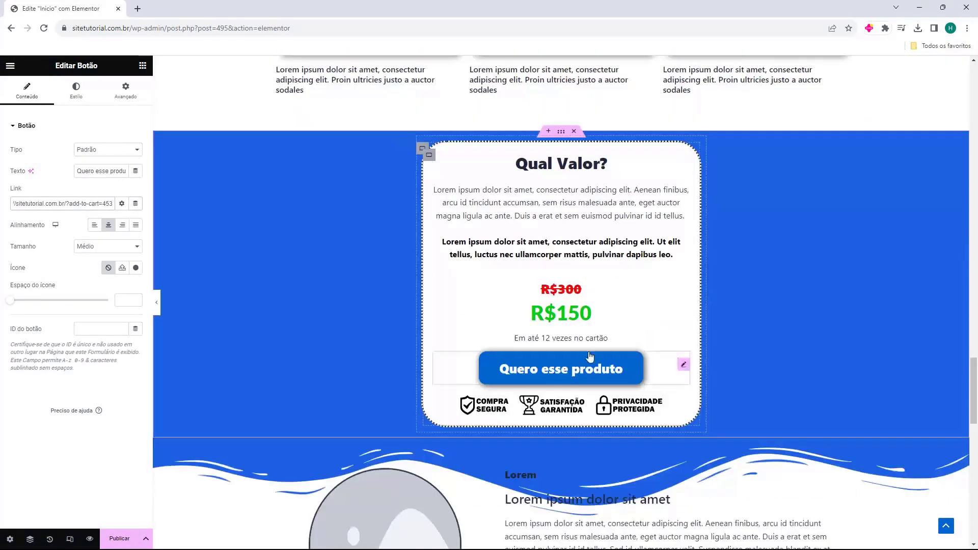
key("ctrl+a")
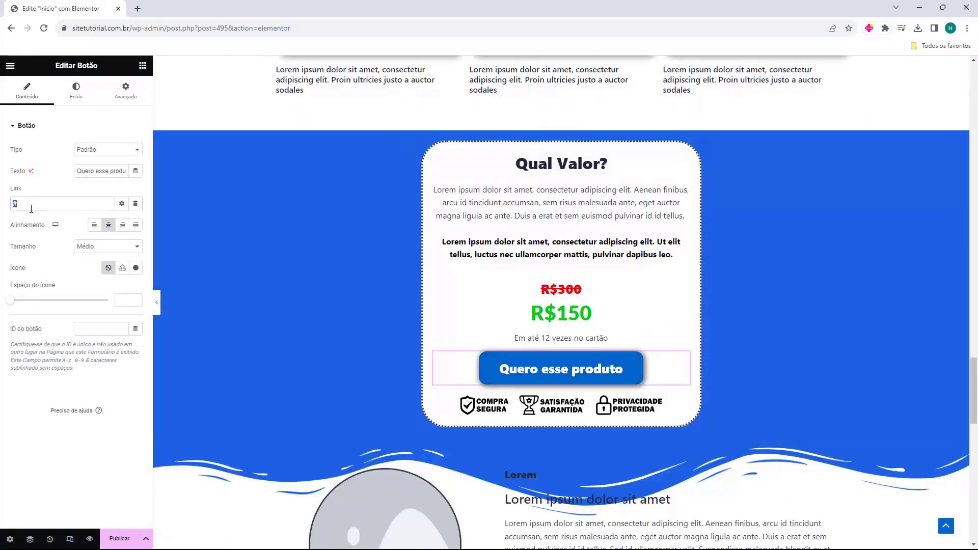
type("https://sitetutorial.com.br/?add-to-cart=453")
Step: Paste the ?add-to-cart=453 URL into the bottom button above the footer
scroll(346, 264, "down", 5)
scroll(372, 265, "down", 6)
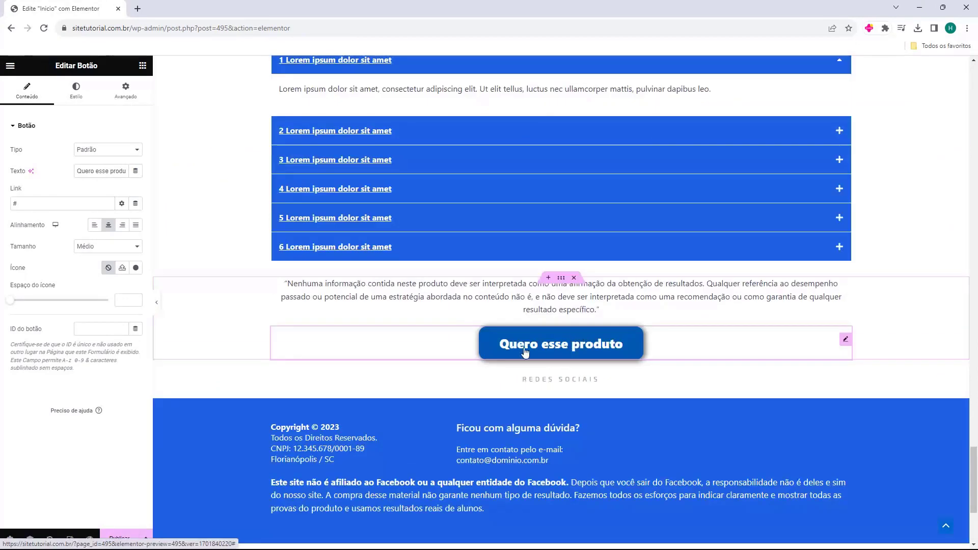
key("ctrl+z")
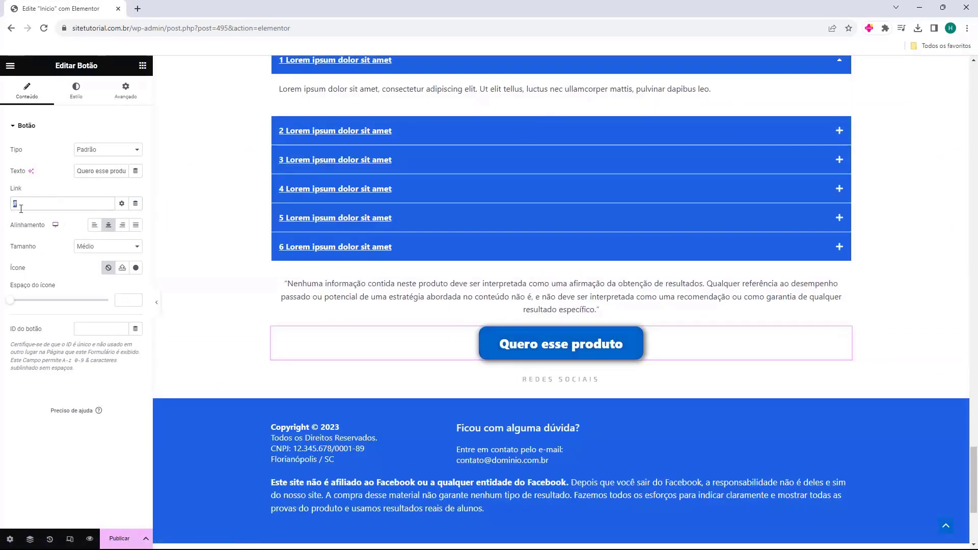
key("ctrl+v")
scroll(239, 279, "down", 2)
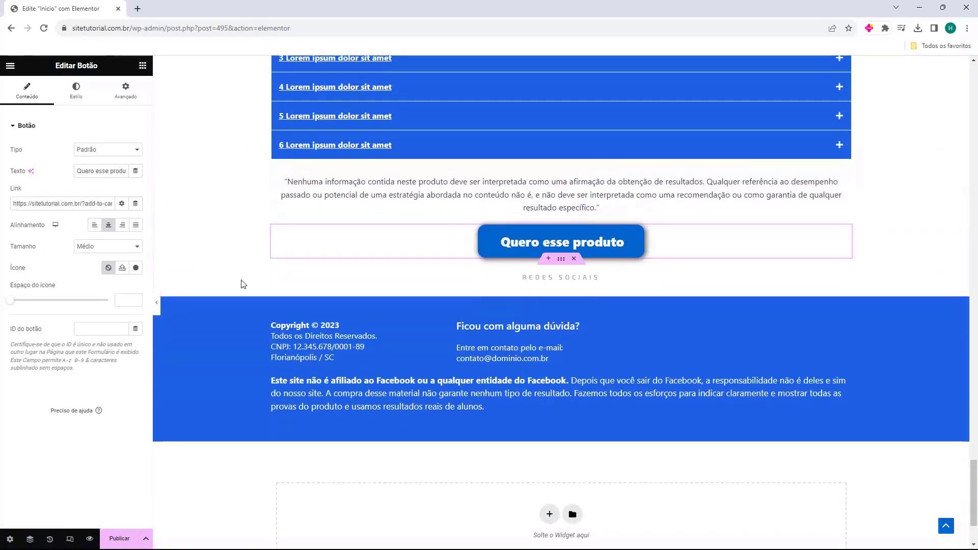
left_click(306, 348)
left_click(504, 352)
left_click(458, 398)
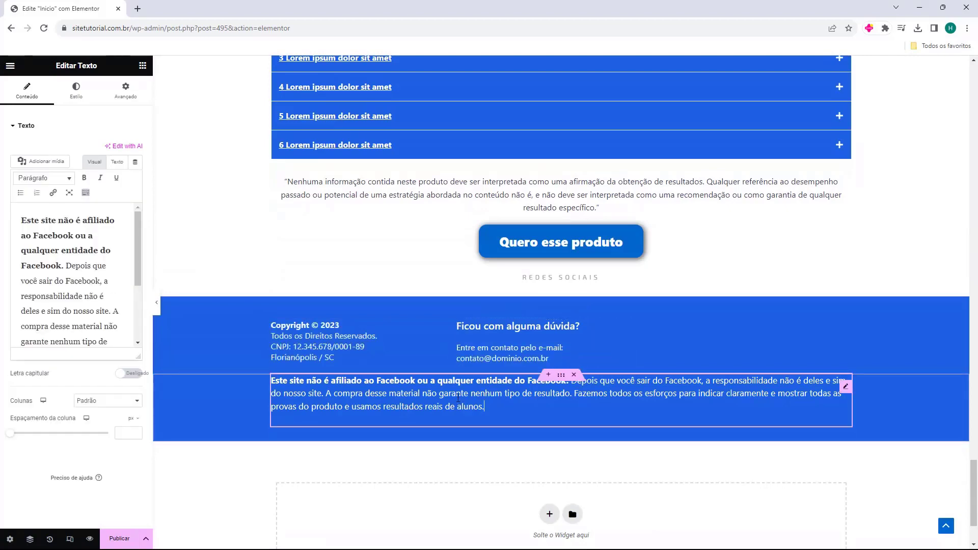
left_click(326, 346)
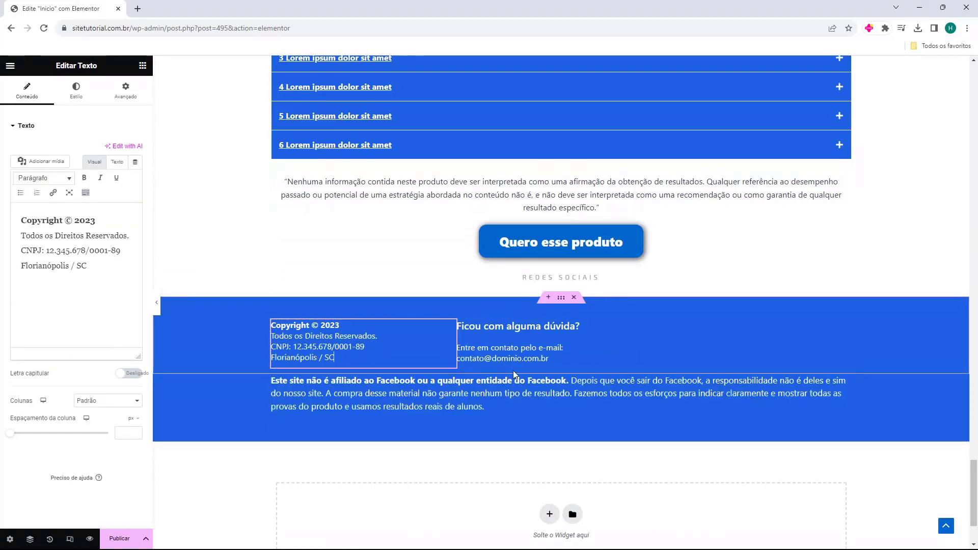
left_click(504, 352)
left_click(504, 327)
scroll(433, 316, "up", 2)
left_click(411, 302)
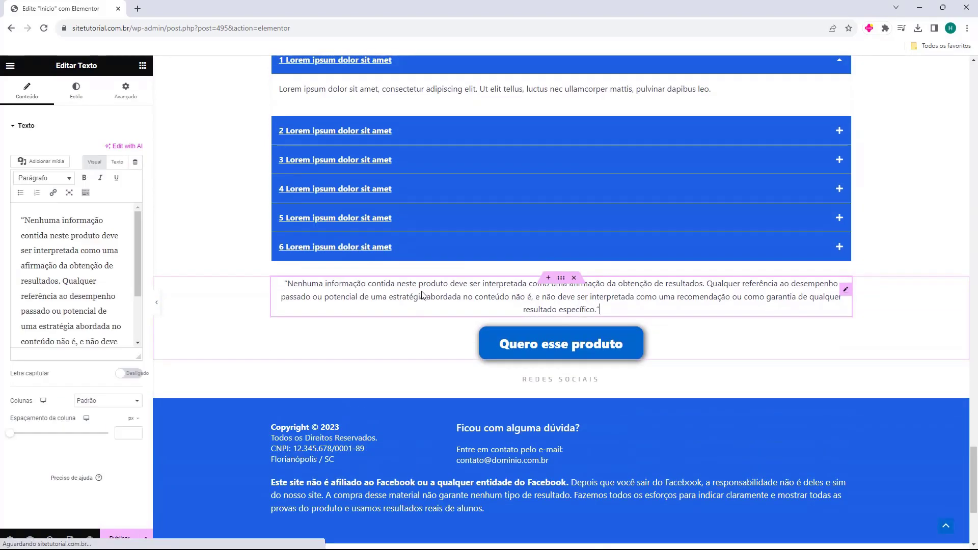
scroll(411, 302, "up", 1)
scroll(411, 302, "up", 1)
scroll(410, 246, "up", 3)
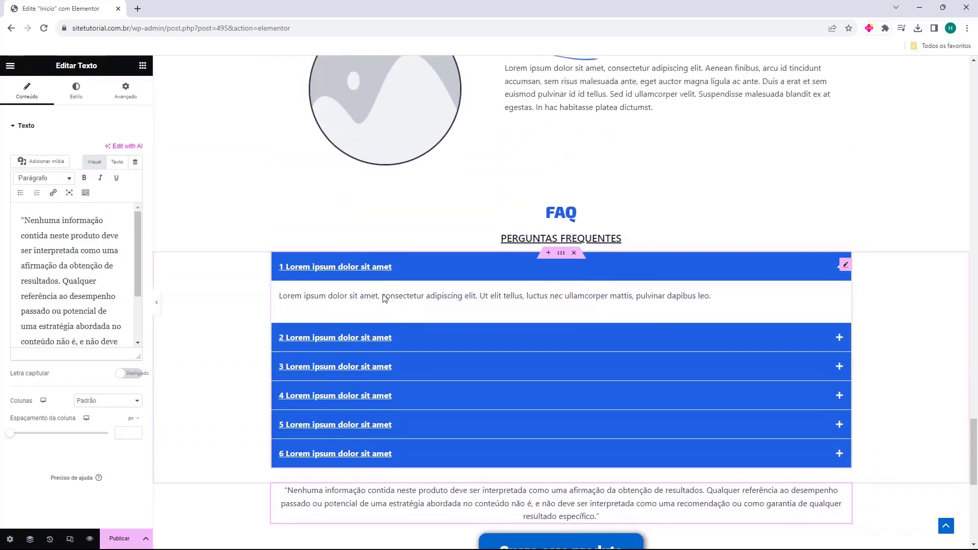
scroll(380, 296, "up", 10)
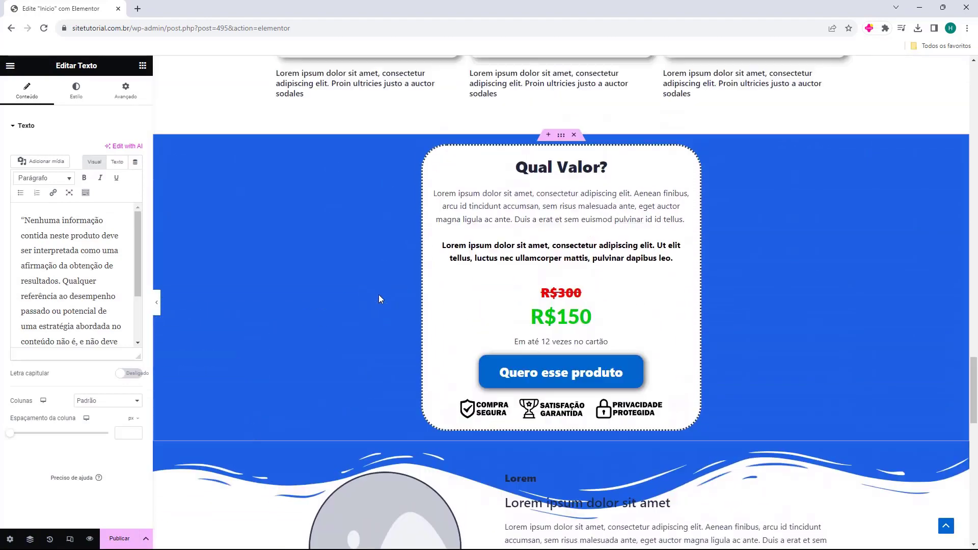
scroll(381, 299, "up", 10)
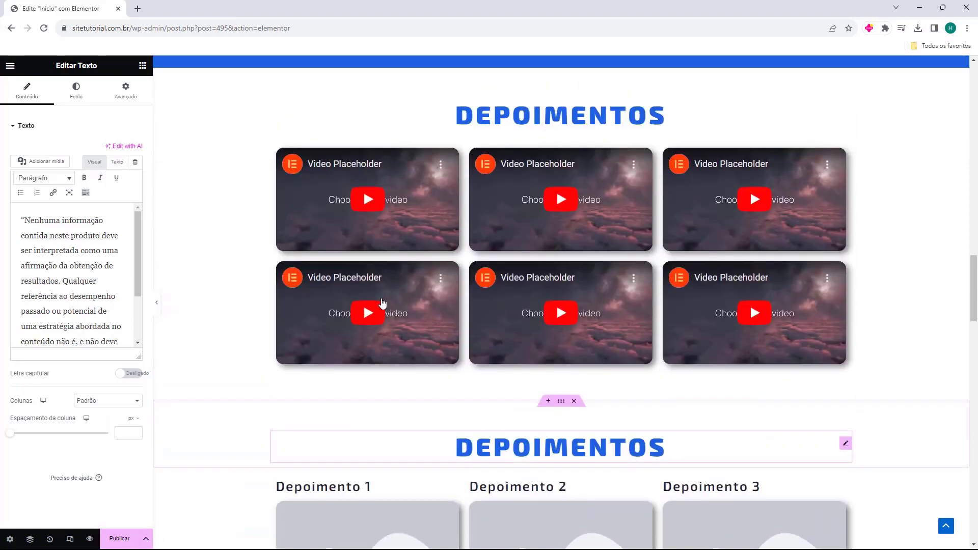
Step: Publish the Inicio page and view it live at sitetutorial.com.br/inicio/ in a new tab
scroll(385, 303, "up", 6)
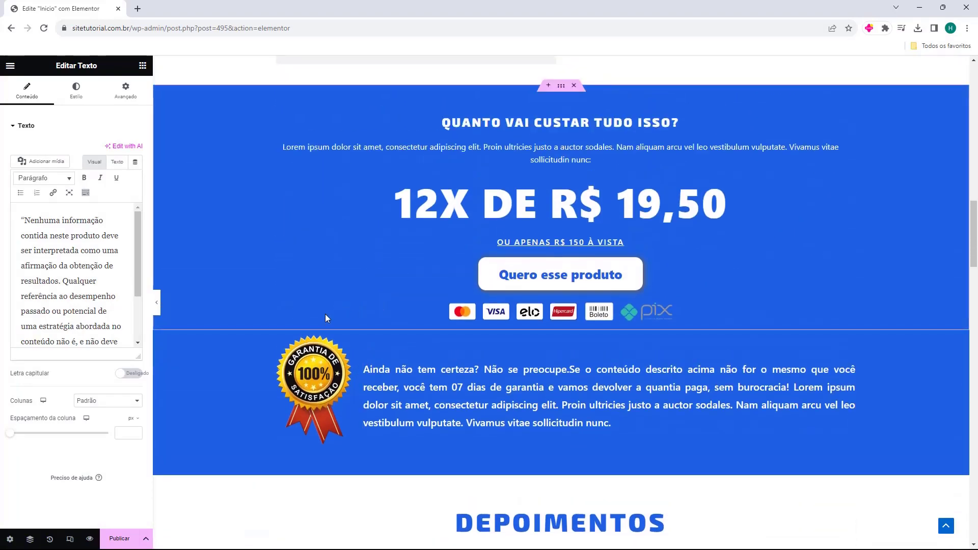
scroll(275, 368, "up", 12)
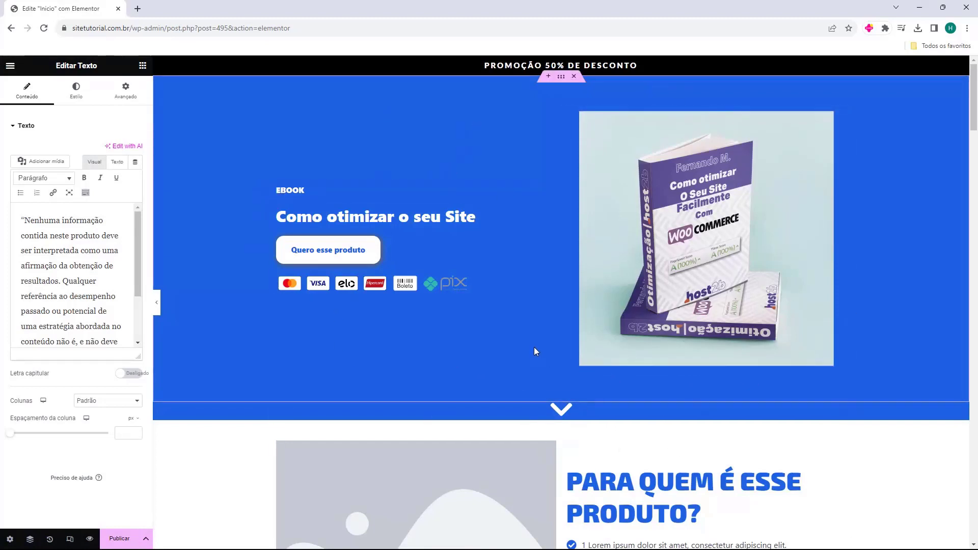
left_click(118, 541)
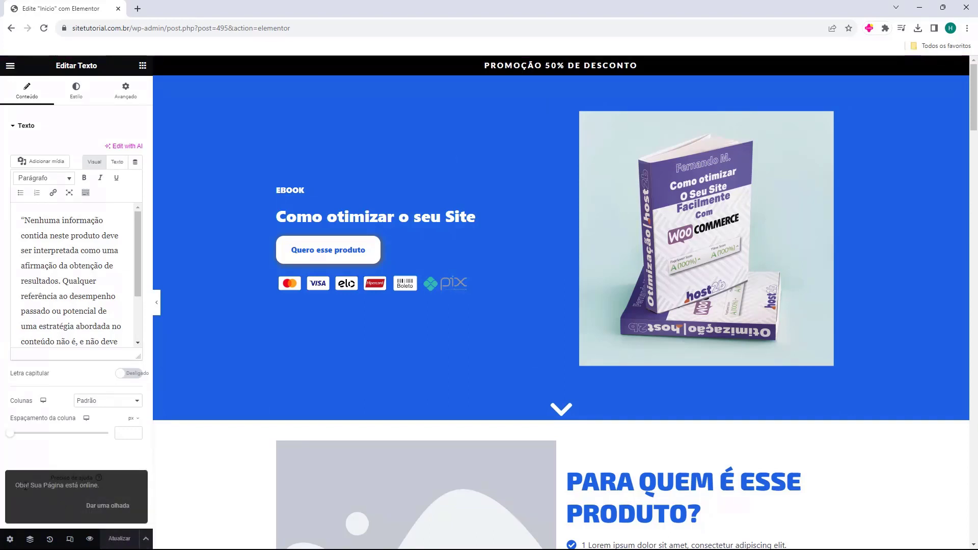
left_click(104, 508)
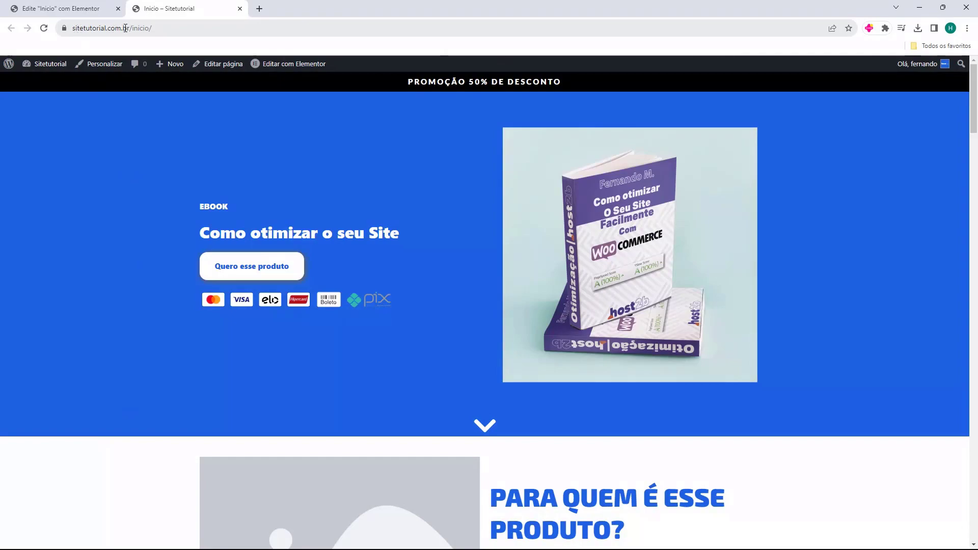
Step: Scroll through the published Inicio page to check it
scroll(410, 207, "down", 20)
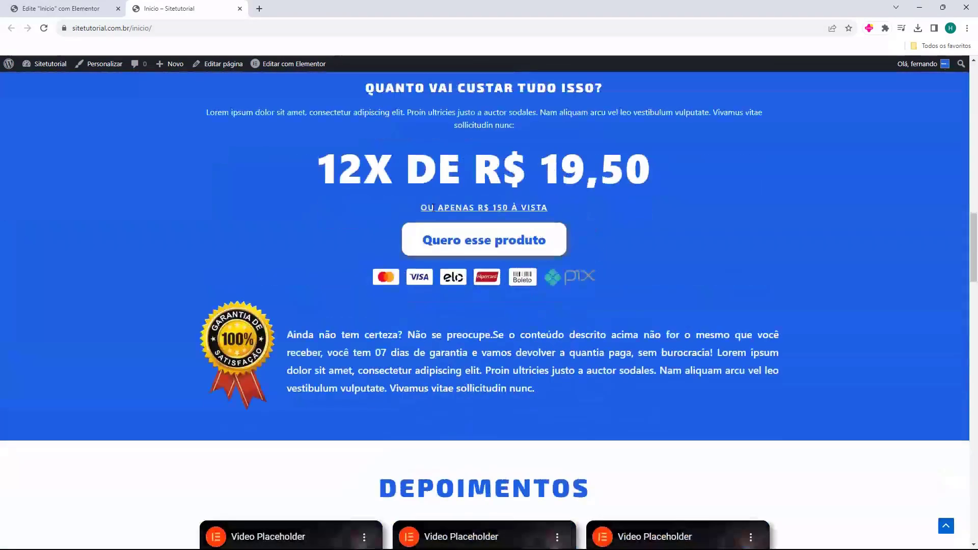
scroll(433, 209, "down", 20)
scroll(449, 263, "up", 20)
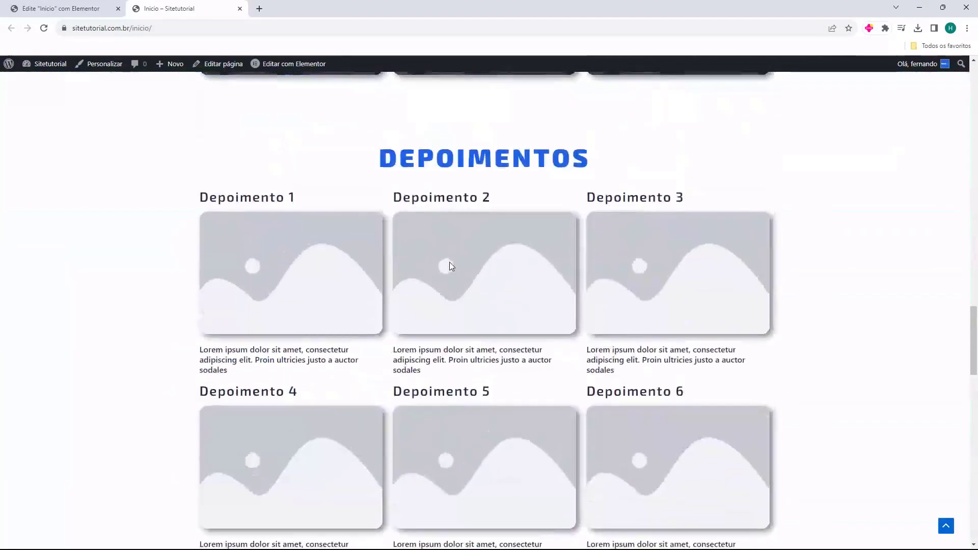
scroll(450, 265, "up", 20)
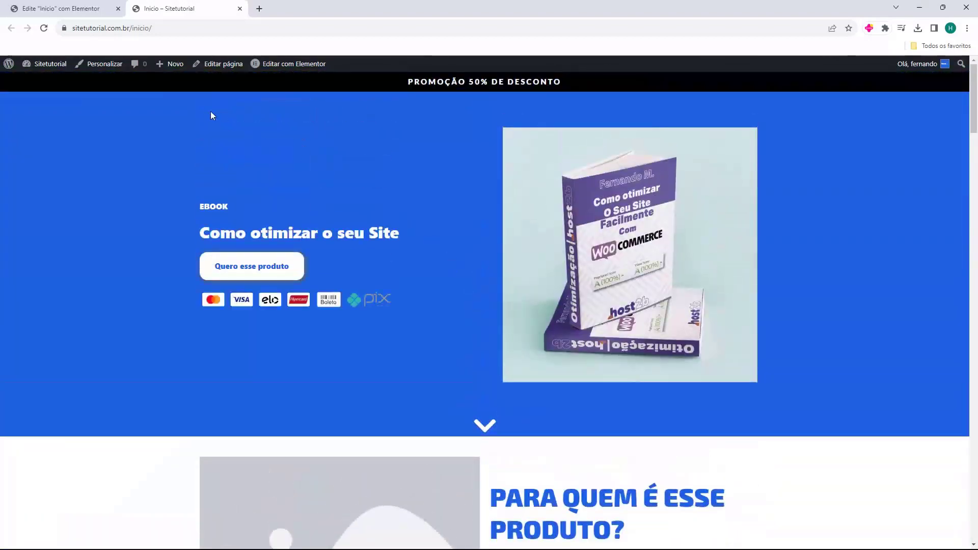
Step: Load the site root without 'inicio/', find it still blank, and close the tab
double_click(134, 29)
left_click(184, 29)
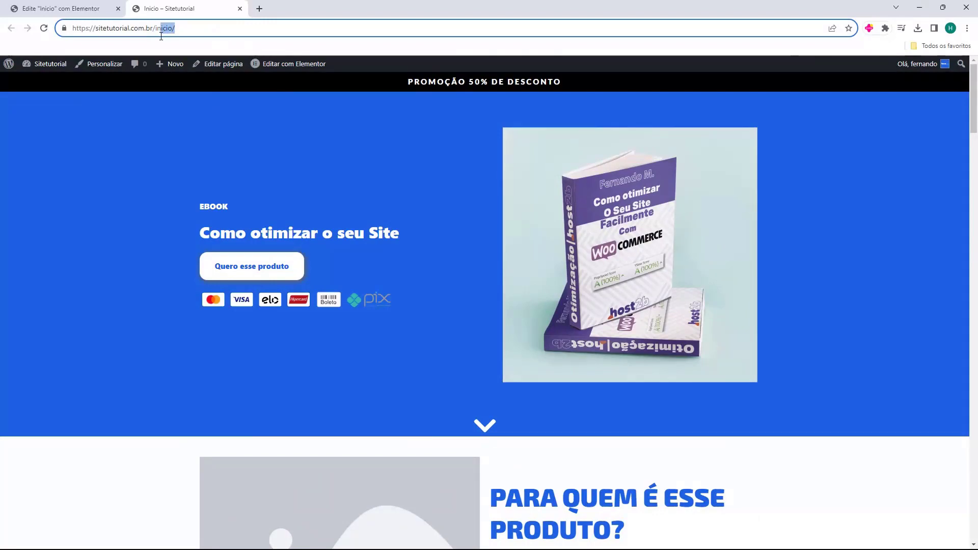
key("BackSpace")
key("Return")
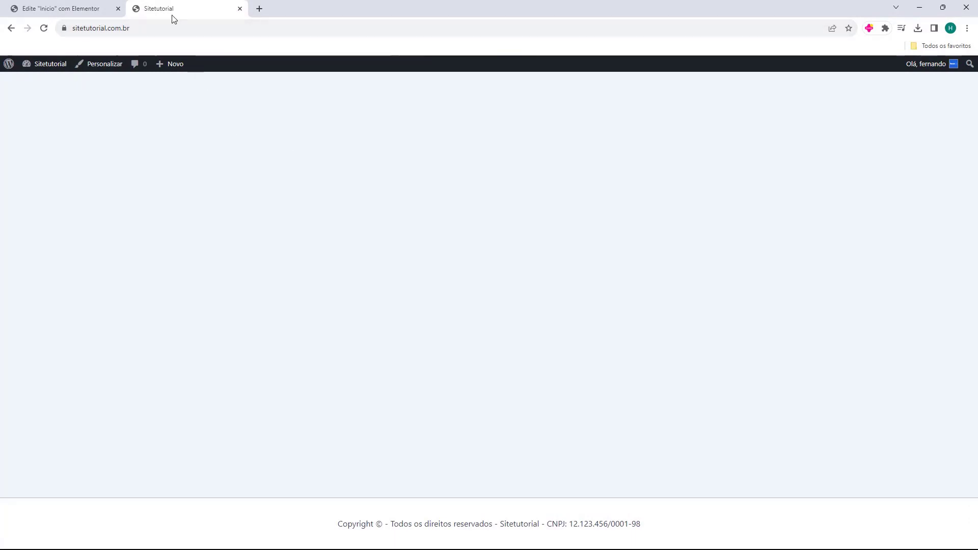
key("ctrl+w")
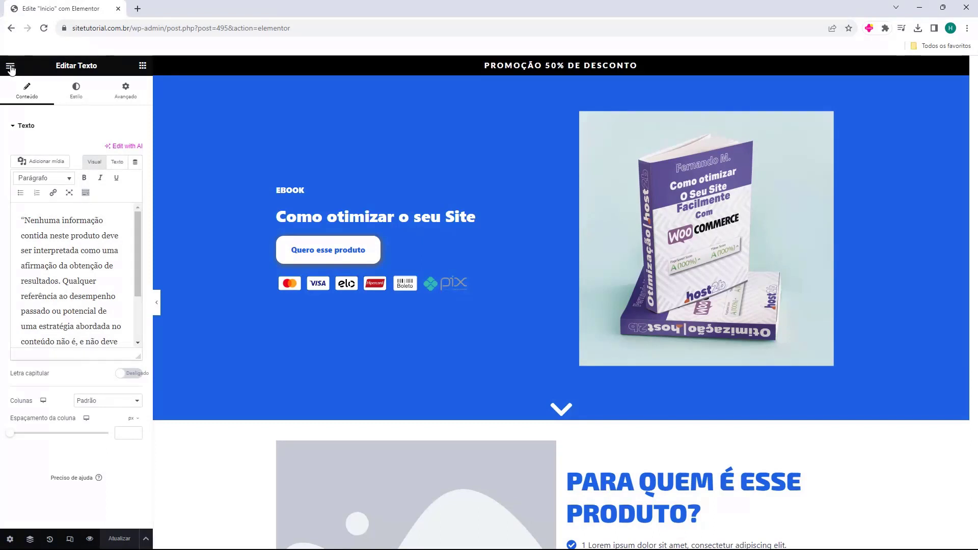
Step: Leave the Elementor editor for the dashboard and go to Configurações > Leitura
left_click(10, 68)
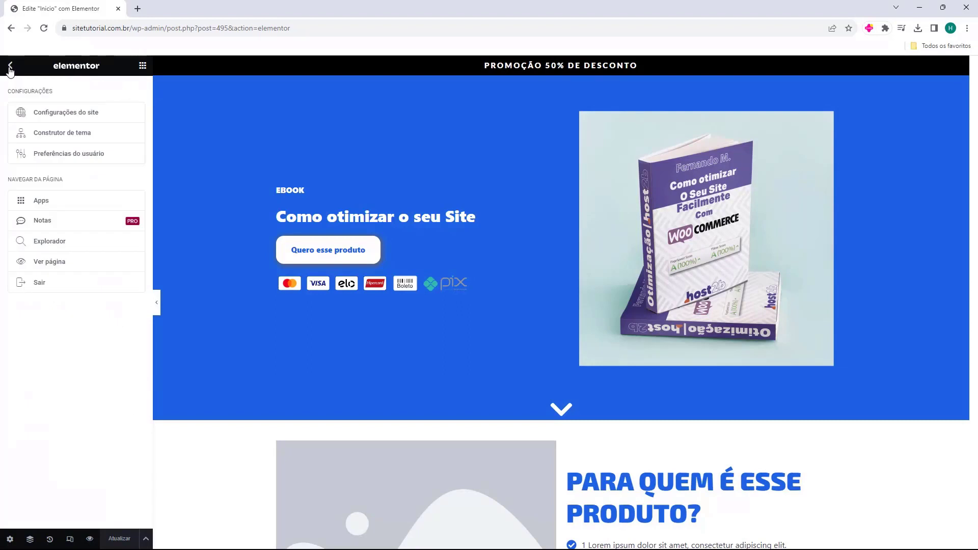
left_click(38, 283)
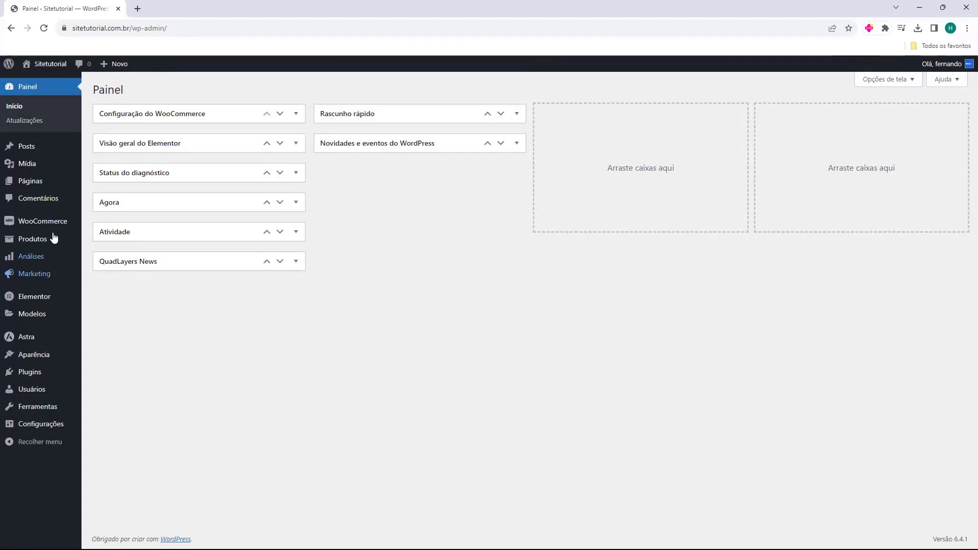
mouse_move(38, 424)
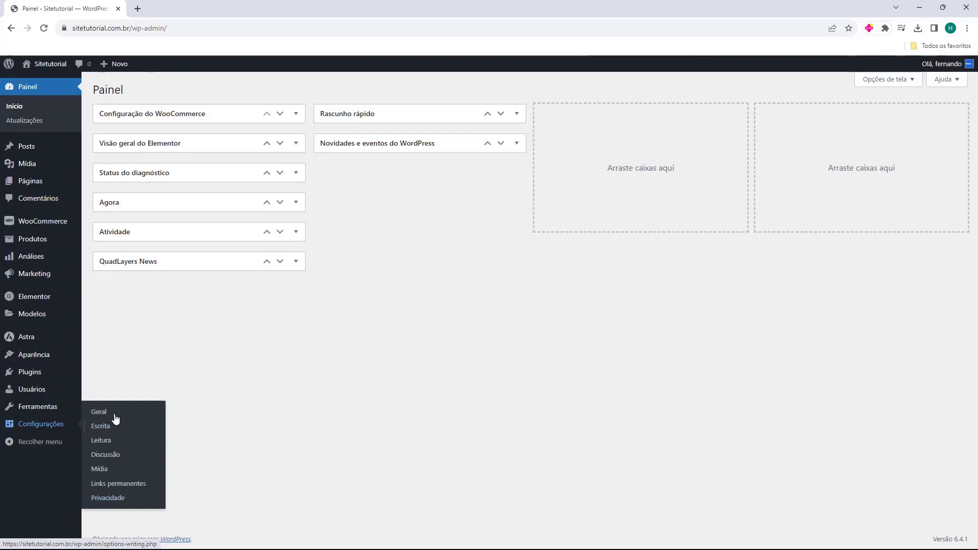
left_click(101, 442)
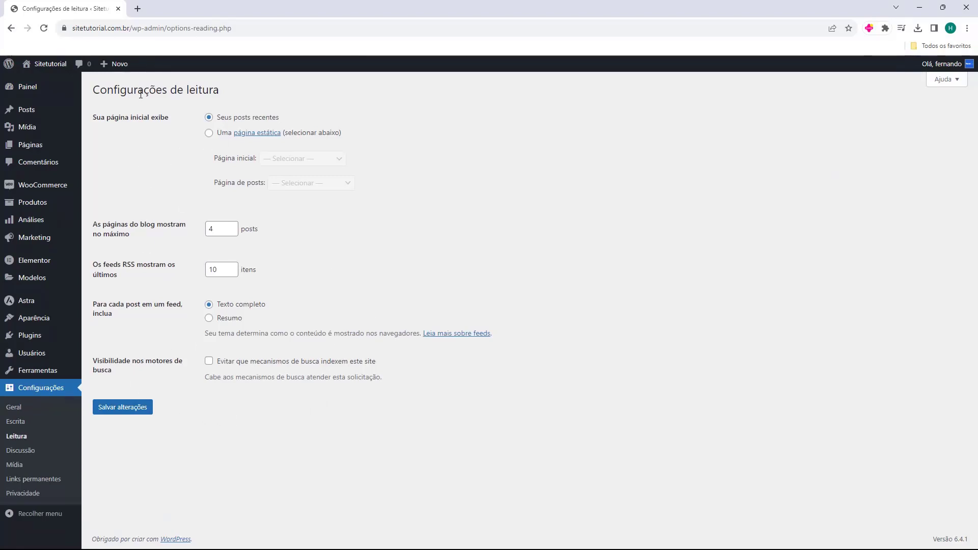
Step: Choose 'Uma página estática' with Inicio as Página inicial, then save with Salvar alterações
left_click_drag(119, 93, 197, 93)
left_click(195, 94)
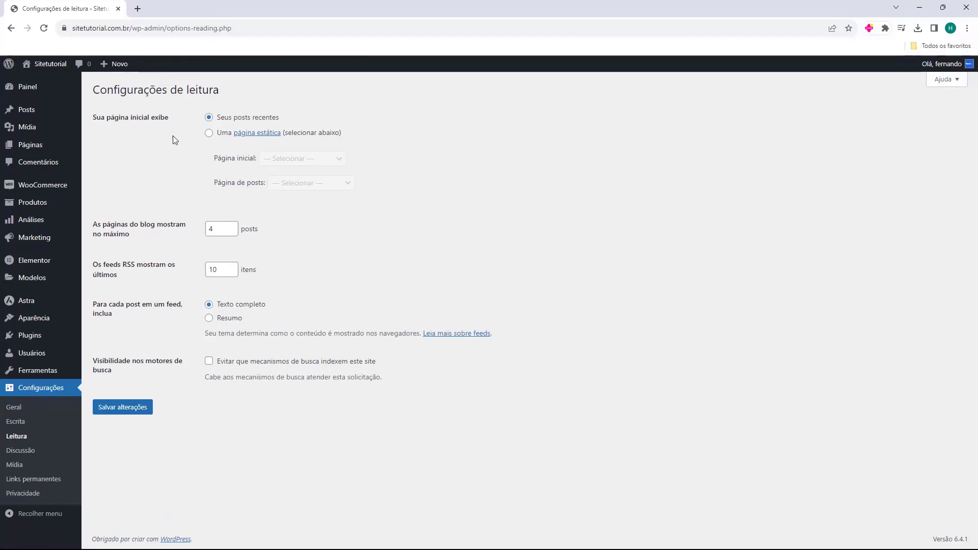
left_click_drag(92, 121, 144, 121)
left_click(215, 124)
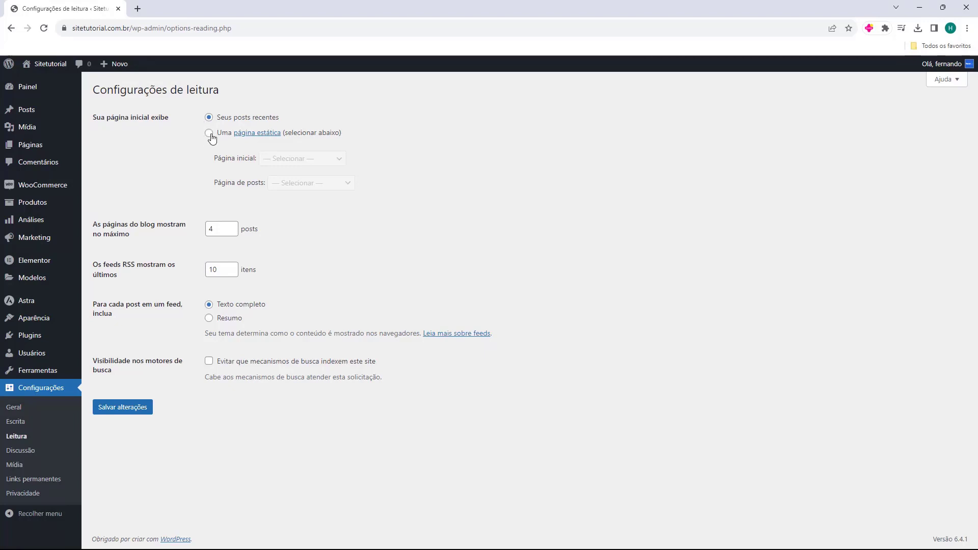
left_click(209, 134)
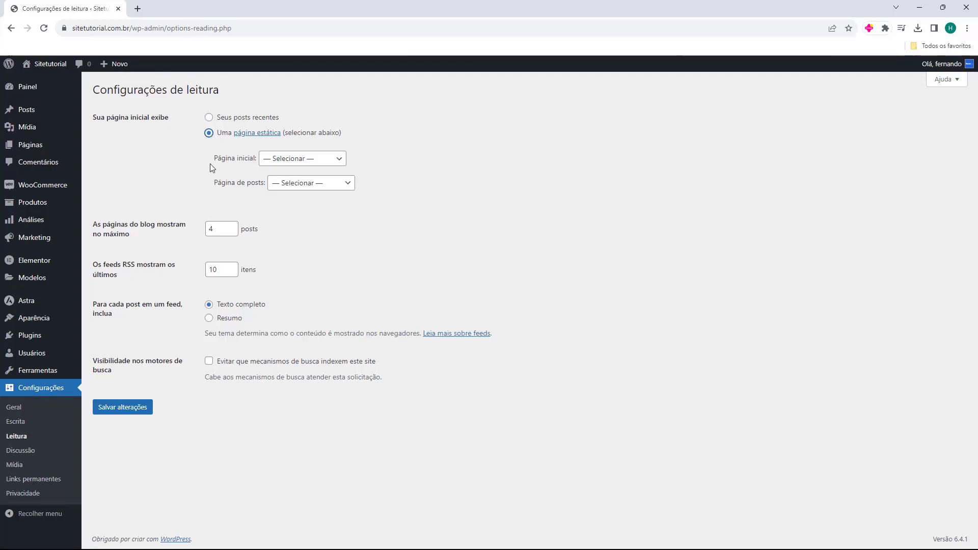
left_click(282, 160)
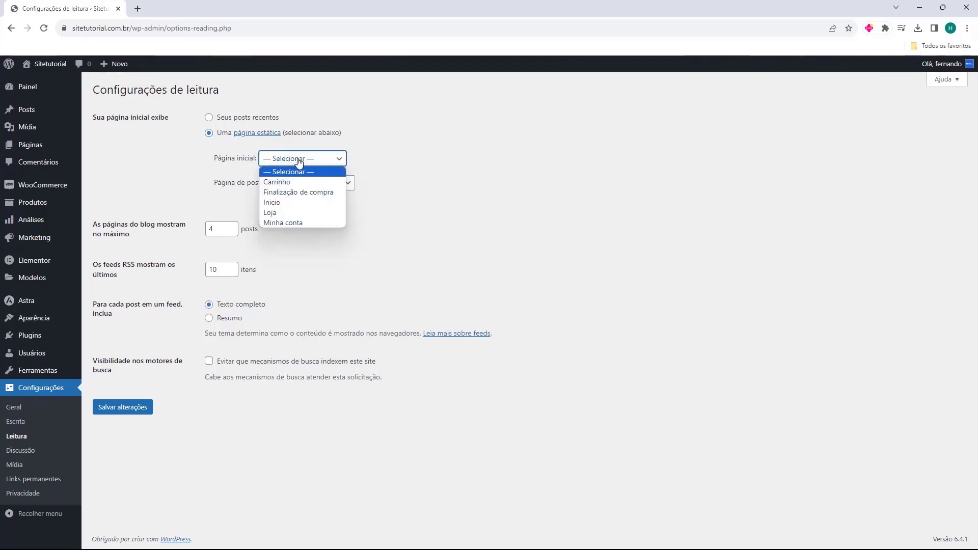
left_click(273, 202)
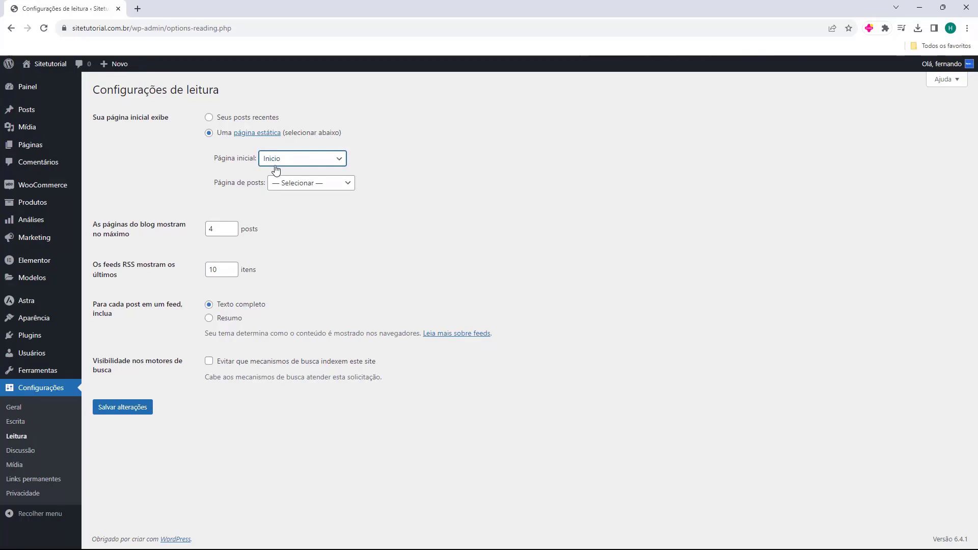
left_click(224, 192)
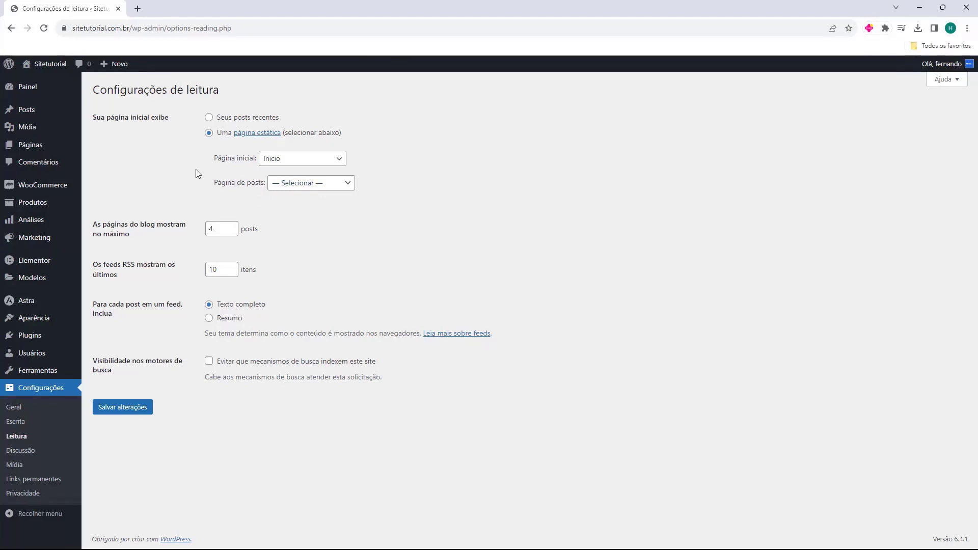
left_click(126, 413)
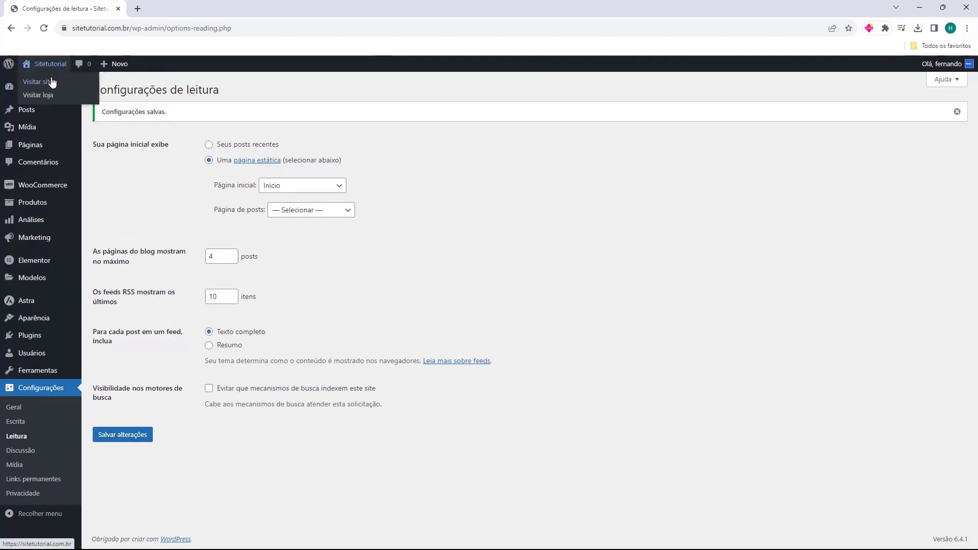
Step: Open the live site via Visitar site in a new tab and scroll its new front page
middle_click(52, 82)
left_click(163, 8)
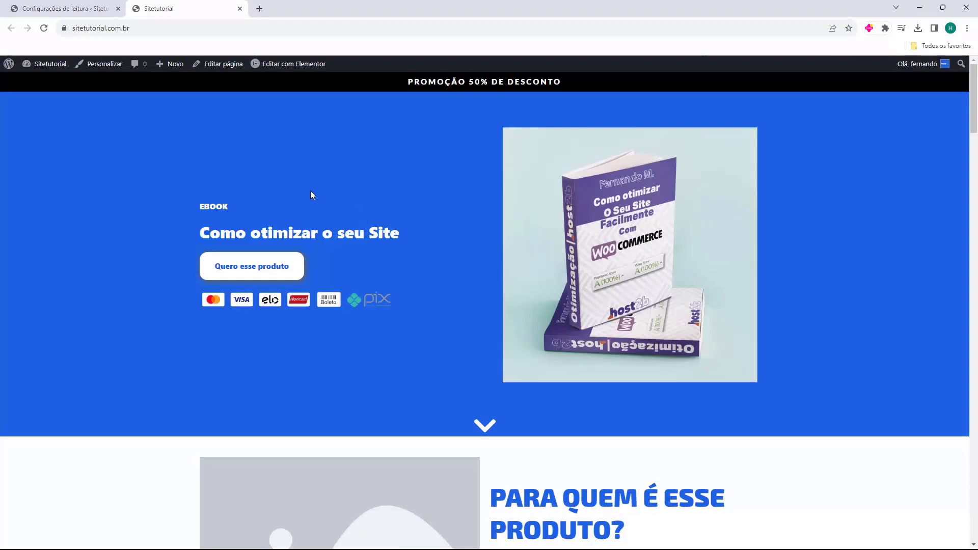
left_click_drag(145, 28, 71, 28)
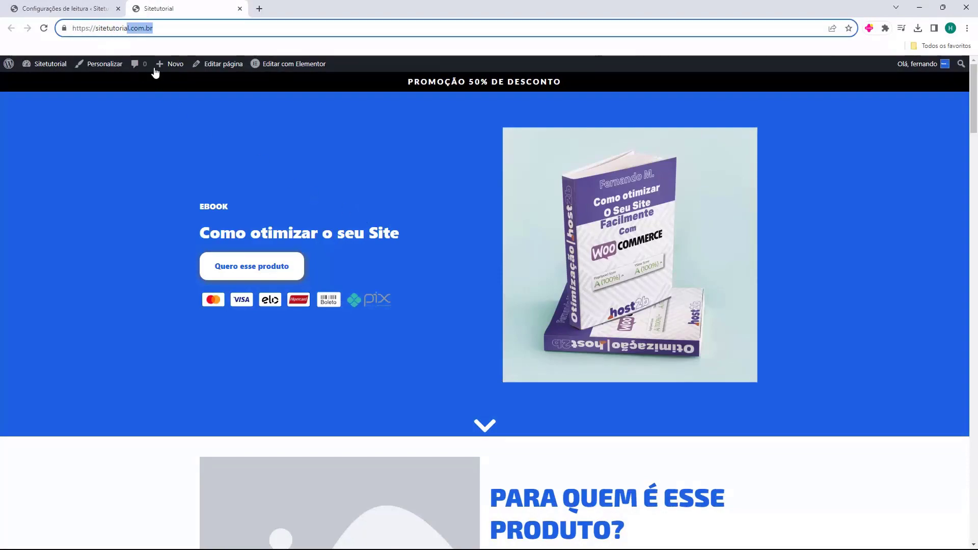
left_click(387, 187)
scroll(414, 309, "down", 20)
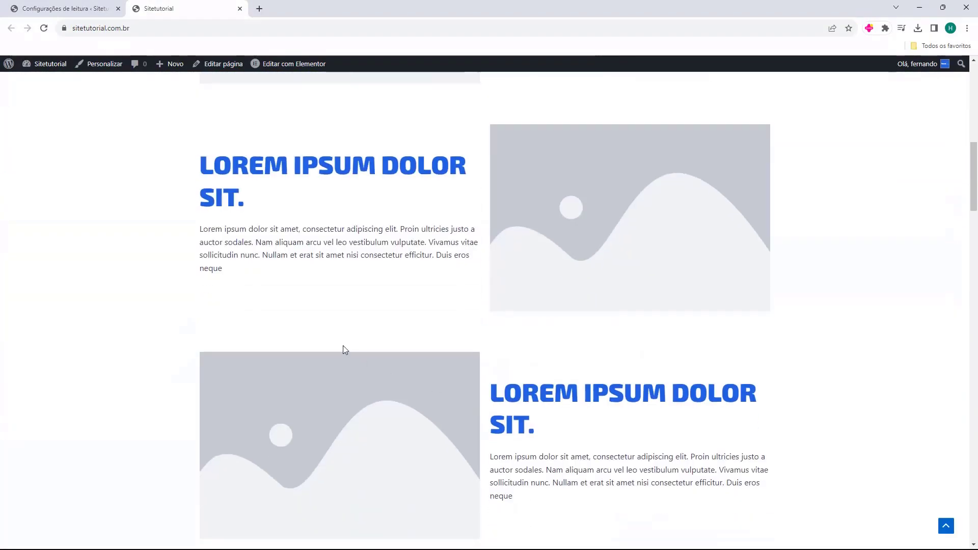
scroll(441, 398, "down", 2)
scroll(386, 389, "up", 15)
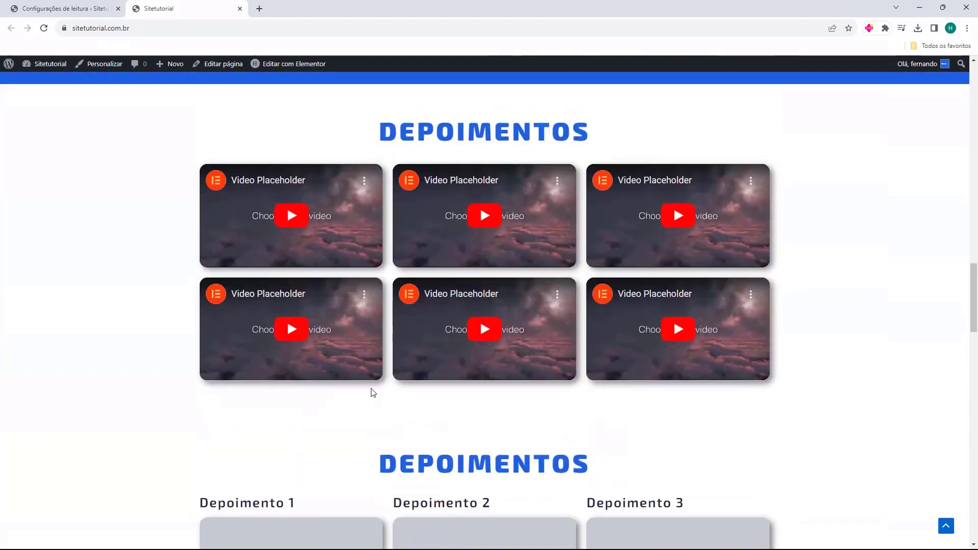
scroll(369, 393, "up", 6)
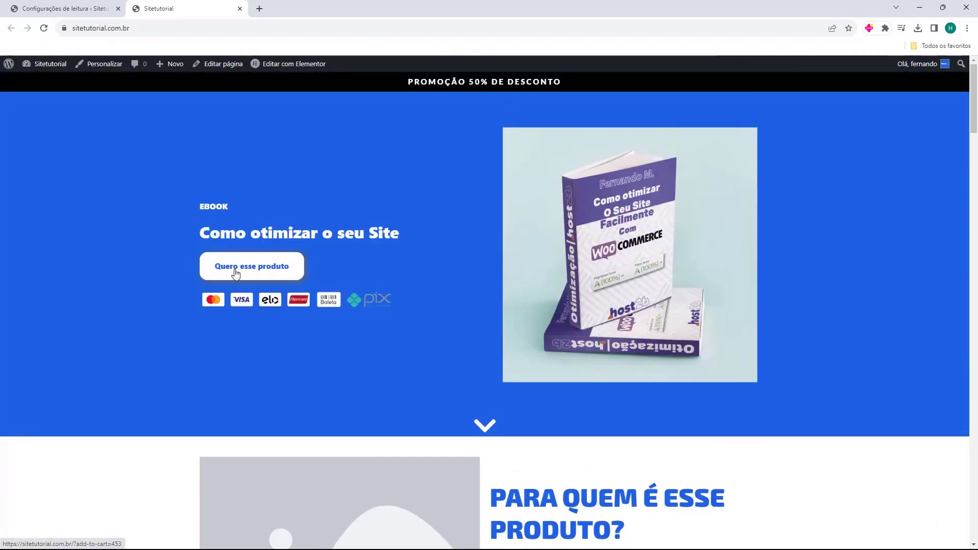
Step: Use the hero's Quero esse produto button and review checkout showing Ebook × 5, R$ 149.95
left_click(257, 273)
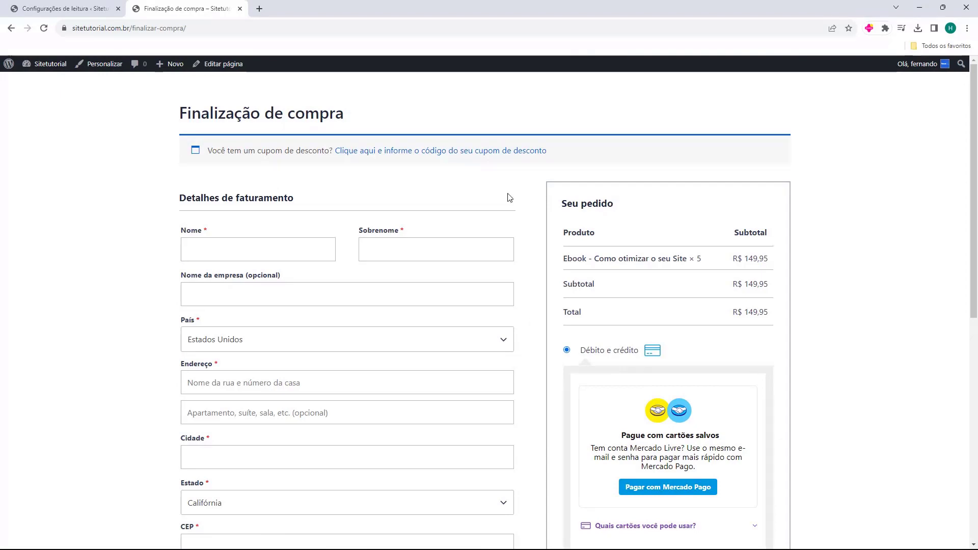
scroll(508, 197, "down", 8)
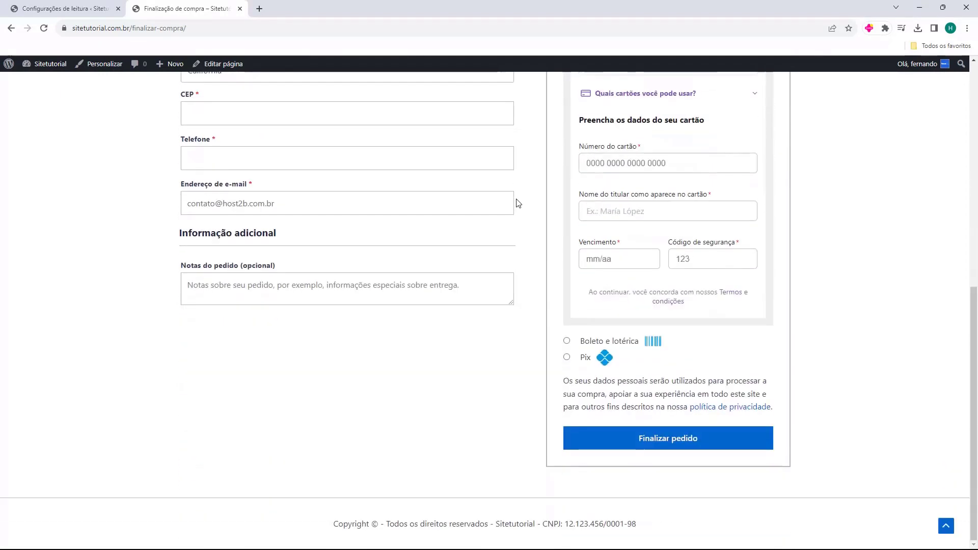
scroll(532, 242, "up", 8)
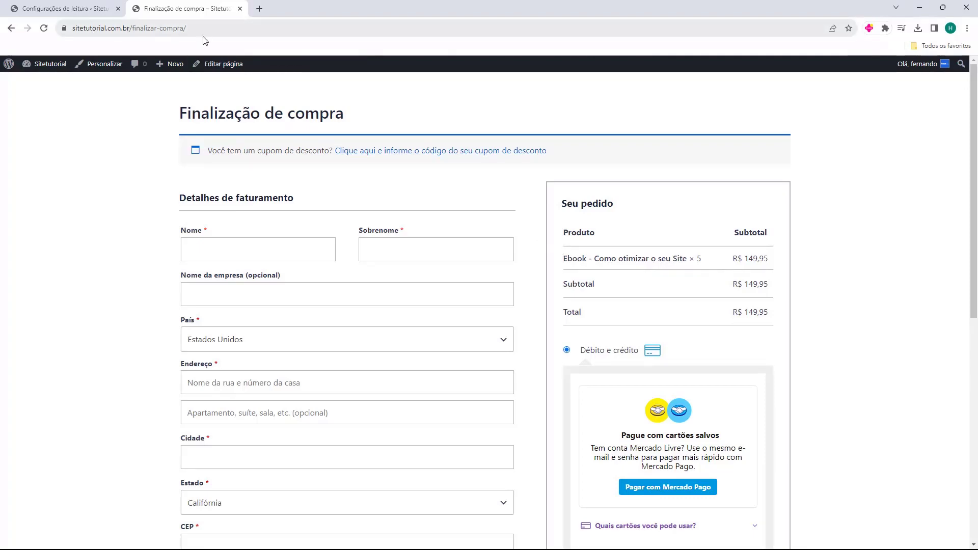
Step: Use the pricing section's Quero esse produto button and verify checkout shows Ebook × 6, R$ 179,94
scroll(387, 199, "down", 6)
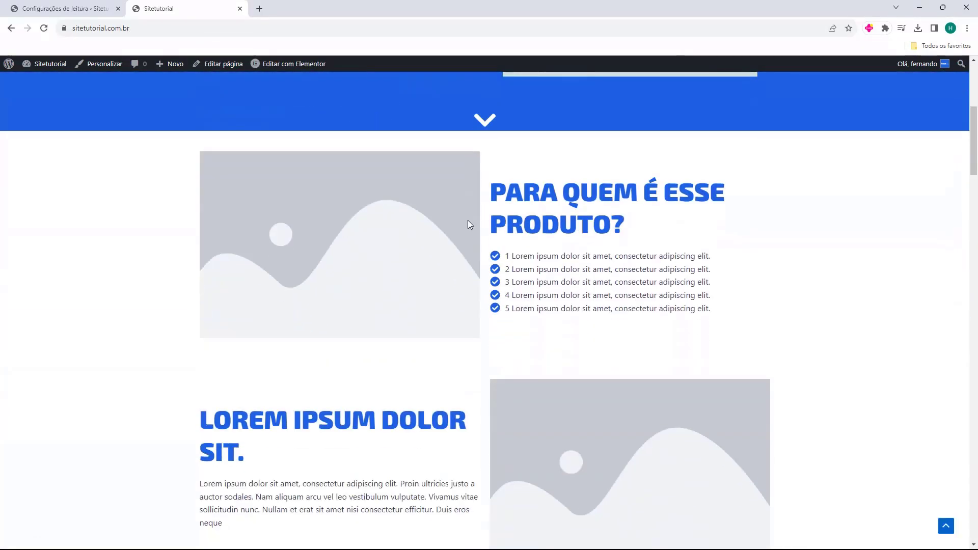
scroll(459, 234, "down", 20)
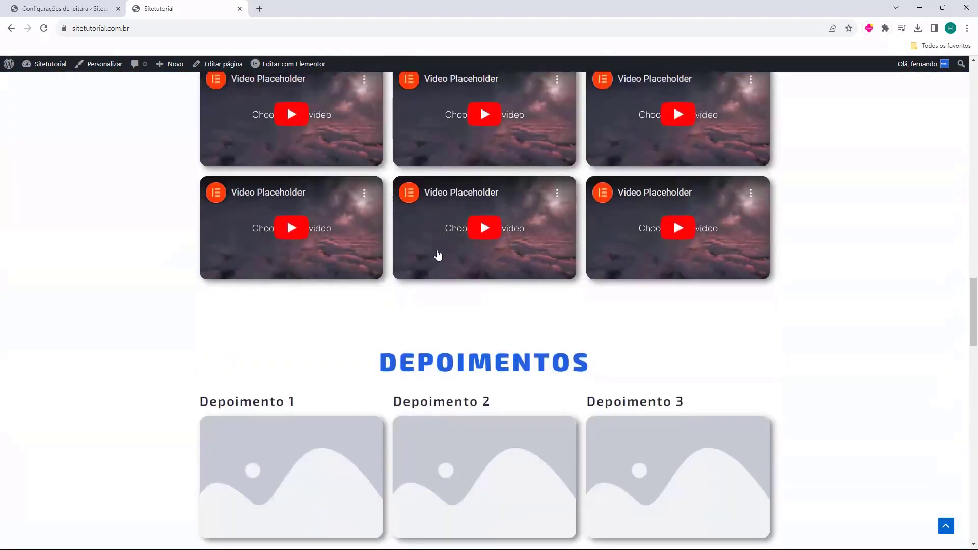
scroll(437, 254, "up", 8)
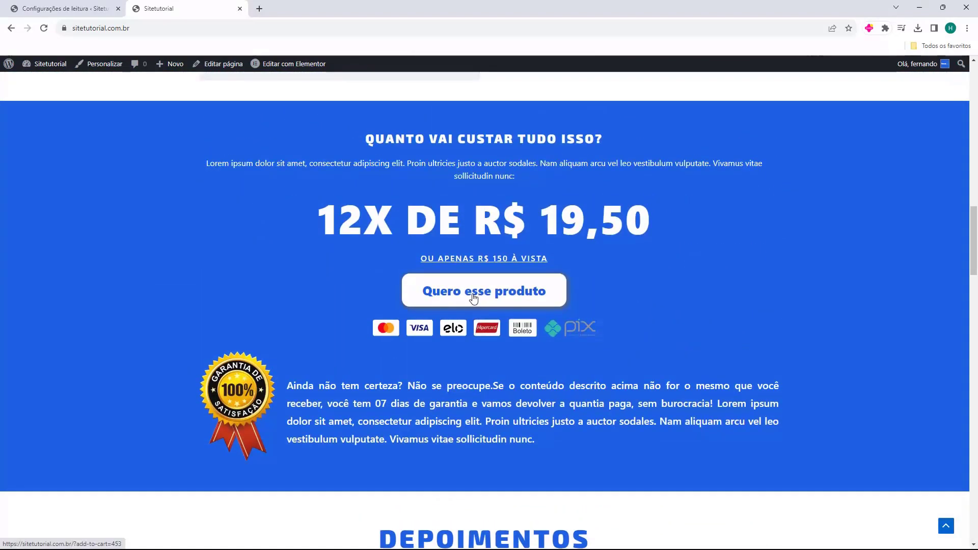
left_click(473, 298)
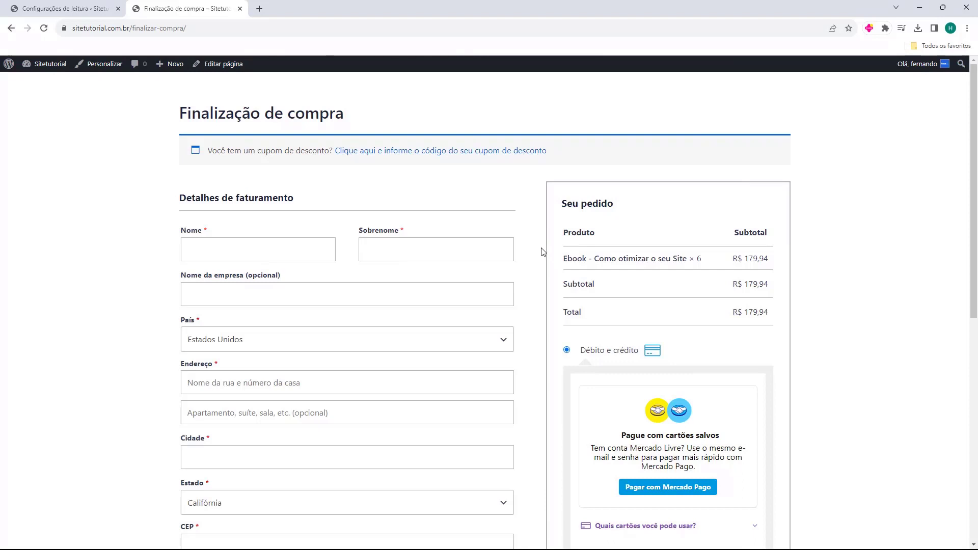
scroll(530, 239, "down", 4)
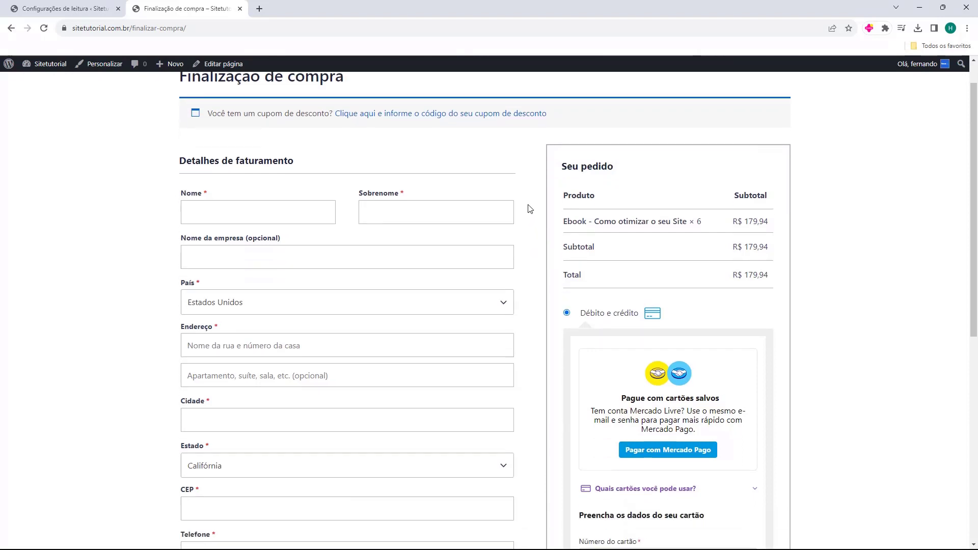
scroll(529, 191, "up", 3)
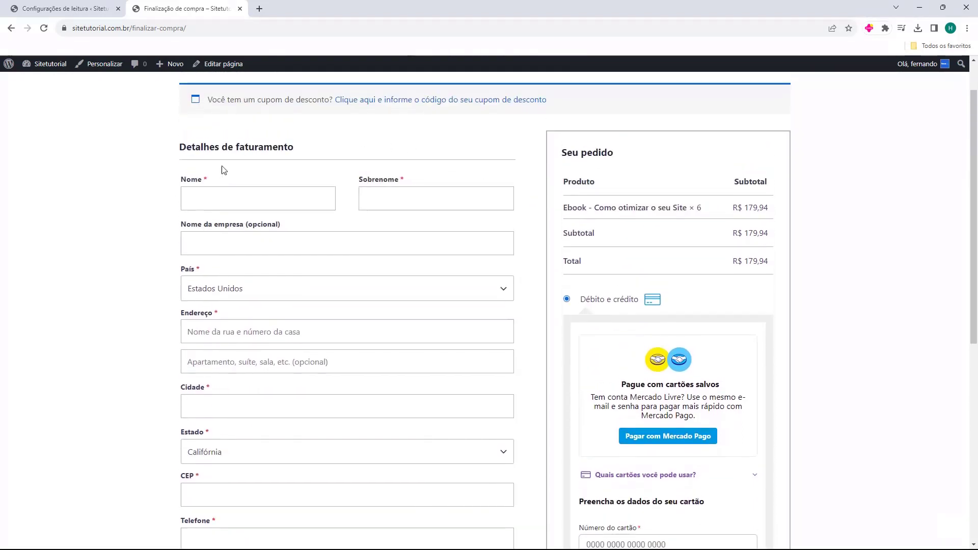
scroll(370, 255, "down", 1)
scroll(370, 255, "down", 5)
scroll(594, 158, "up", 3)
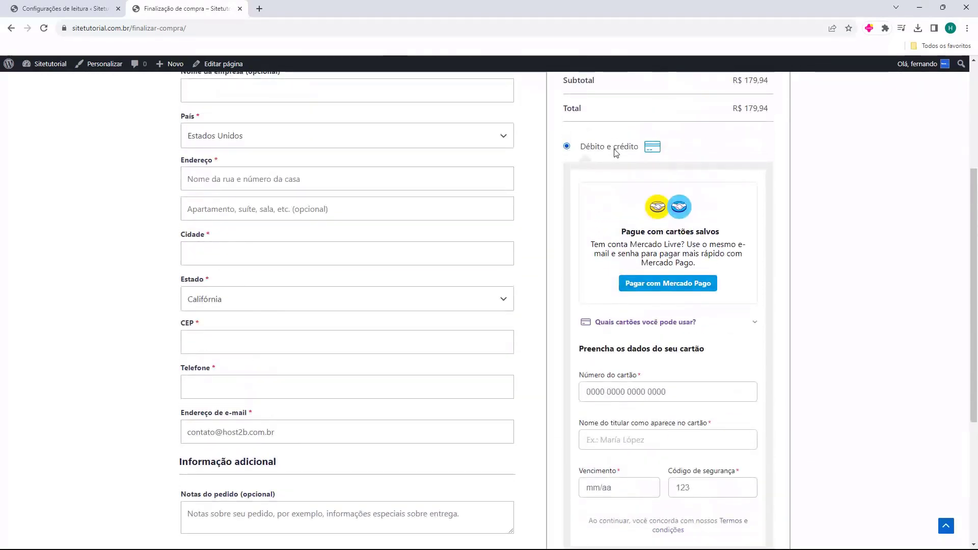
scroll(621, 155, "down", 3)
scroll(624, 163, "down", 1)
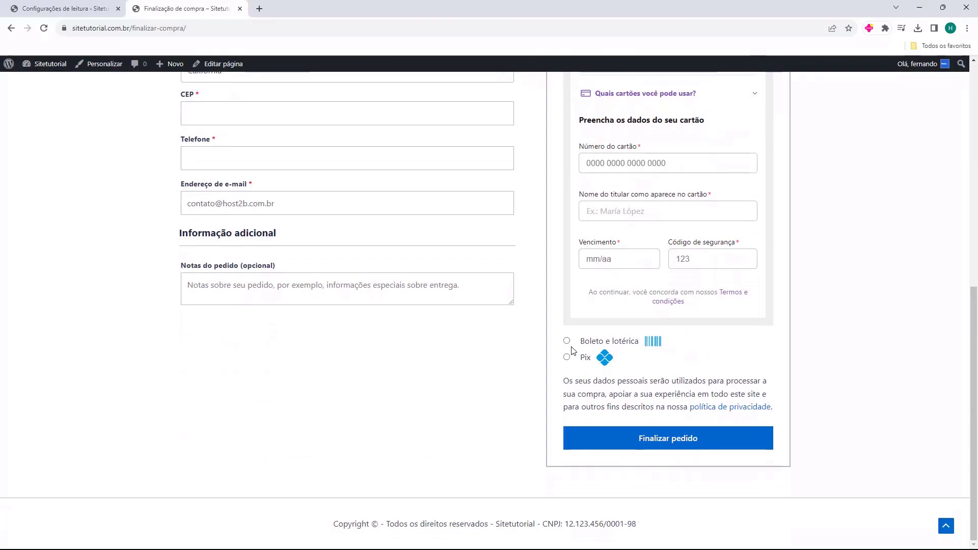
left_click(659, 445)
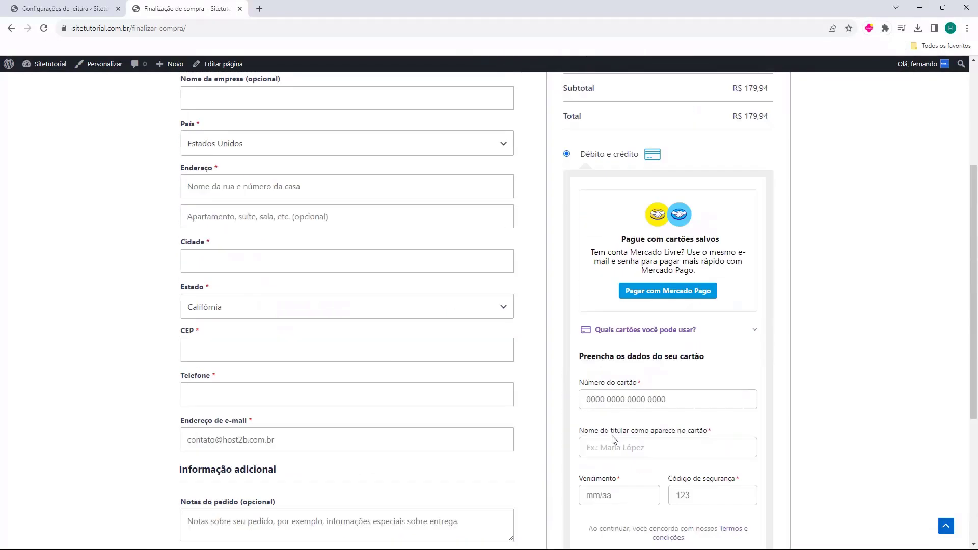